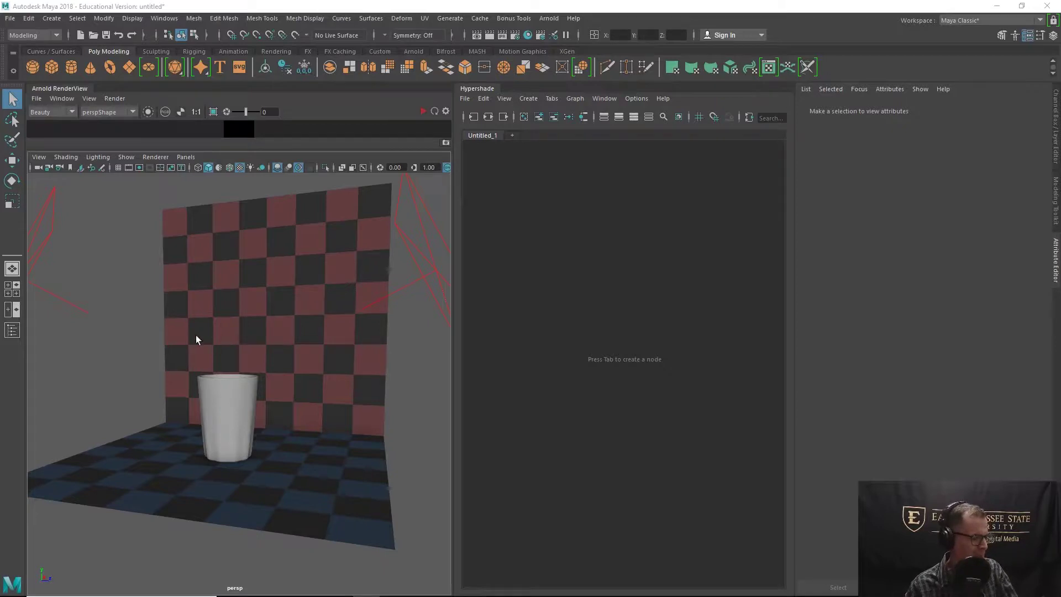
# Examine the area light and the glass in the checkered scene, with the glass selected and framed in the perspective view
pyautogui.keyDown('alt'); pyautogui.moveTo(179, 338); pyautogui.dragTo(147, 302); pyautogui.keyUp('alt')
pyautogui.click(87, 256)
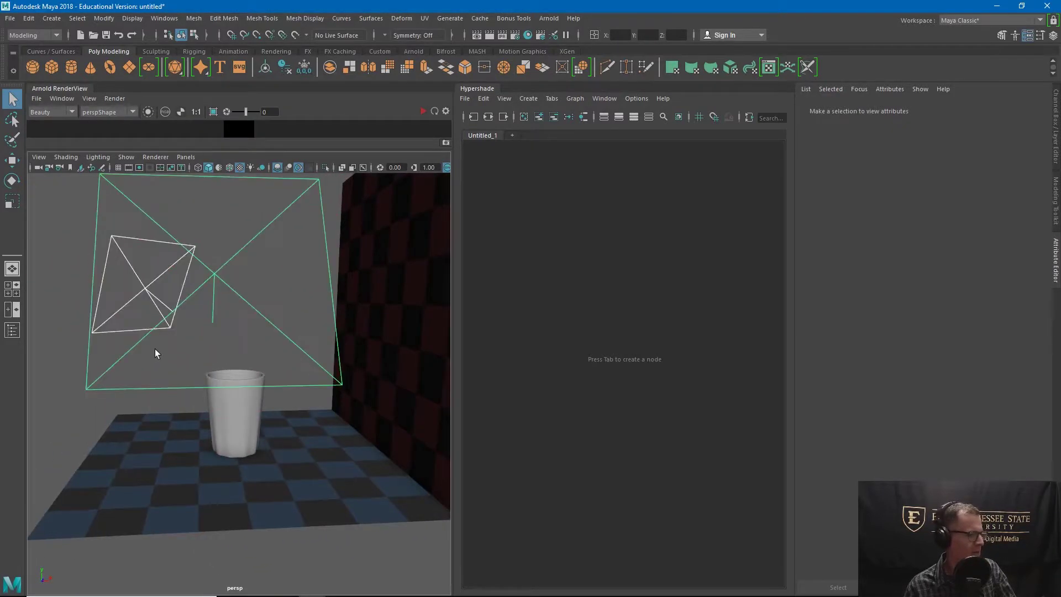
pyautogui.keyDown('alt'); pyautogui.moveTo(259, 394); pyautogui.dragTo(299, 389); pyautogui.keyUp('alt')
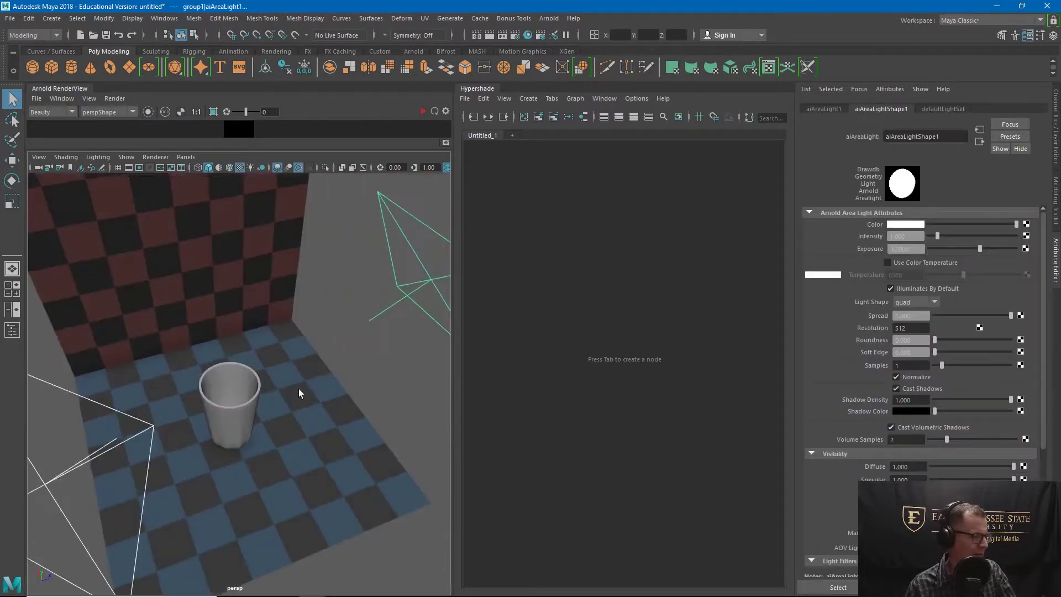
pyautogui.click(236, 394)
pyautogui.keyDown('alt'); pyautogui.moveTo(276, 465); pyautogui.dragTo(248, 390); pyautogui.keyUp('alt')
pyautogui.scroll(5, 247, 390)
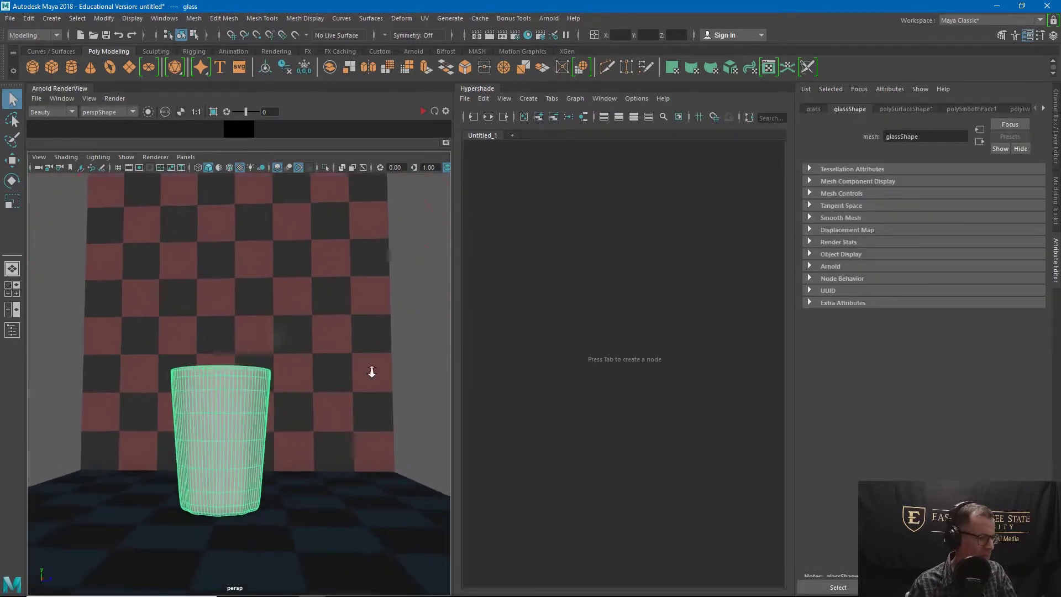
pyautogui.keyDown('alt'); pyautogui.moveTo(268, 382); pyautogui.dragTo(289, 279, button='middle'); pyautogui.keyUp('alt')
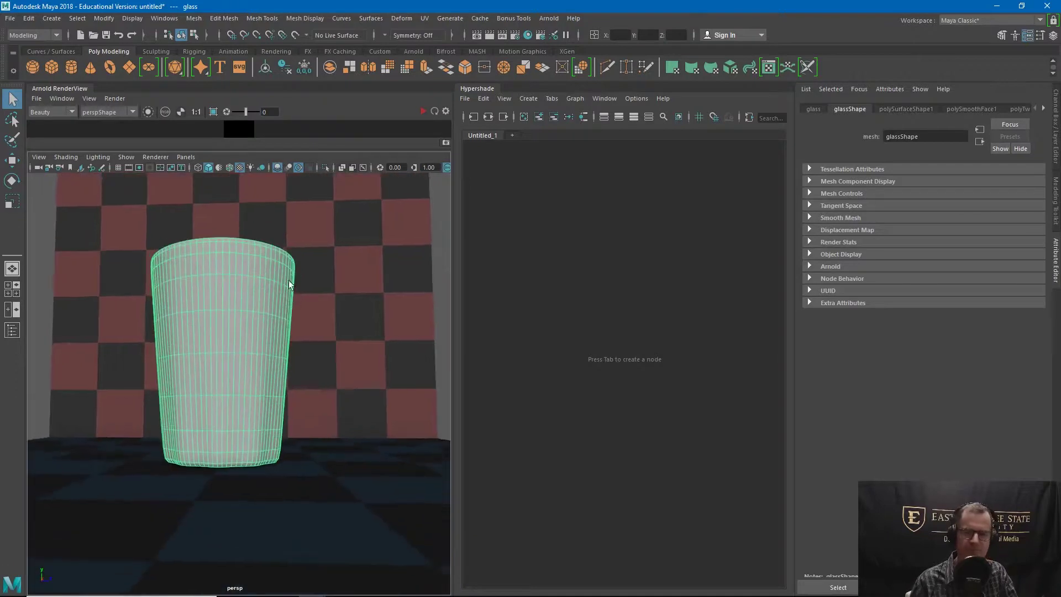
pyautogui.scroll(4, 301, 277)
pyautogui.keyDown('alt'); pyautogui.moveTo(301, 277); pyautogui.dragTo(301, 290); pyautogui.keyUp('alt')
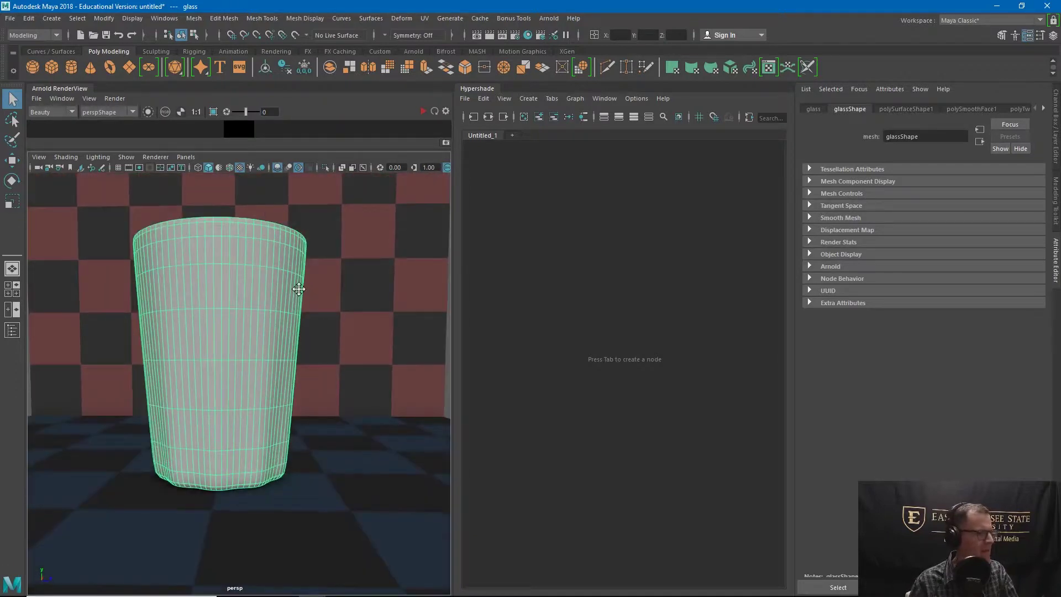
pyautogui.keyDown('alt'); pyautogui.moveTo(301, 289); pyautogui.dragTo(308, 318, button='middle'); pyautogui.keyUp('alt')
# Enlarge the render view and start an Arnold render with the whole glass in frame
pyautogui.moveTo(263, 150); pyautogui.dragTo(260, 450)
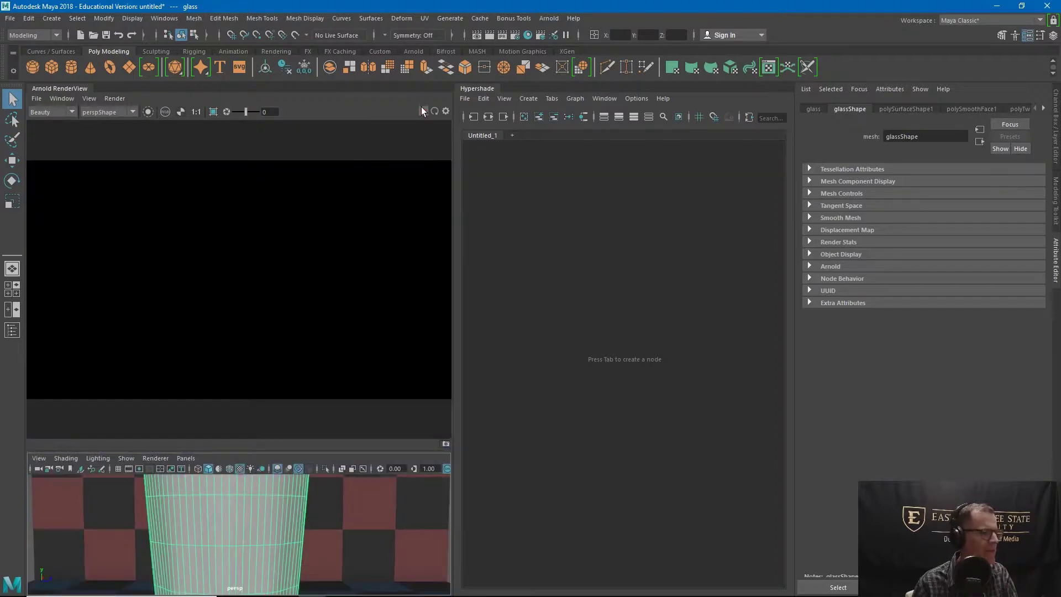
pyautogui.click(423, 111)
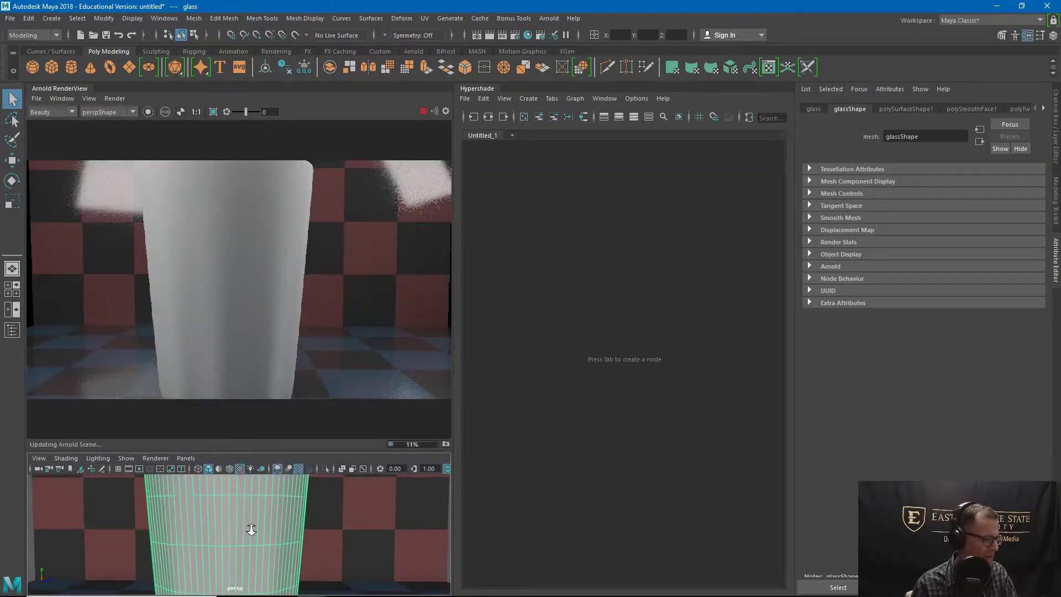
pyautogui.keyDown('alt'); pyautogui.moveTo(251, 529); pyautogui.dragTo(252, 507, button='right'); pyautogui.keyUp('alt')
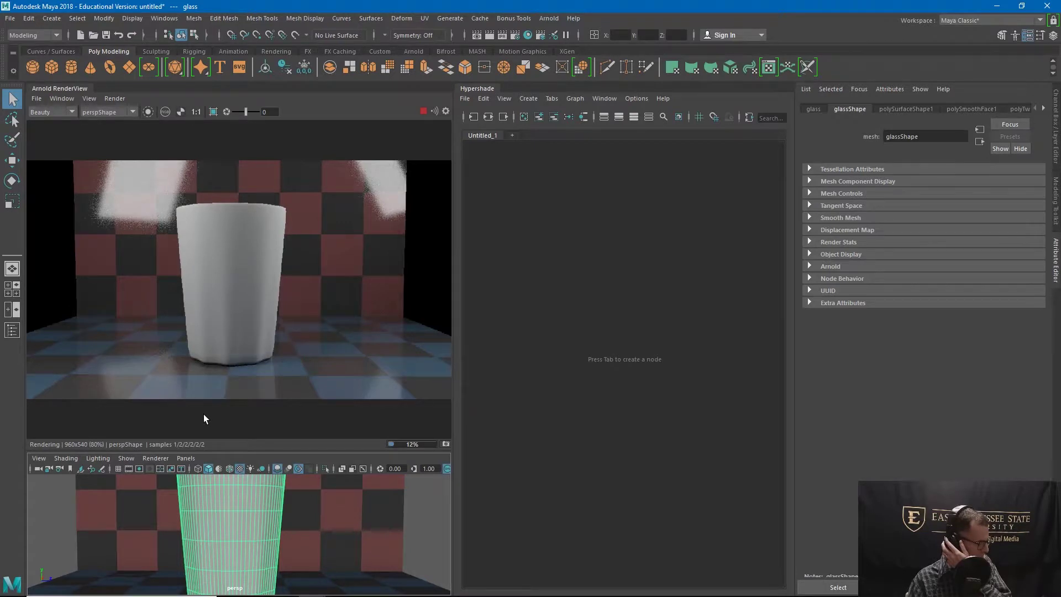
# Assign a new aiStandardSurface material to the glass and name it S_glass
pyautogui.click(243, 249)
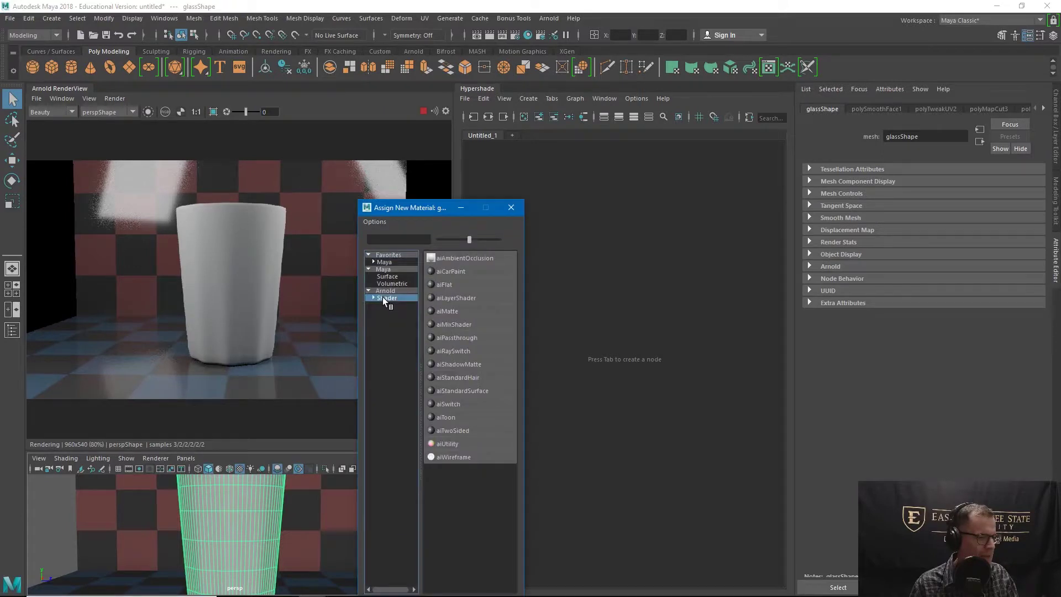
pyautogui.click(462, 390)
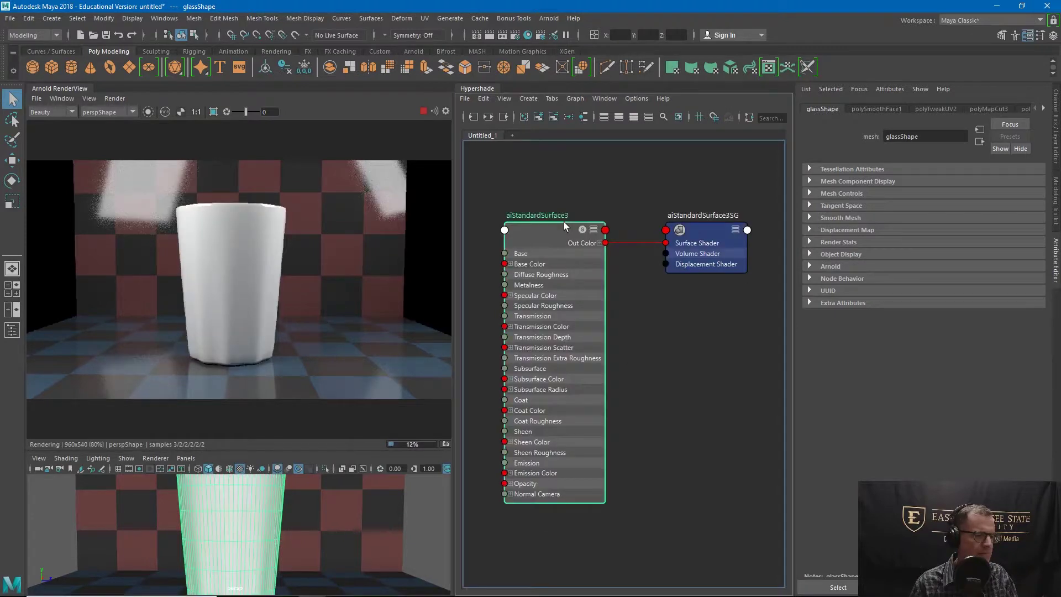
pyautogui.moveTo(564, 221); pyautogui.dragTo(572, 218)
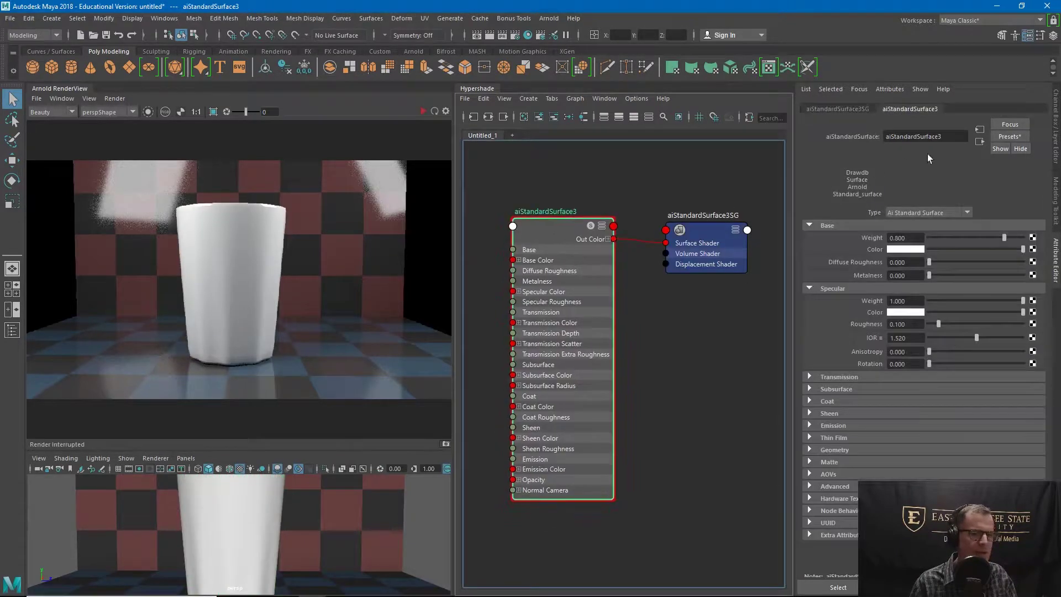
pyautogui.doubleClick(913, 137)
pyautogui.write('S')
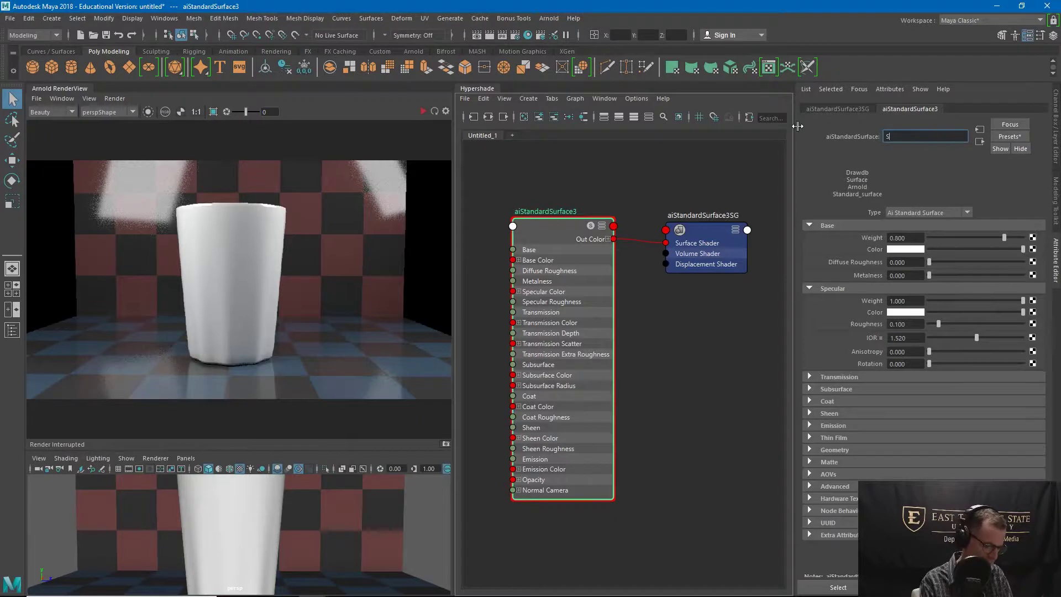
pyautogui.write('_glass')
pyautogui.press('Return')
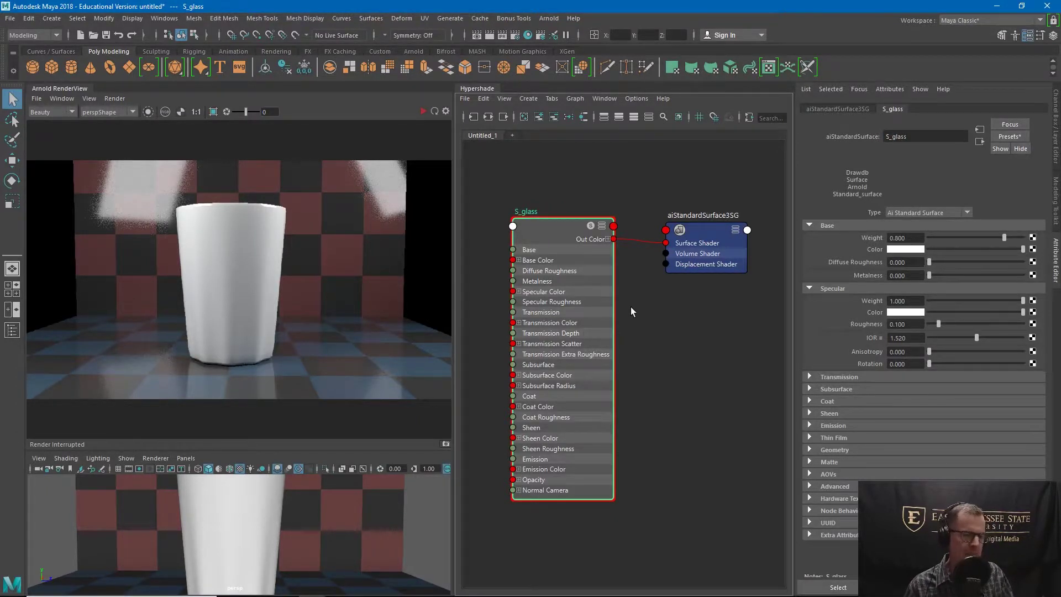
# Replace the S_glass material's settings with the Glass preset
pyautogui.click(1010, 136)
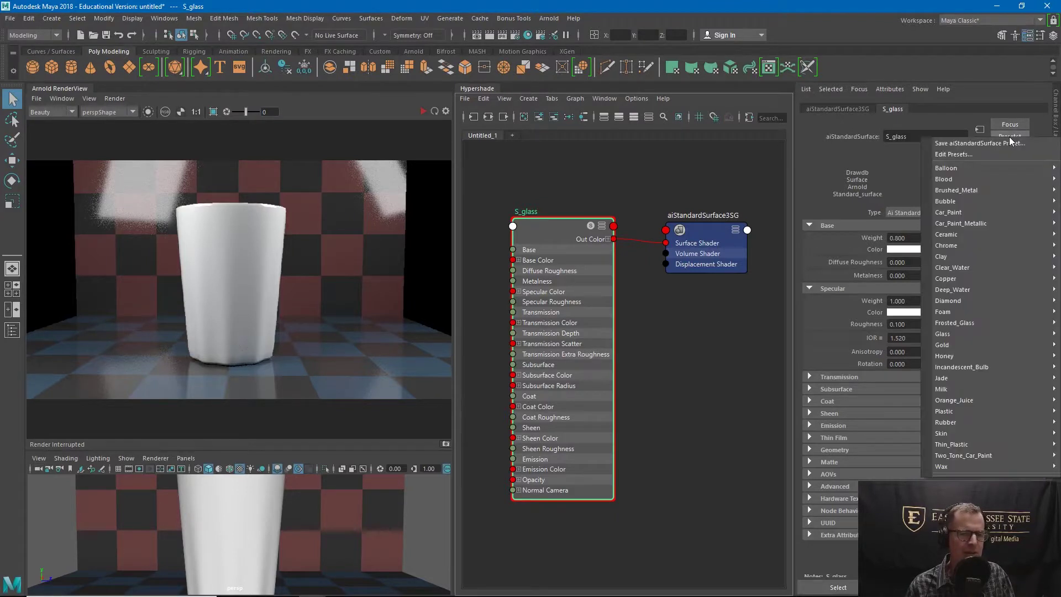
pyautogui.moveTo(947, 334)
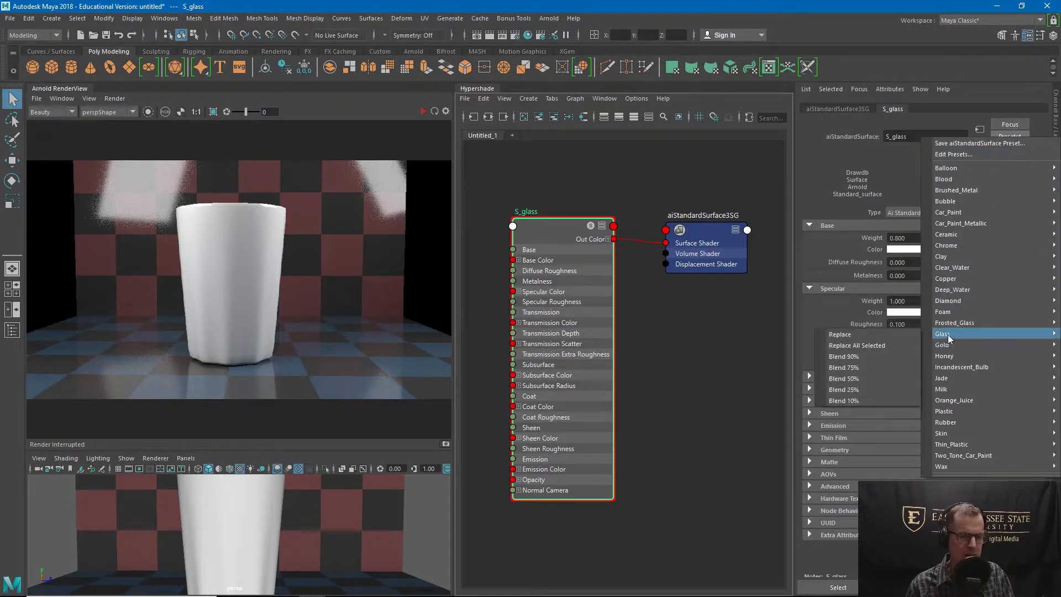
pyautogui.click(873, 334)
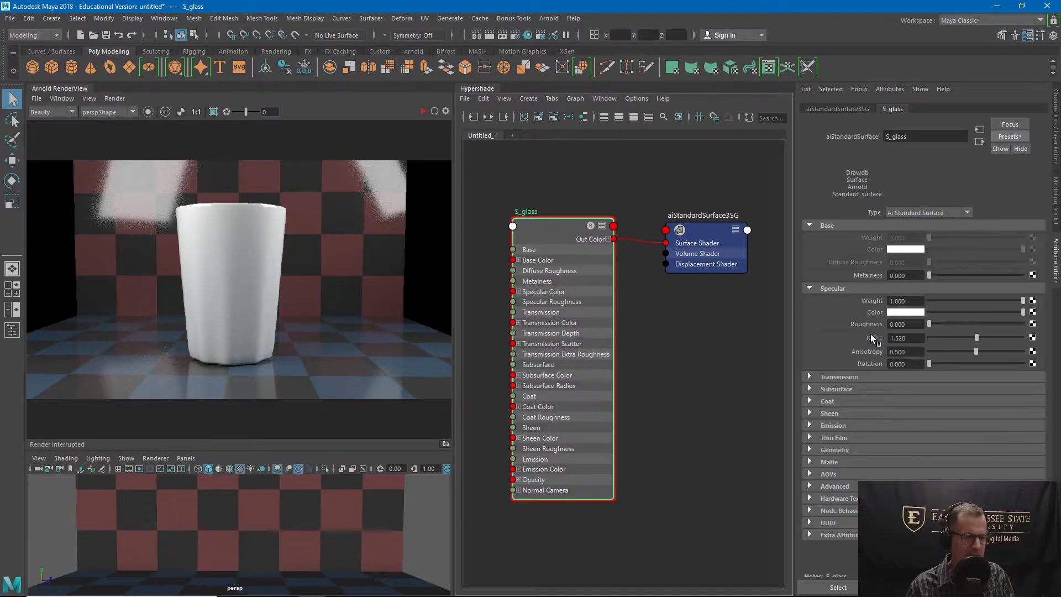
# Clear the selection, run the Arnold render to preview the glass material, and stop it
pyautogui.click(238, 552)
pyautogui.click(426, 510)
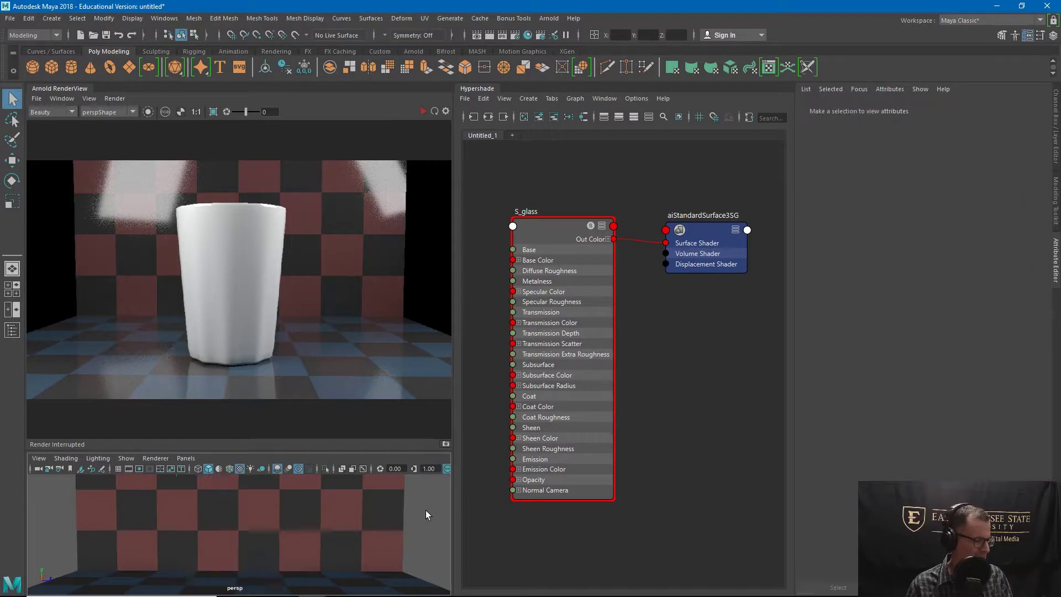
pyautogui.click(423, 111)
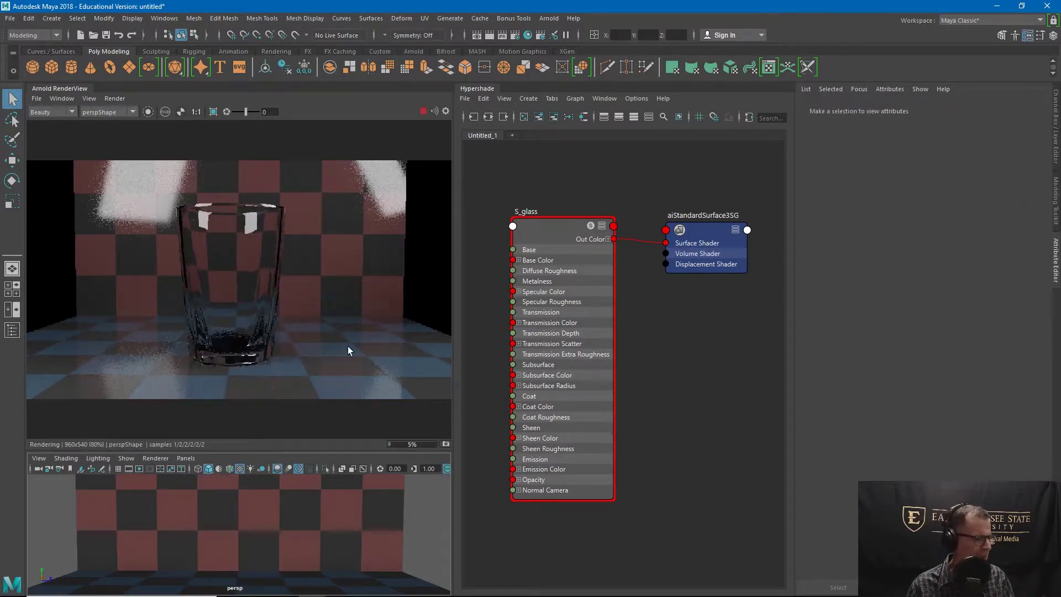
pyautogui.click(424, 112)
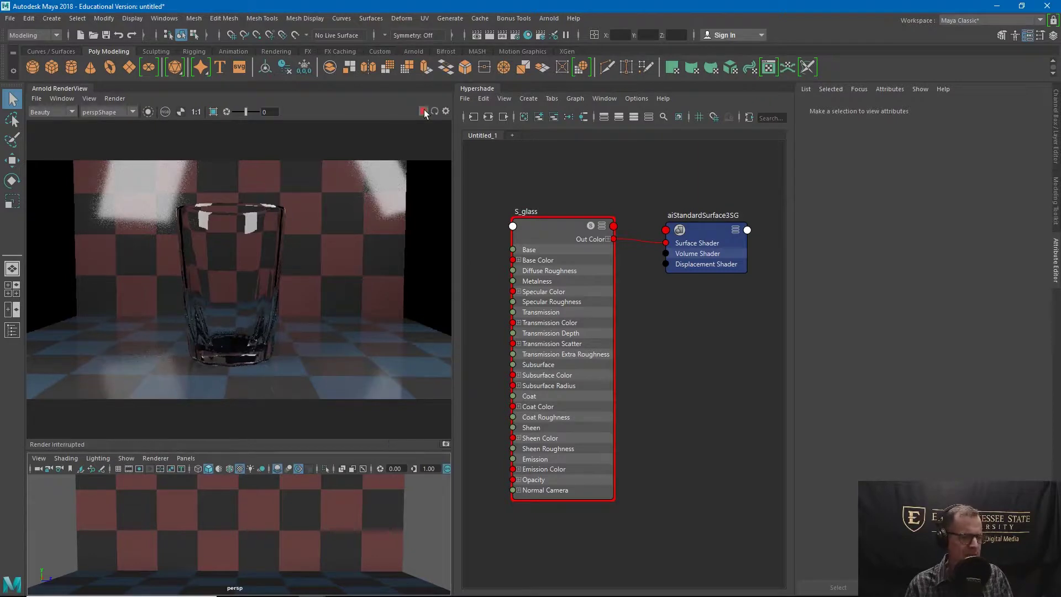
# Turn off Opaque in the glass shape's Arnold attributes and restart the render
pyautogui.click(233, 543)
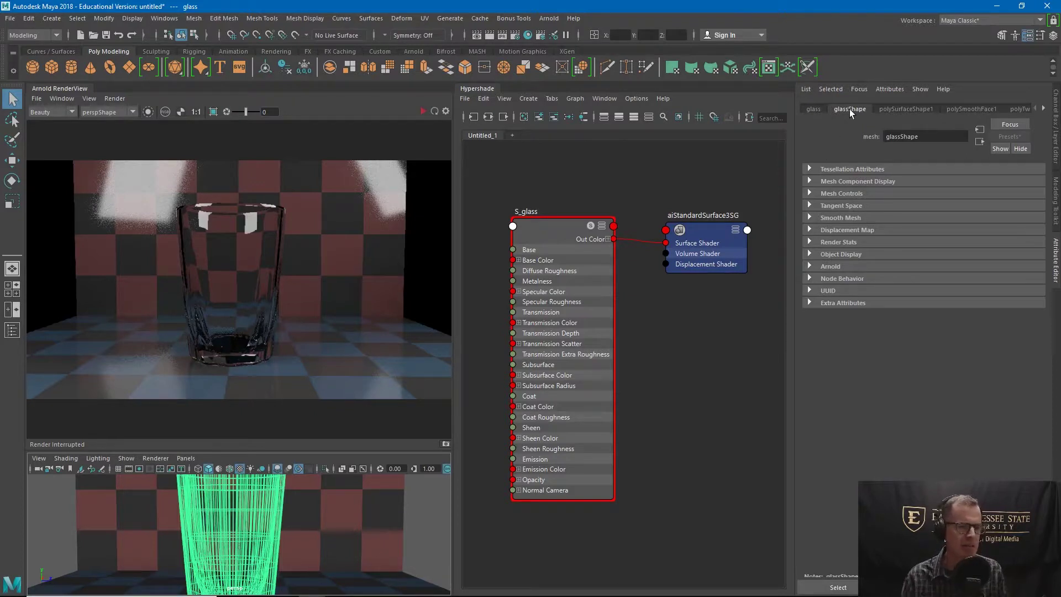
pyautogui.click(813, 108)
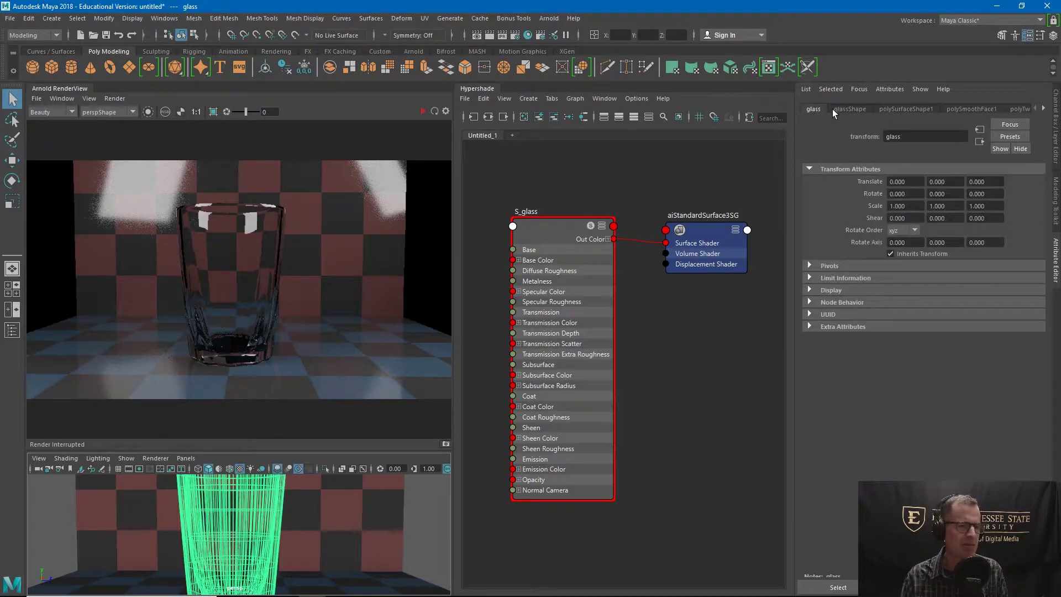
pyautogui.click(840, 109)
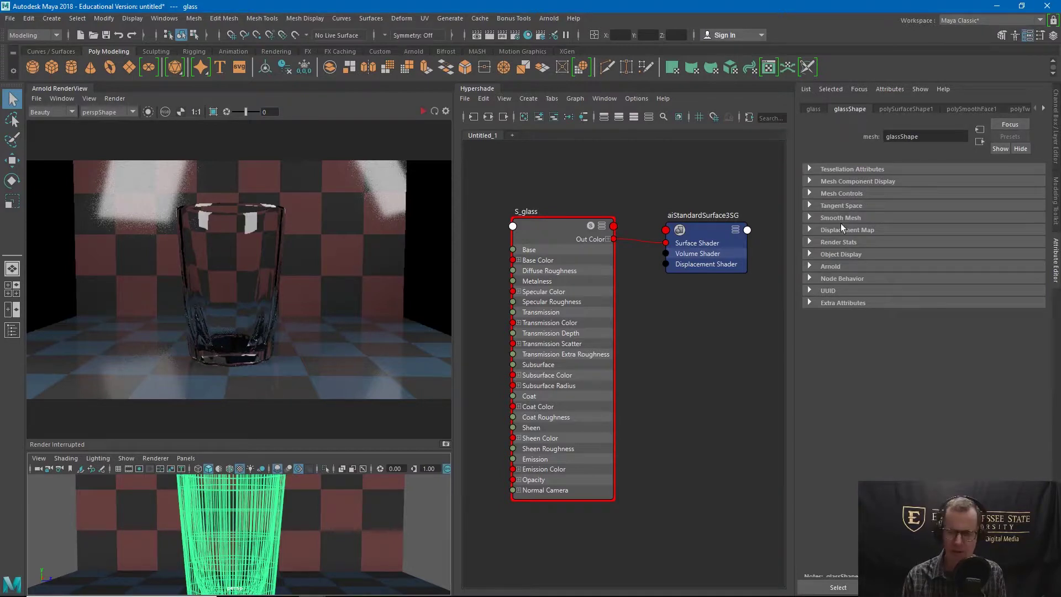
pyautogui.click(811, 266)
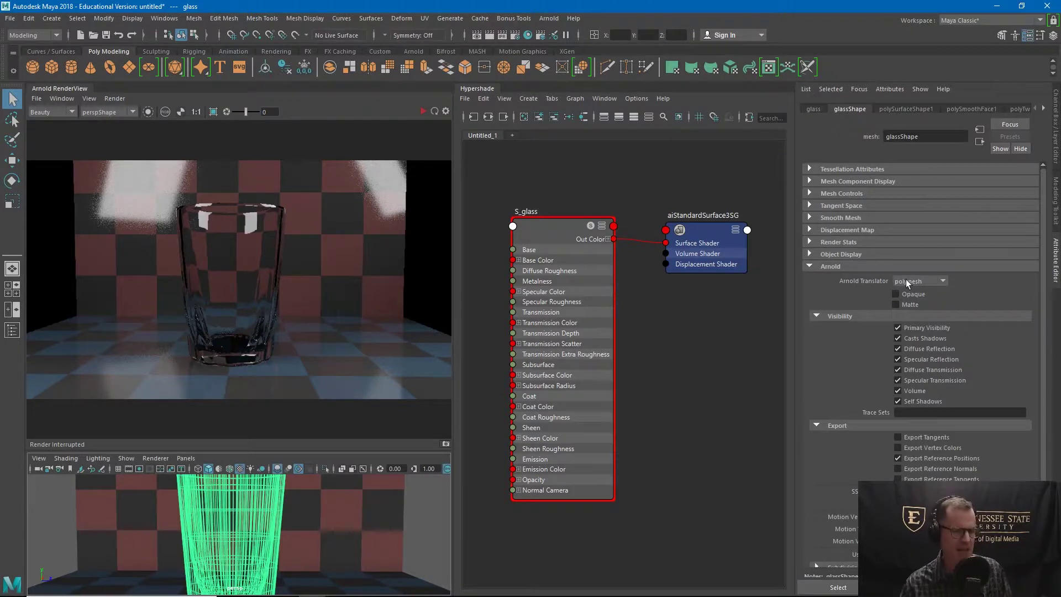
pyautogui.click(896, 294)
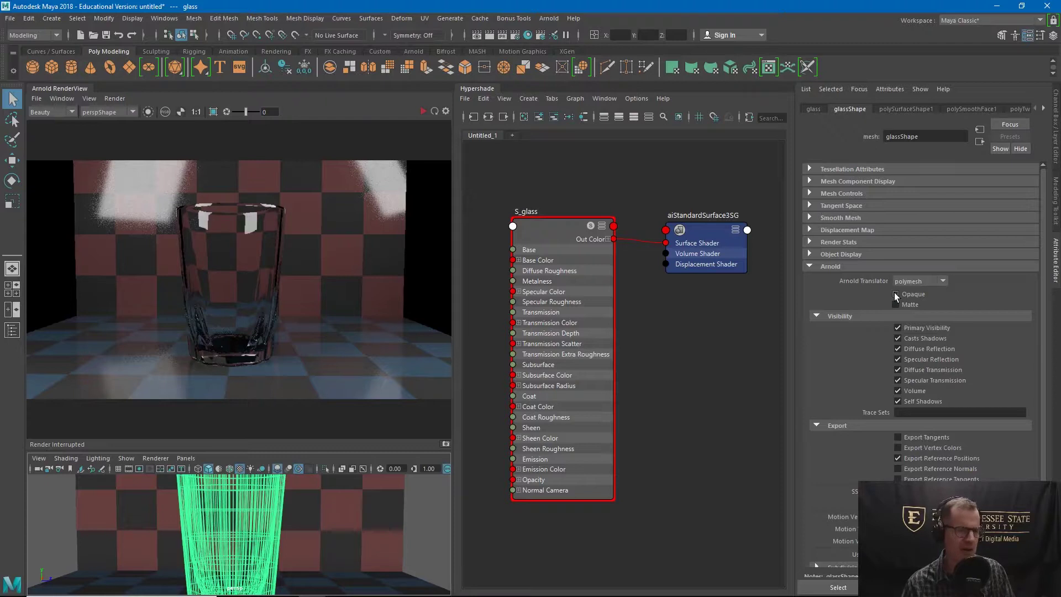
pyautogui.click(424, 111)
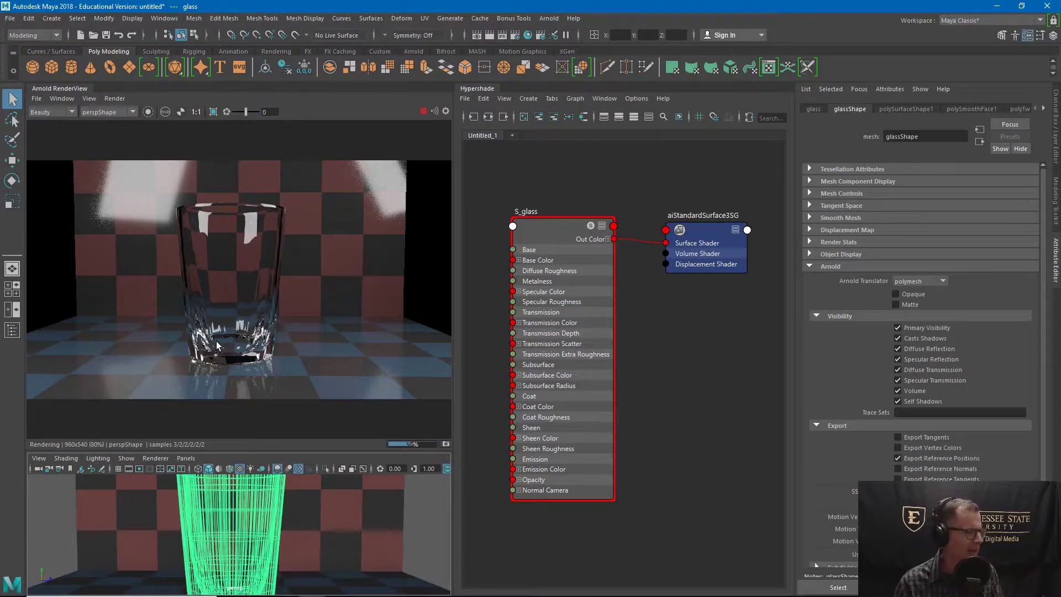
# Switch to Substance Painter and review the glass model and its project configuration without changing it
pyautogui.click(339, 587)
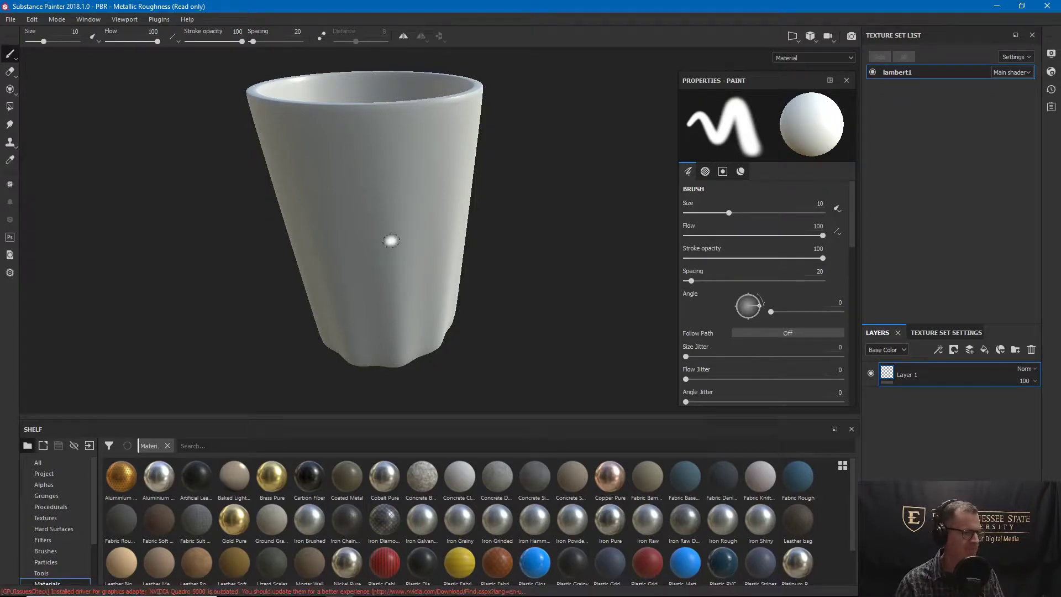
pyautogui.keyDown('alt'); pyautogui.moveTo(391, 241); pyautogui.dragTo(411, 213); pyautogui.keyUp('alt')
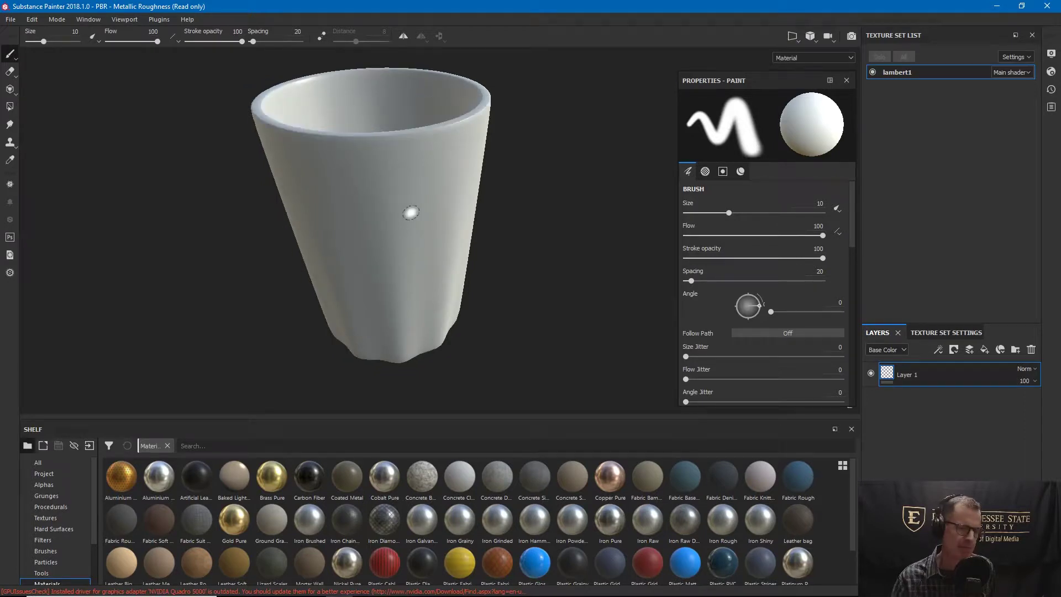
pyautogui.hotkey('ctrl', 'alt', 'p')
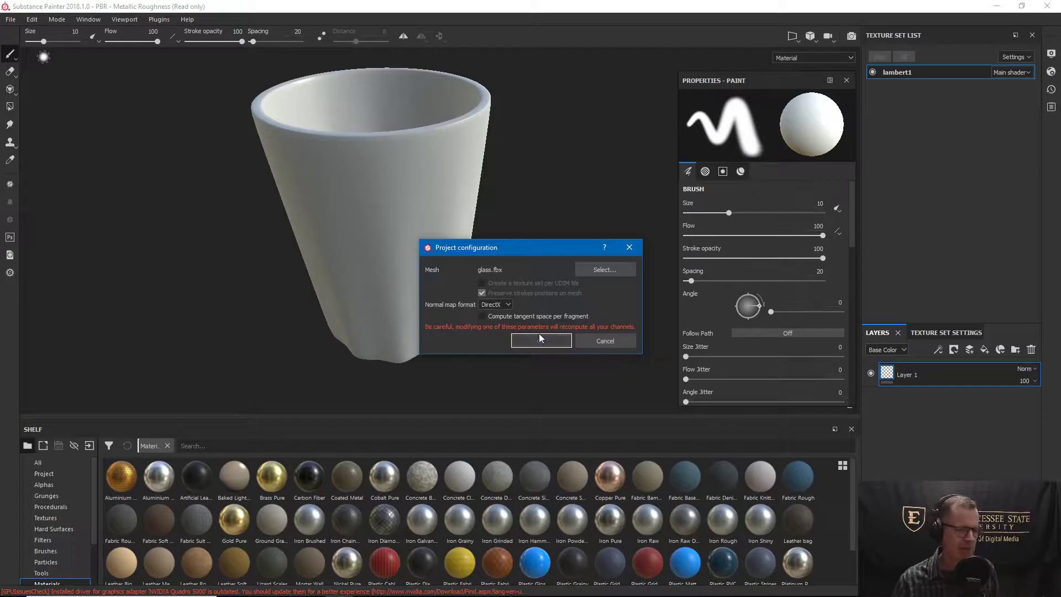
pyautogui.click(606, 340)
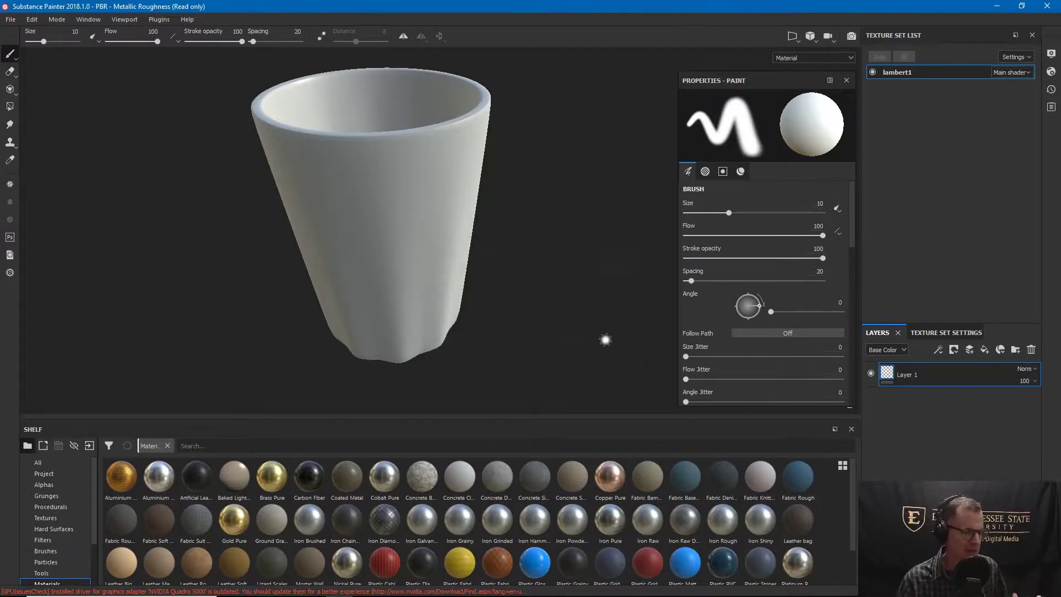
pyautogui.moveTo(455, 259)
pyautogui.keyDown('alt'); pyautogui.mouseDown()
pyautogui.moveTo(439, 243)
pyautogui.moveTo(448, 253)
pyautogui.mouseUp(); pyautogui.keyUp('alt')
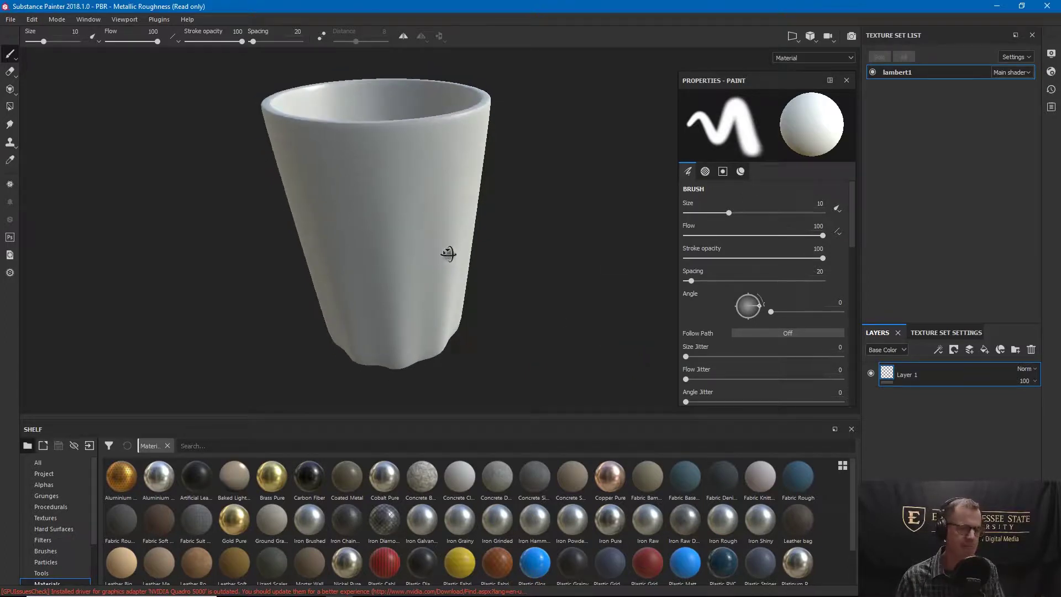
# Bake all mesh maps for the lambert1 texture set and enlarge the texture set settings area
pyautogui.click(933, 333)
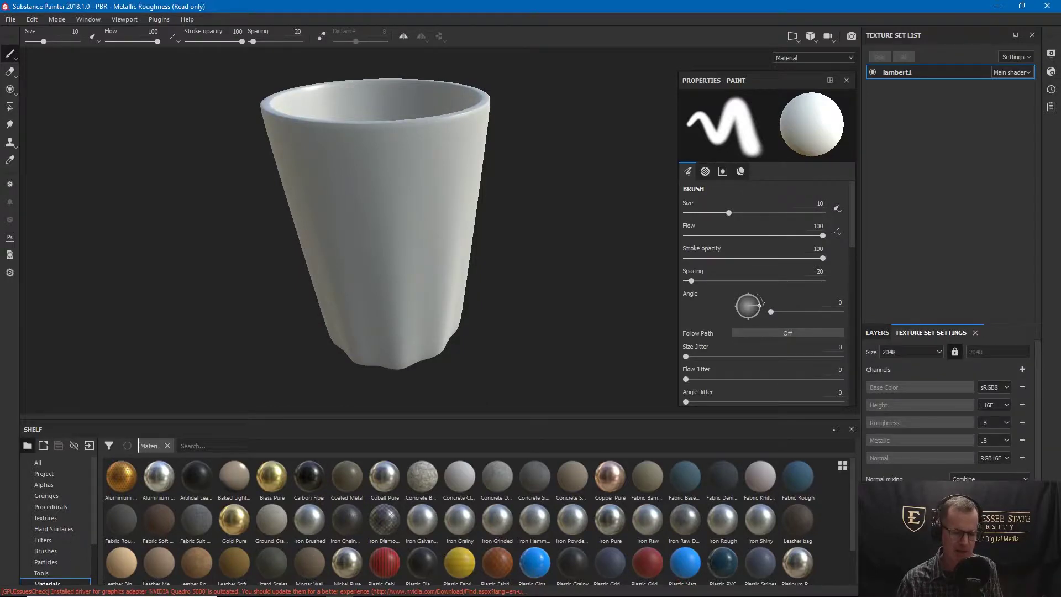
pyautogui.click(950, 531)
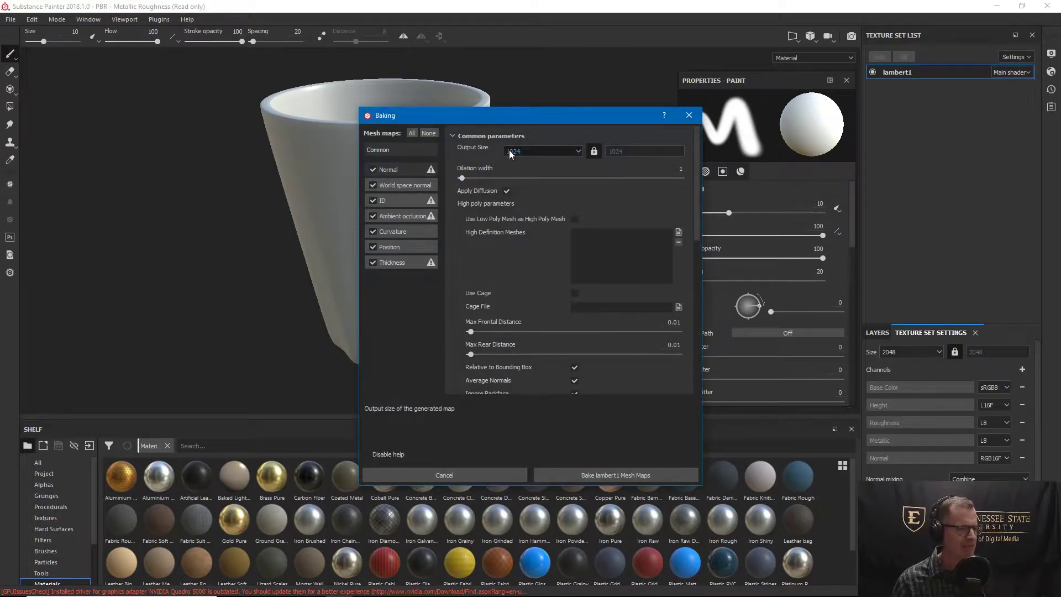
pyautogui.click(594, 474)
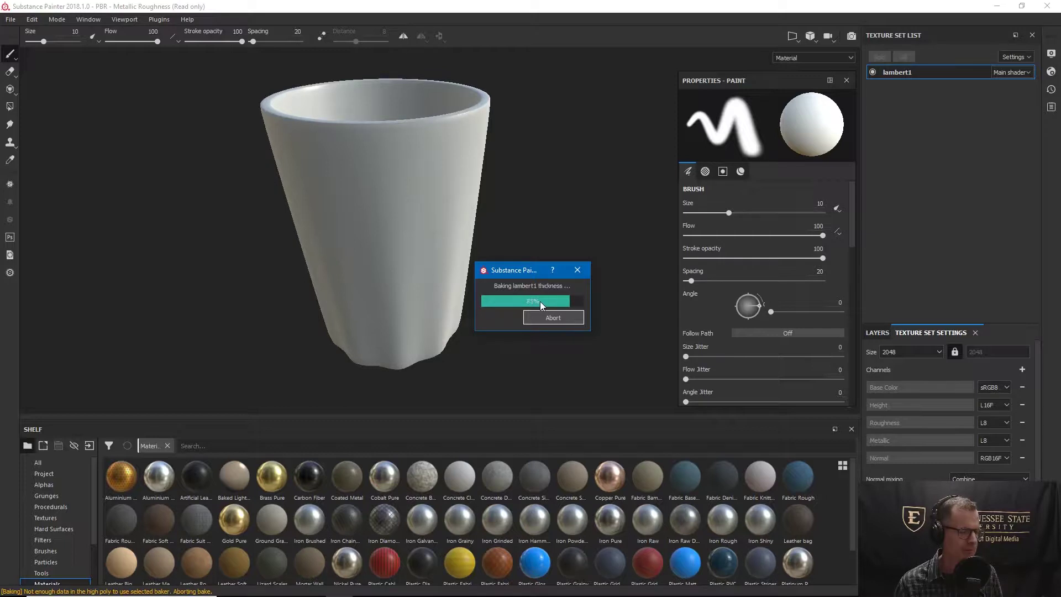
pyautogui.press('Return')
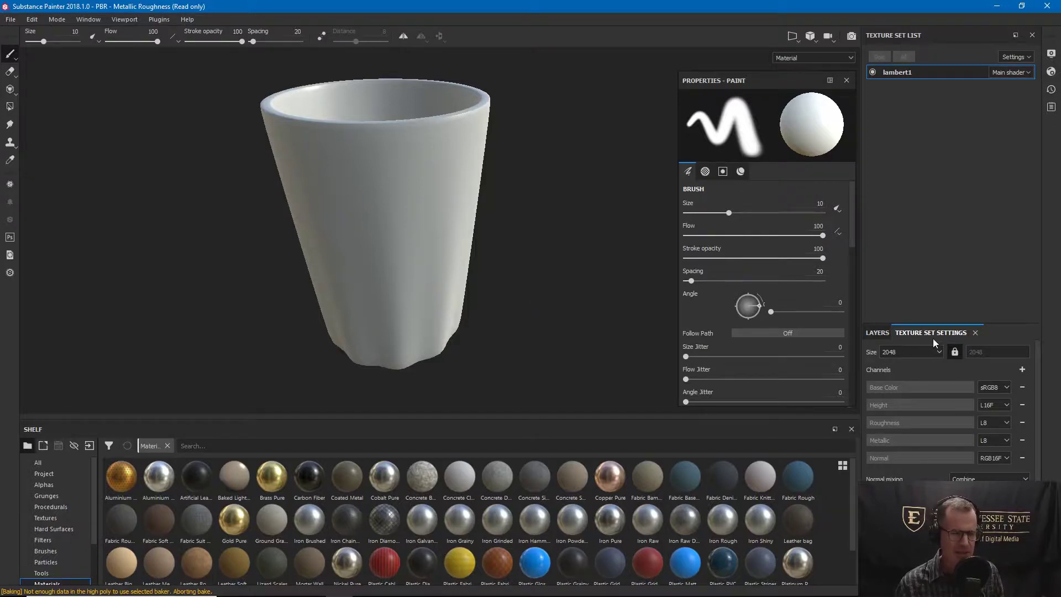
pyautogui.moveTo(991, 322); pyautogui.dragTo(971, 211)
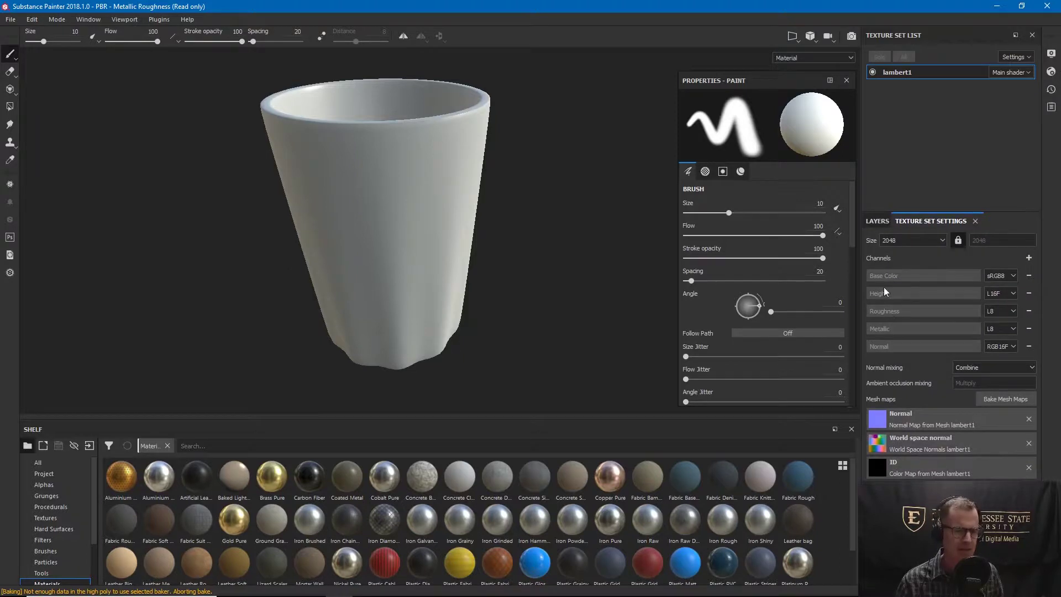
# Add an Opacity channel to the lambert1 texture set and return to the layers and their paint material channels
pyautogui.click(1030, 258)
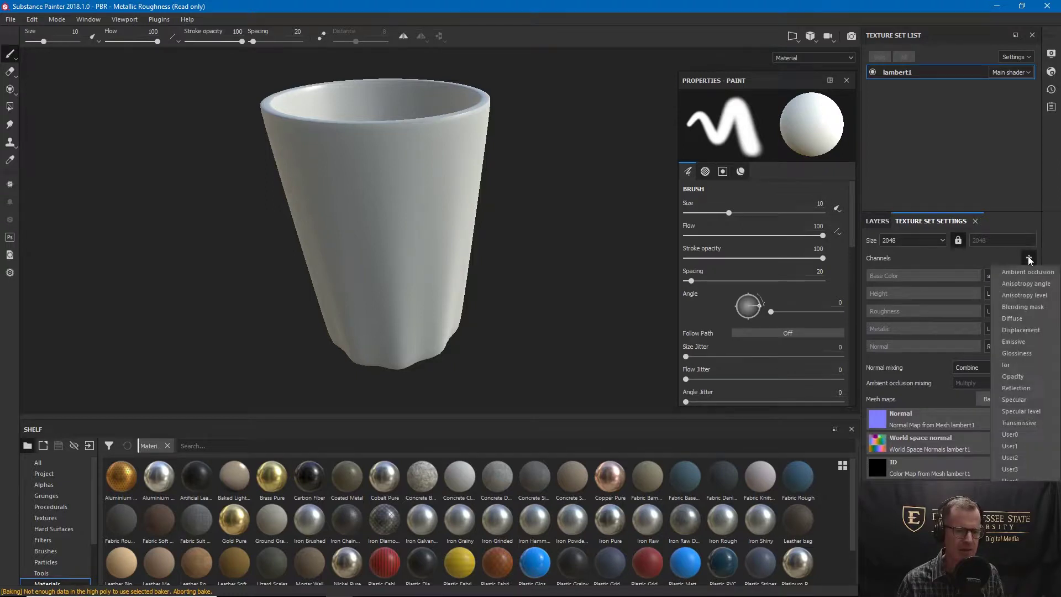
pyautogui.click(1013, 377)
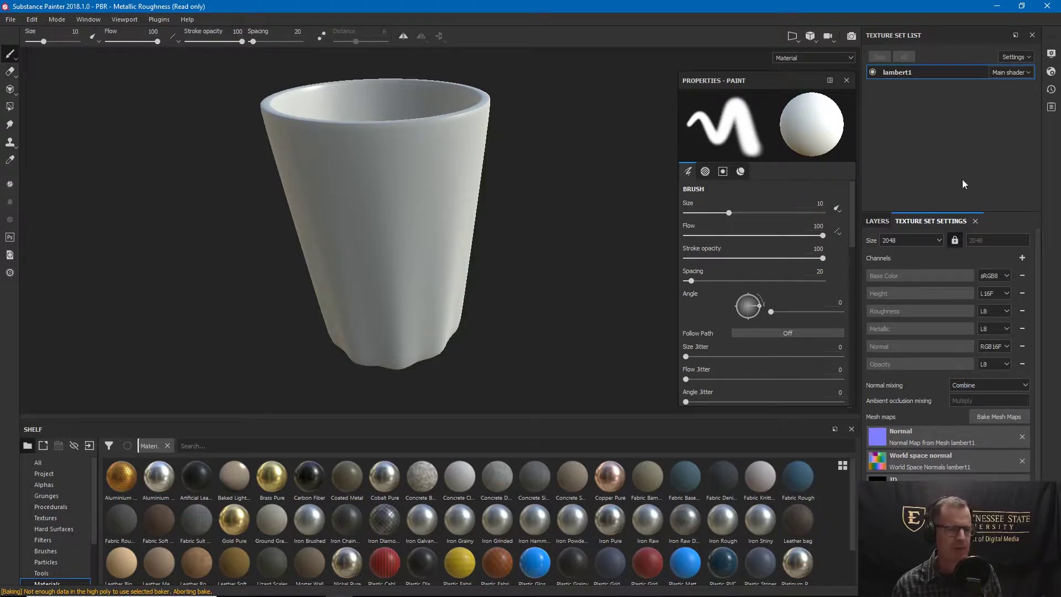
pyautogui.click(874, 221)
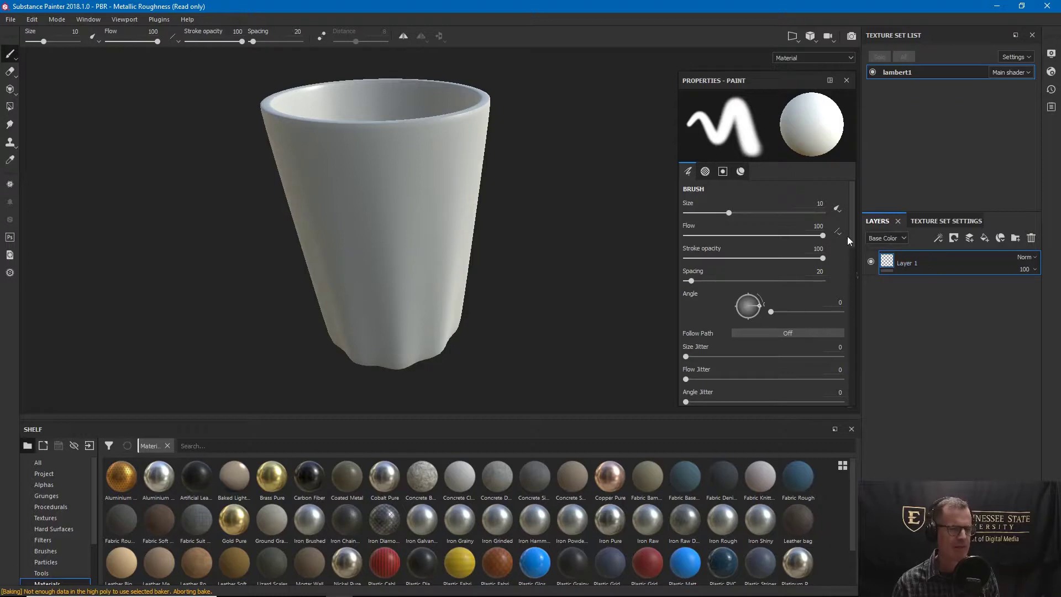
pyautogui.moveTo(852, 238); pyautogui.dragTo(852, 340)
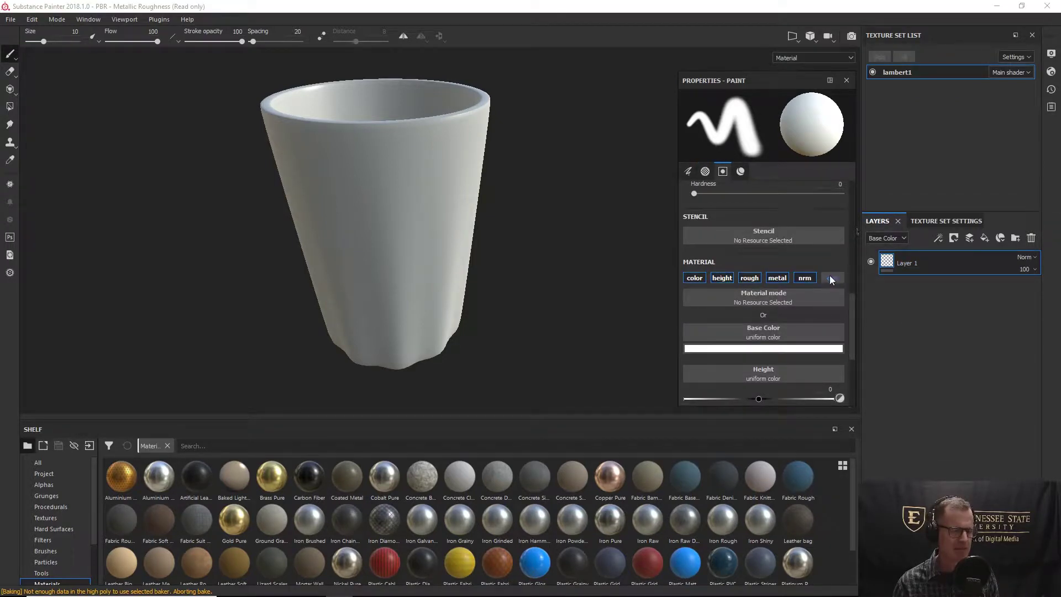
# Delete Layer 1, add a fill layer in its place, and bring its material channel values into view
pyautogui.click(982, 269)
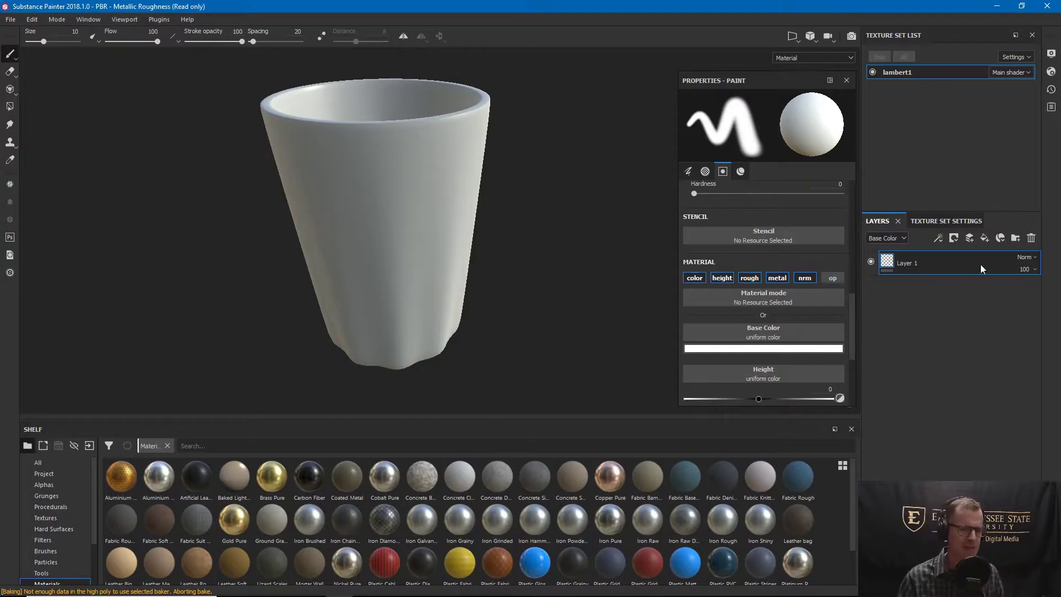
pyautogui.click(1032, 239)
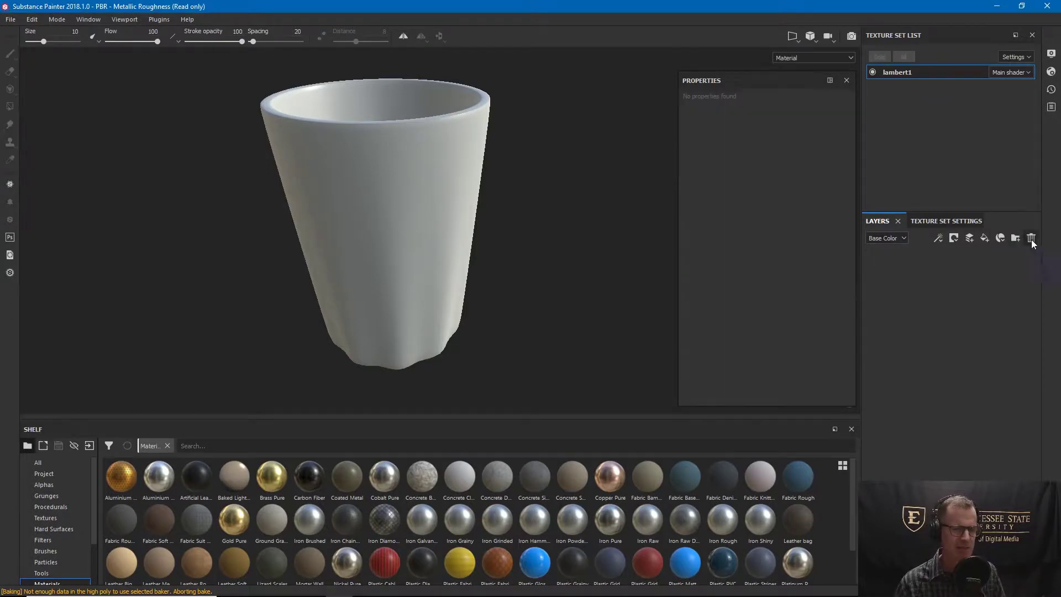
pyautogui.click(984, 238)
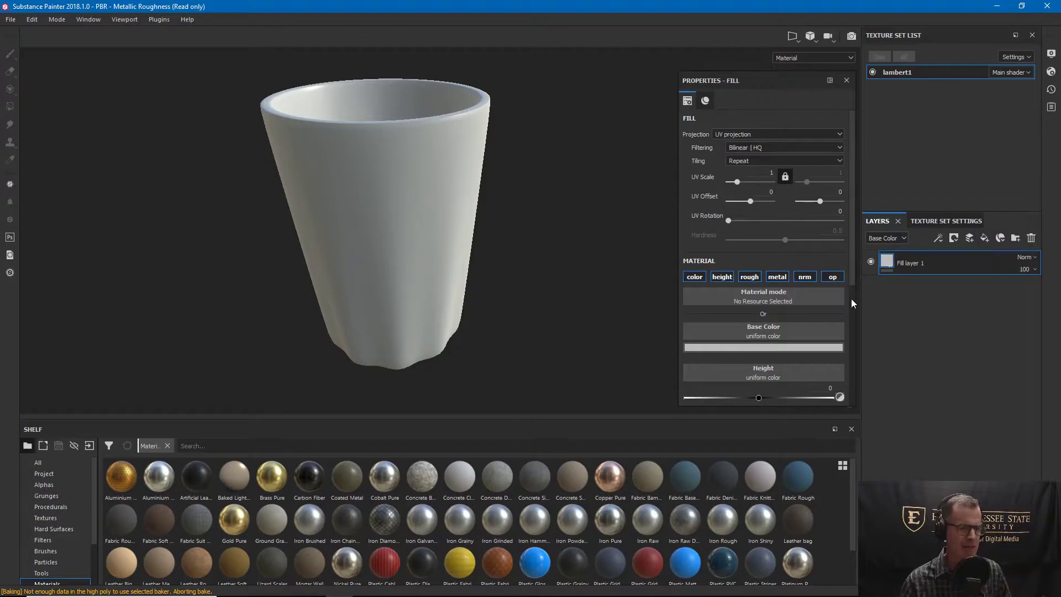
pyautogui.scroll(-4, 851, 309)
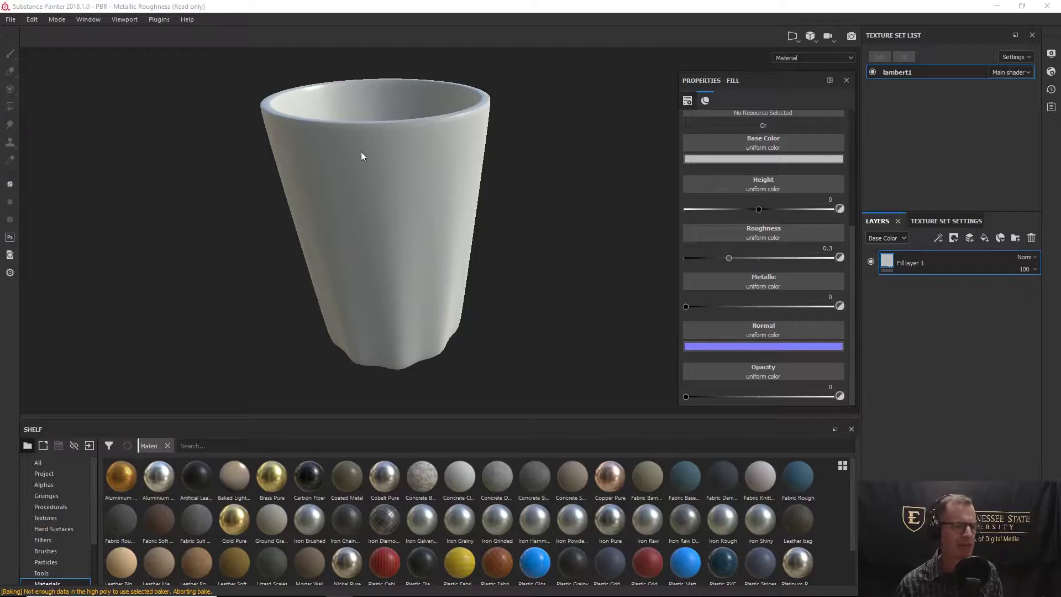
# Change the main shader to pbr-metal-rough-with-alpha-blending and close the shader settings
pyautogui.click(1052, 73)
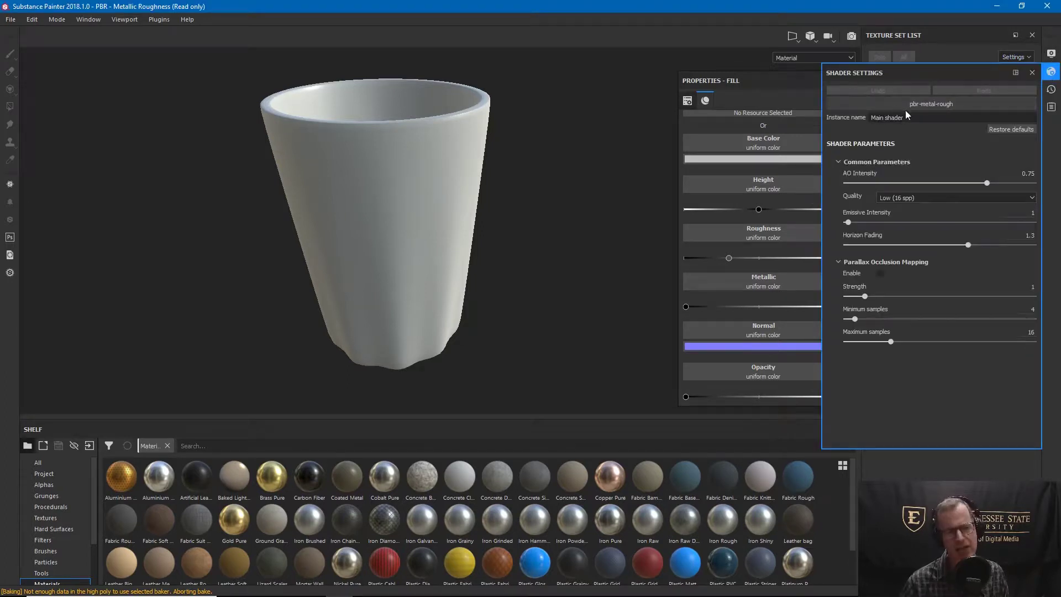
pyautogui.click(947, 104)
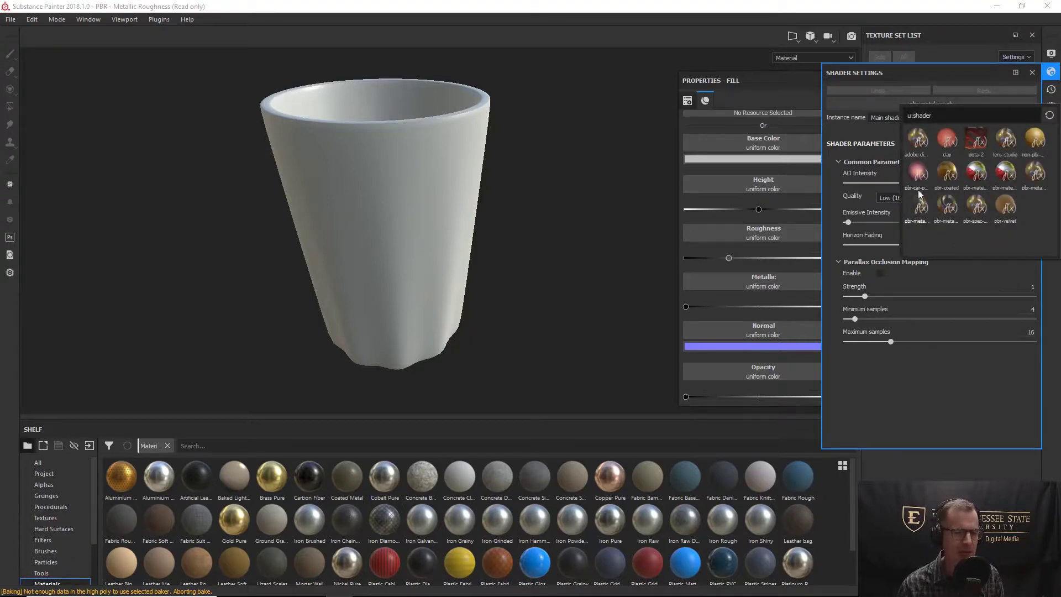
pyautogui.moveTo(917, 209)
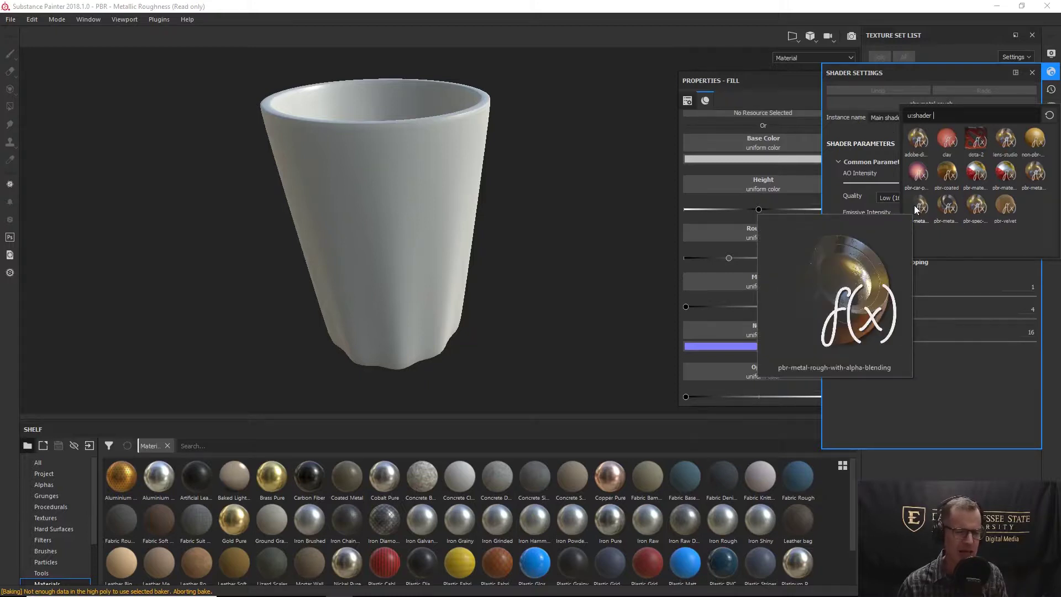
pyautogui.click(918, 207)
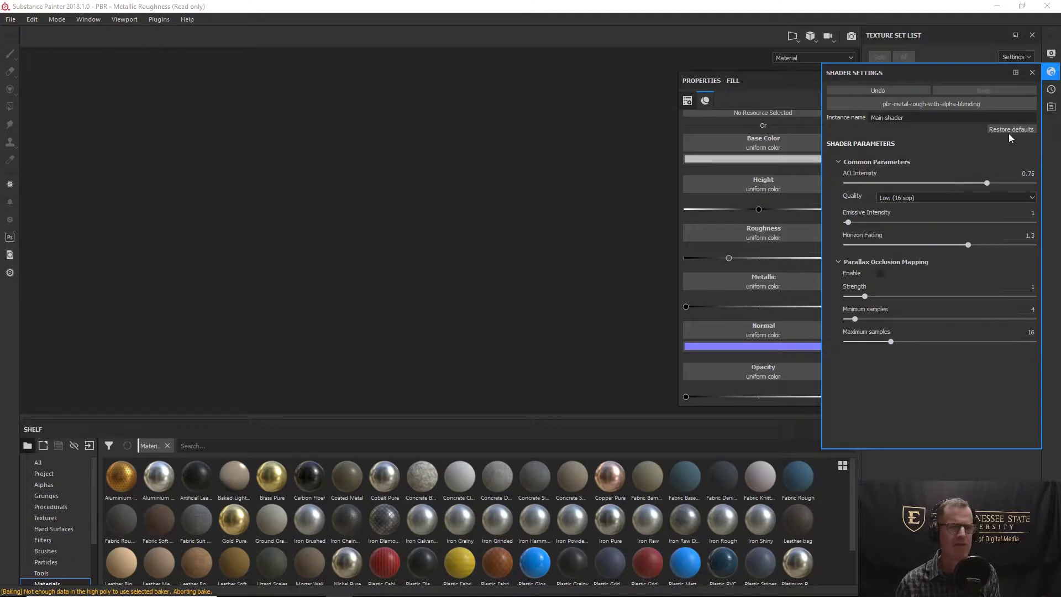
pyautogui.click(1032, 73)
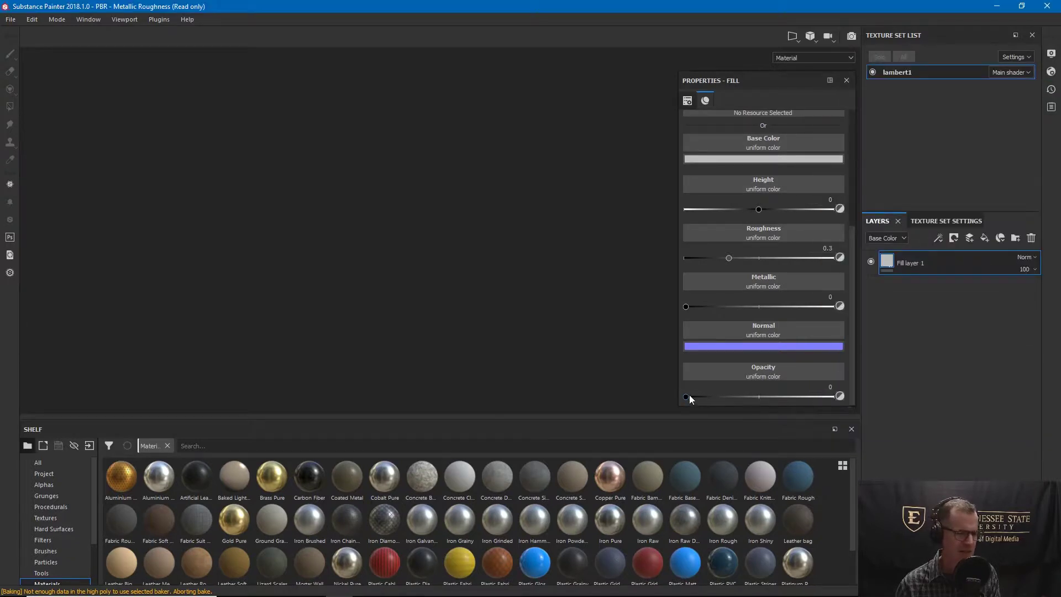
# Set the fill layer's opacity to about 0.05, metallic to 1 and roughness to 0, checking the glass from different angles
pyautogui.moveTo(686, 397); pyautogui.dragTo(729, 396)
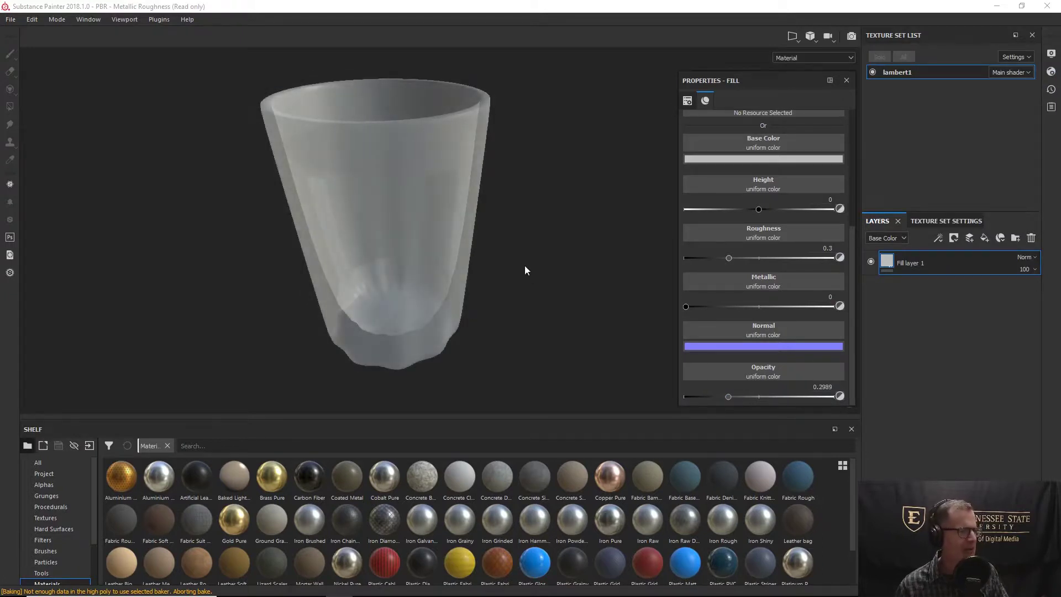
pyautogui.keyDown('alt'); pyautogui.moveTo(525, 269); pyautogui.dragTo(591, 288); pyautogui.keyUp('alt')
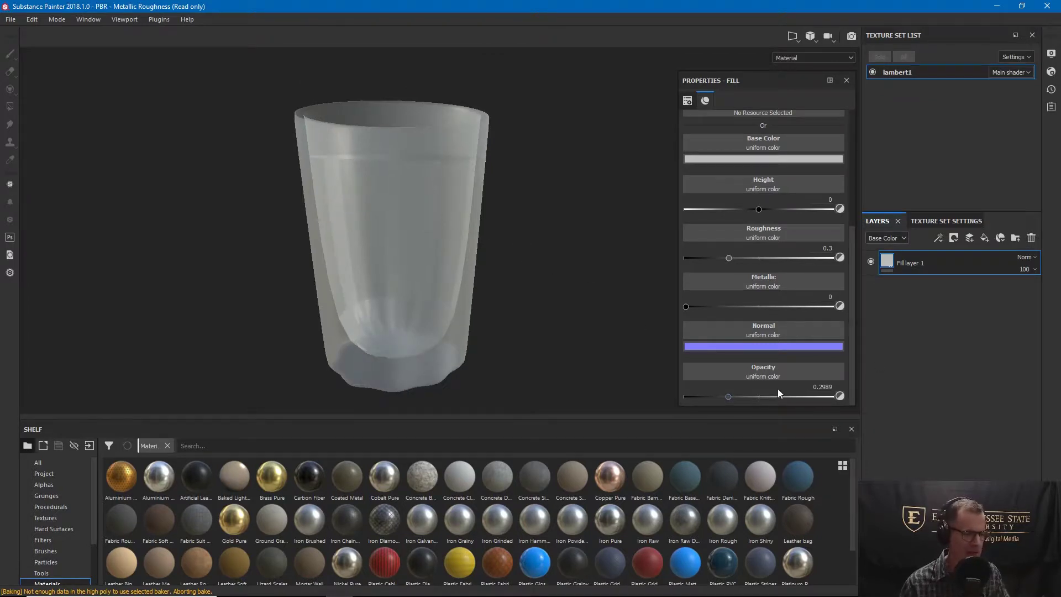
pyautogui.moveTo(728, 396); pyautogui.dragTo(697, 397)
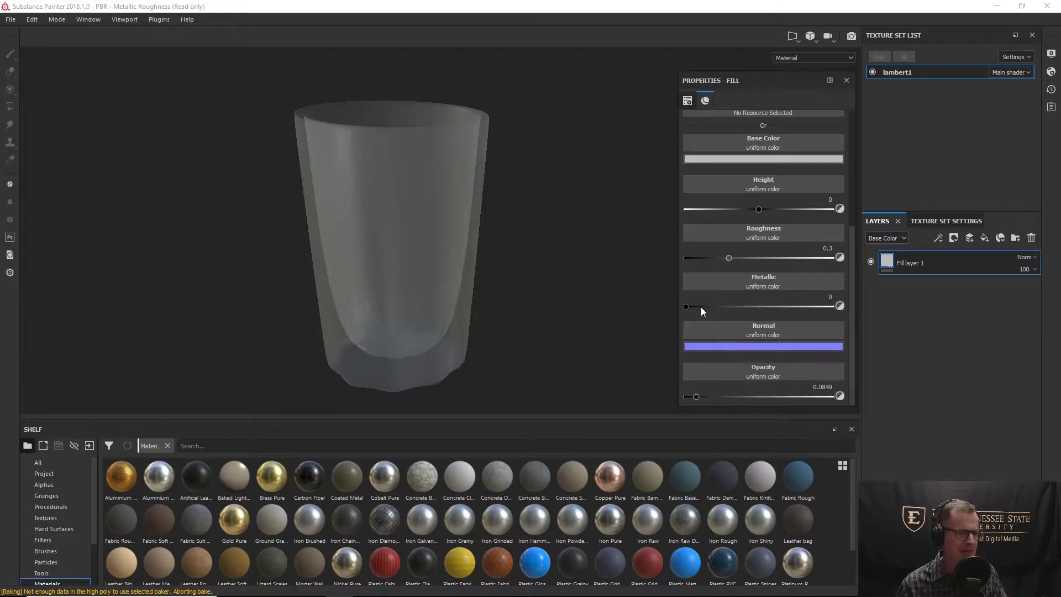
pyautogui.moveTo(686, 307); pyautogui.dragTo(831, 306)
pyautogui.keyDown('alt'); pyautogui.moveTo(462, 272); pyautogui.dragTo(690, 397); pyautogui.keyUp('alt')
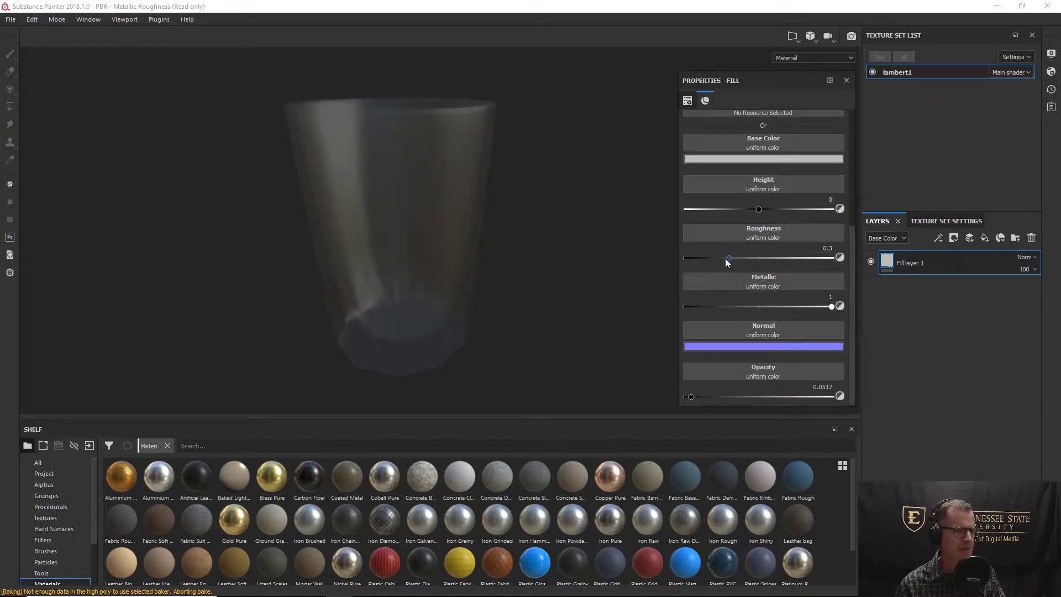
pyautogui.moveTo(731, 258); pyautogui.dragTo(683, 271)
pyautogui.keyDown('alt'); pyautogui.moveTo(393, 228); pyautogui.dragTo(321, 209); pyautogui.keyUp('alt')
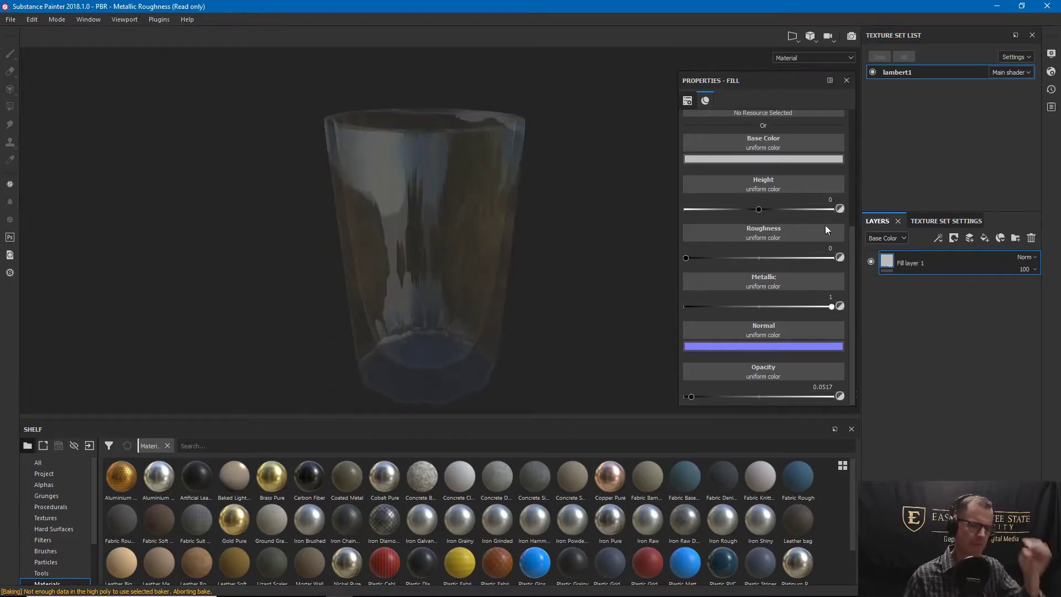
# Rename the fill layer as "basic transparency"
pyautogui.doubleClick(914, 263)
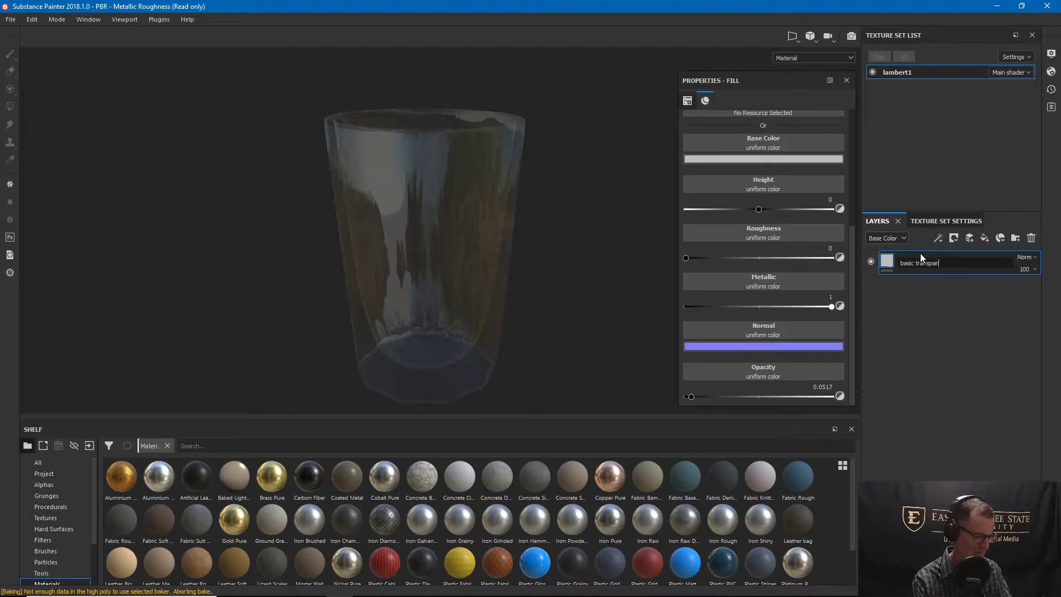
pyautogui.press('Return')
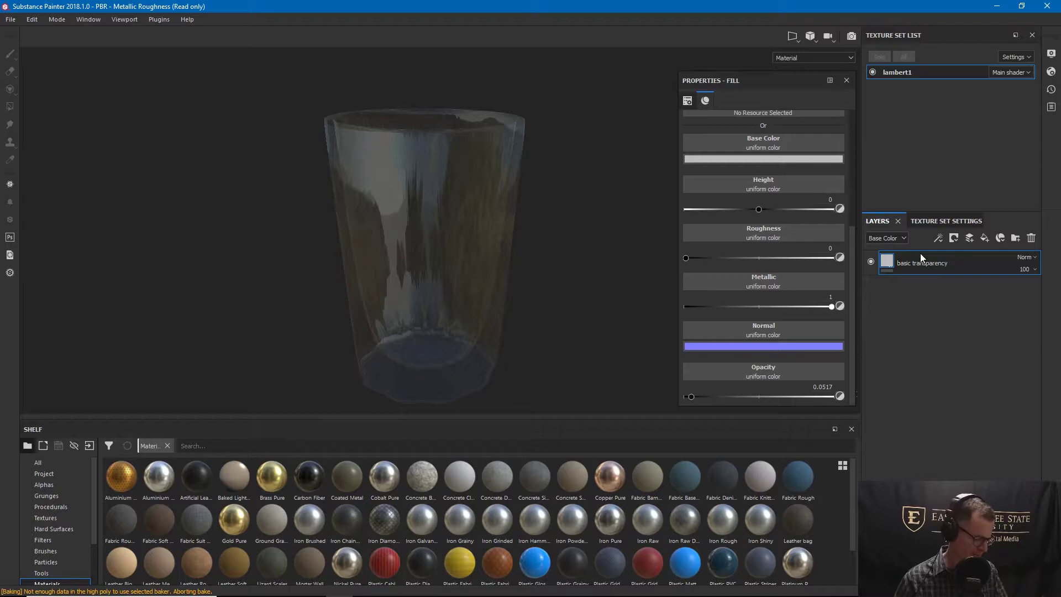
pyautogui.click(957, 270)
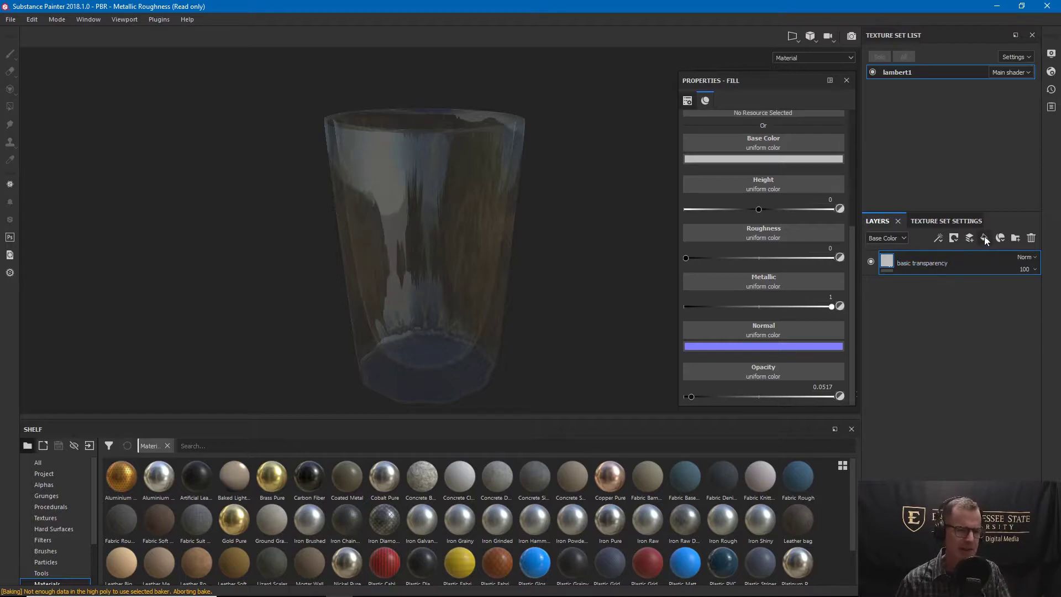
# Add a second fill layer above basic transparency and turn off all its material channels except roughness
pyautogui.click(984, 237)
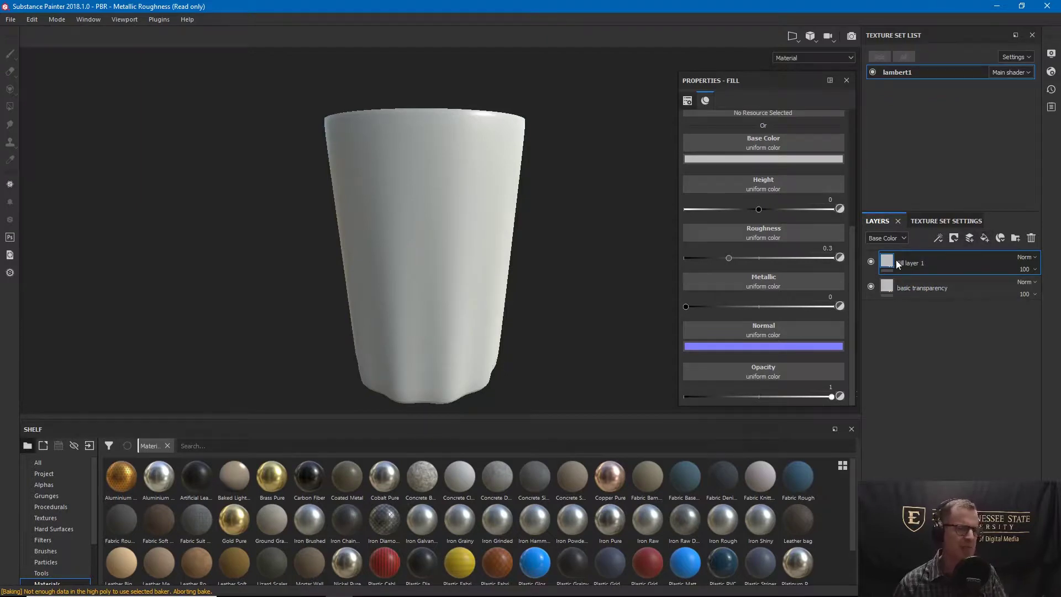
pyautogui.scroll(5, 850, 265)
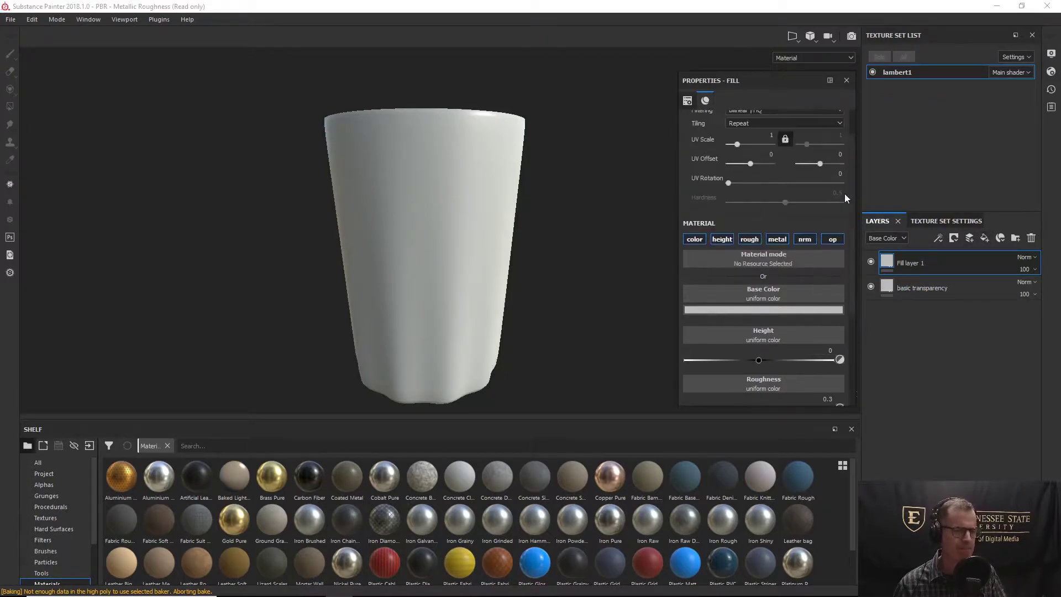
pyautogui.scroll(2, 845, 198)
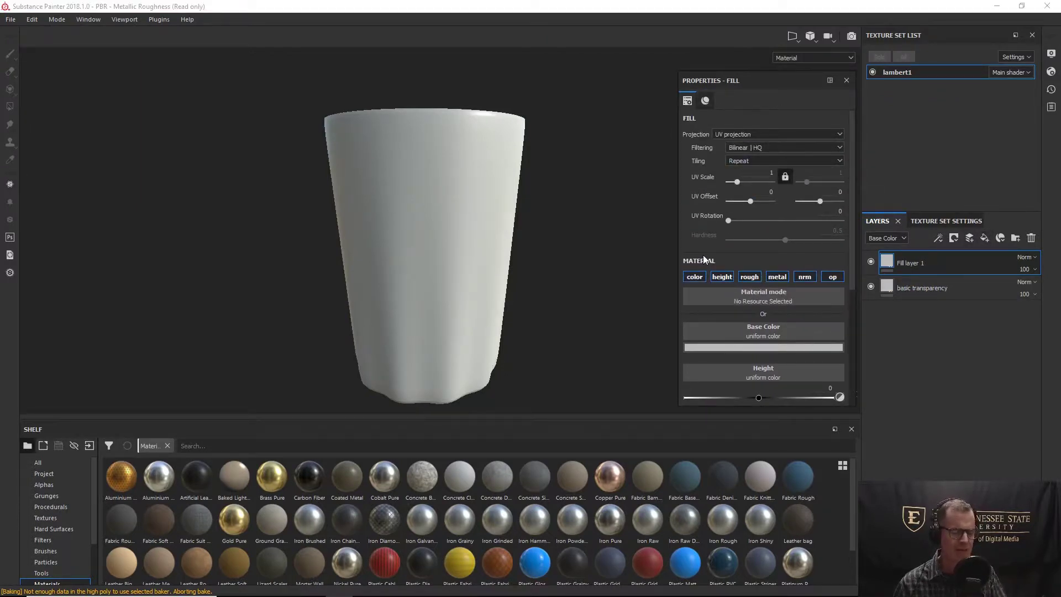
pyautogui.click(695, 278)
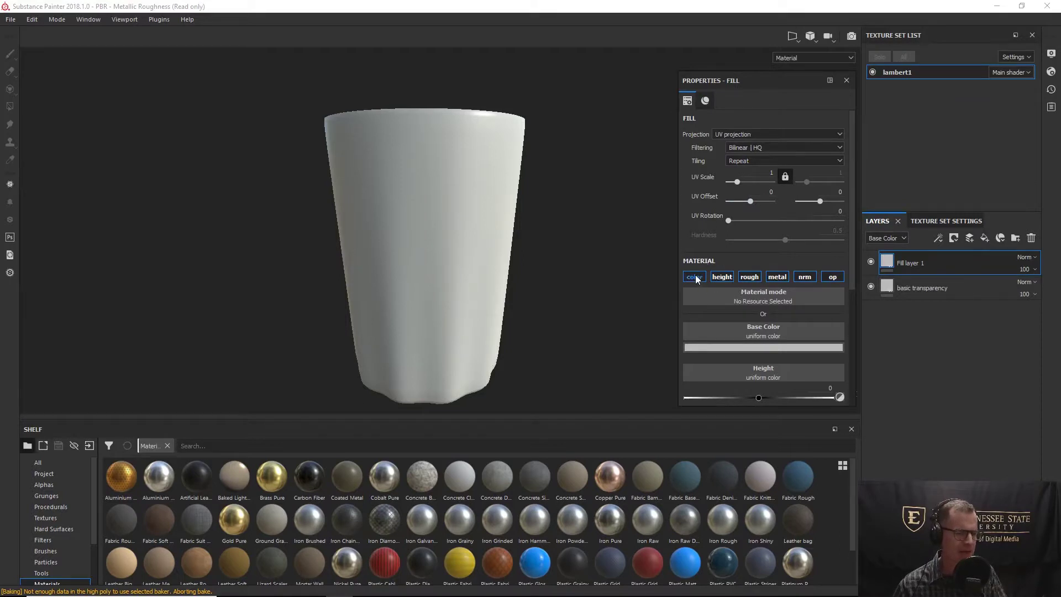
pyautogui.click(723, 278)
pyautogui.click(781, 278)
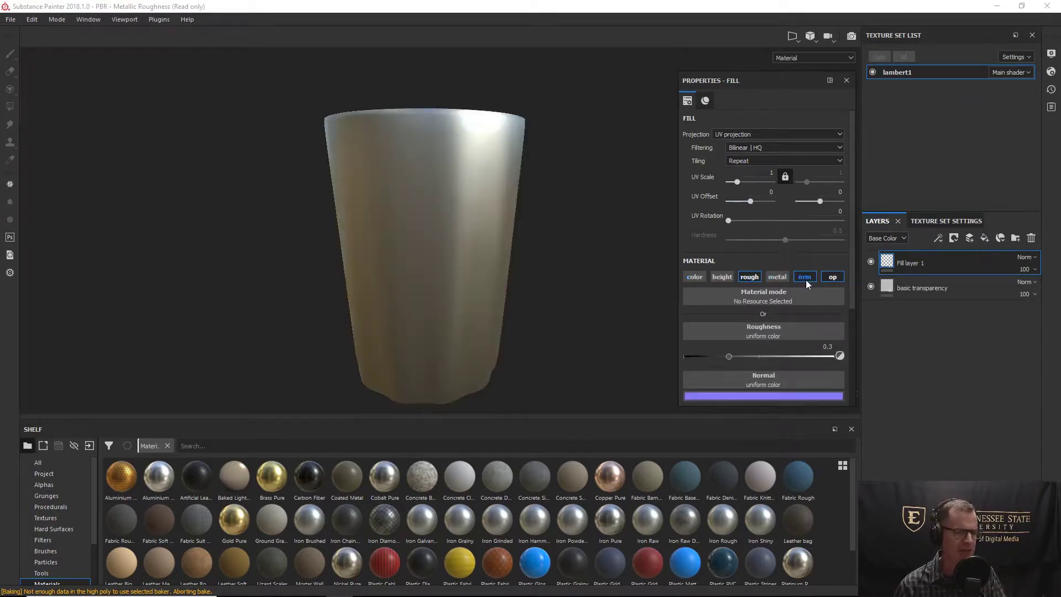
pyautogui.click(806, 278)
pyautogui.click(833, 277)
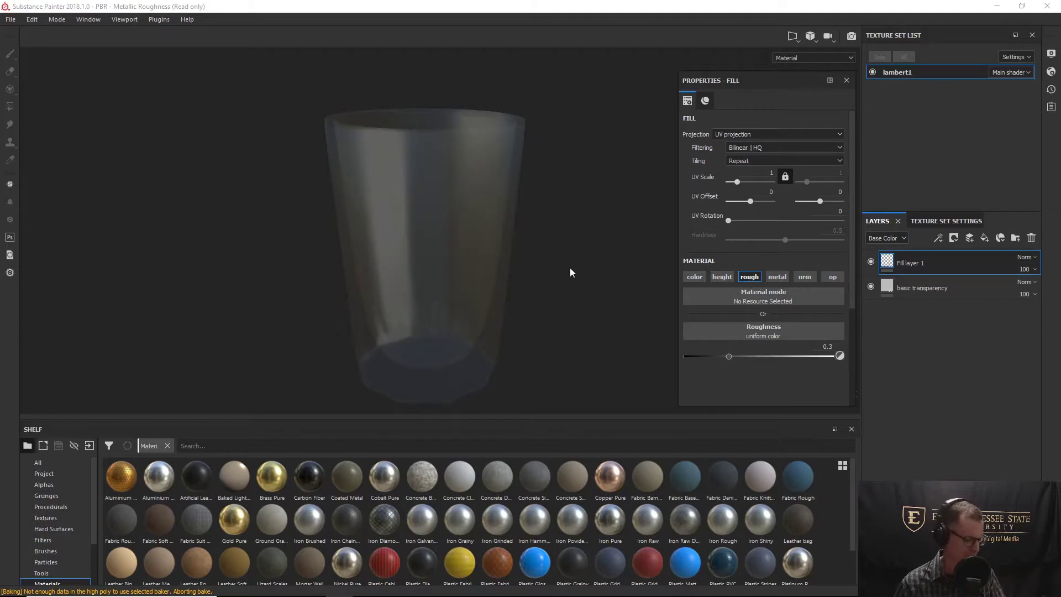
# Set the upper fill layer's roughness to about 0.57 and check the glass from another angle
pyautogui.scroll(-2, 818, 293)
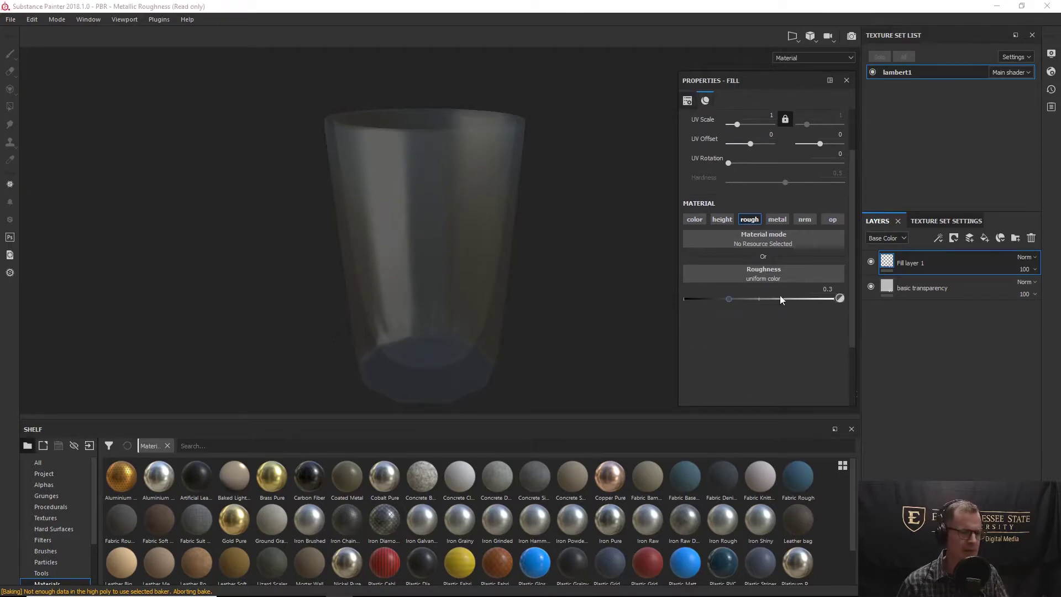
pyautogui.moveTo(731, 298)
pyautogui.mouseDown()
pyautogui.moveTo(794, 302)
pyautogui.moveTo(769, 304)
pyautogui.mouseUp()
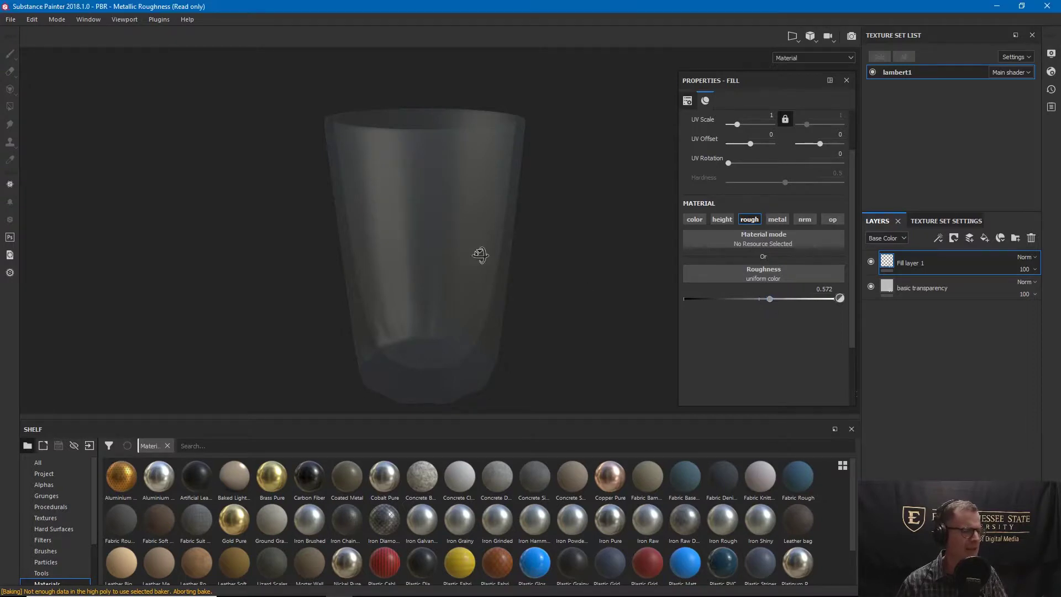
pyautogui.keyDown('alt'); pyautogui.moveTo(481, 190); pyautogui.dragTo(502, 268); pyautogui.keyUp('alt')
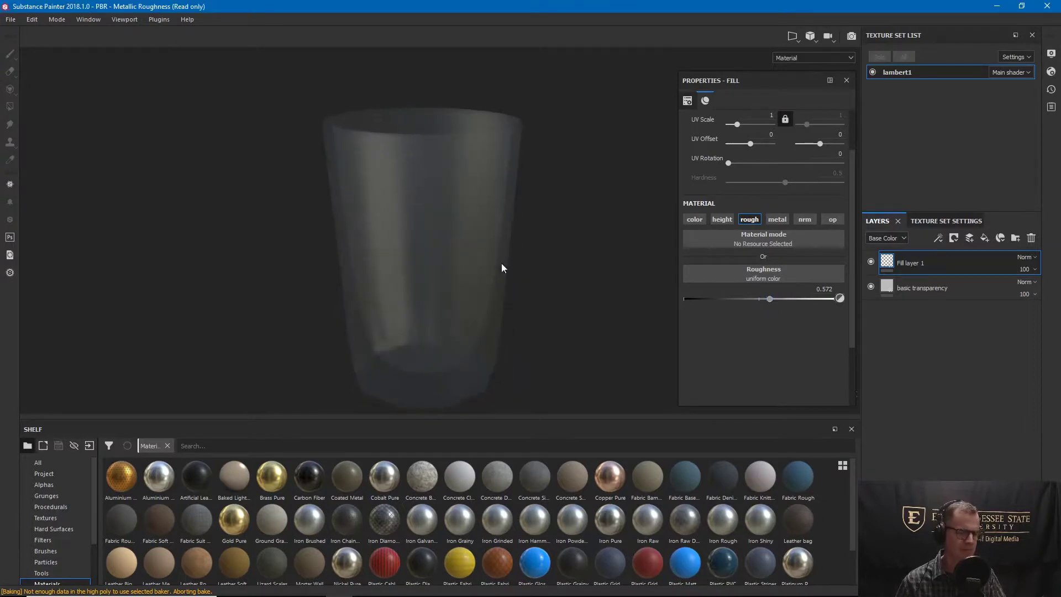
# Add a black mask to the roughness fill layer and add a fill effect to that mask
pyautogui.rightClick(887, 264)
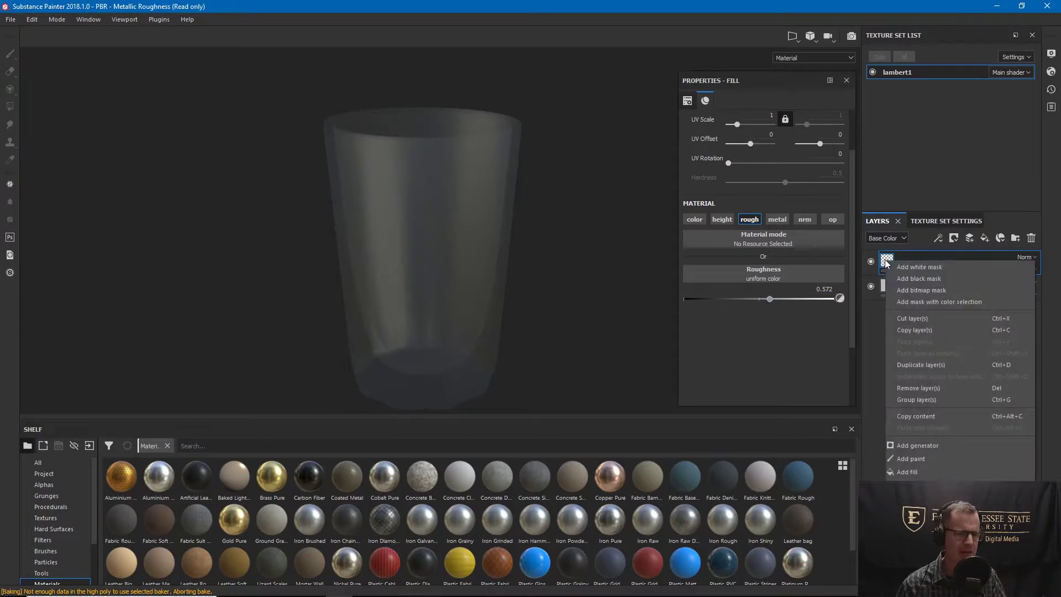
pyautogui.click(924, 278)
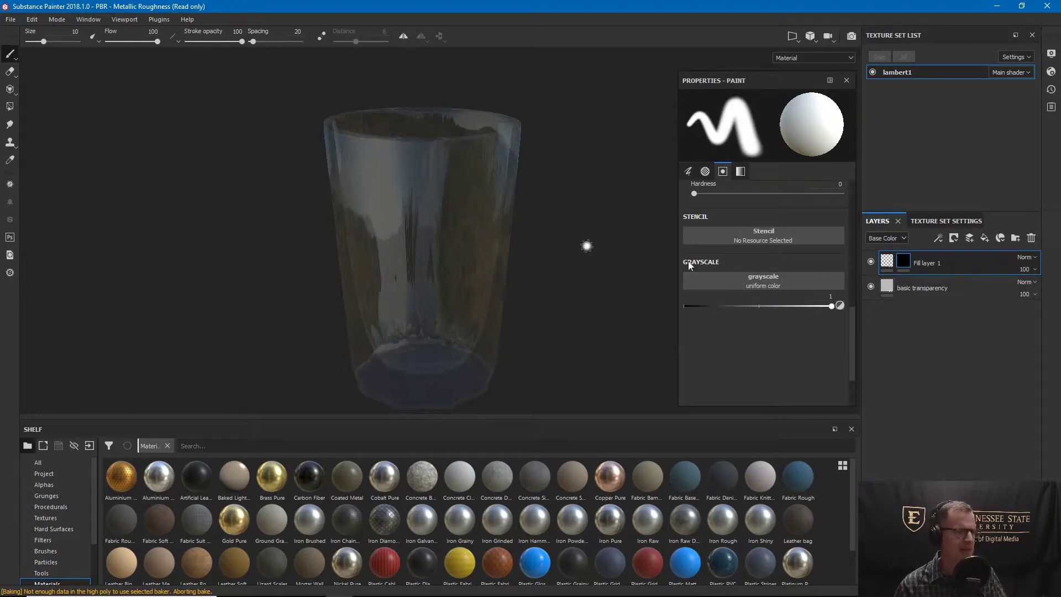
pyautogui.keyDown('shift'); pyautogui.moveTo(502, 271); pyautogui.dragTo(531, 229, button='right'); pyautogui.keyUp('shift')
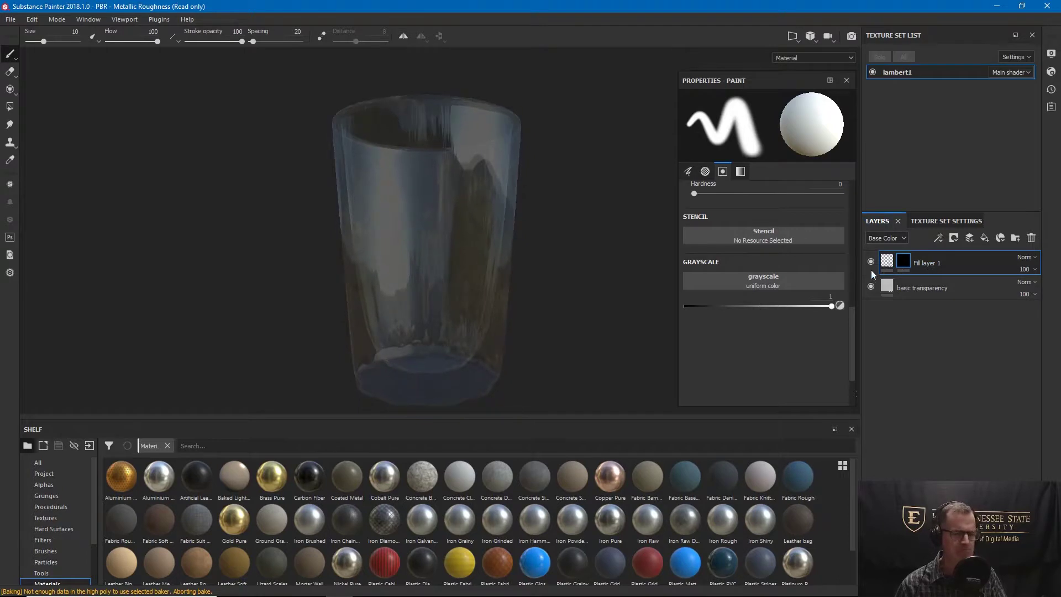
pyautogui.rightClick(904, 259)
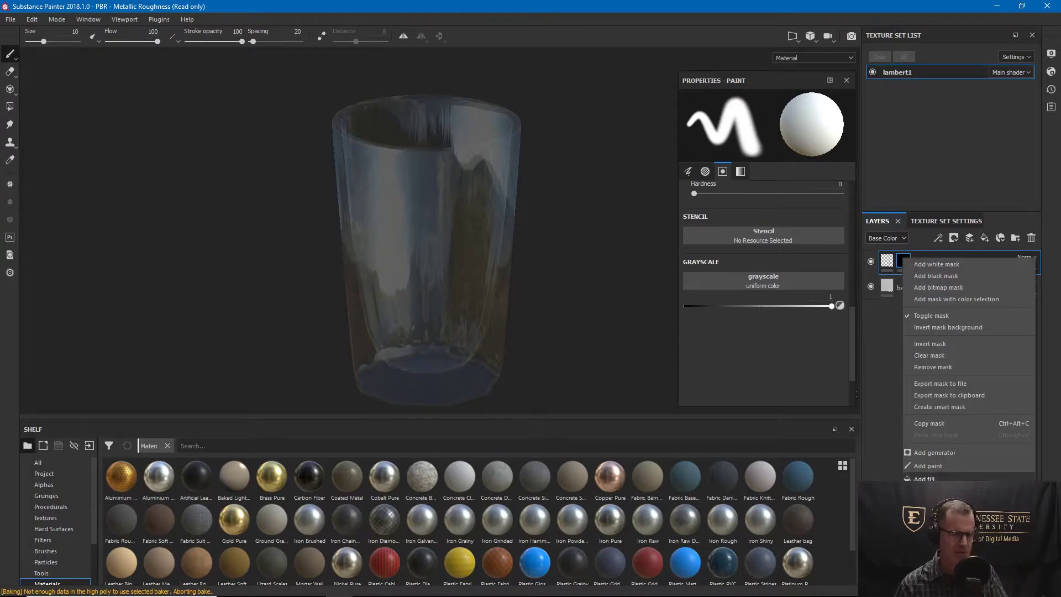
pyautogui.click(925, 479)
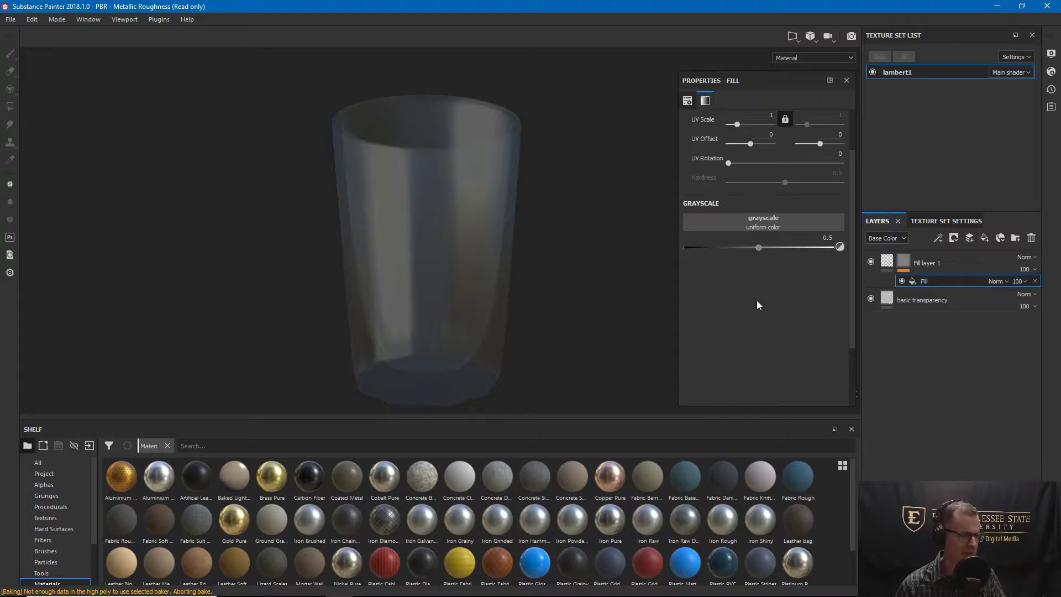
# Apply the Grunge Concrete texture to the mask's fill effect and set its contrast to about 0.34
pyautogui.click(88, 495)
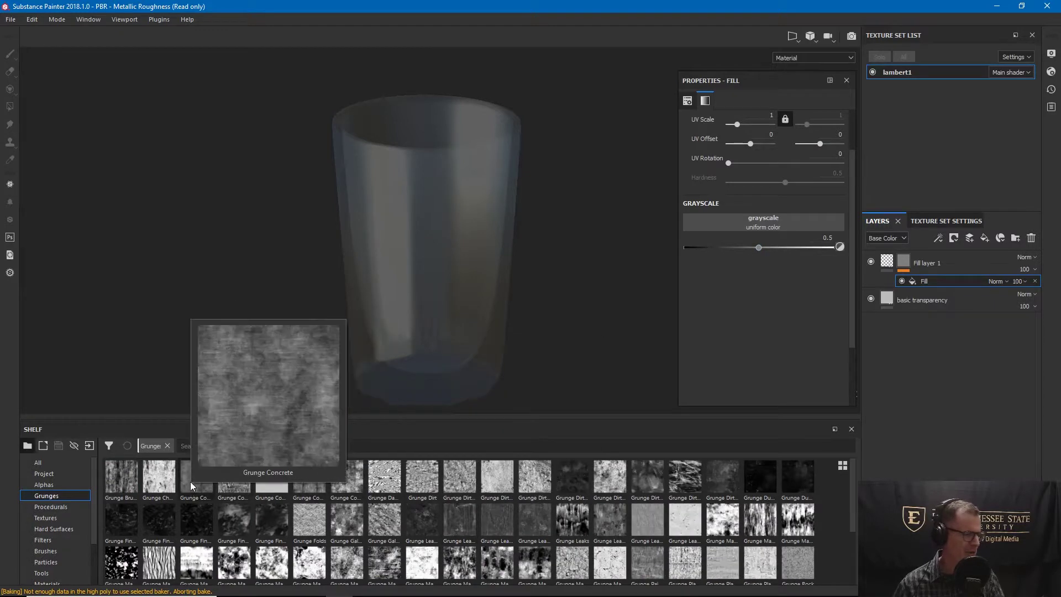
pyautogui.moveTo(189, 487); pyautogui.dragTo(758, 221)
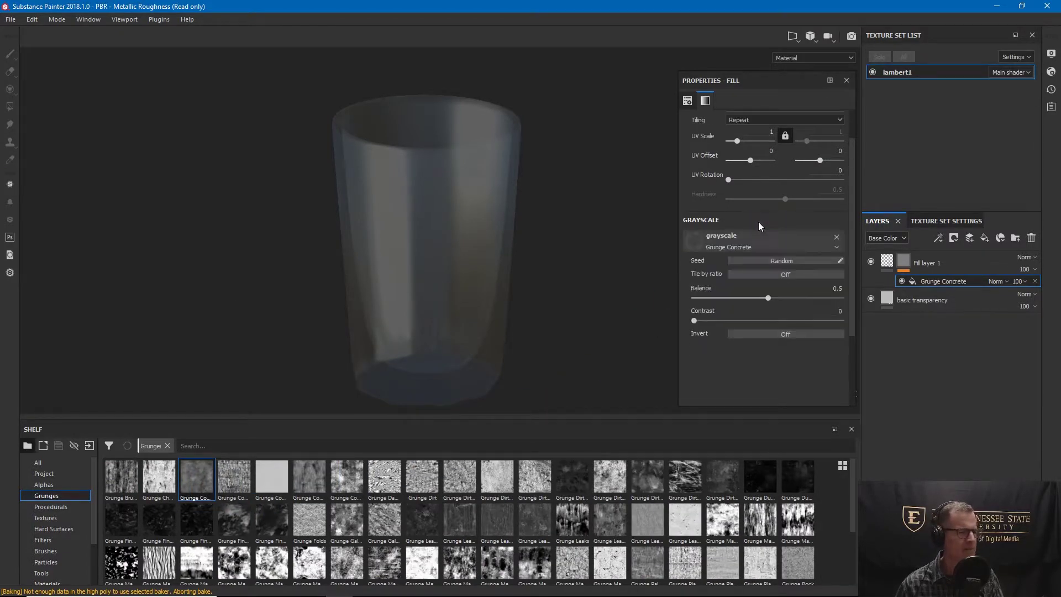
pyautogui.keyDown('alt'); pyautogui.moveTo(509, 289); pyautogui.dragTo(486, 265); pyautogui.keyUp('alt')
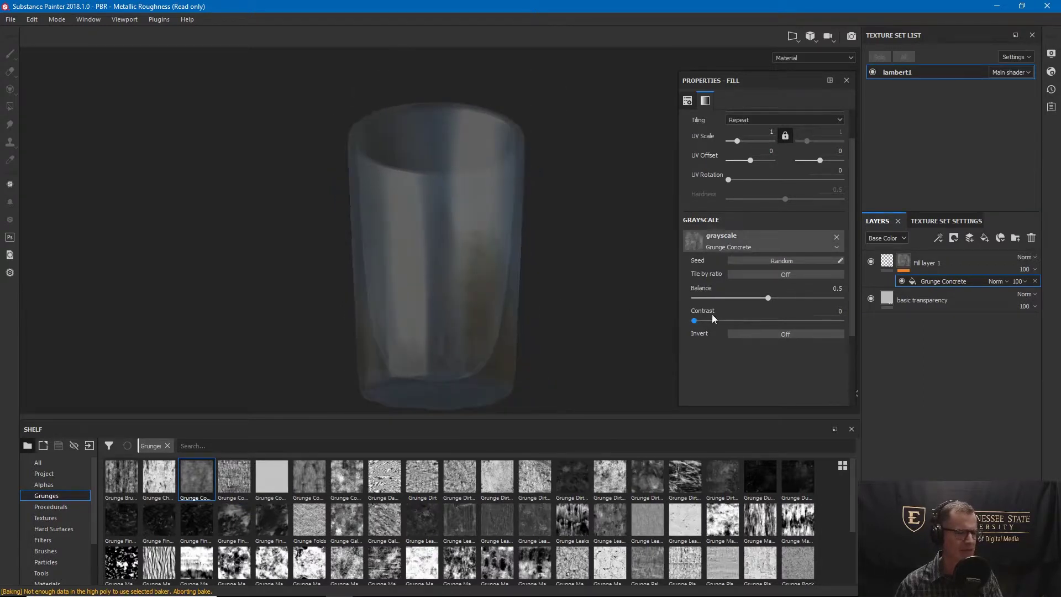
pyautogui.moveTo(694, 320); pyautogui.dragTo(753, 320)
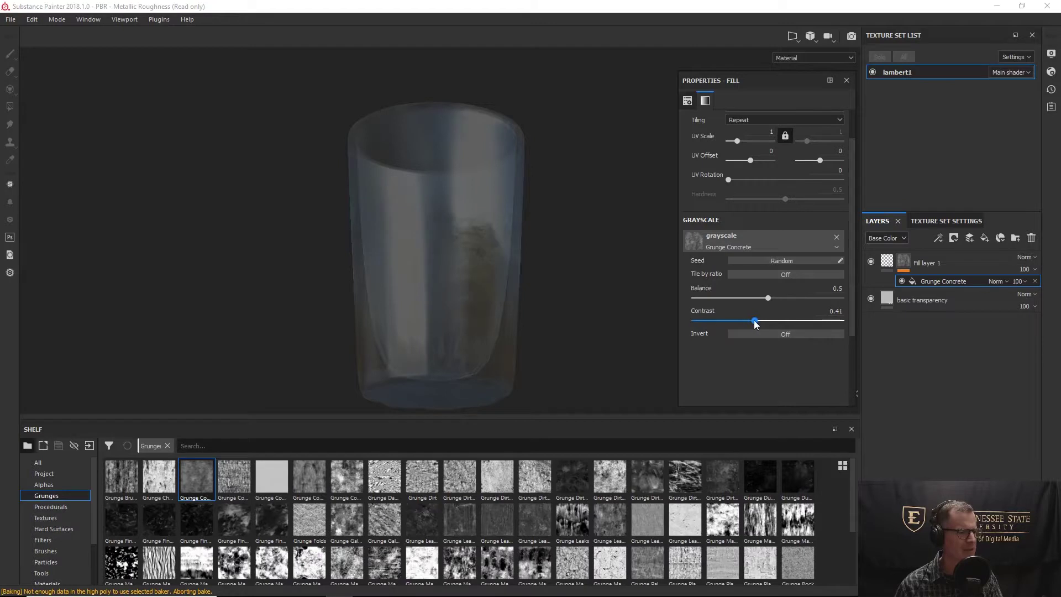
pyautogui.moveTo(521, 272)
pyautogui.keyDown('alt'); pyautogui.mouseDown()
pyautogui.moveTo(503, 301)
pyautogui.moveTo(525, 204)
pyautogui.moveTo(504, 291)
pyautogui.moveTo(493, 237)
pyautogui.moveTo(507, 270)
pyautogui.mouseUp(); pyautogui.keyUp('alt')
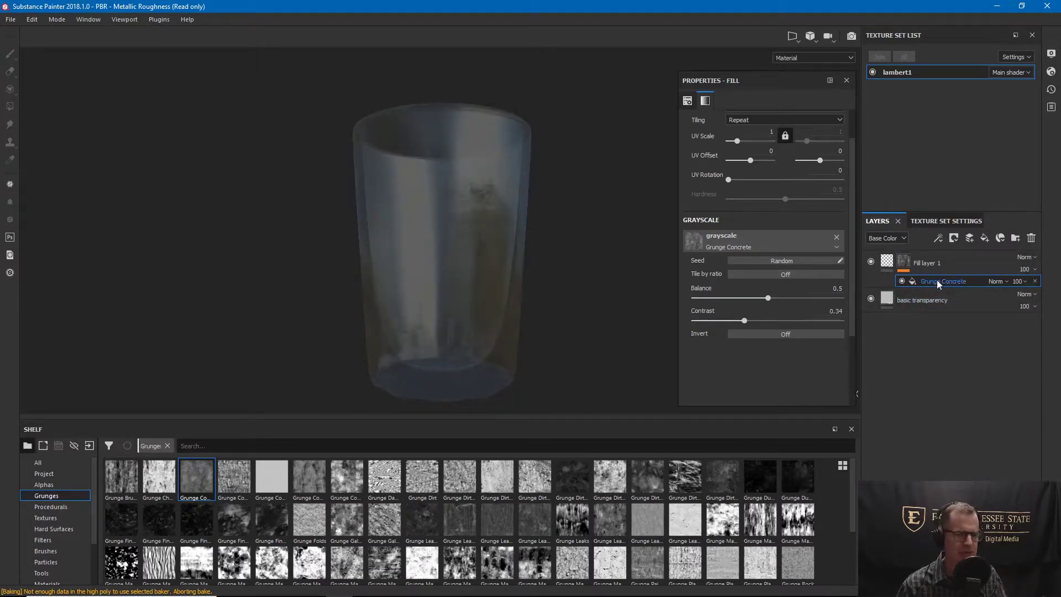
# Add a second fill effect to the roughness layer's mask and assign it the Grunge Stains Leaky texture
pyautogui.click(905, 263)
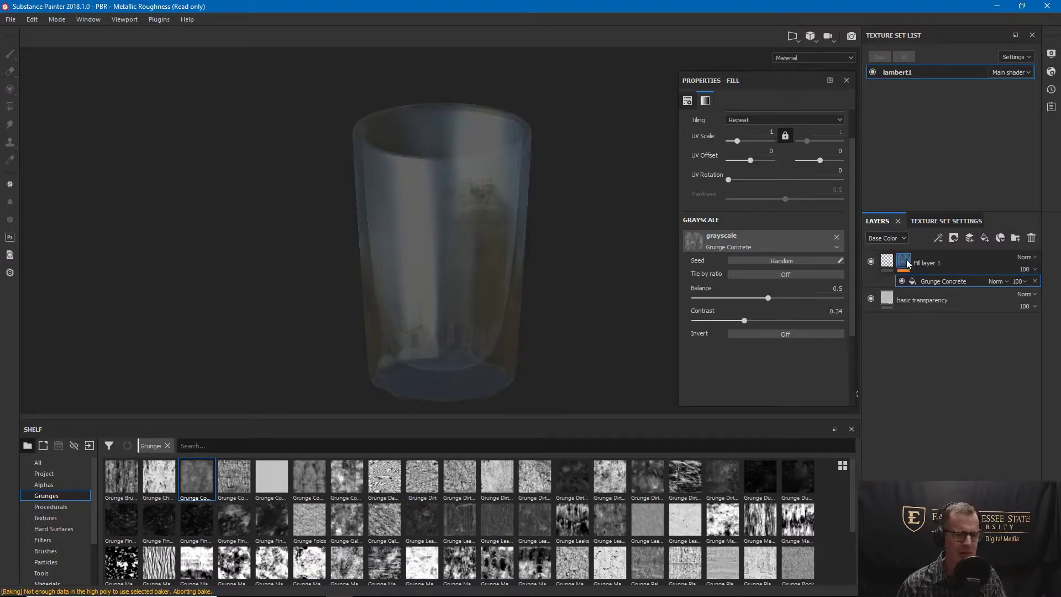
pyautogui.rightClick(905, 263)
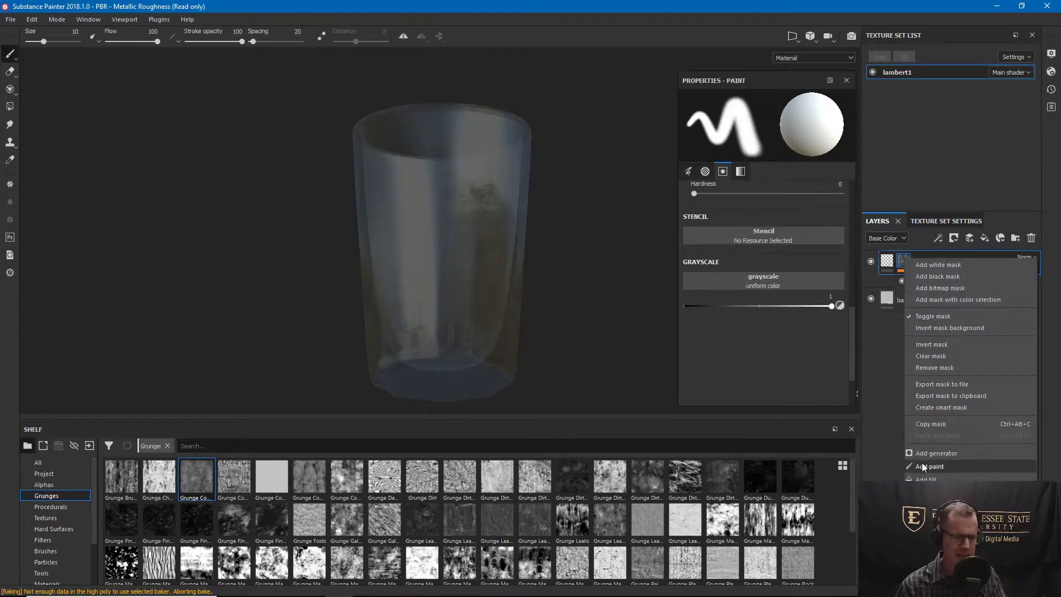
pyautogui.click(924, 478)
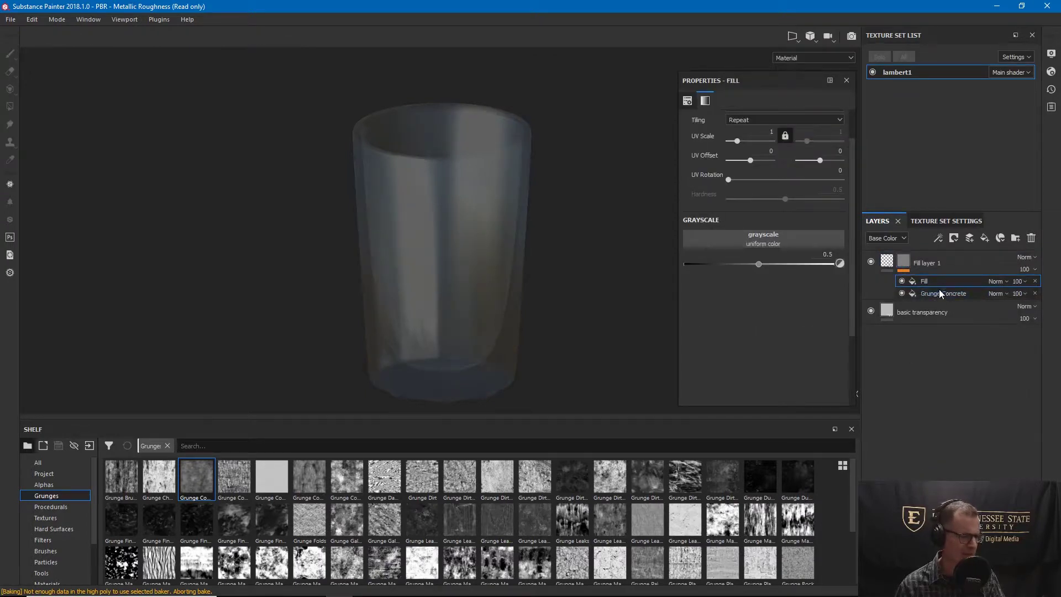
pyautogui.moveTo(853, 478); pyautogui.dragTo(854, 540)
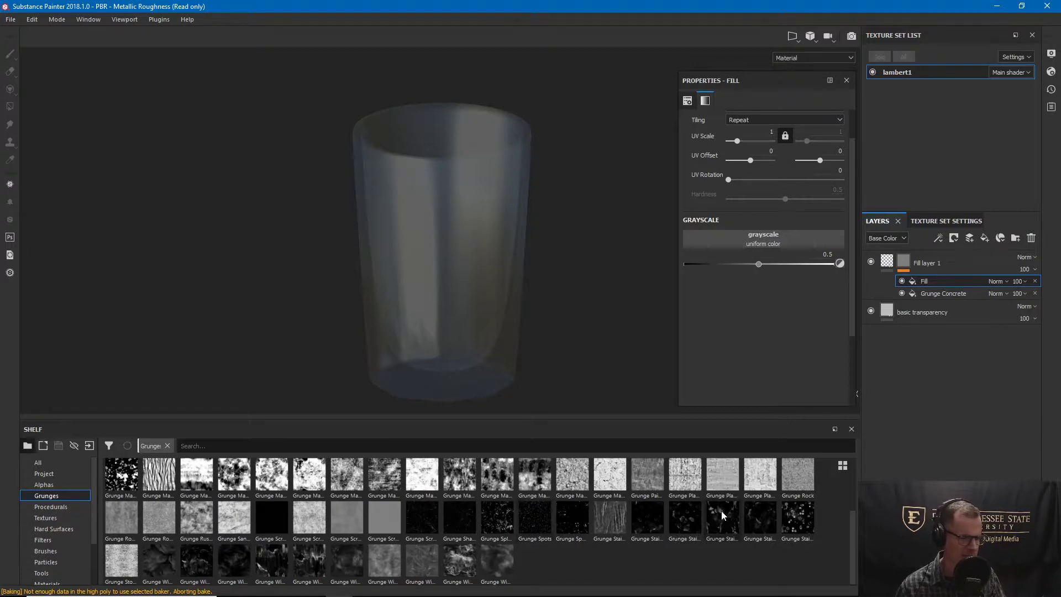
pyautogui.moveTo(722, 516); pyautogui.dragTo(753, 237)
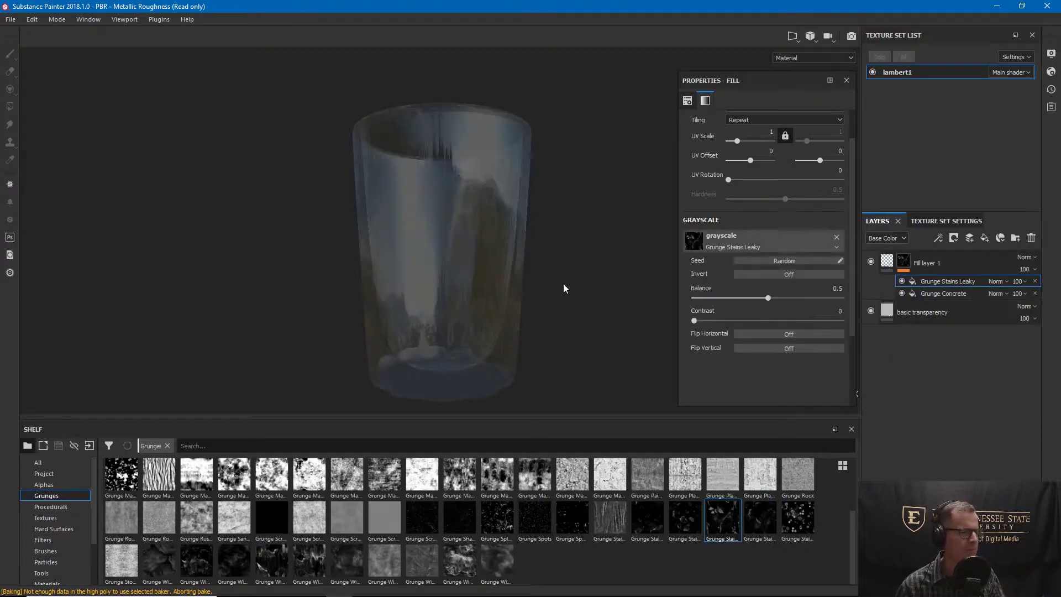
pyautogui.keyDown('alt'); pyautogui.moveTo(564, 289); pyautogui.dragTo(588, 251); pyautogui.keyUp('alt')
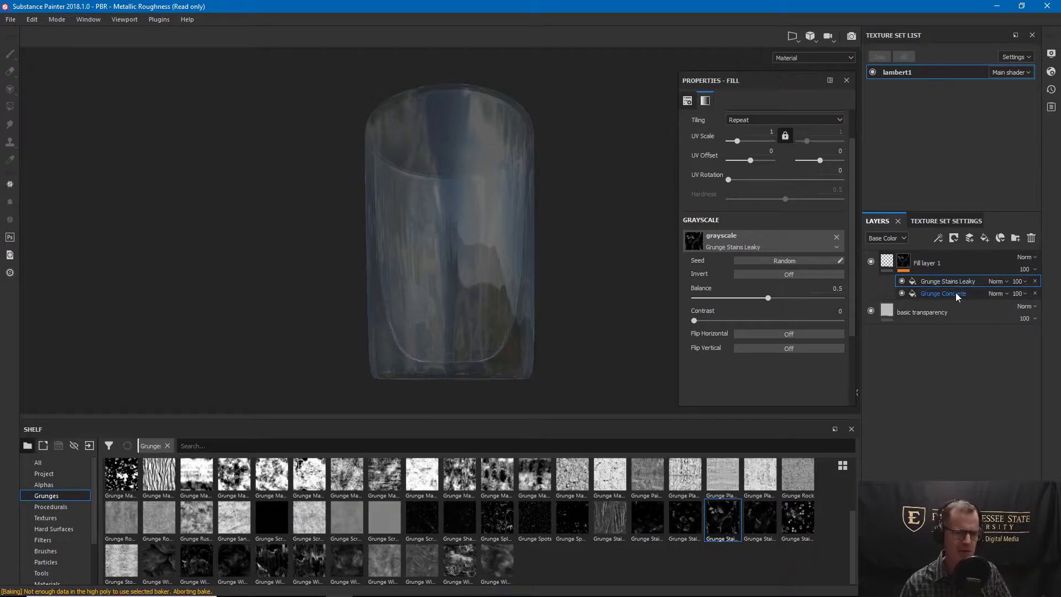
# Try the Multiply and Divide blend modes on the Grunge Stains Leaky mask effect
pyautogui.click(999, 282)
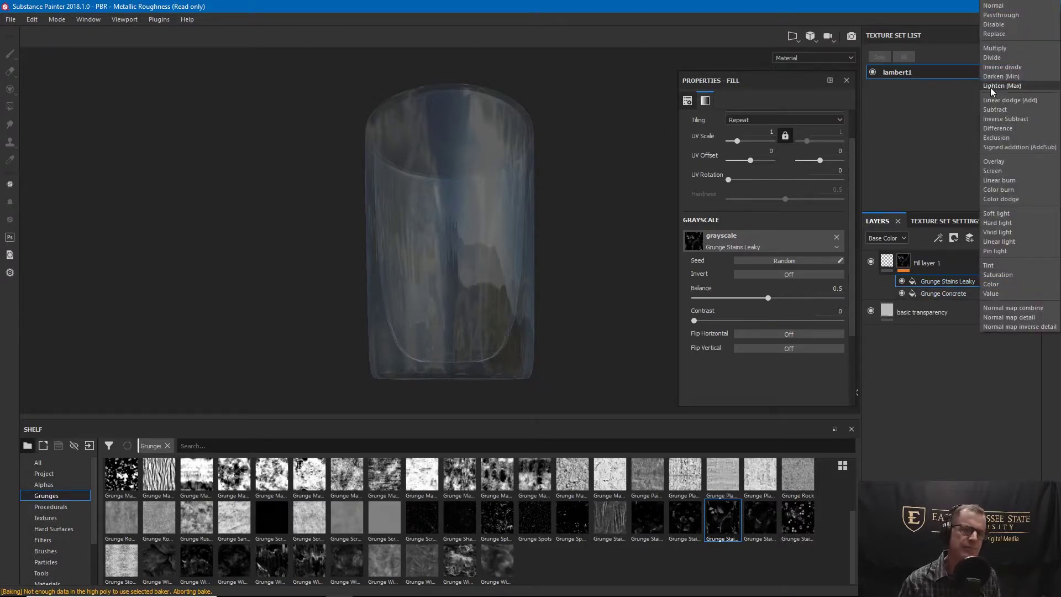
pyautogui.click(1004, 49)
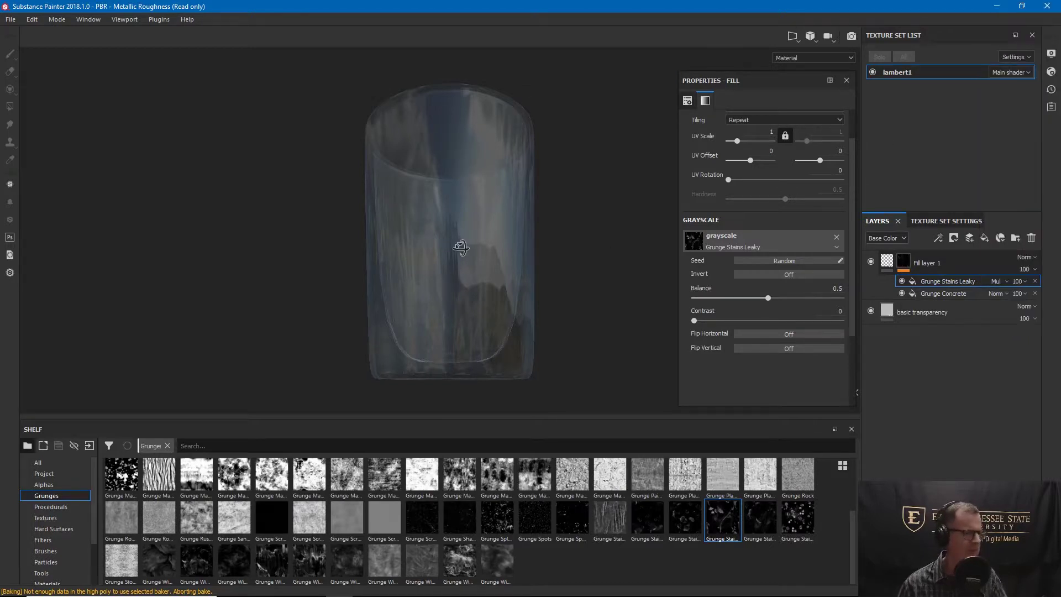
pyautogui.moveTo(460, 248)
pyautogui.keyDown('alt'); pyautogui.mouseDown()
pyautogui.moveTo(443, 339)
pyautogui.moveTo(452, 230)
pyautogui.mouseUp(); pyautogui.keyUp('alt')
pyautogui.click(997, 281)
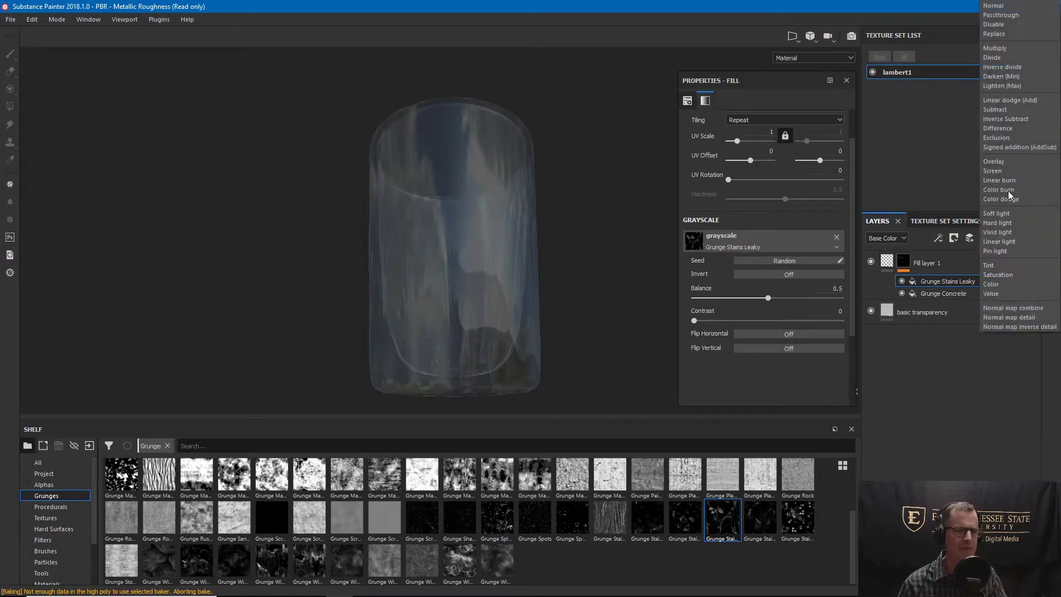
pyautogui.click(998, 59)
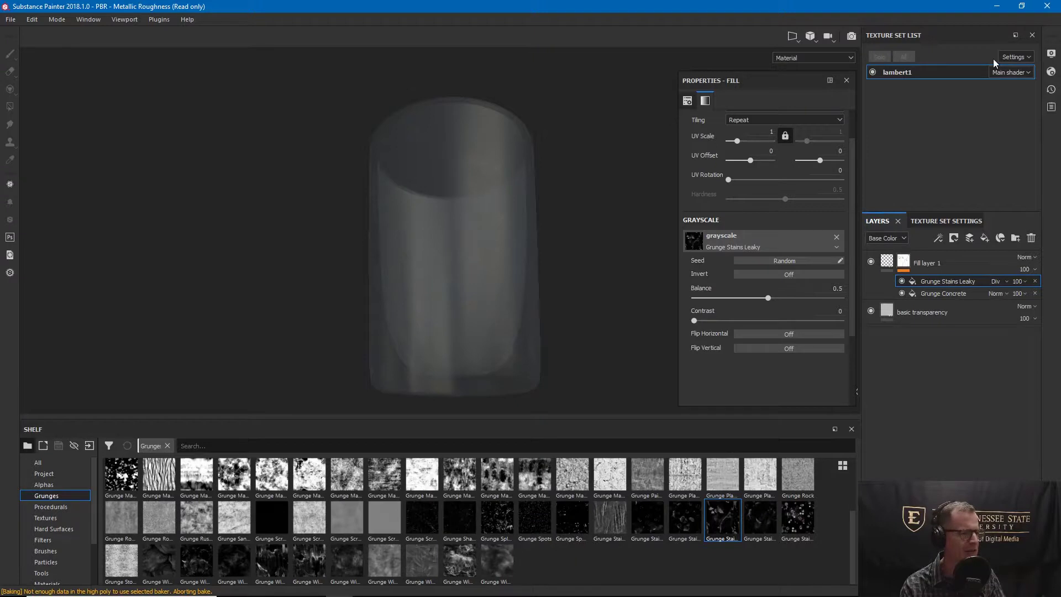
# Set the Grunge Stains Leaky effect's blend mode to Lighten (Max) and check the glass from another angle
pyautogui.click(1002, 281)
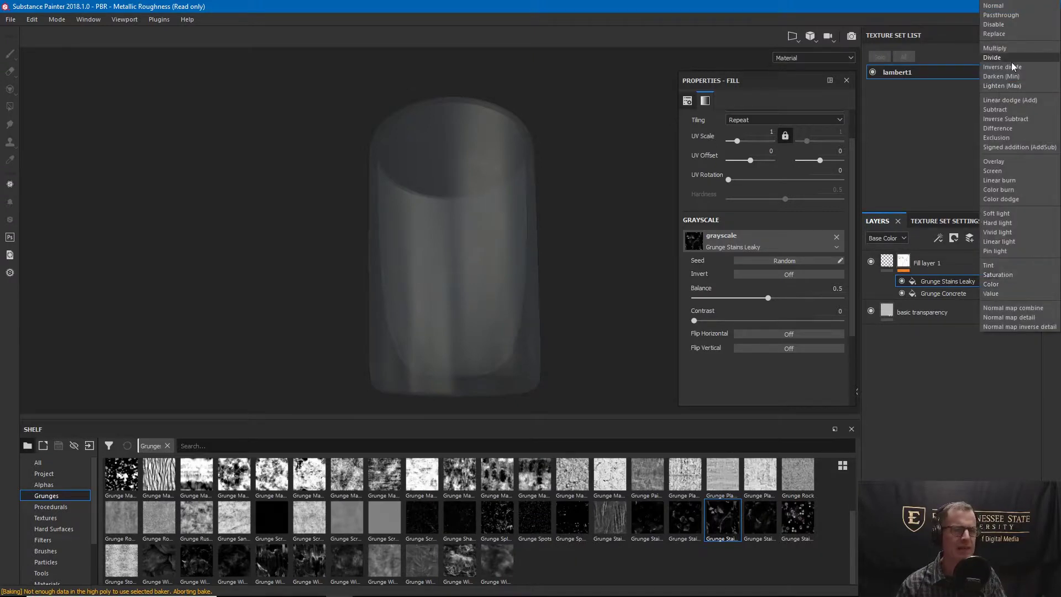
pyautogui.click(1000, 87)
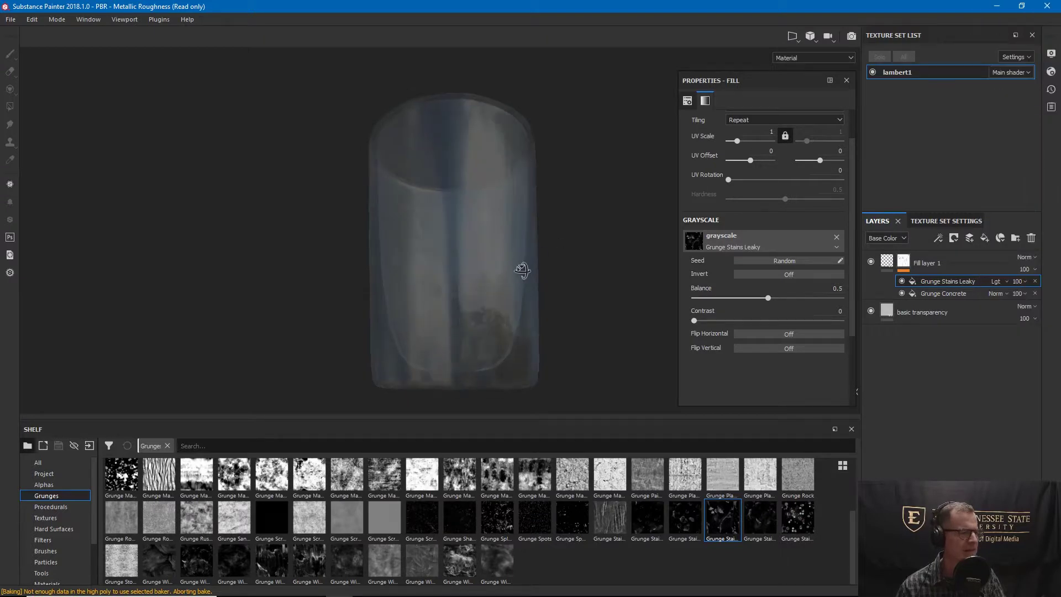
pyautogui.keyDown('alt'); pyautogui.moveTo(521, 270); pyautogui.dragTo(502, 200); pyautogui.keyUp('alt')
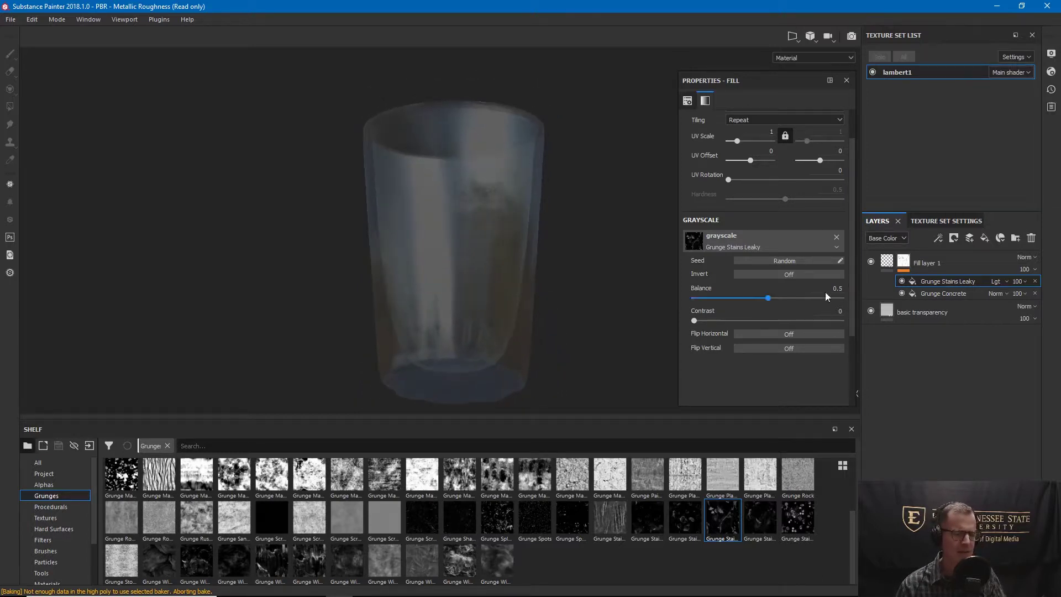
# Rename the masked fill layer as "roughness Layer"
pyautogui.doubleClick(927, 263)
pyautogui.write('rou')
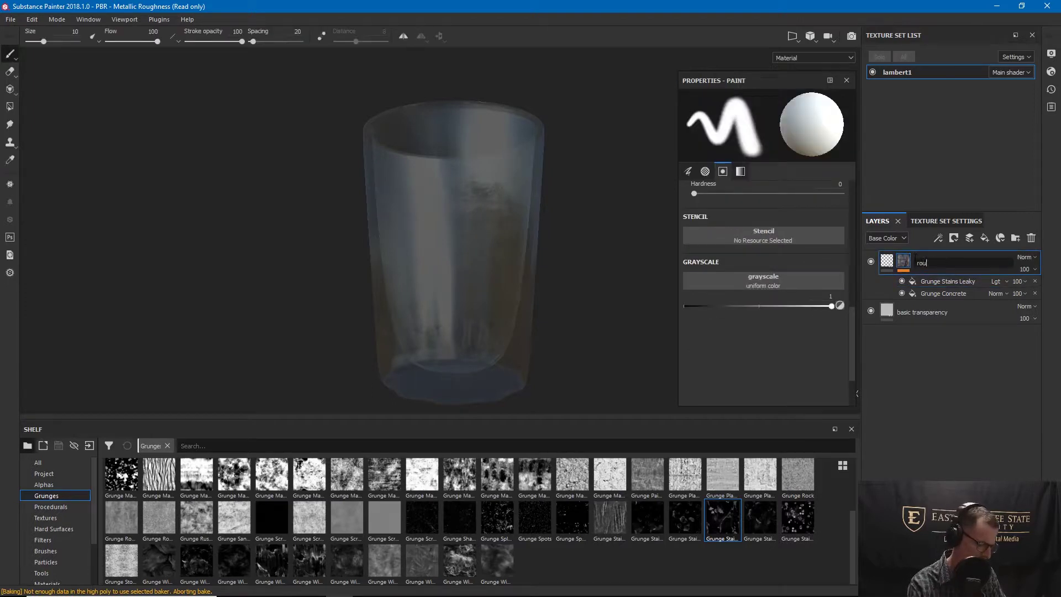
pyautogui.write('ghness La')
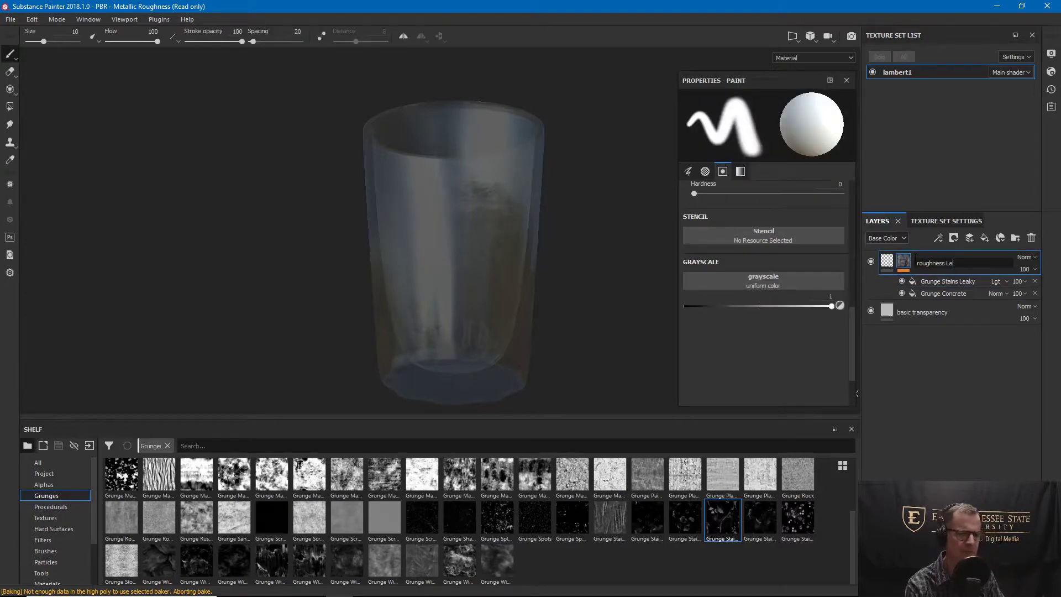
pyautogui.write('yer')
pyautogui.press('Return')
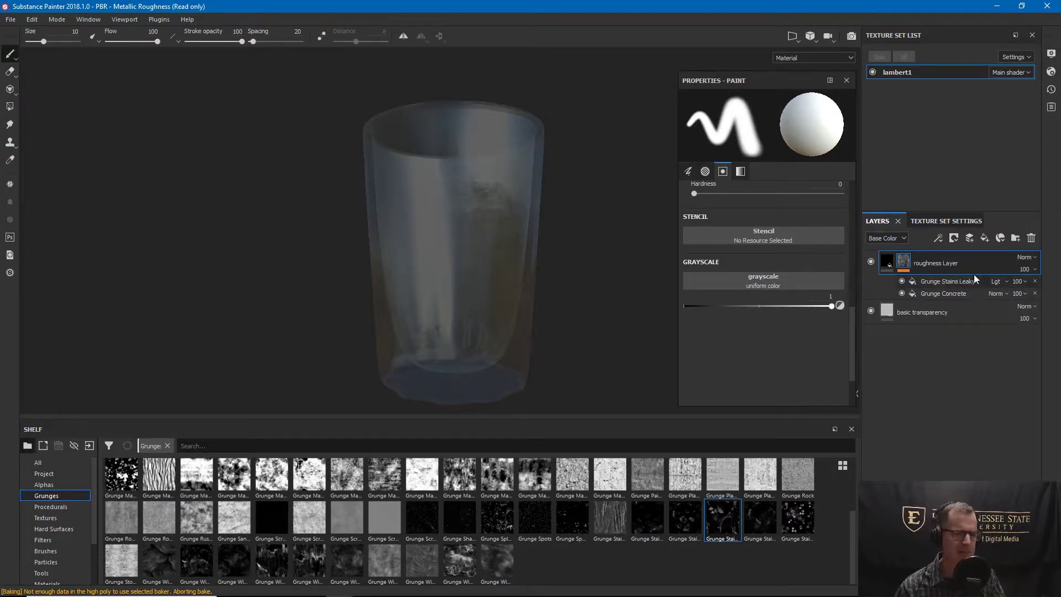
# Add a new fill layer above roughness Layer and turn off all its material channels except height
pyautogui.click(986, 237)
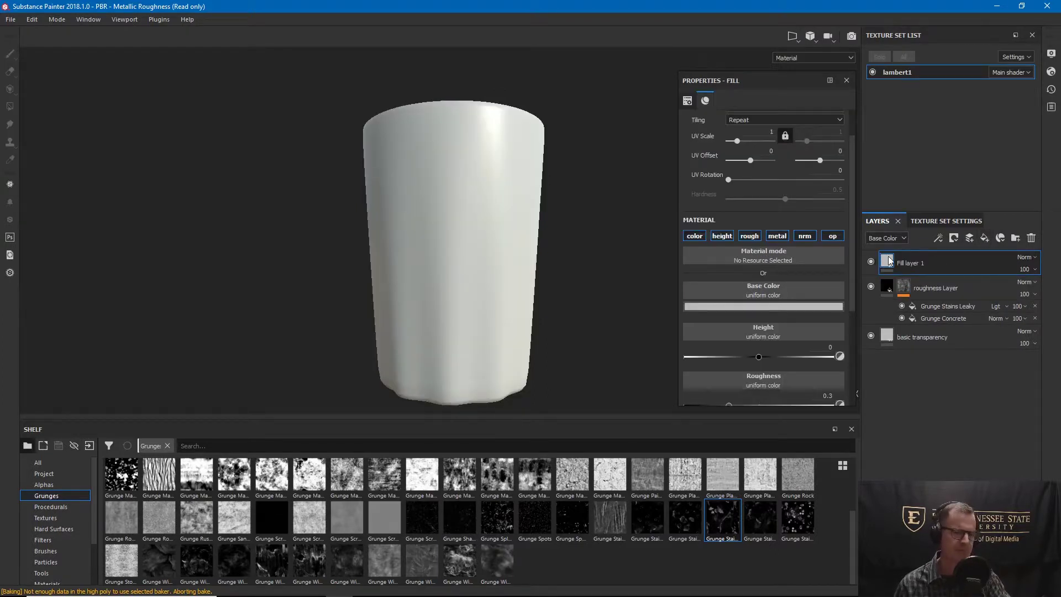
pyautogui.click(696, 236)
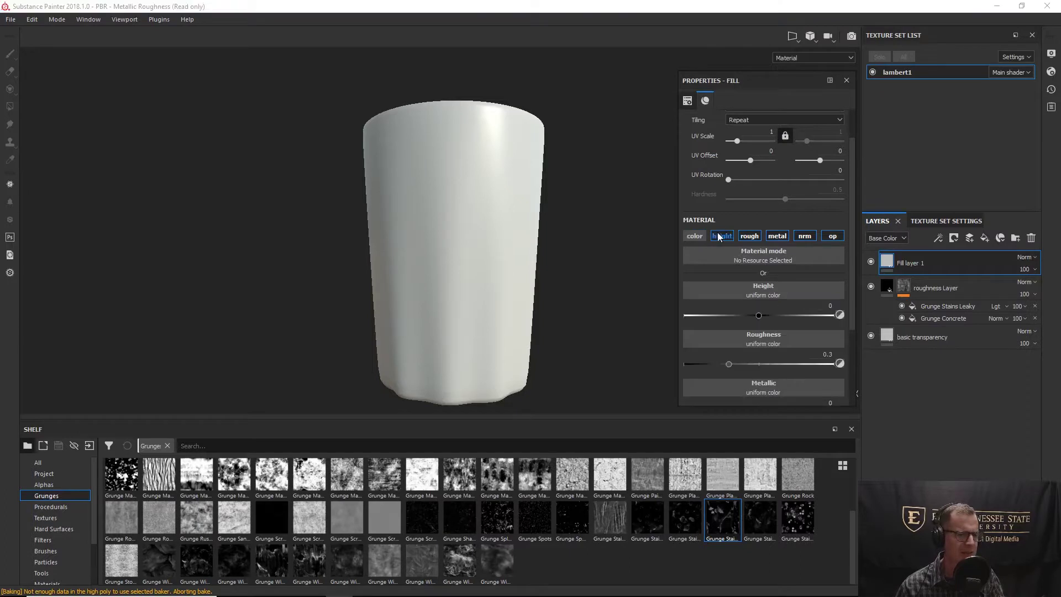
pyautogui.click(784, 237)
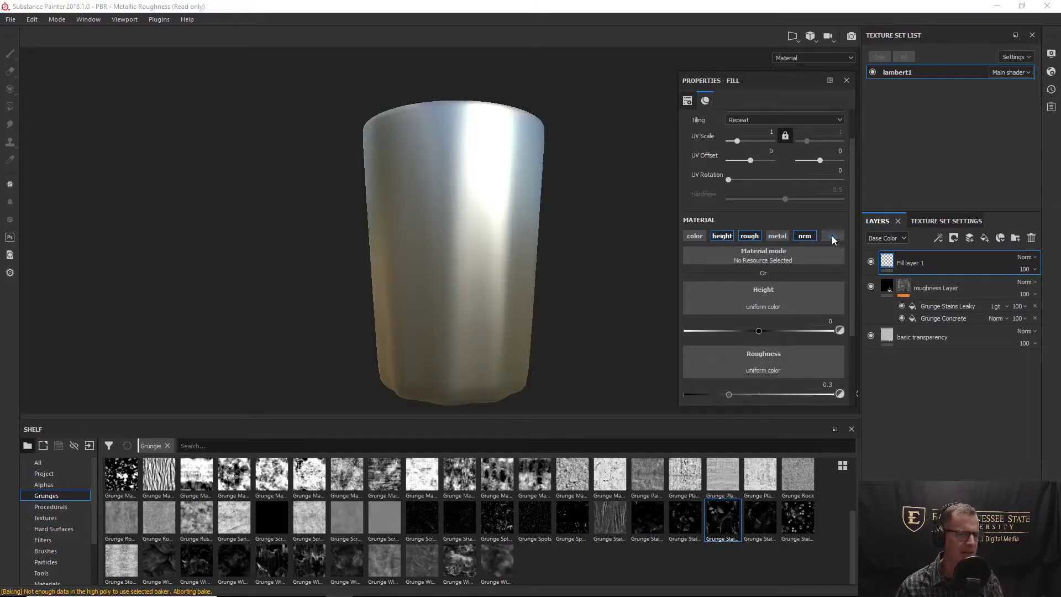
pyautogui.click(749, 237)
pyautogui.click(803, 236)
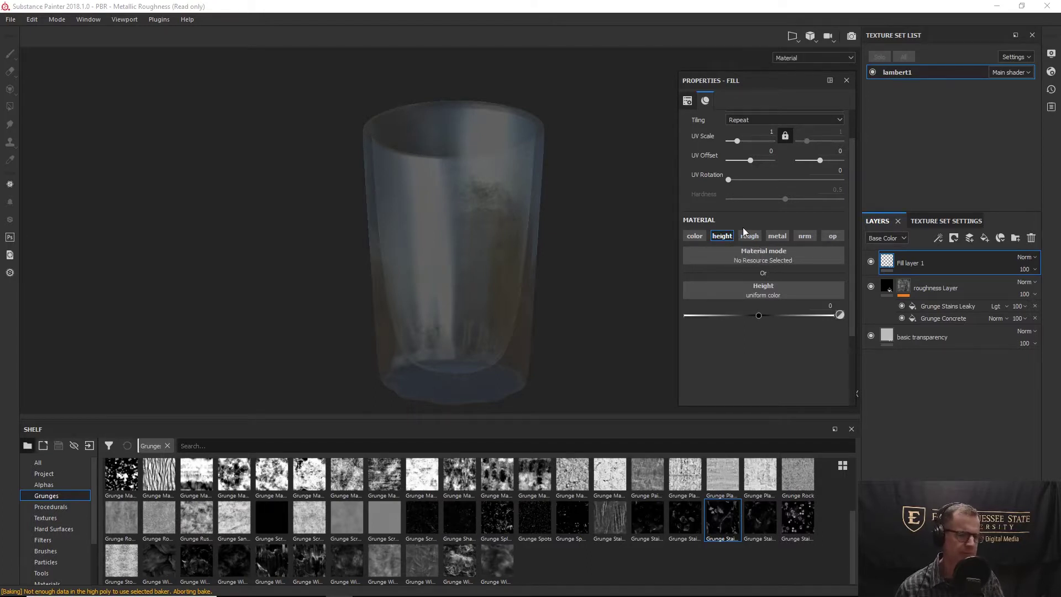
# Give the height fill layer a black mask with a fill effect using the Grunge Wipe Smudgy Soft texture
pyautogui.rightClick(887, 264)
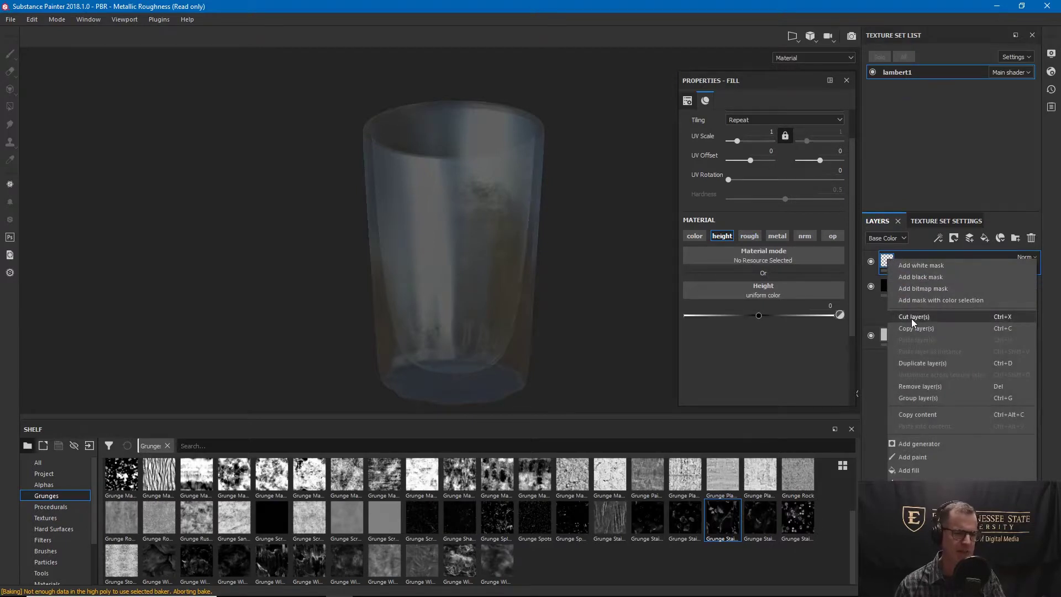
pyautogui.click(922, 277)
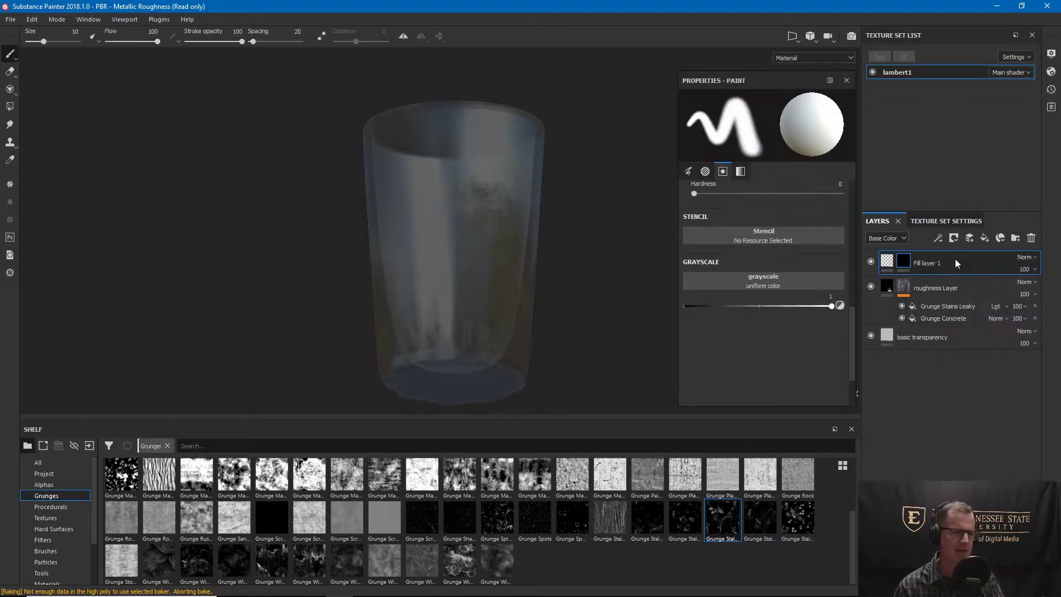
pyautogui.rightClick(904, 259)
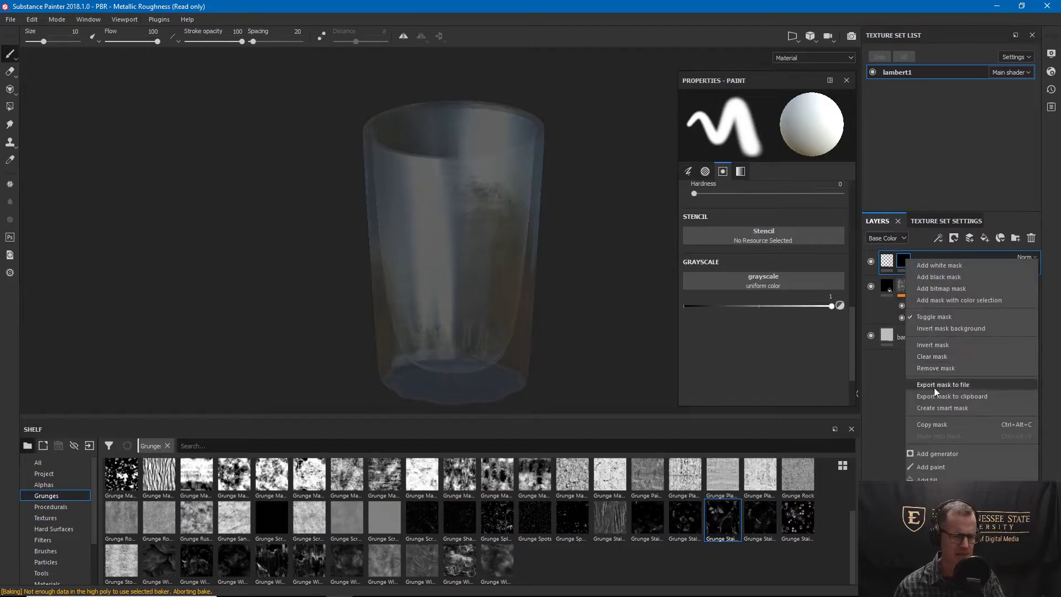
pyautogui.click(937, 473)
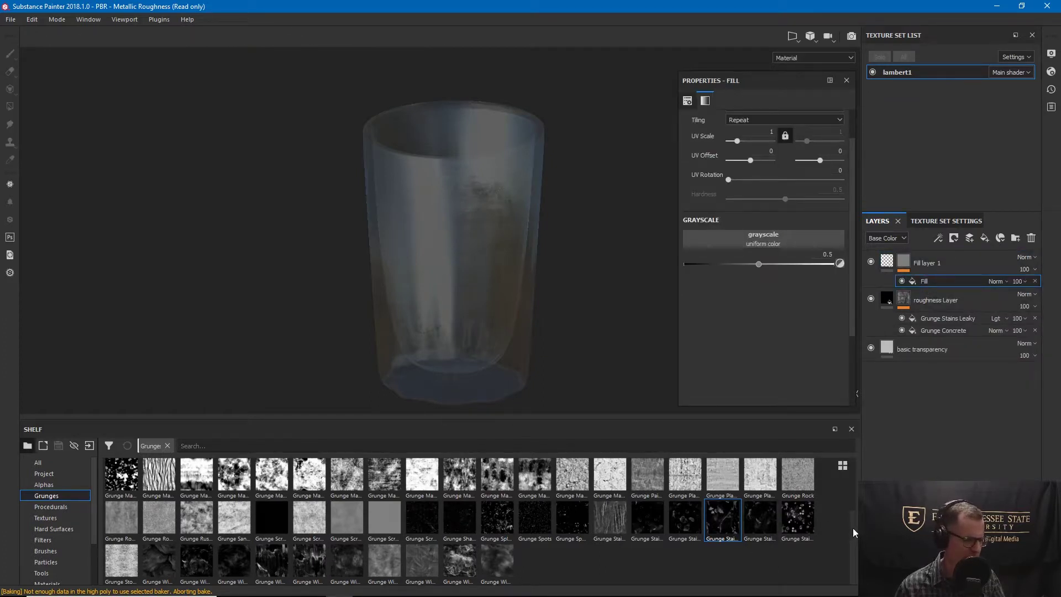
pyautogui.moveTo(854, 528); pyautogui.dragTo(556, 580)
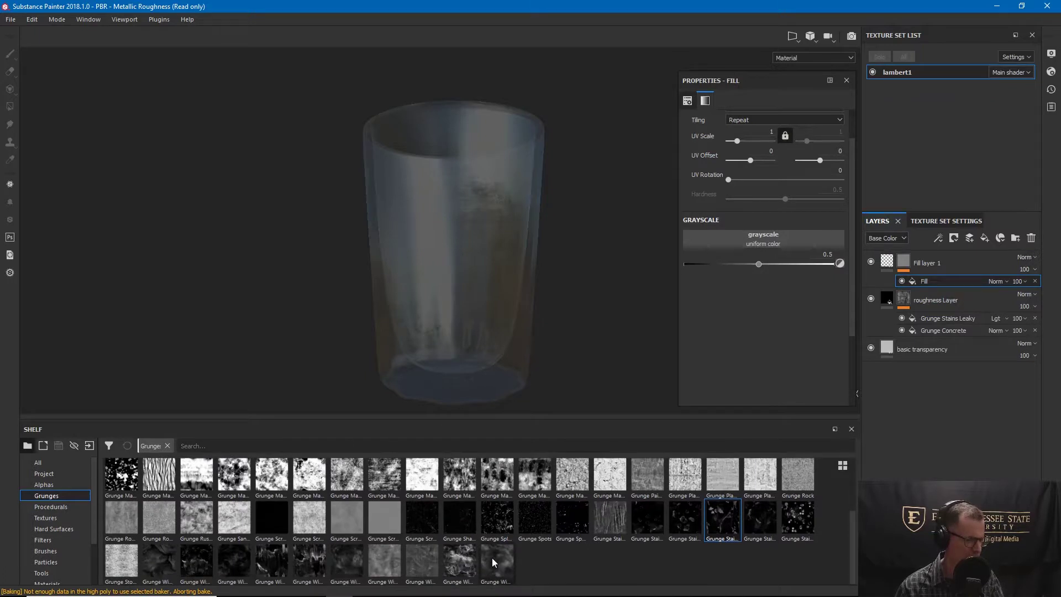
pyautogui.moveTo(497, 564)
pyautogui.mouseDown()
pyautogui.moveTo(532, 561)
pyautogui.moveTo(729, 389)
pyautogui.moveTo(776, 269)
pyautogui.moveTo(763, 235)
pyautogui.mouseUp()
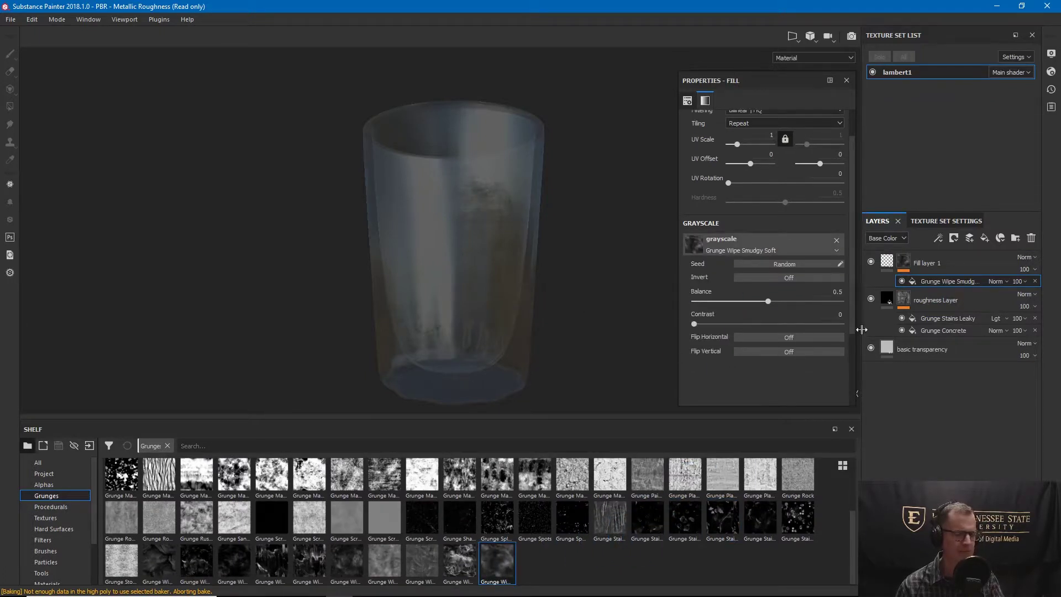
pyautogui.keyDown('alt'); pyautogui.moveTo(519, 313); pyautogui.dragTo(507, 260); pyautogui.keyUp('alt')
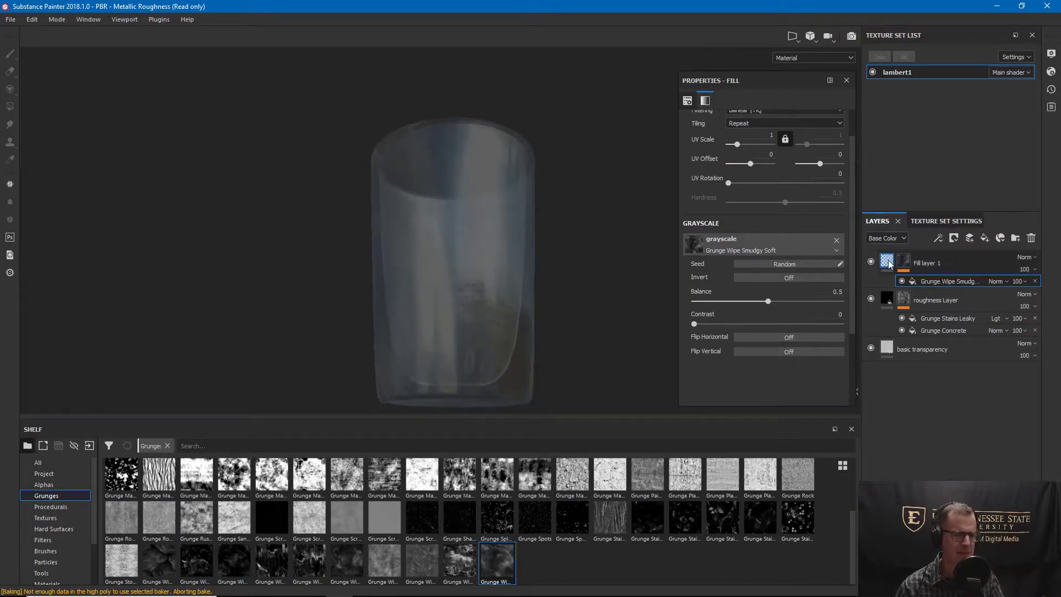
# Set the top fill layer's height to about 0.28 and inspect the surface relief on the glass
pyautogui.click(887, 261)
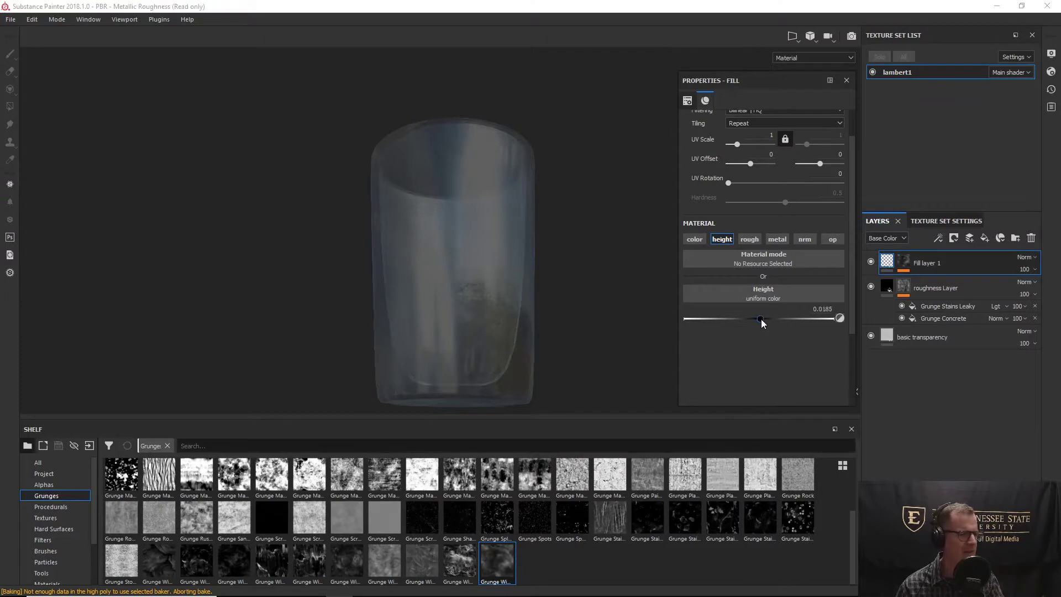
pyautogui.moveTo(760, 318)
pyautogui.mouseDown()
pyautogui.moveTo(791, 319)
pyautogui.moveTo(778, 320)
pyautogui.mouseUp()
pyautogui.keyDown('alt'); pyautogui.moveTo(547, 253); pyautogui.dragTo(577, 215); pyautogui.keyUp('alt')
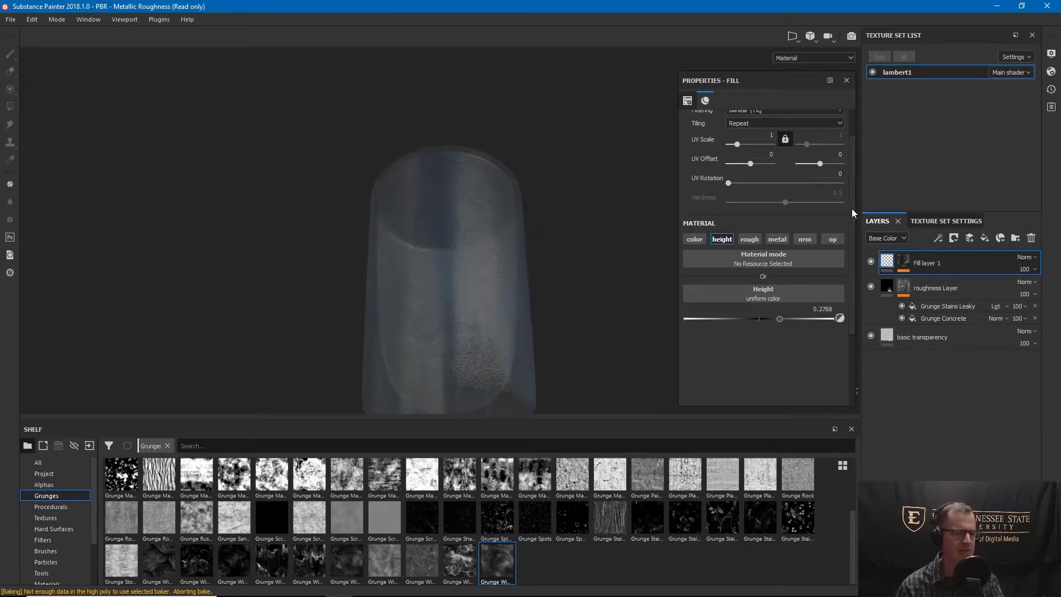
pyautogui.scroll(3, 851, 188)
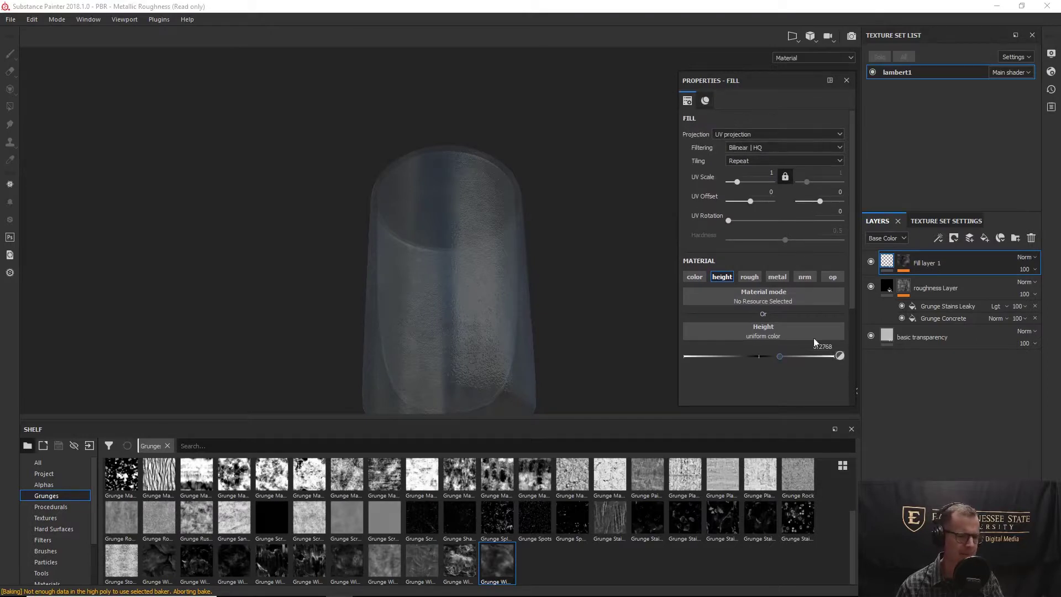
# Lower the balance of the Grunge Wipe Smudgy Soft fill in the top layer's mask to about 0.4
pyautogui.click(905, 263)
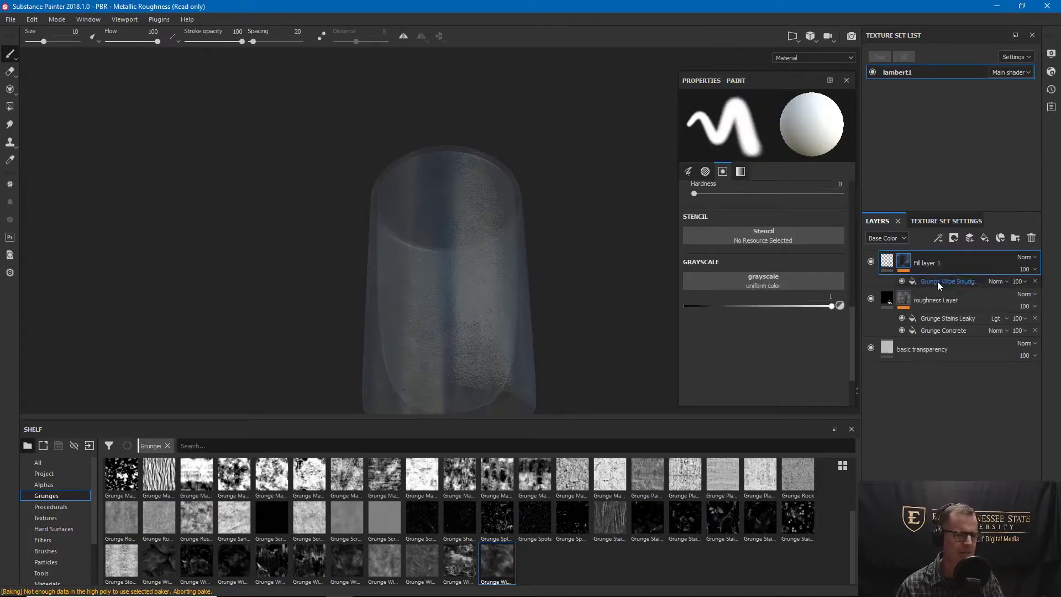
pyautogui.click(937, 281)
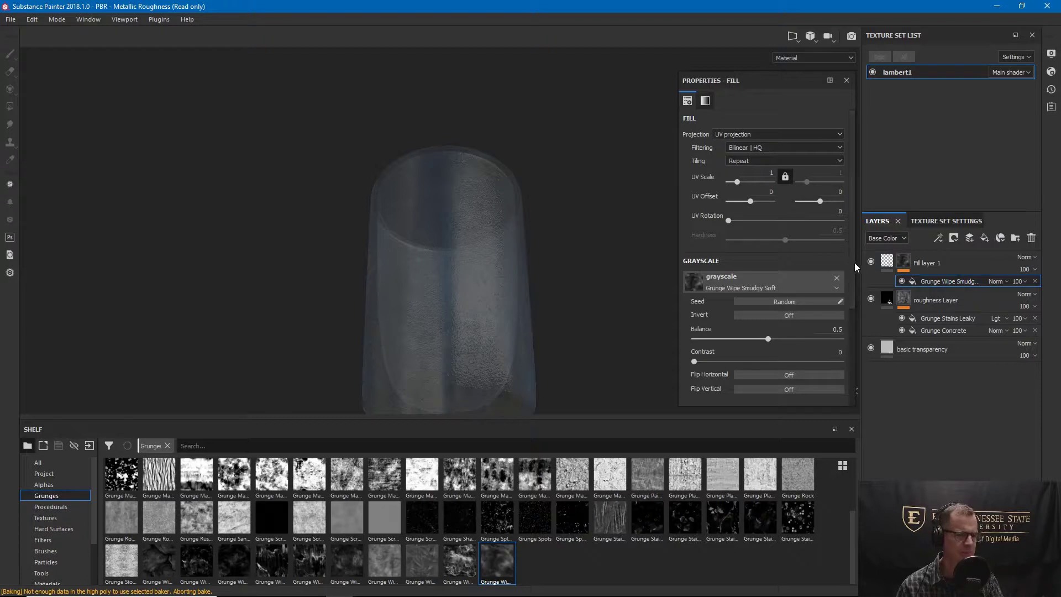
pyautogui.scroll(-2, 851, 274)
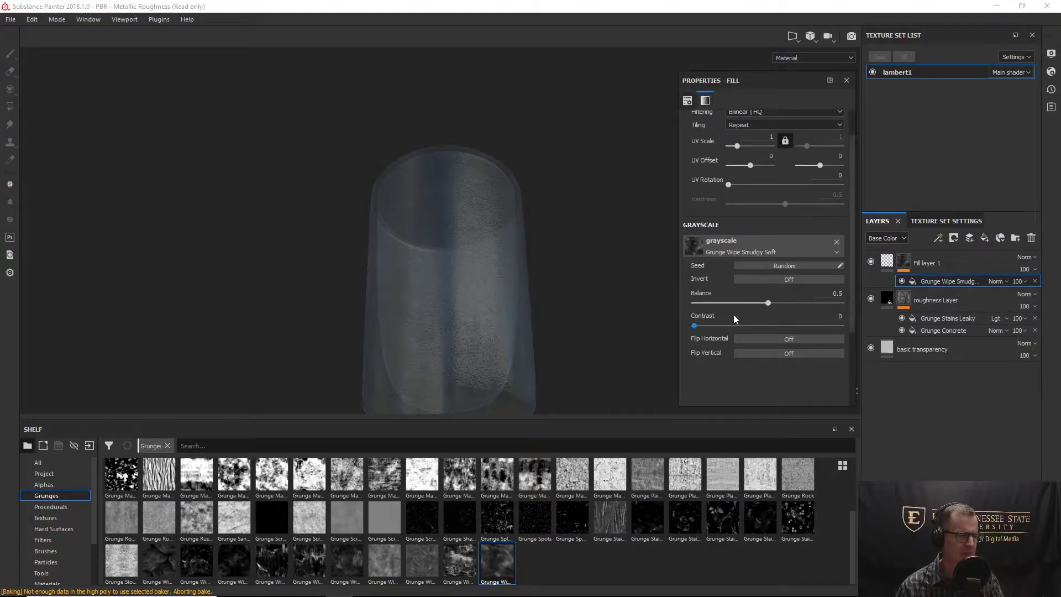
pyautogui.moveTo(769, 303); pyautogui.dragTo(730, 307)
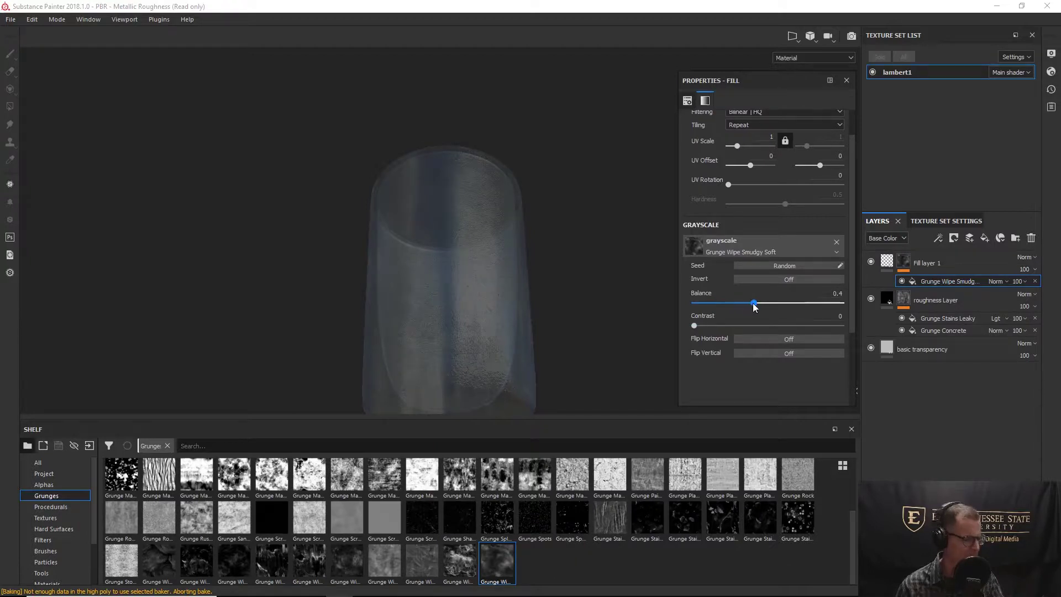
pyautogui.moveTo(755, 308); pyautogui.dragTo(756, 305)
# Try Grunge Scratches Fine as the top layer's mask texture, replace it with Grunge Scratches Dirty, and inspect the glass
pyautogui.moveTo(383, 520)
pyautogui.mouseDown()
pyautogui.moveTo(455, 509)
pyautogui.moveTo(756, 271)
pyautogui.moveTo(760, 251)
pyautogui.mouseUp()
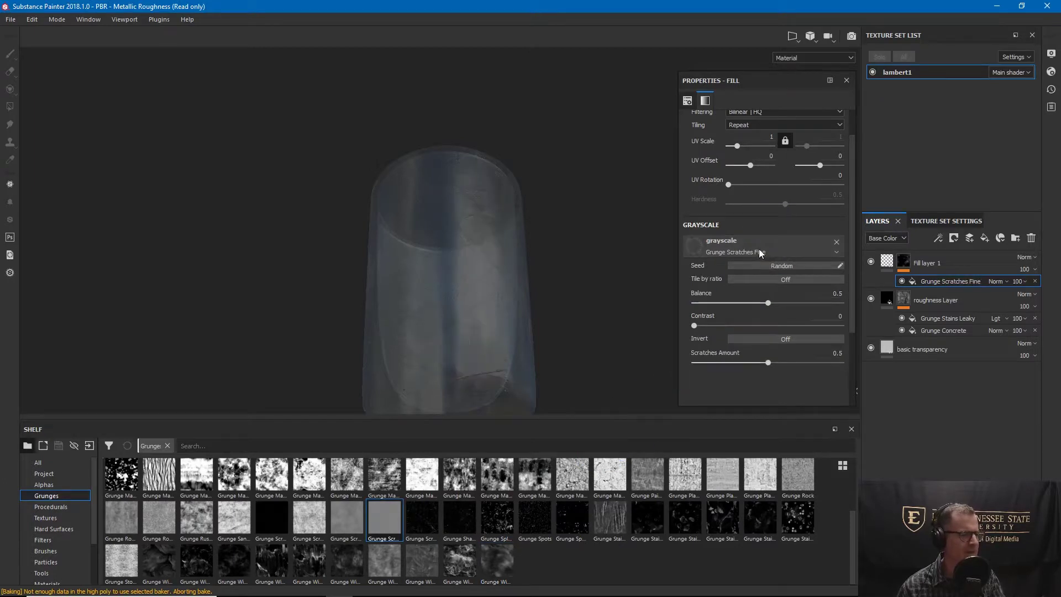
pyautogui.moveTo(573, 289)
pyautogui.keyDown('alt'); pyautogui.mouseDown()
pyautogui.moveTo(554, 346)
pyautogui.moveTo(578, 276)
pyautogui.mouseUp(); pyautogui.keyUp('alt')
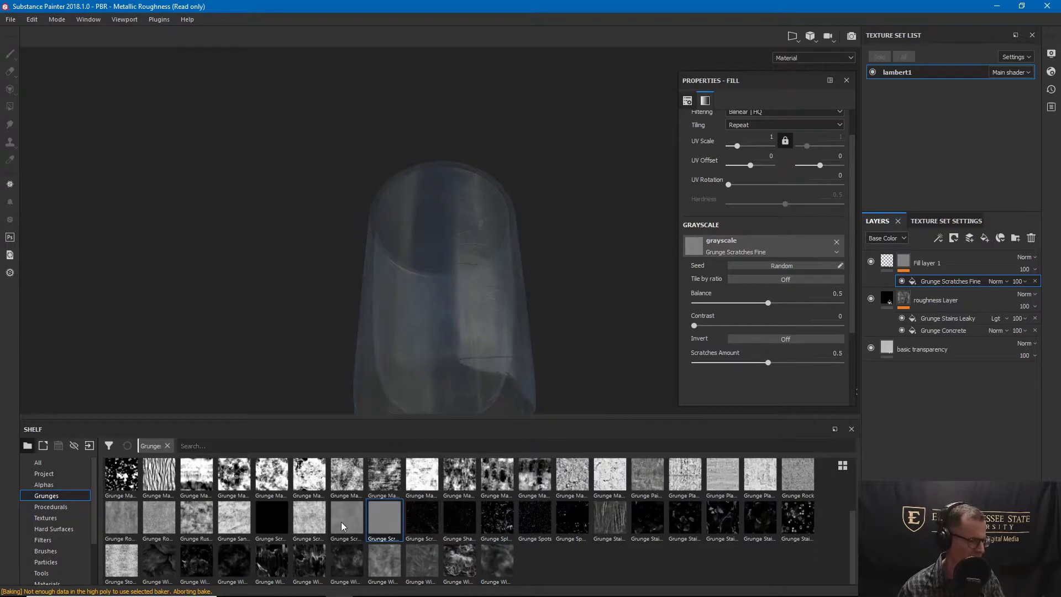
pyautogui.moveTo(343, 527); pyautogui.dragTo(756, 250)
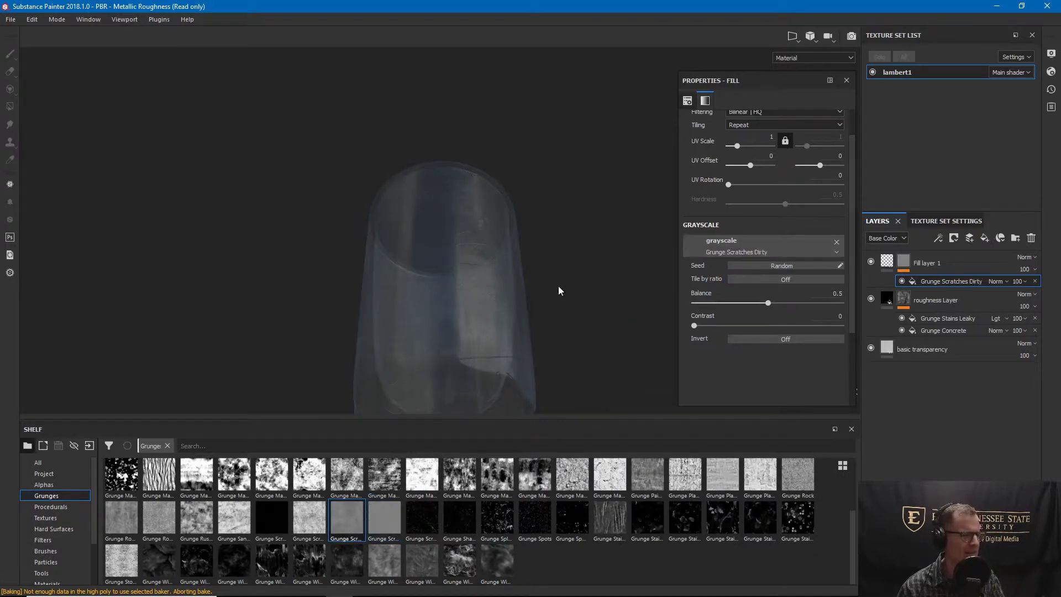
pyautogui.keyDown('alt'); pyautogui.moveTo(564, 277); pyautogui.dragTo(588, 313); pyautogui.keyUp('alt')
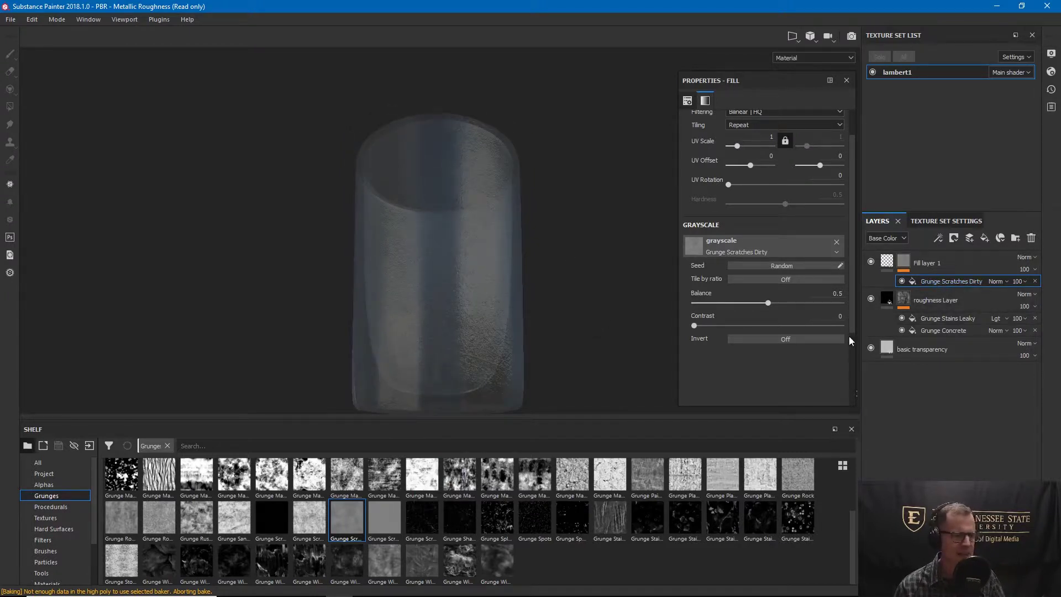
pyautogui.keyDown('alt'); pyautogui.moveTo(467, 249); pyautogui.dragTo(467, 239); pyautogui.keyUp('alt')
# Add a Blur filter above the Grunge Scratches Dirty fill in the top layer's mask
pyautogui.rightClick(905, 264)
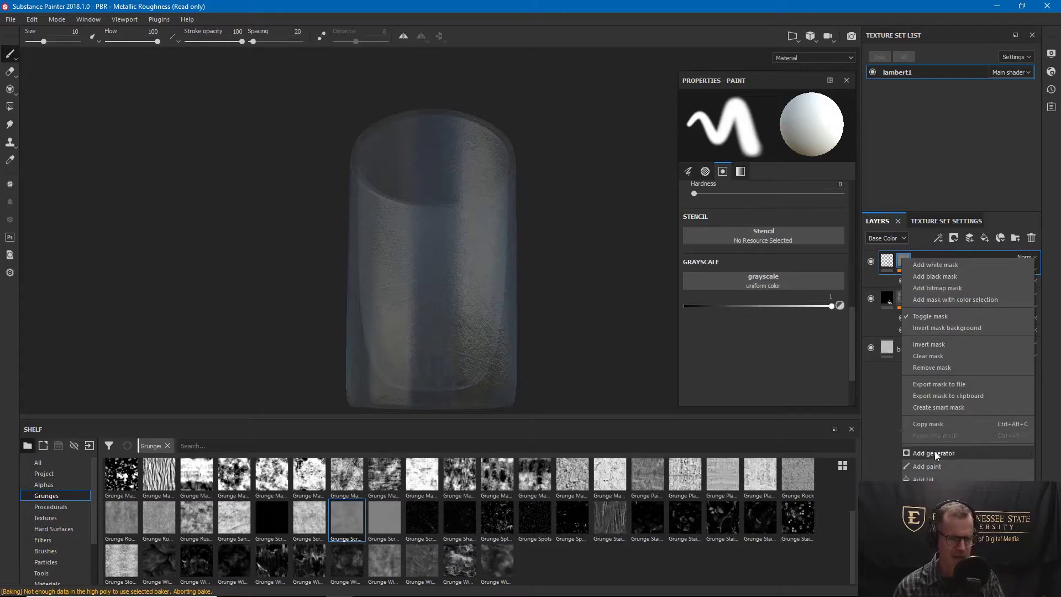
pyautogui.click(934, 506)
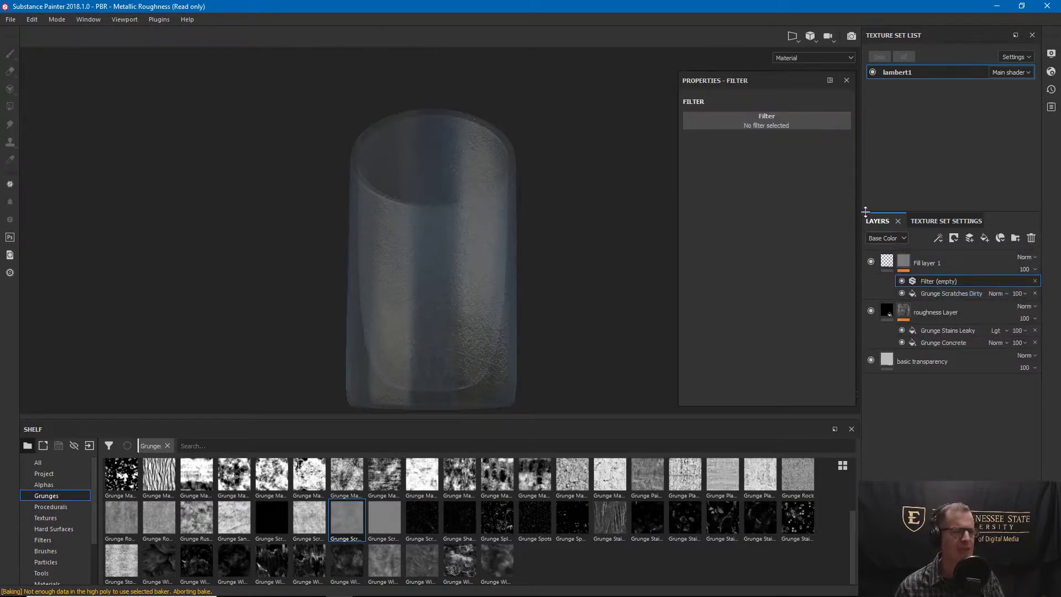
pyautogui.click(775, 119)
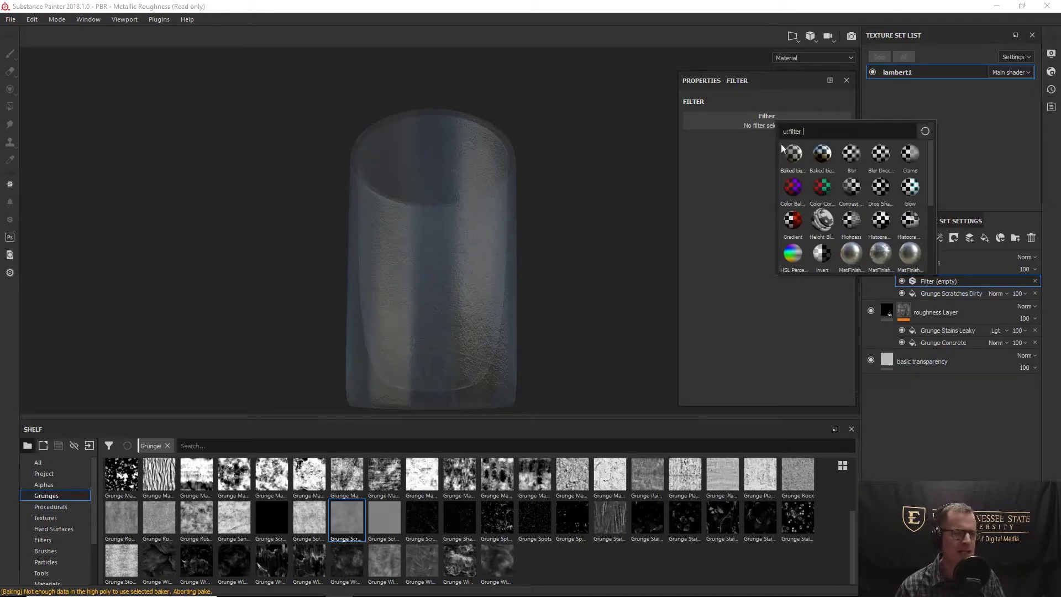
pyautogui.click(851, 154)
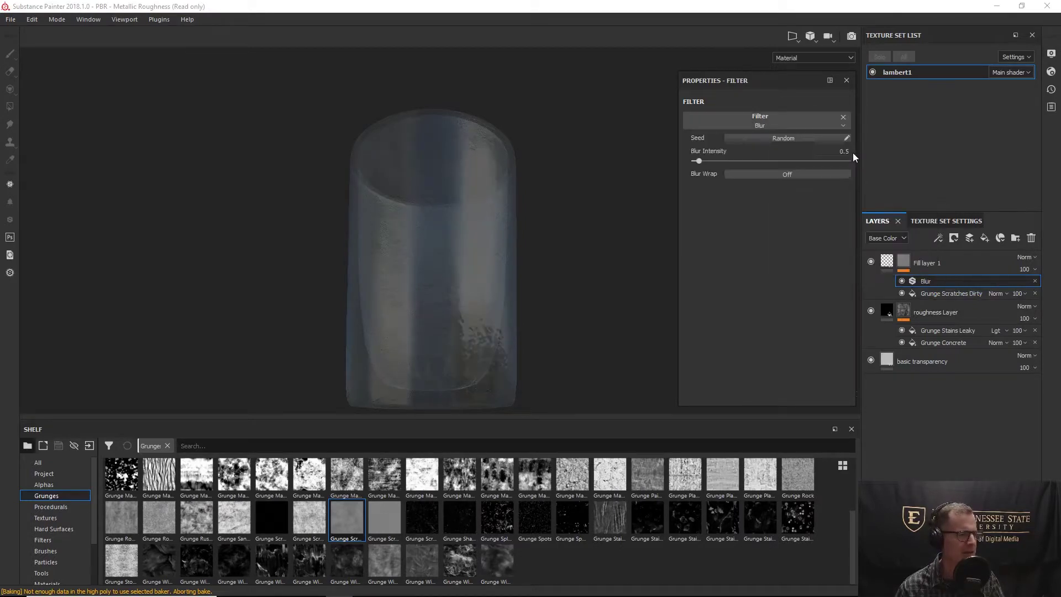
# Set the mask filter's Blur Intensity to about 1.1 and inspect the softened relief around the glass
pyautogui.moveTo(407, 201)
pyautogui.keyDown('alt'); pyautogui.mouseDown()
pyautogui.moveTo(417, 237)
pyautogui.moveTo(426, 202)
pyautogui.mouseUp(); pyautogui.keyUp('alt')
pyautogui.moveTo(700, 159); pyautogui.dragTo(692, 164)
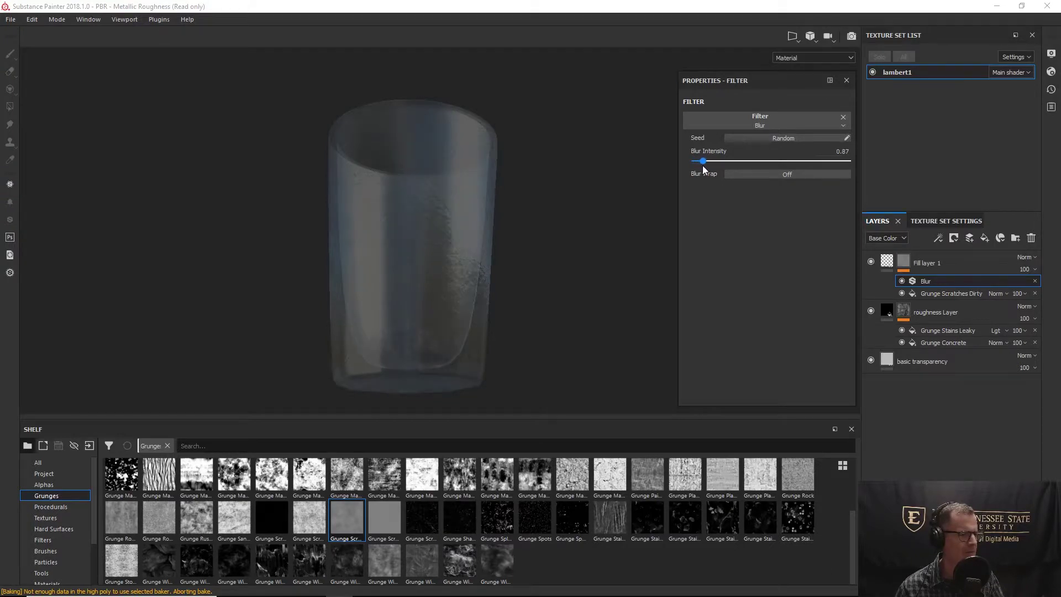
pyautogui.keyDown('alt'); pyautogui.moveTo(671, 174); pyautogui.dragTo(401, 197); pyautogui.keyUp('alt')
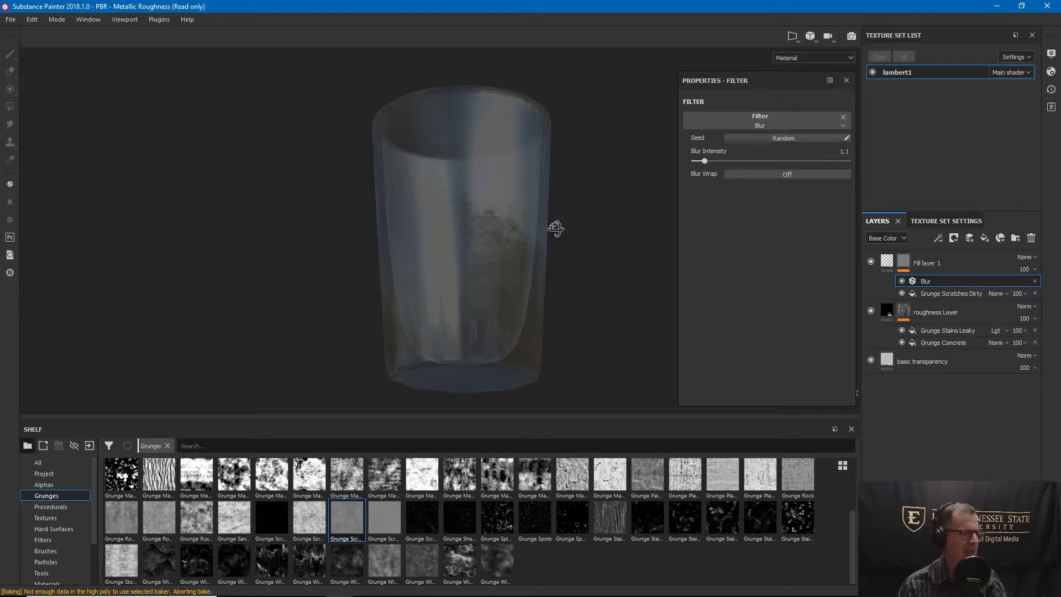
pyautogui.keyDown('alt'); pyautogui.moveTo(556, 228); pyautogui.dragTo(533, 182); pyautogui.keyUp('alt')
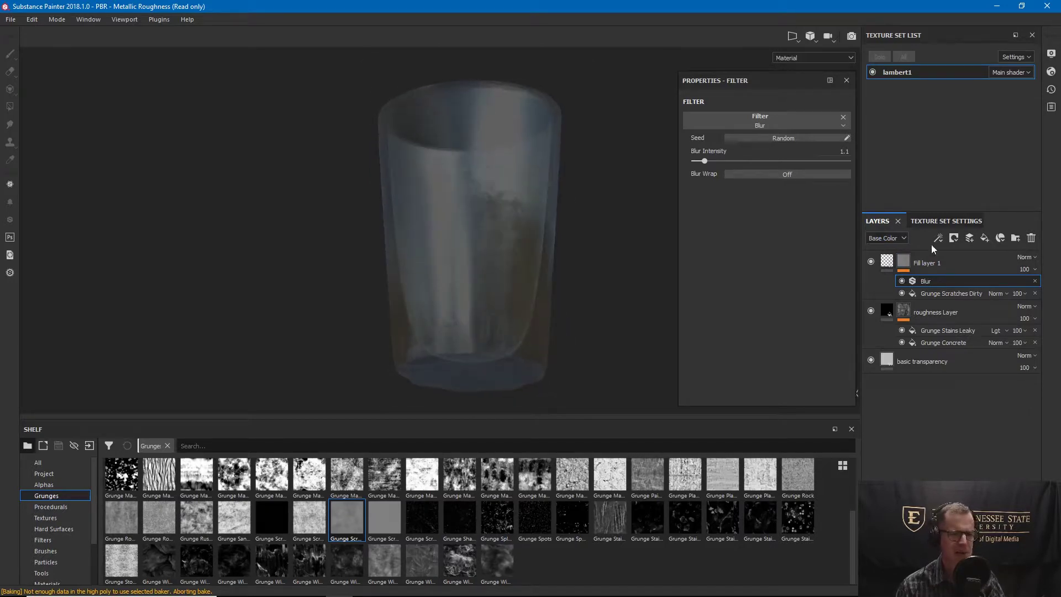
# Add a new paint layer at the top of the stack and name it "paint stains"
pyautogui.click(970, 240)
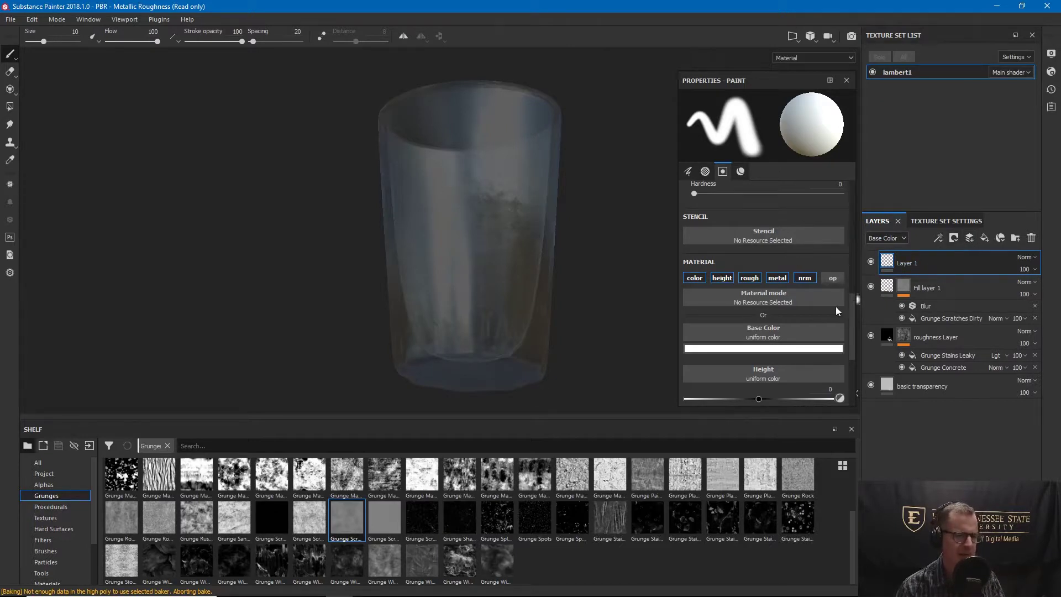
pyautogui.doubleClick(915, 266)
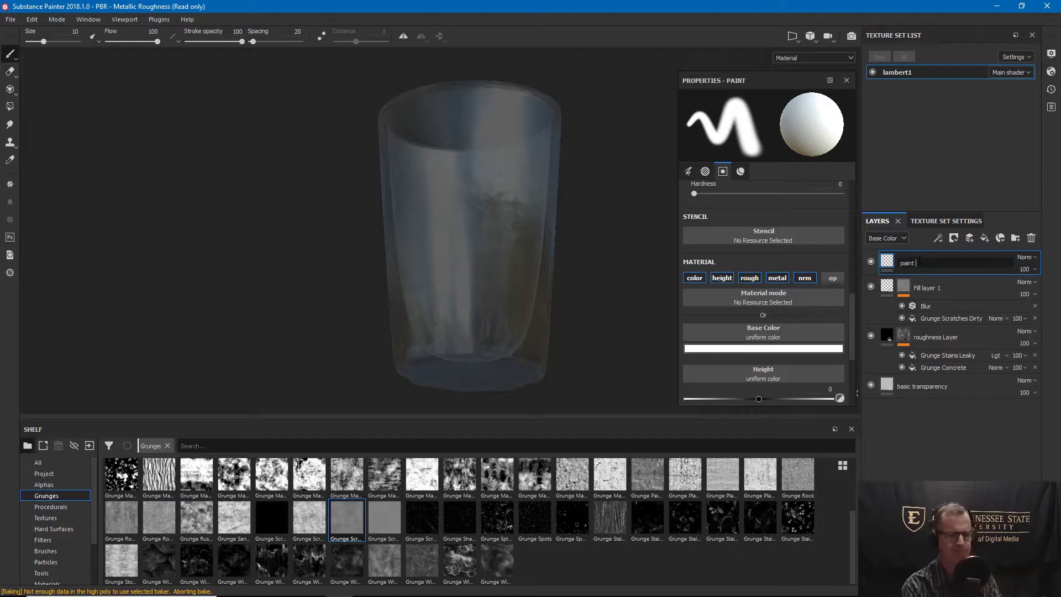
pyautogui.write('paint stains')
pyautogui.press('Return')
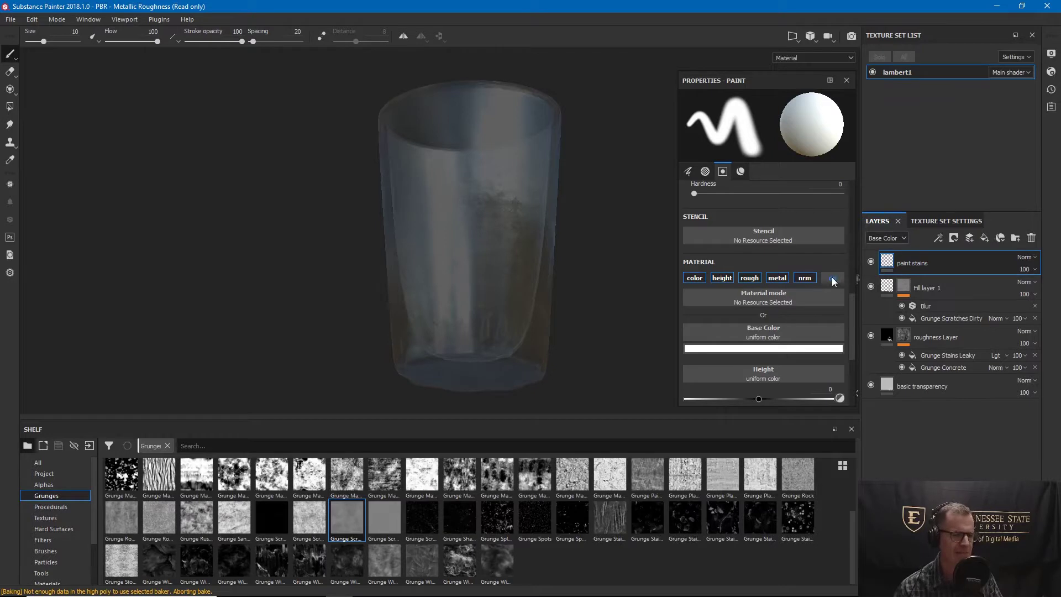
# Enable the opacity channel for the paint material and set opacity to about 0.51 and roughness to about 0.55
pyautogui.scroll(-4, 850, 318)
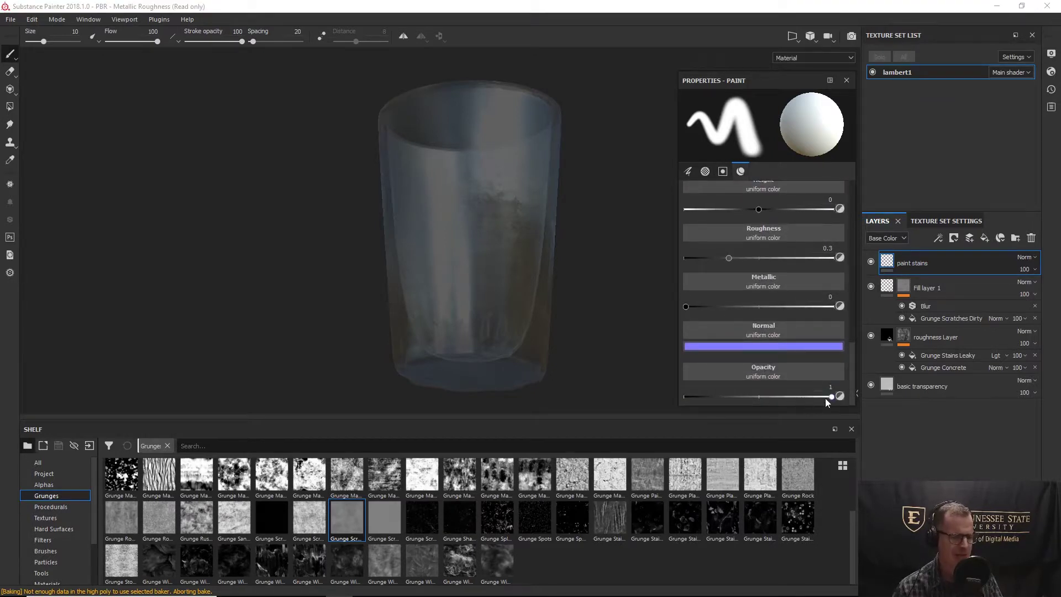
pyautogui.moveTo(834, 398); pyautogui.dragTo(759, 401)
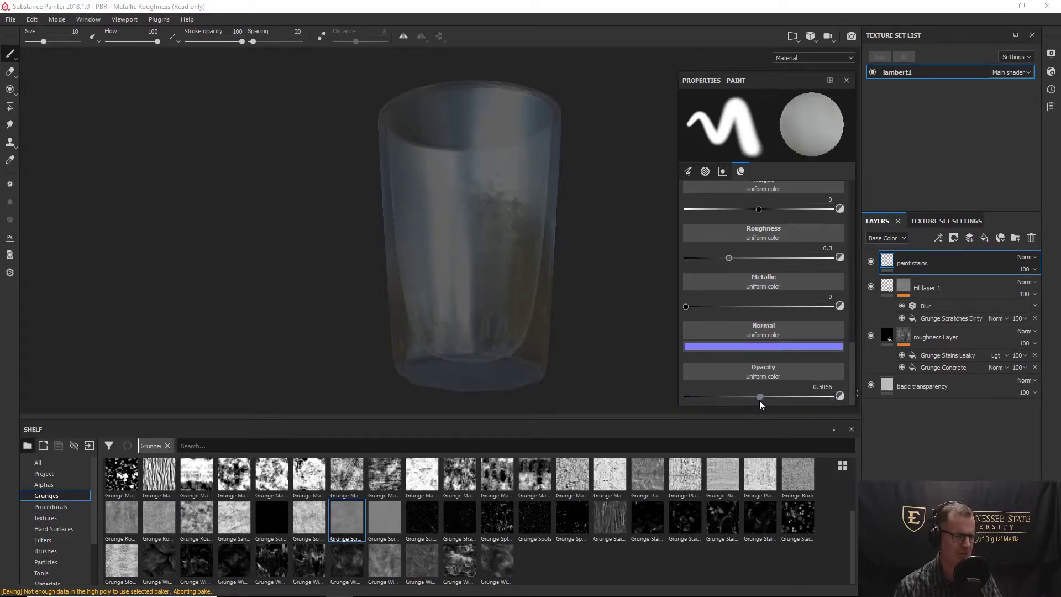
pyautogui.moveTo(854, 377); pyautogui.dragTo(851, 346)
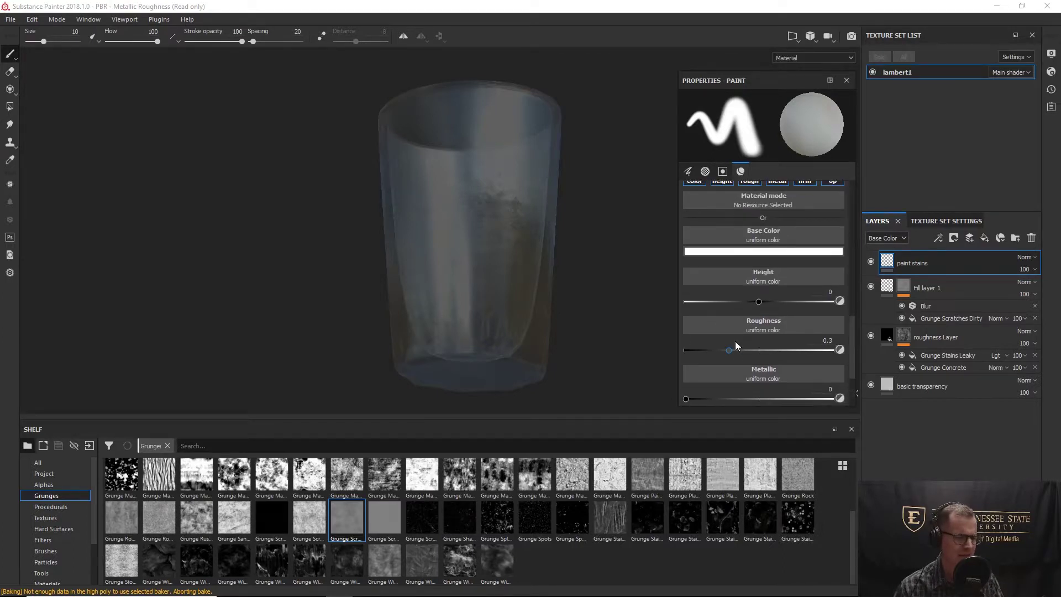
pyautogui.moveTo(762, 354); pyautogui.dragTo(767, 353)
# Set the paint's base color to a desaturated grey-blue of about R 0.370, G 0.424, B 0.502
pyautogui.click(759, 252)
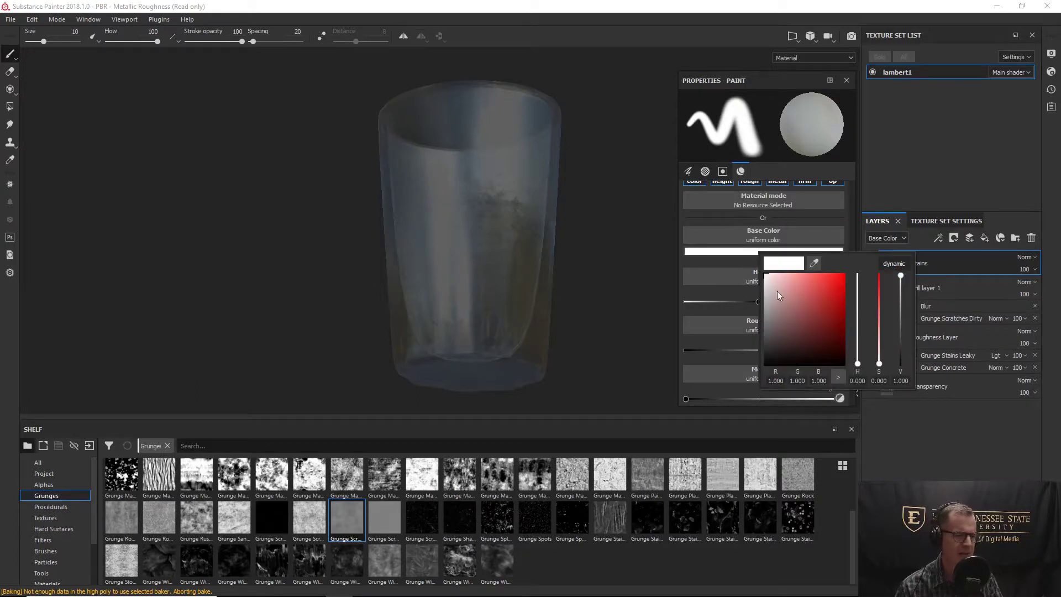
pyautogui.moveTo(880, 364); pyautogui.dragTo(858, 310)
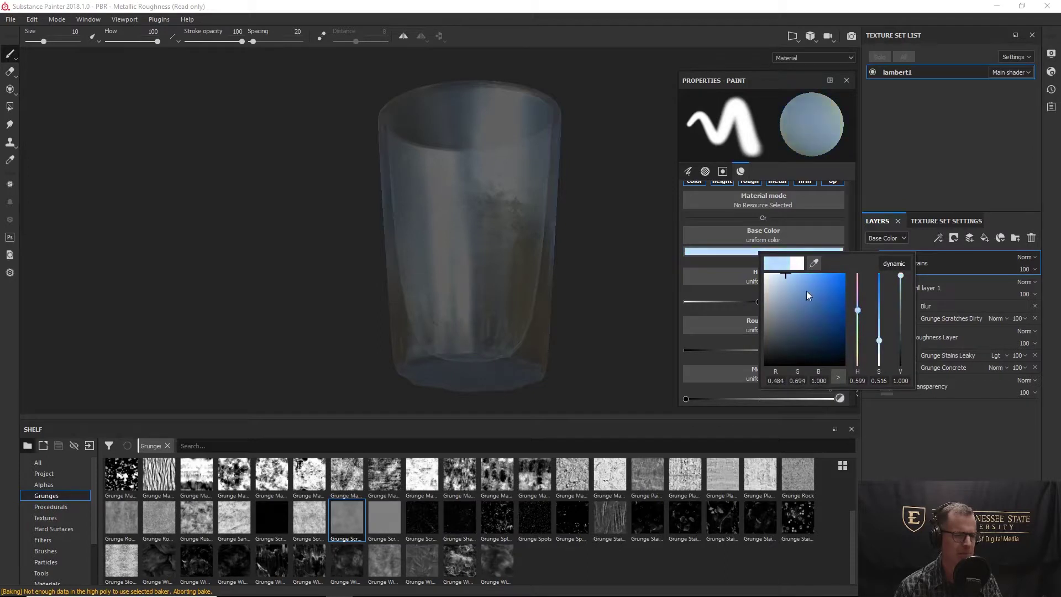
pyautogui.click(783, 276)
pyautogui.moveTo(782, 278); pyautogui.dragTo(791, 299)
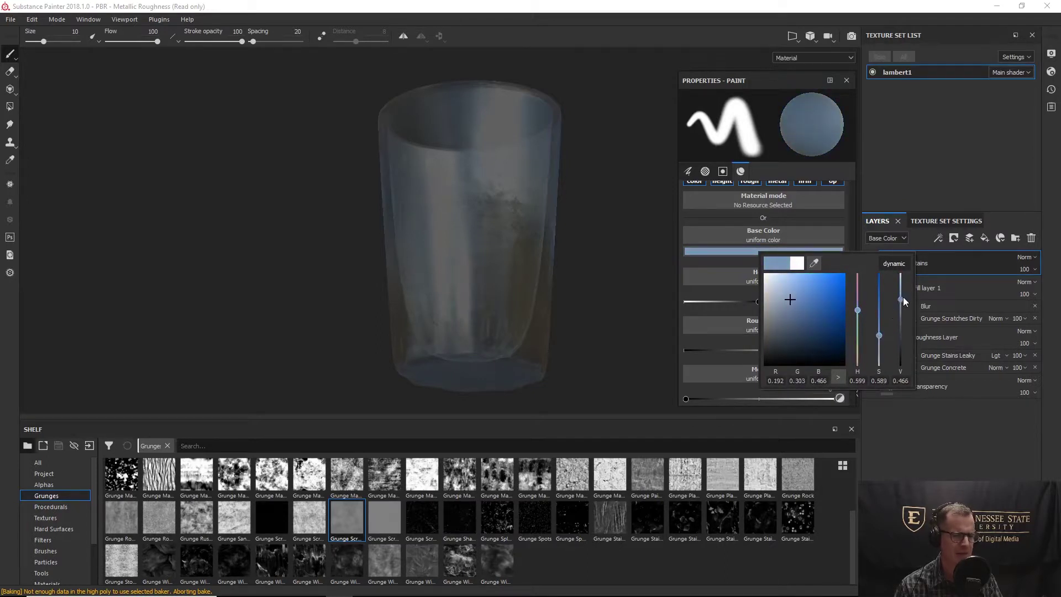
pyautogui.moveTo(901, 299); pyautogui.dragTo(901, 297)
pyautogui.moveTo(879, 332); pyautogui.dragTo(880, 354)
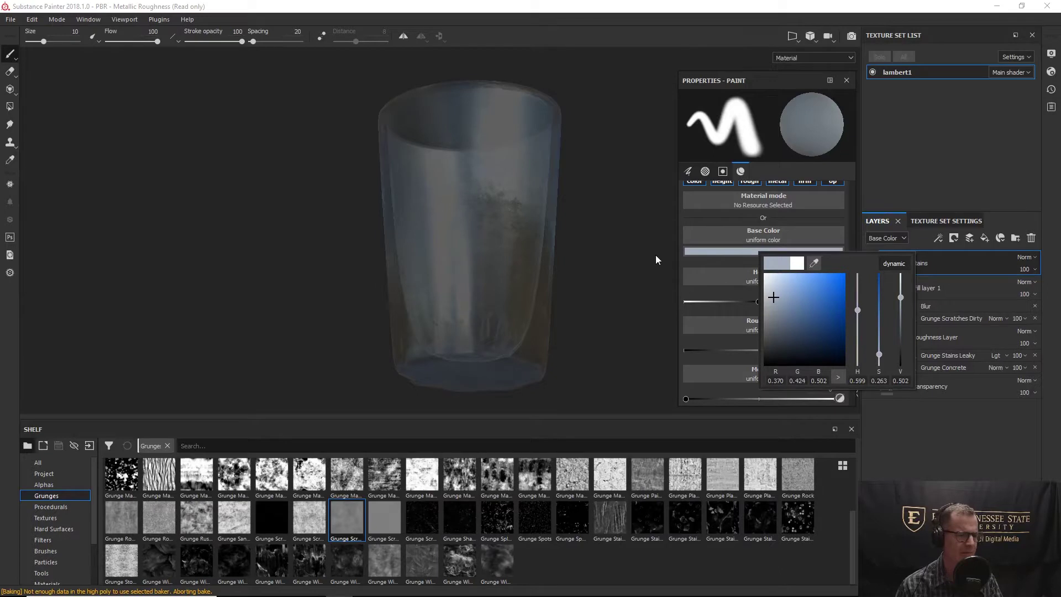
pyautogui.click(742, 314)
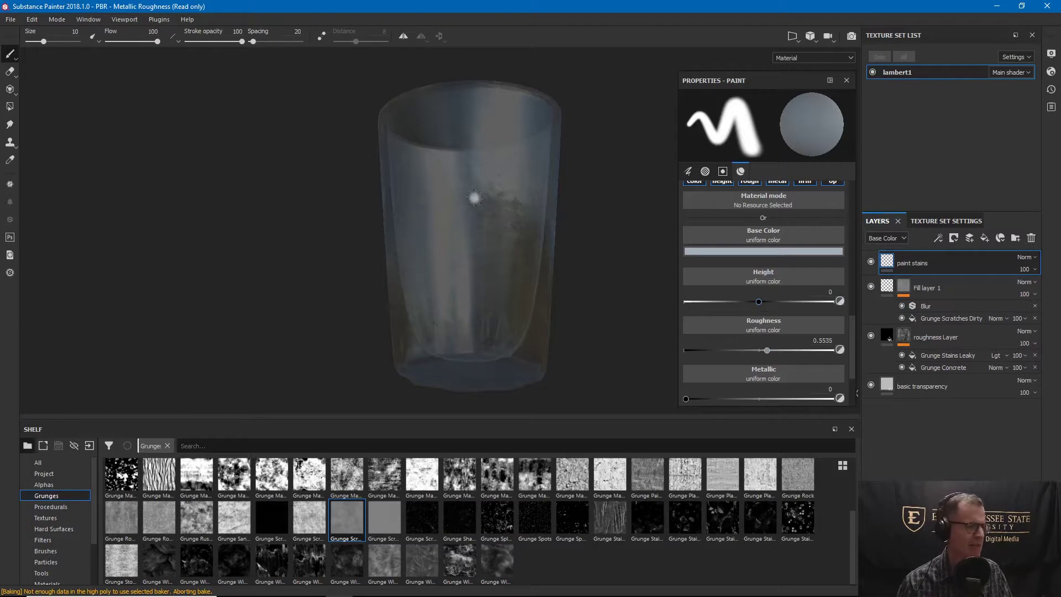
# Try painting loose test strokes near the glass's rim on the paint stains layer, and undo them
pyautogui.keyDown('alt'); pyautogui.moveTo(479, 191); pyautogui.dragTo(486, 173); pyautogui.keyUp('alt')
pyautogui.moveTo(491, 142)
pyautogui.keyDown('alt'); pyautogui.mouseDown(button='right')
pyautogui.moveTo(528, 315)
pyautogui.moveTo(526, 299)
pyautogui.moveTo(631, 325)
pyautogui.mouseUp(button='right'); pyautogui.keyUp('alt')
pyautogui.moveTo(631, 325)
pyautogui.keyDown('alt'); pyautogui.mouseDown()
pyautogui.moveTo(494, 283)
pyautogui.moveTo(495, 293)
pyautogui.moveTo(454, 289)
pyautogui.moveTo(388, 253)
pyautogui.moveTo(401, 291)
pyautogui.moveTo(481, 301)
pyautogui.moveTo(538, 293)
pyautogui.moveTo(602, 261)
pyautogui.mouseUp(); pyautogui.keyUp('alt')
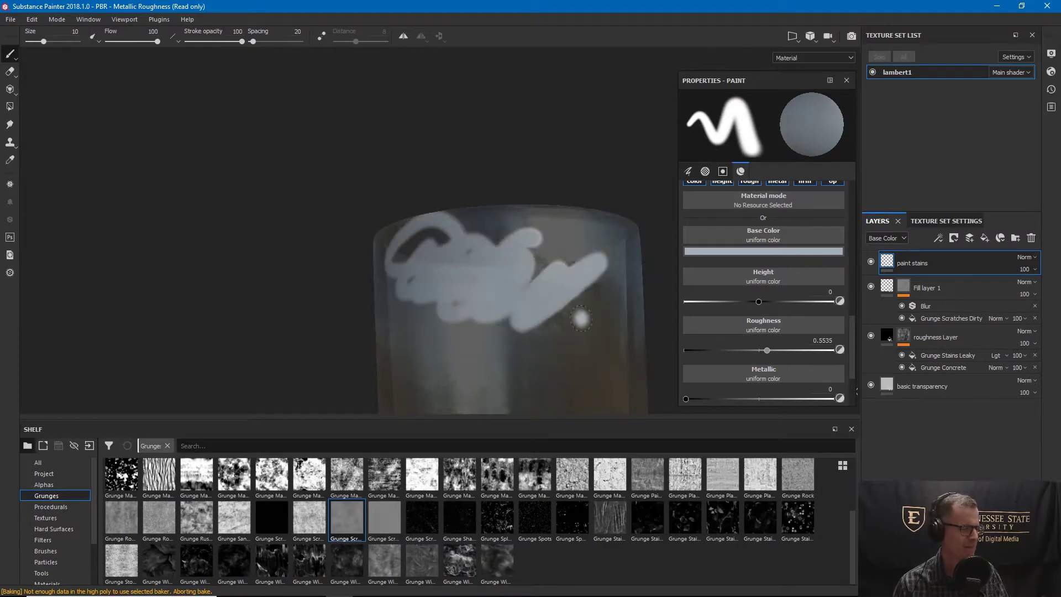
pyautogui.moveTo(514, 312)
pyautogui.keyDown('alt'); pyautogui.mouseDown()
pyautogui.moveTo(339, 310)
pyautogui.moveTo(448, 396)
pyautogui.moveTo(671, 409)
pyautogui.moveTo(701, 304)
pyautogui.moveTo(682, 268)
pyautogui.moveTo(635, 310)
pyautogui.moveTo(649, 309)
pyautogui.mouseUp(); pyautogui.keyUp('alt')
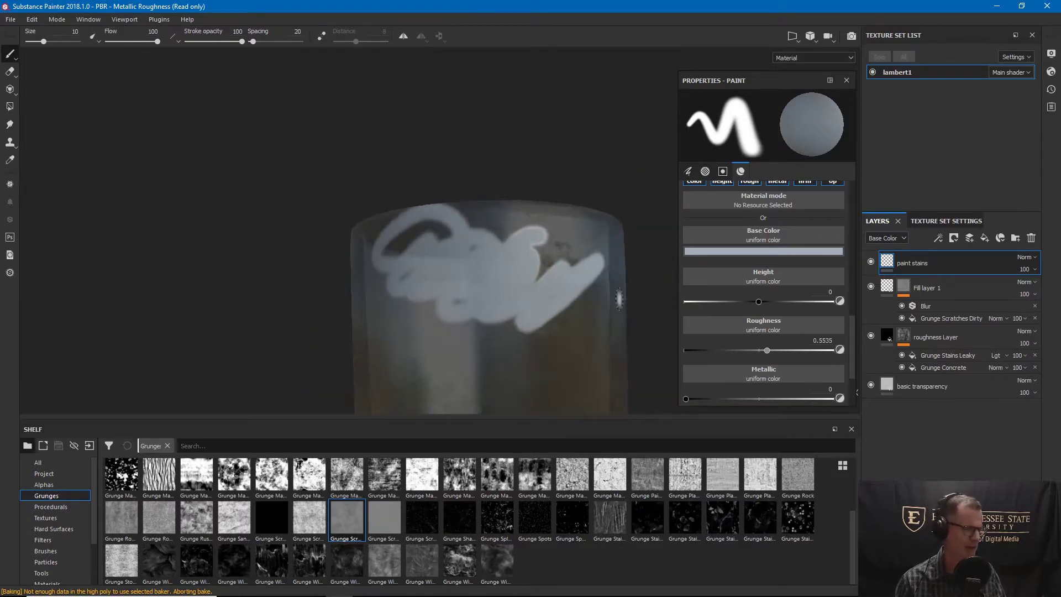
pyautogui.hotkey('ctrl', 'z')
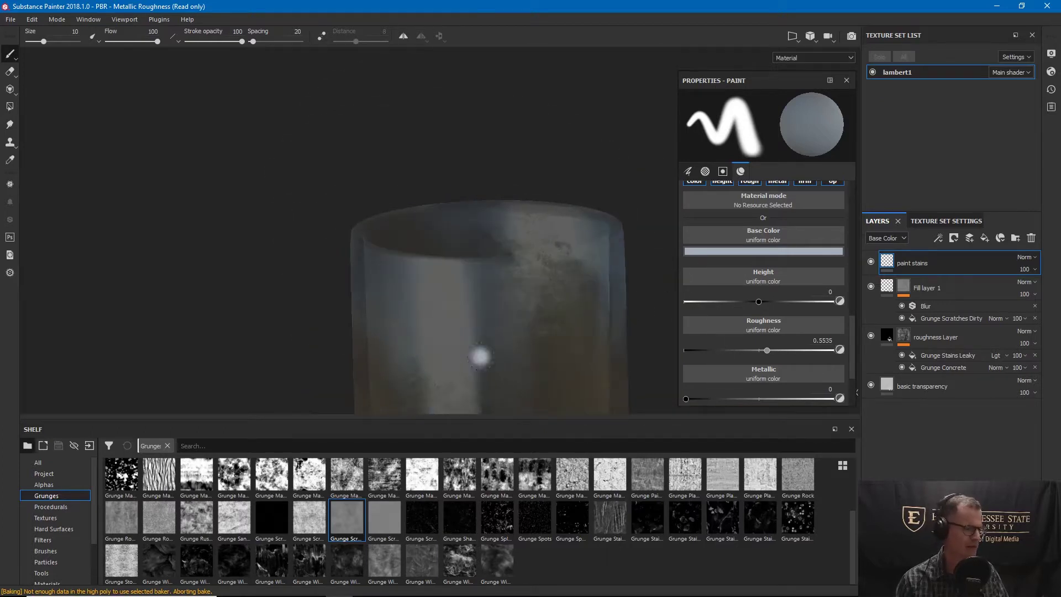
# Switch to the Bark brush for the paint stains layer and enlarge it to a size of about 60
pyautogui.click(48, 550)
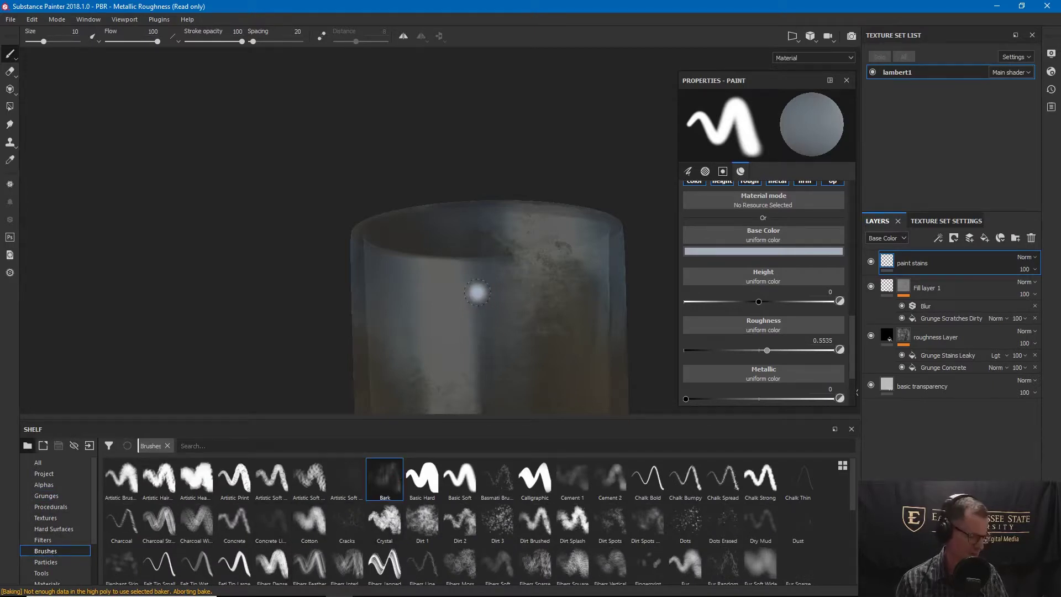
pyautogui.keyDown('ctrl'); pyautogui.moveTo(481, 307); pyautogui.dragTo(481, 308, button='right'); pyautogui.keyUp('ctrl')
pyautogui.click(393, 485)
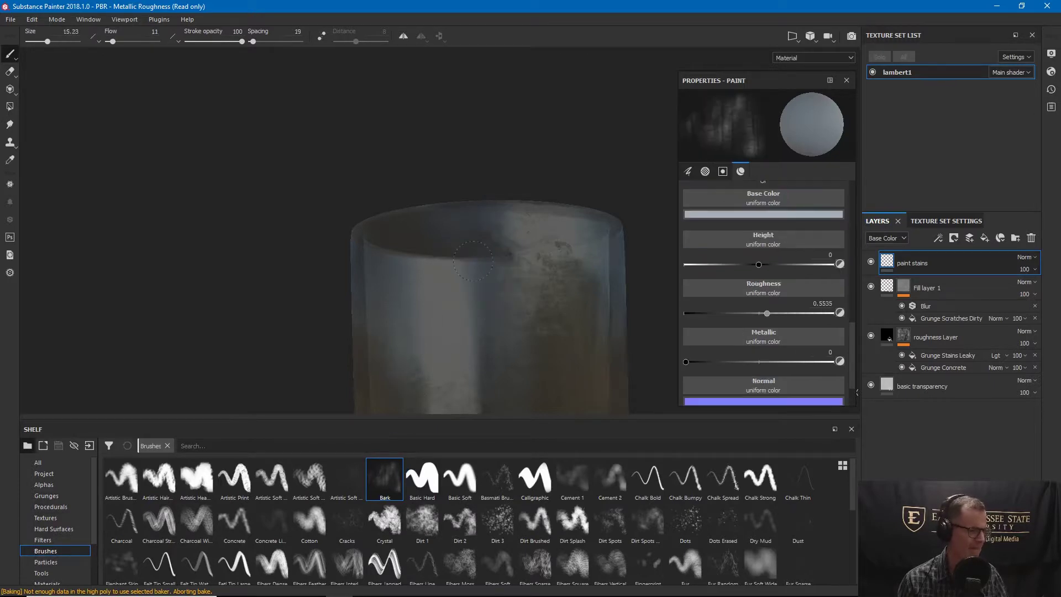
pyautogui.keyDown('ctrl'); pyautogui.moveTo(485, 256); pyautogui.dragTo(488, 262, button='right'); pyautogui.keyUp('ctrl')
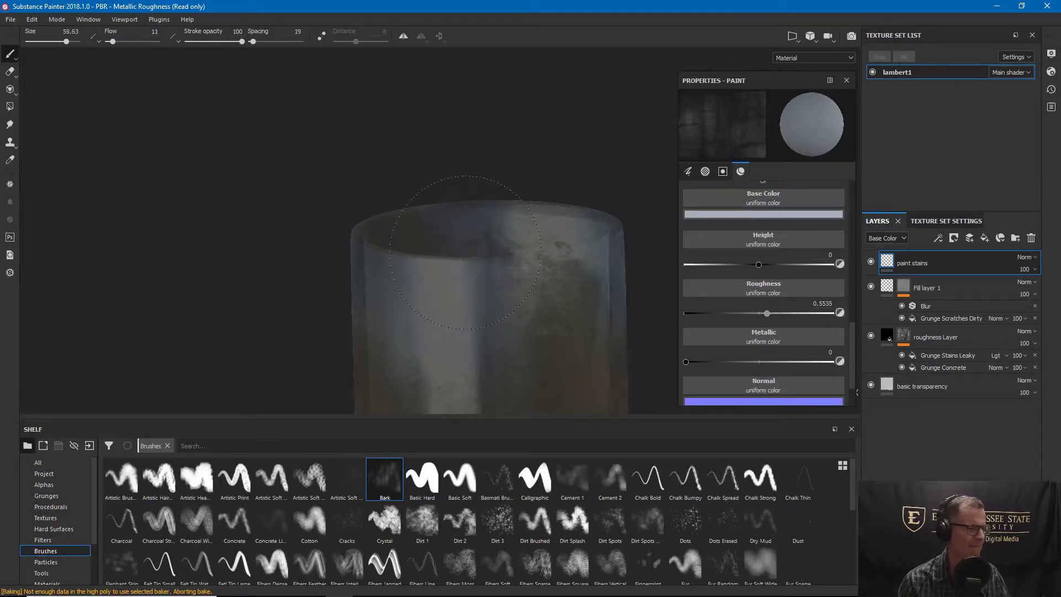
# Paint streaky bark-textured stains around the glass, covering the rim, the inner and outer walls and the base
pyautogui.moveTo(477, 259)
pyautogui.mouseDown()
pyautogui.moveTo(508, 295)
pyautogui.moveTo(526, 275)
pyautogui.moveTo(472, 248)
pyautogui.moveTo(384, 280)
pyautogui.moveTo(379, 221)
pyautogui.moveTo(508, 227)
pyautogui.moveTo(564, 254)
pyautogui.moveTo(470, 262)
pyautogui.moveTo(429, 209)
pyautogui.moveTo(393, 207)
pyautogui.mouseUp()
pyautogui.moveTo(496, 245)
pyautogui.keyDown('alt'); pyautogui.mouseDown()
pyautogui.moveTo(403, 267)
pyautogui.moveTo(289, 272)
pyautogui.moveTo(499, 235)
pyautogui.moveTo(303, 196)
pyautogui.moveTo(400, 214)
pyautogui.moveTo(83, 180)
pyautogui.moveTo(416, 211)
pyautogui.moveTo(260, 274)
pyautogui.moveTo(120, 286)
pyautogui.moveTo(166, 279)
pyautogui.mouseUp(); pyautogui.keyUp('alt')
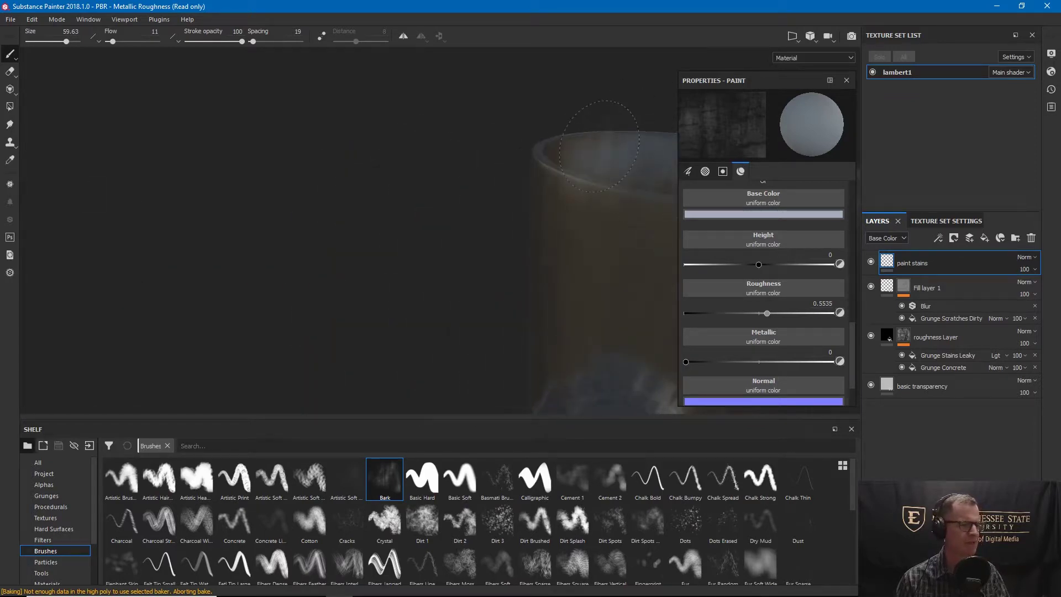
pyautogui.keyDown('alt'); pyautogui.moveTo(594, 172); pyautogui.dragTo(487, 161); pyautogui.keyUp('alt')
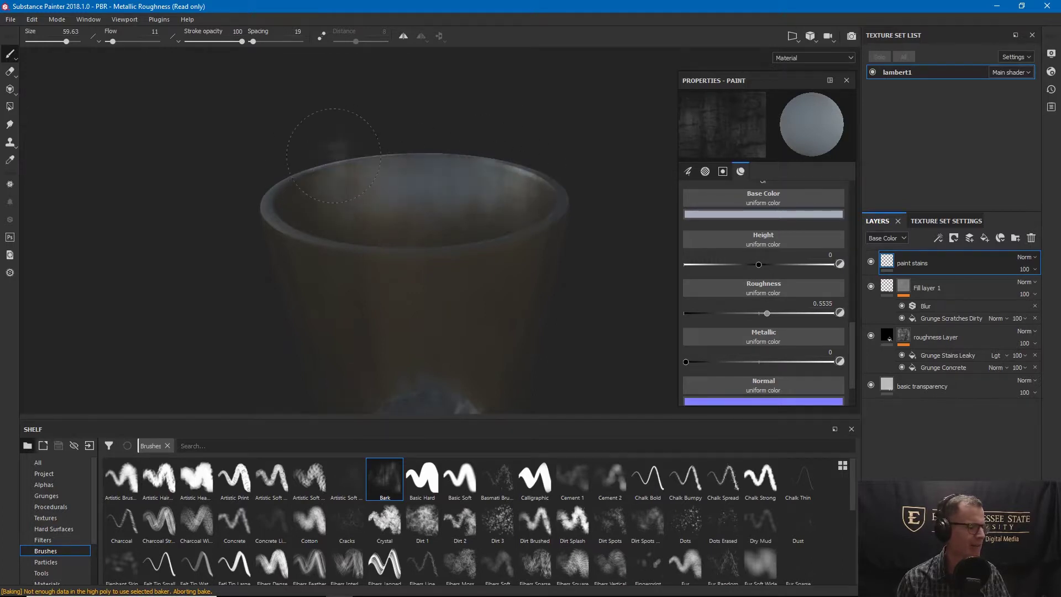
pyautogui.moveTo(338, 153)
pyautogui.keyDown('alt'); pyautogui.mouseDown()
pyautogui.moveTo(331, 225)
pyautogui.moveTo(201, 237)
pyautogui.moveTo(384, 135)
pyautogui.moveTo(308, 178)
pyautogui.moveTo(336, 137)
pyautogui.mouseUp(); pyautogui.keyUp('alt')
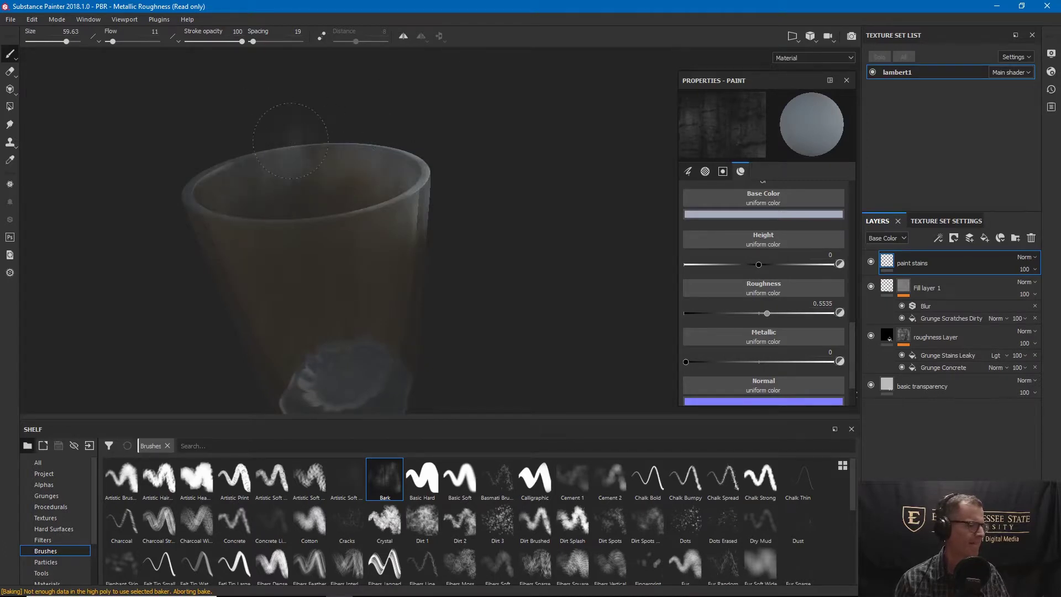
pyautogui.moveTo(291, 140)
pyautogui.keyDown('alt'); pyautogui.mouseDown()
pyautogui.moveTo(384, 105)
pyautogui.moveTo(609, 157)
pyautogui.moveTo(293, 163)
pyautogui.moveTo(381, 159)
pyautogui.mouseUp(); pyautogui.keyUp('alt')
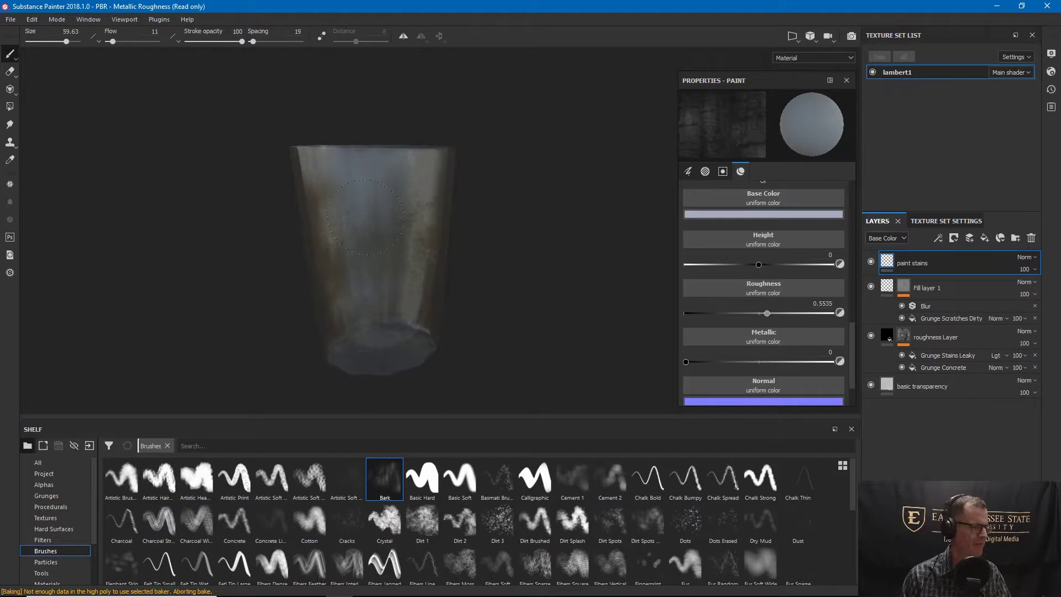
pyautogui.moveTo(366, 216)
pyautogui.keyDown('alt'); pyautogui.mouseDown()
pyautogui.moveTo(398, 268)
pyautogui.moveTo(371, 216)
pyautogui.moveTo(498, 213)
pyautogui.moveTo(459, 266)
pyautogui.moveTo(477, 173)
pyautogui.mouseUp(); pyautogui.keyUp('alt')
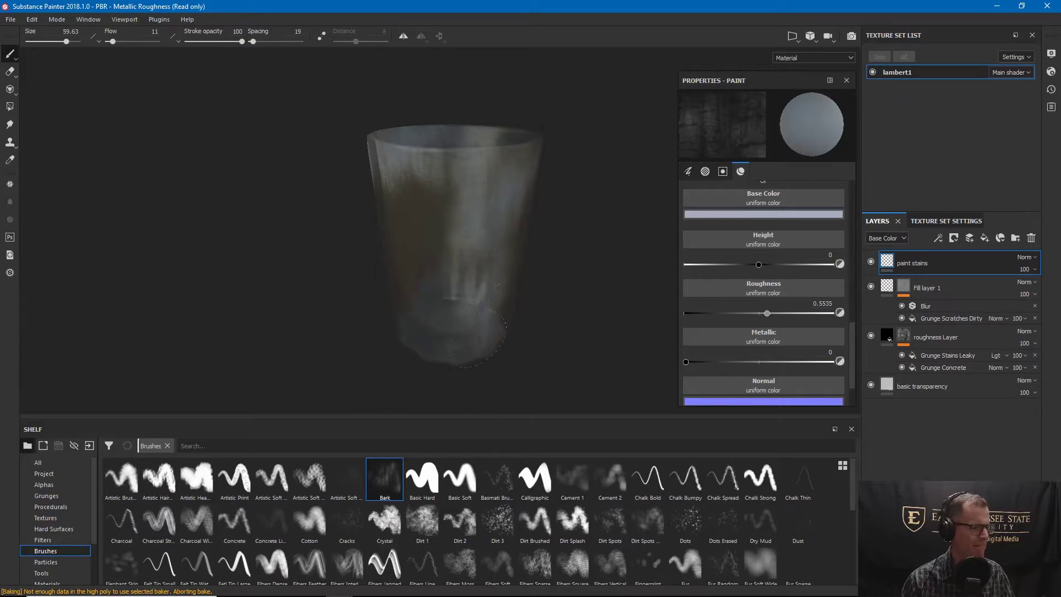
pyautogui.keyDown('alt'); pyautogui.moveTo(456, 299); pyautogui.dragTo(491, 186); pyautogui.keyUp('alt')
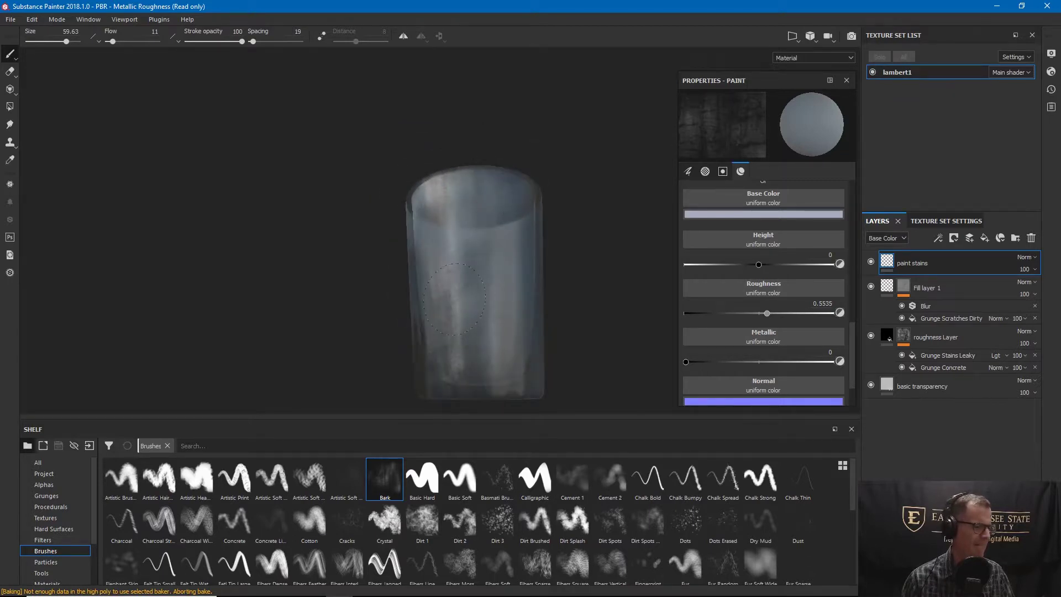
pyautogui.moveTo(454, 298)
pyautogui.keyDown('alt'); pyautogui.mouseDown()
pyautogui.moveTo(531, 315)
pyautogui.moveTo(628, 310)
pyautogui.moveTo(451, 268)
pyautogui.moveTo(423, 246)
pyautogui.mouseUp(); pyautogui.keyUp('alt')
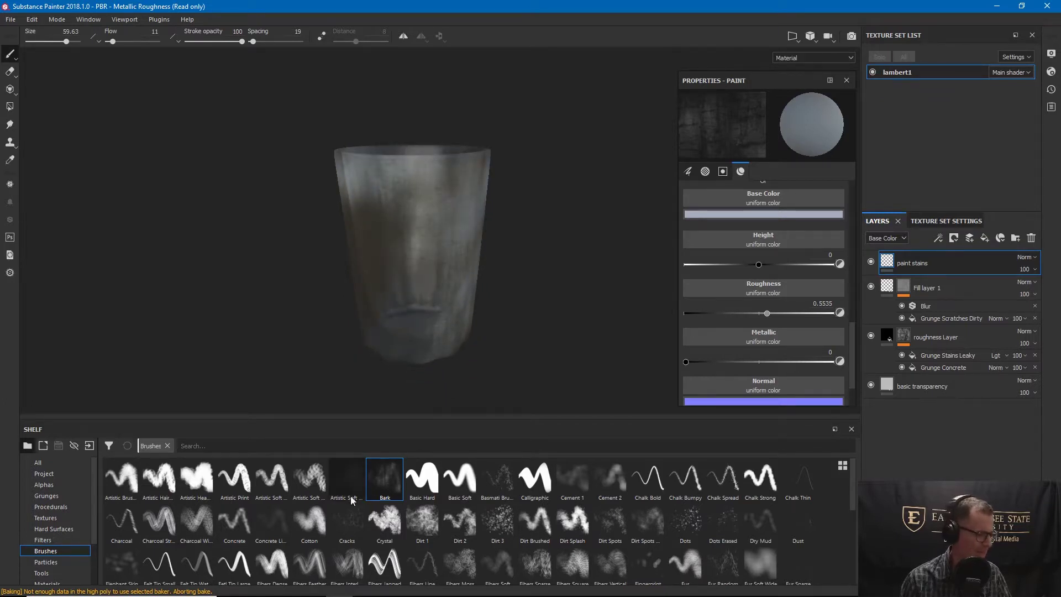
# Switch to the Cement 1 brush and set its size to about 57
pyautogui.click(575, 478)
pyautogui.keyDown('alt'); pyautogui.moveTo(436, 200); pyautogui.dragTo(433, 217); pyautogui.keyUp('alt')
pyautogui.moveTo(432, 218)
pyautogui.keyDown('ctrl'); pyautogui.mouseDown(button='right')
pyautogui.moveTo(470, 217)
pyautogui.moveTo(430, 217)
pyautogui.mouseUp(button='right'); pyautogui.keyUp('ctrl')
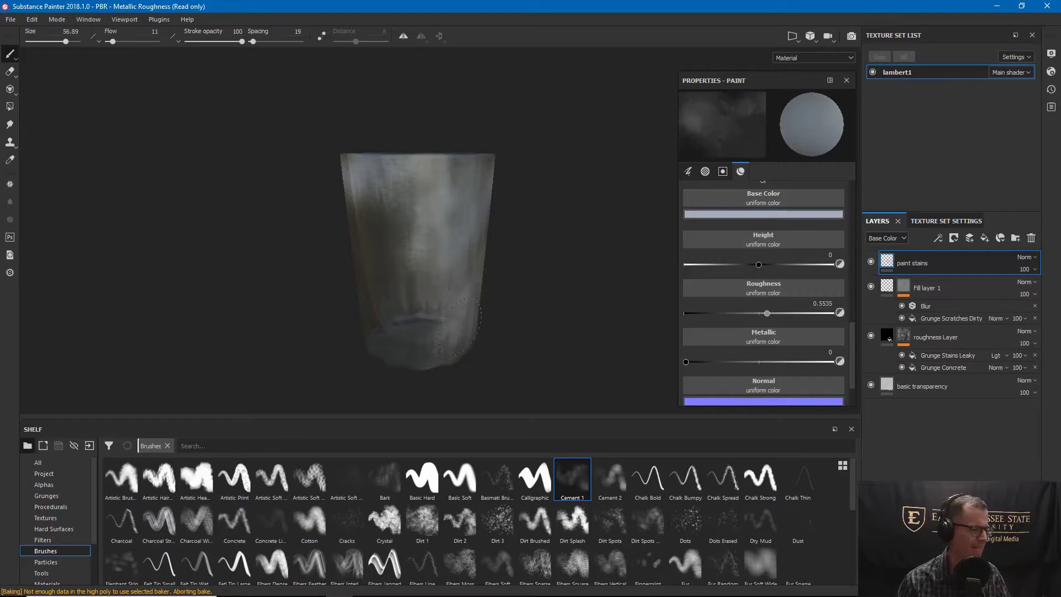
# Paint cloudy cement-textured stains over the glass's outer walls, base and interior from all sides
pyautogui.click(414, 304)
pyautogui.moveTo(411, 163)
pyautogui.keyDown('alt'); pyautogui.mouseDown()
pyautogui.moveTo(403, 214)
pyautogui.moveTo(386, 195)
pyautogui.moveTo(566, 182)
pyautogui.mouseUp(); pyautogui.keyUp('alt')
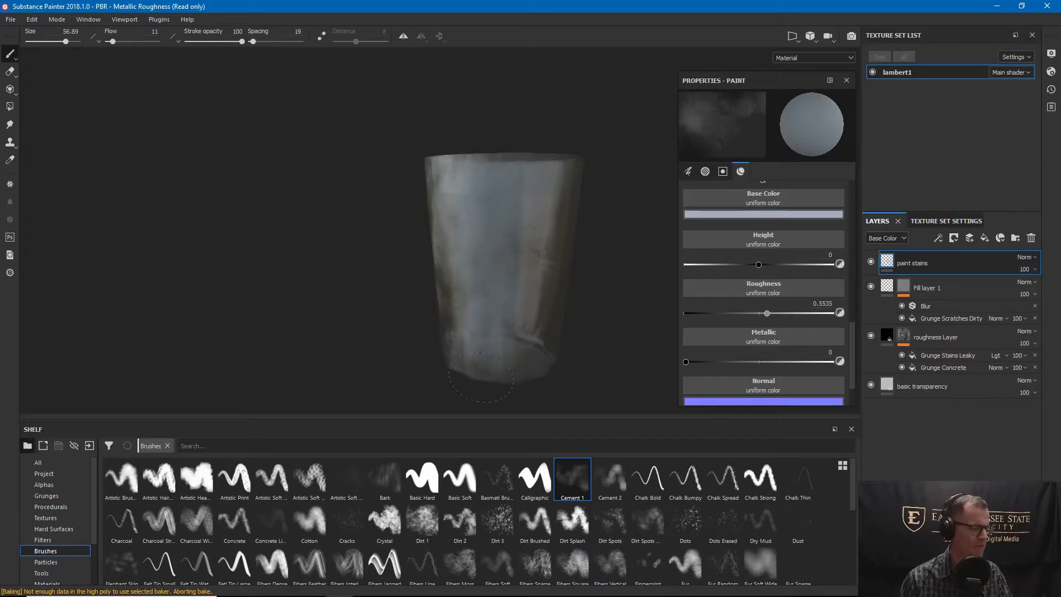
pyautogui.moveTo(481, 377)
pyautogui.keyDown('alt'); pyautogui.mouseDown()
pyautogui.moveTo(498, 315)
pyautogui.moveTo(475, 214)
pyautogui.moveTo(484, 188)
pyautogui.moveTo(470, 176)
pyautogui.moveTo(463, 205)
pyautogui.moveTo(503, 199)
pyautogui.moveTo(517, 182)
pyautogui.moveTo(501, 215)
pyautogui.moveTo(528, 165)
pyautogui.moveTo(478, 222)
pyautogui.moveTo(462, 175)
pyautogui.moveTo(401, 259)
pyautogui.moveTo(559, 317)
pyautogui.moveTo(381, 327)
pyautogui.moveTo(445, 296)
pyautogui.mouseUp(); pyautogui.keyUp('alt')
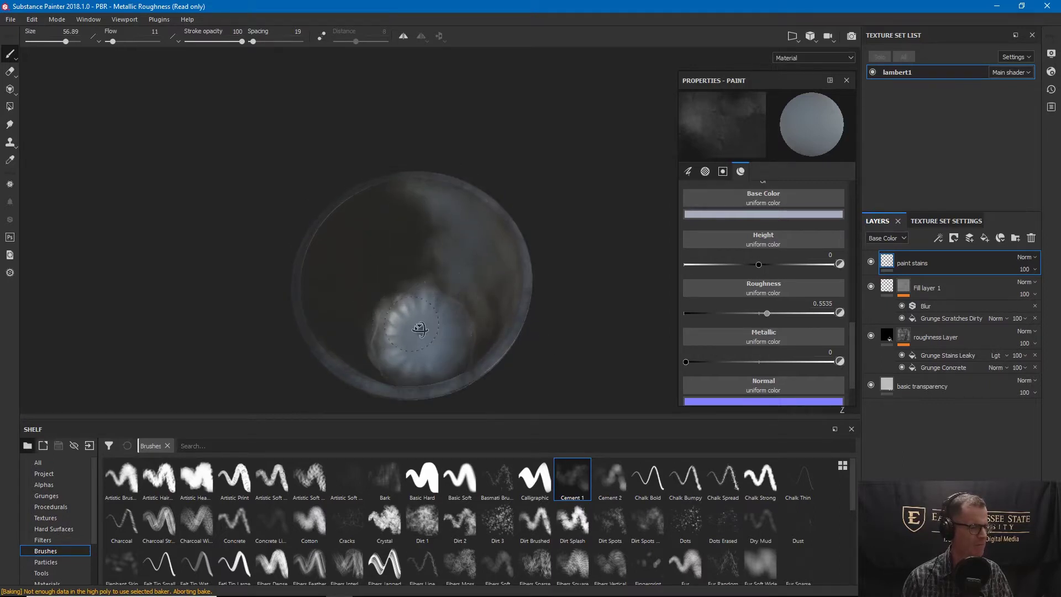
pyautogui.keyDown('alt'); pyautogui.moveTo(417, 330); pyautogui.dragTo(437, 270); pyautogui.keyUp('alt')
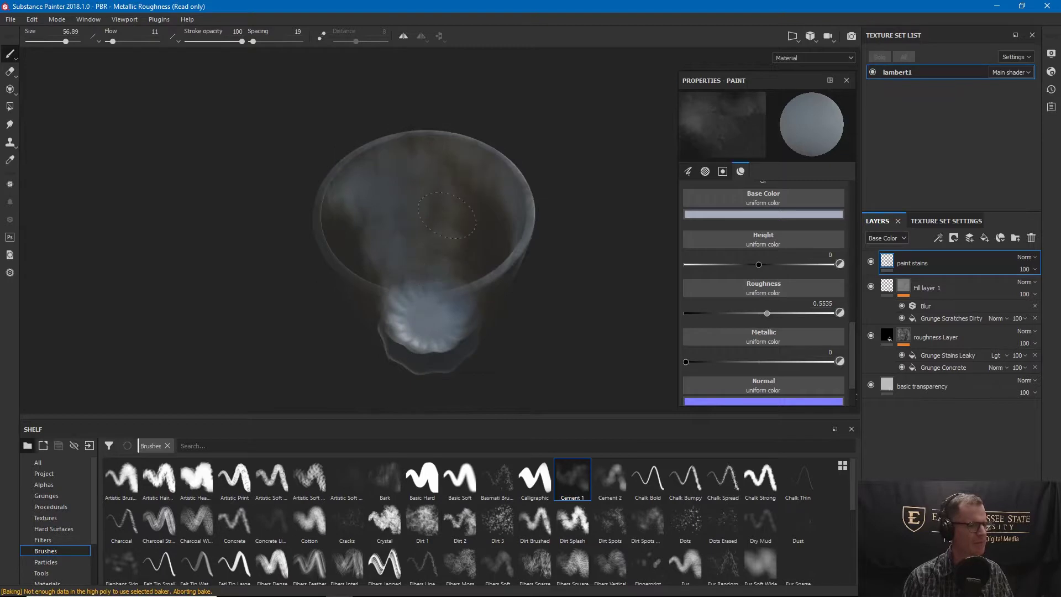
pyautogui.moveTo(456, 235)
pyautogui.keyDown('alt'); pyautogui.mouseDown()
pyautogui.moveTo(209, 256)
pyautogui.moveTo(404, 85)
pyautogui.moveTo(329, 114)
pyautogui.moveTo(384, 100)
pyautogui.moveTo(353, 115)
pyautogui.moveTo(552, 185)
pyautogui.moveTo(478, 120)
pyautogui.moveTo(624, 96)
pyautogui.moveTo(586, 105)
pyautogui.mouseUp(); pyautogui.keyUp('alt')
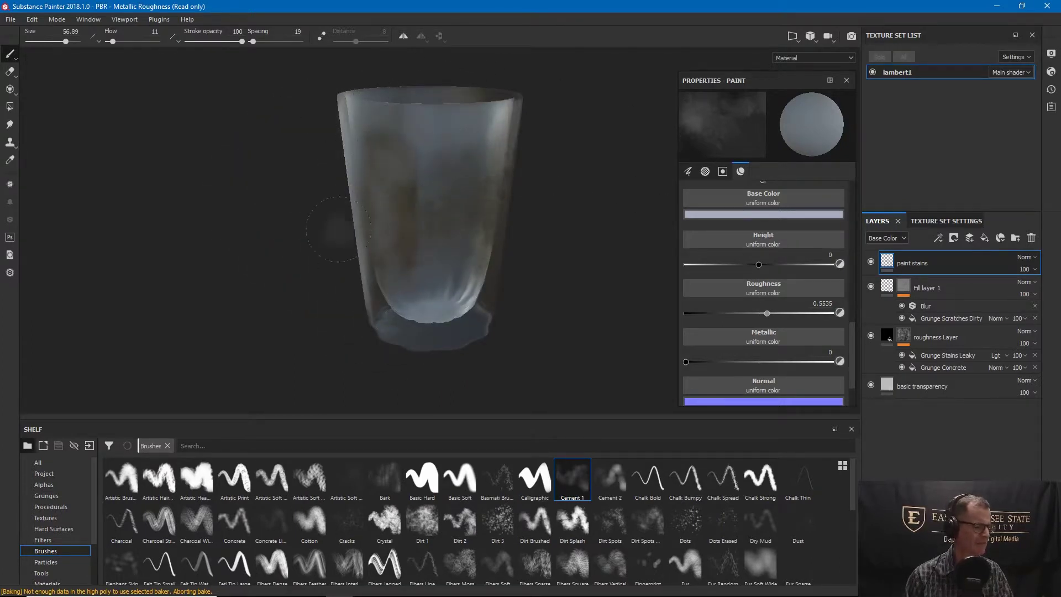
pyautogui.moveTo(439, 253)
pyautogui.keyDown('alt'); pyautogui.mouseDown()
pyautogui.moveTo(427, 246)
pyautogui.moveTo(418, 332)
pyautogui.moveTo(346, 230)
pyautogui.moveTo(213, 173)
pyautogui.moveTo(237, 104)
pyautogui.moveTo(548, 125)
pyautogui.moveTo(611, 199)
pyautogui.moveTo(627, 248)
pyautogui.mouseUp(); pyautogui.keyUp('alt')
pyautogui.keyDown('alt'); pyautogui.moveTo(388, 314); pyautogui.dragTo(517, 259); pyautogui.keyUp('alt')
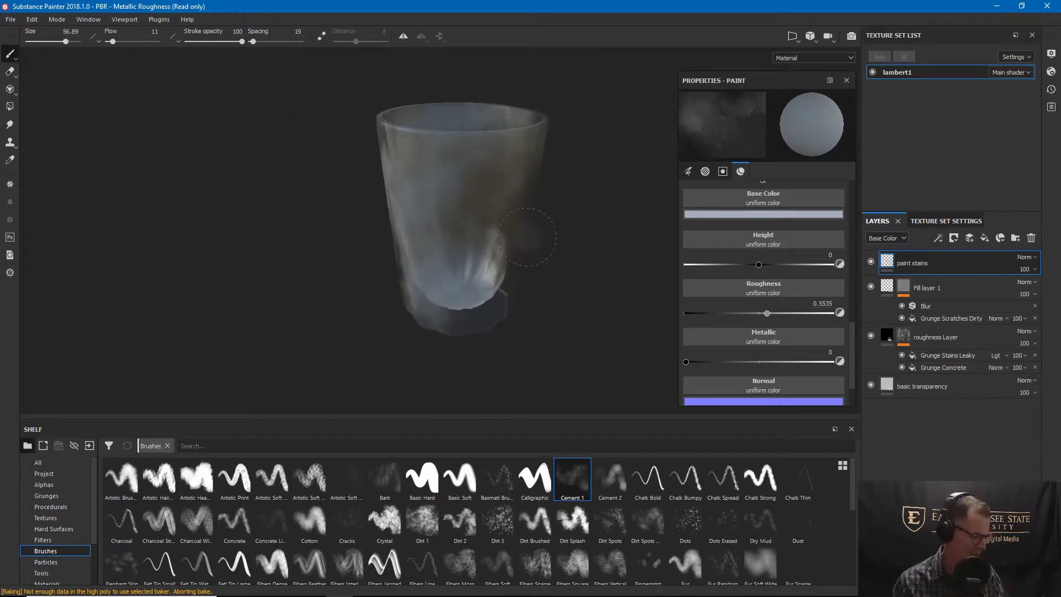
# Inspect the glass's base color, height, roughness, metallic, normal and opacity channels one by one, and return to the material view
pyautogui.press('c')
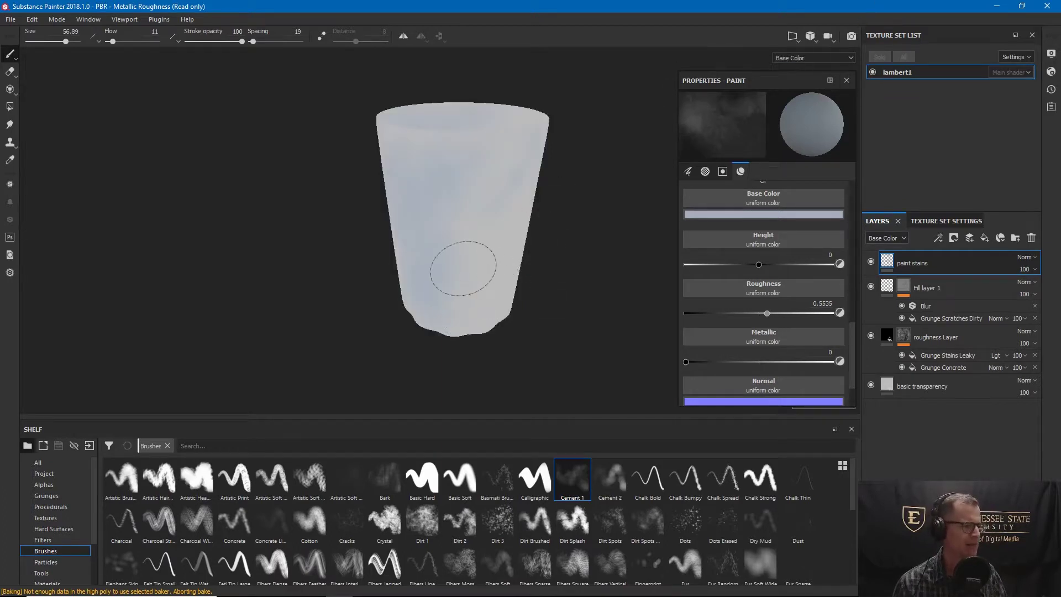
pyautogui.keyDown('alt'); pyautogui.moveTo(485, 260); pyautogui.dragTo(497, 232); pyautogui.keyUp('alt')
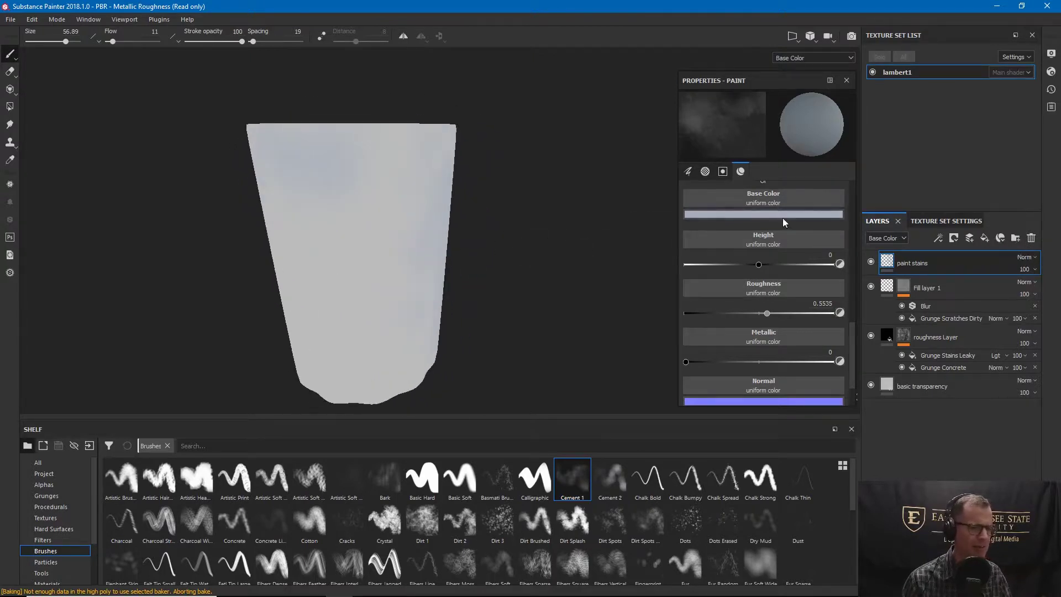
pyautogui.keyDown('alt'); pyautogui.moveTo(343, 222); pyautogui.dragTo(490, 223); pyautogui.keyUp('alt')
pyautogui.press('c')
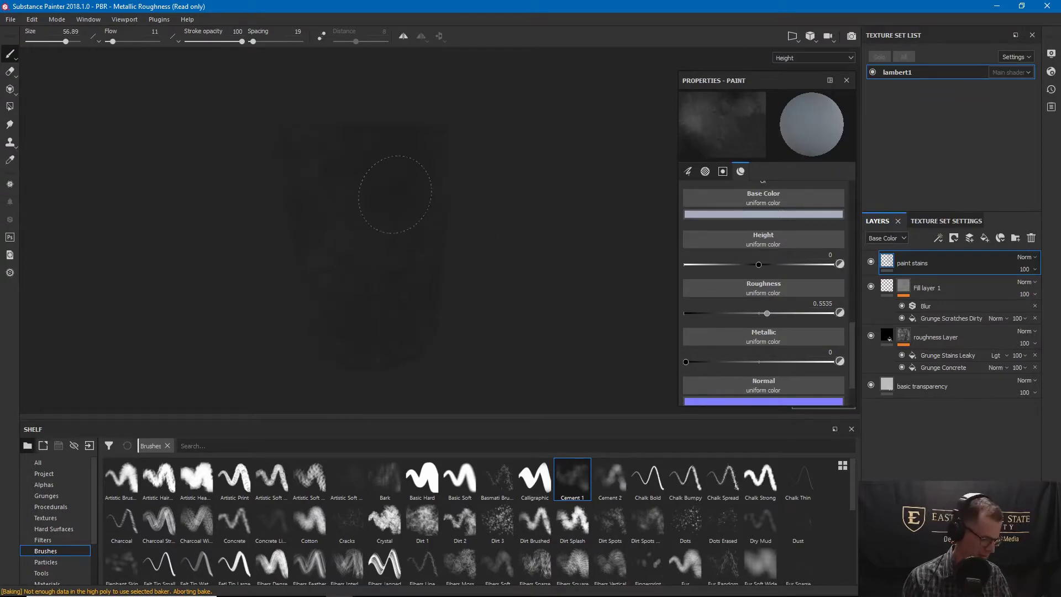
pyautogui.keyDown('alt'); pyautogui.moveTo(554, 200); pyautogui.dragTo(450, 206, button='right'); pyautogui.keyUp('alt')
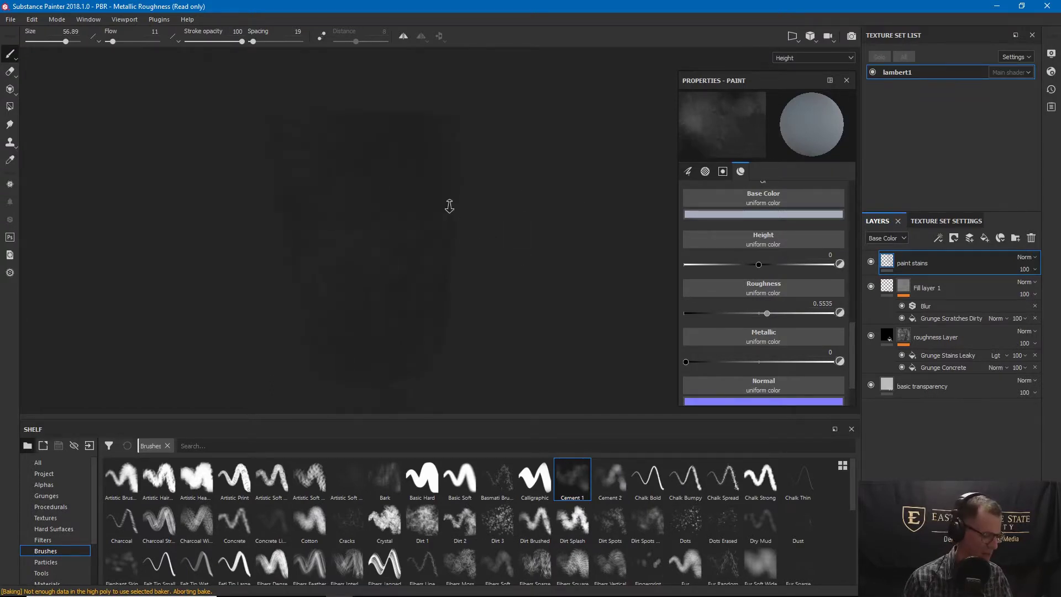
pyautogui.press('c')
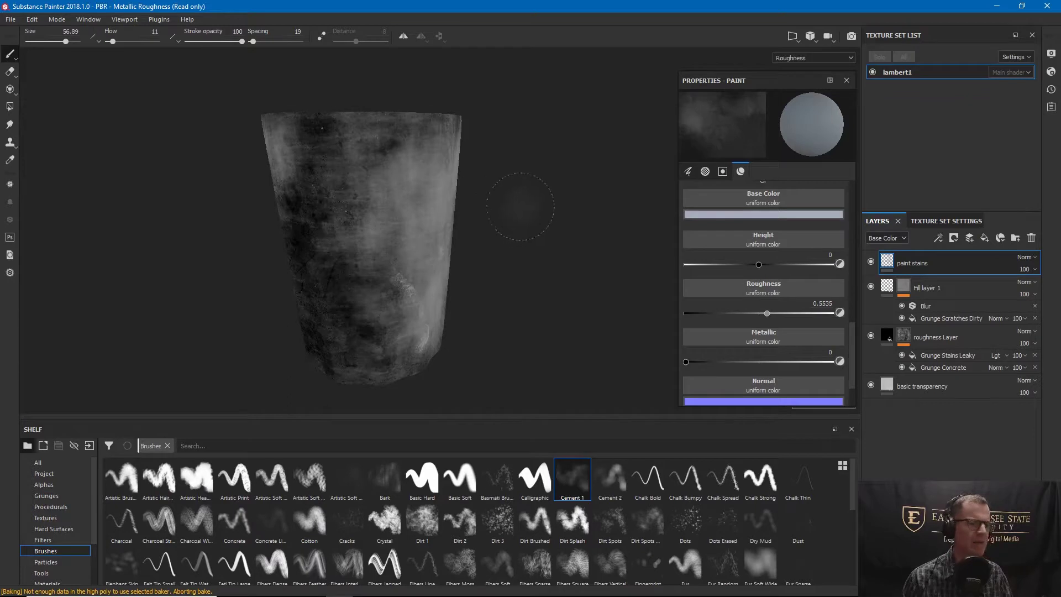
pyautogui.press('c')
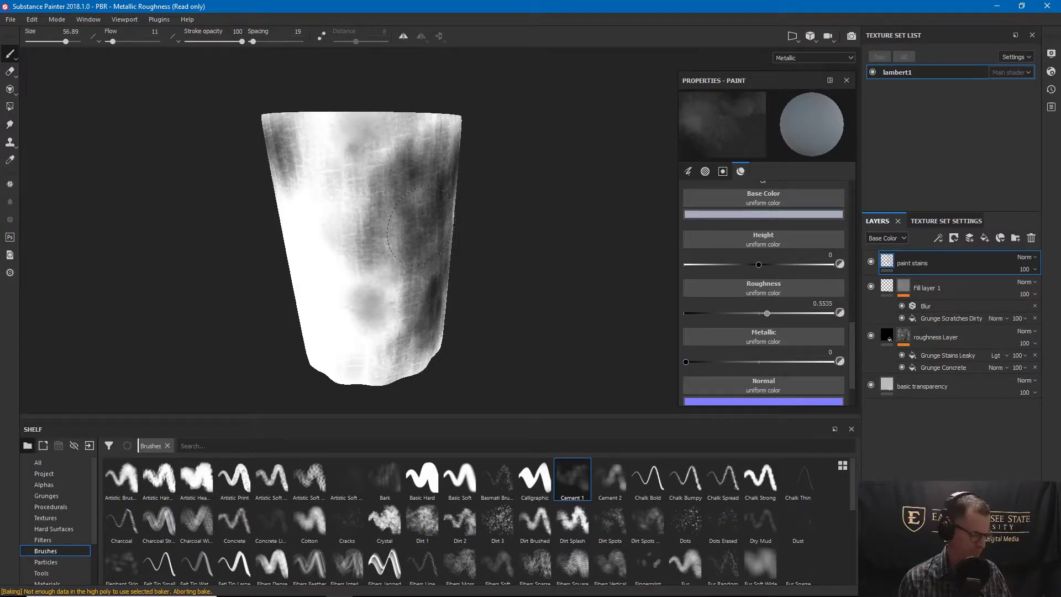
pyautogui.press('c')
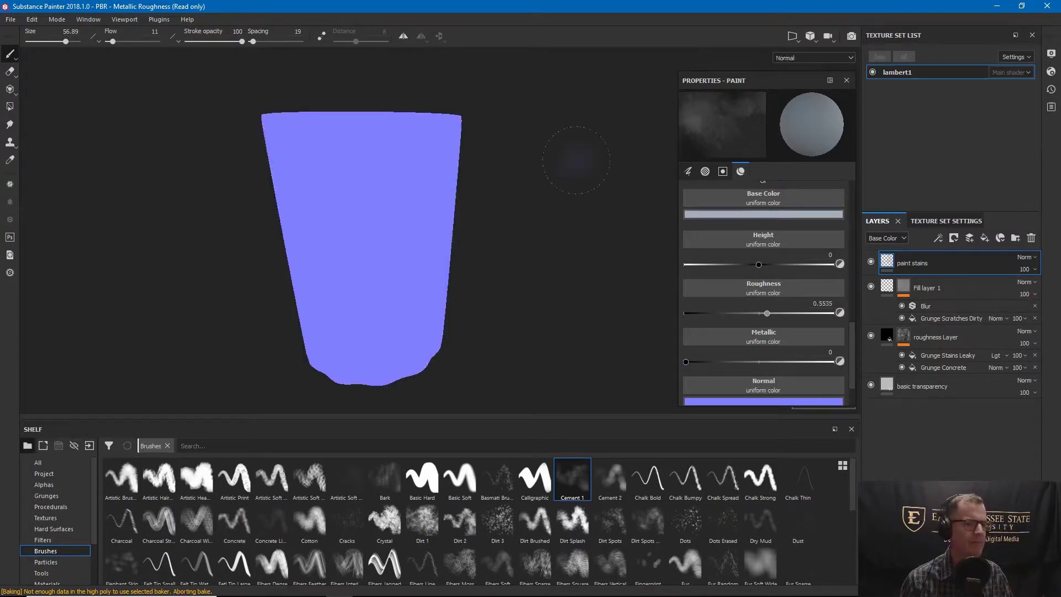
pyautogui.press('c')
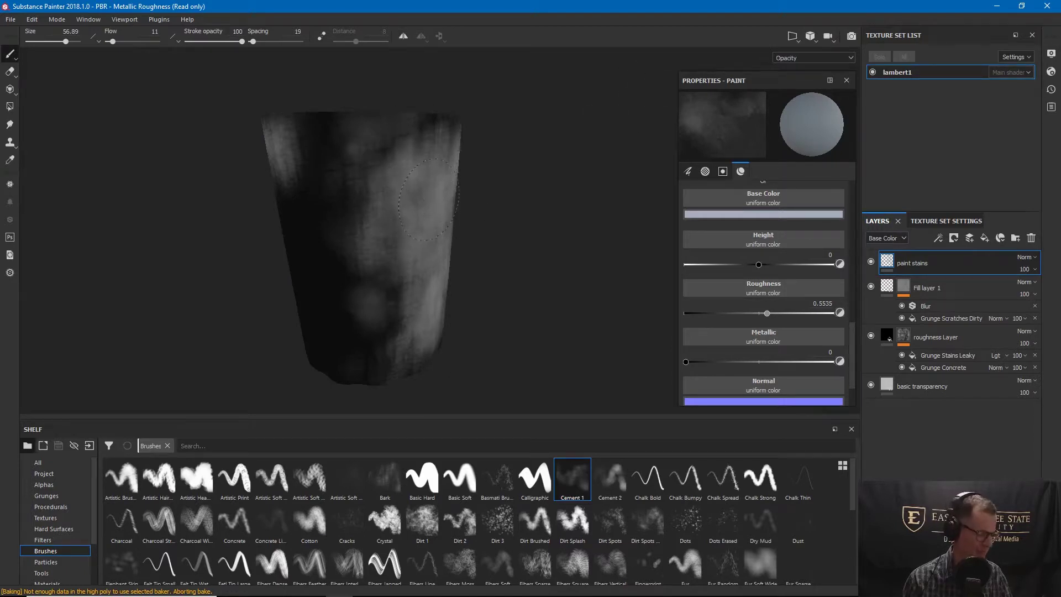
pyautogui.press('c')
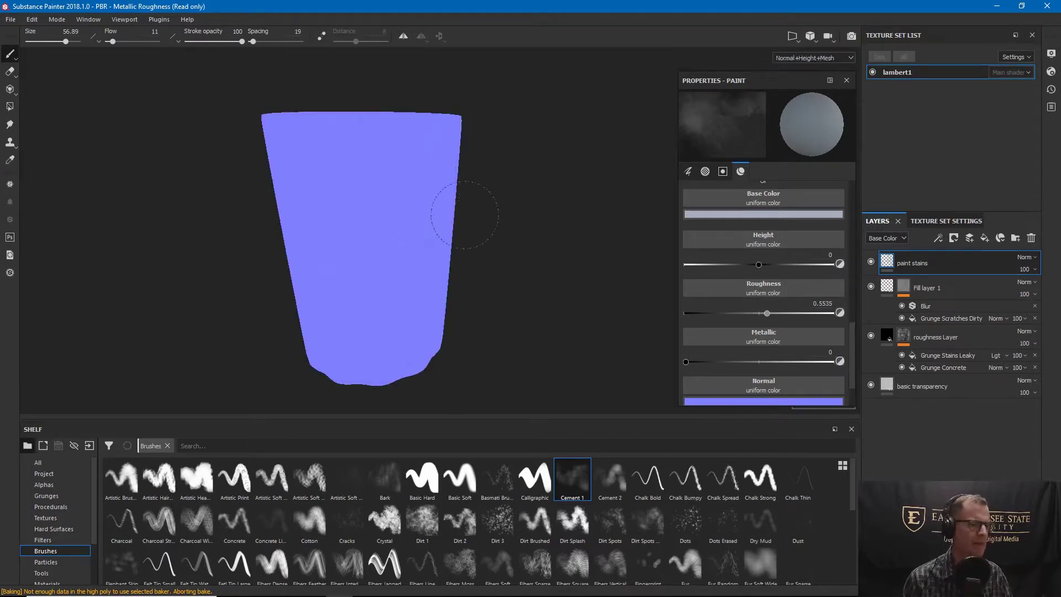
pyautogui.press('c')
pyautogui.press('c')
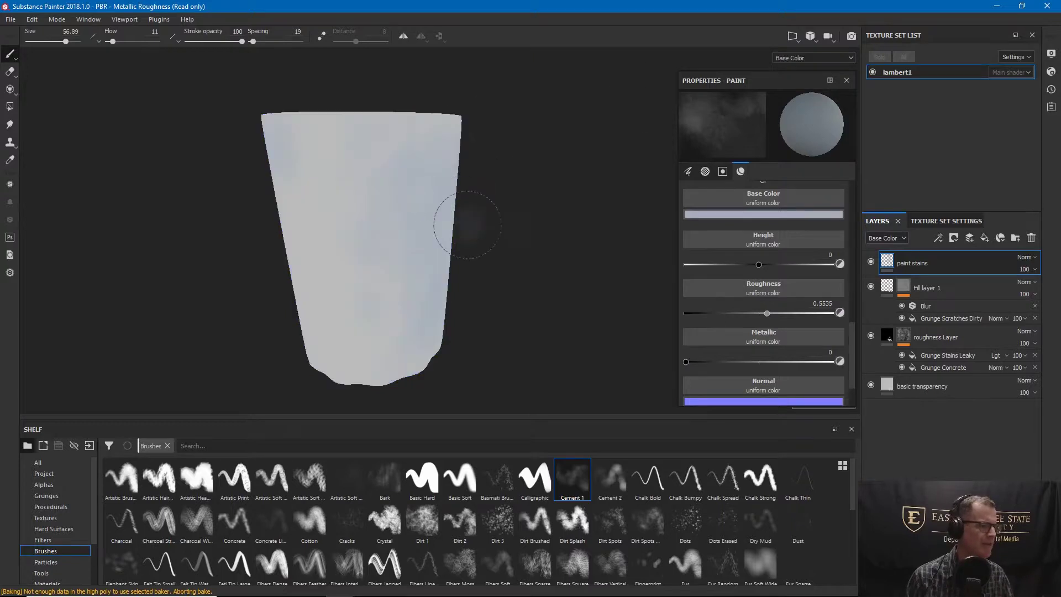
pyautogui.press('m')
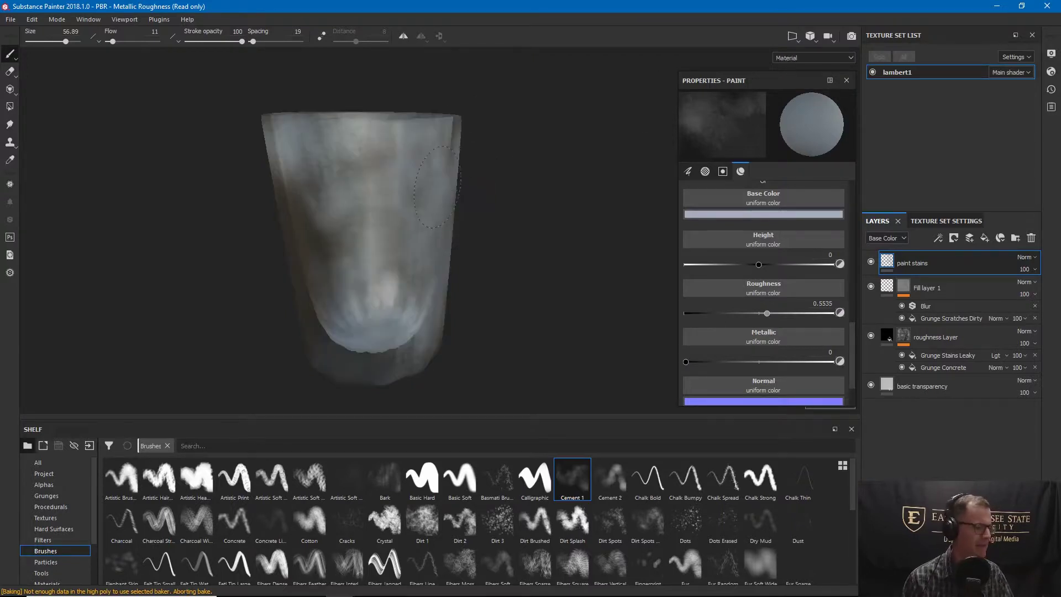
pyautogui.moveTo(414, 217)
pyautogui.keyDown('alt'); pyautogui.mouseDown()
pyautogui.moveTo(414, 166)
pyautogui.moveTo(417, 215)
pyautogui.mouseUp(); pyautogui.keyUp('alt')
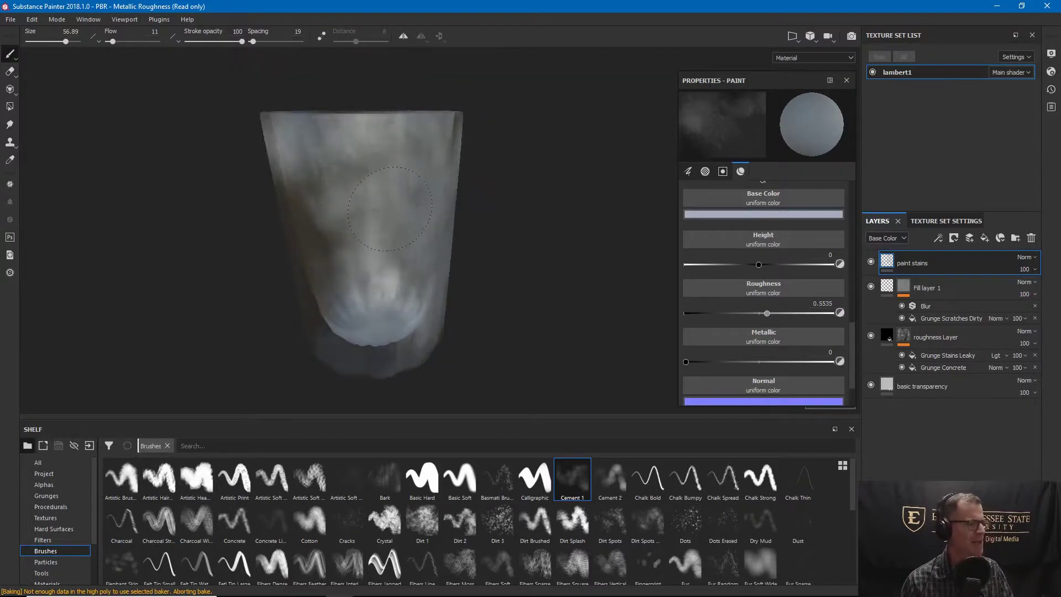
# Open the texture export settings, look through the available config presets, and open the export preset configuration
pyautogui.click(13, 20)
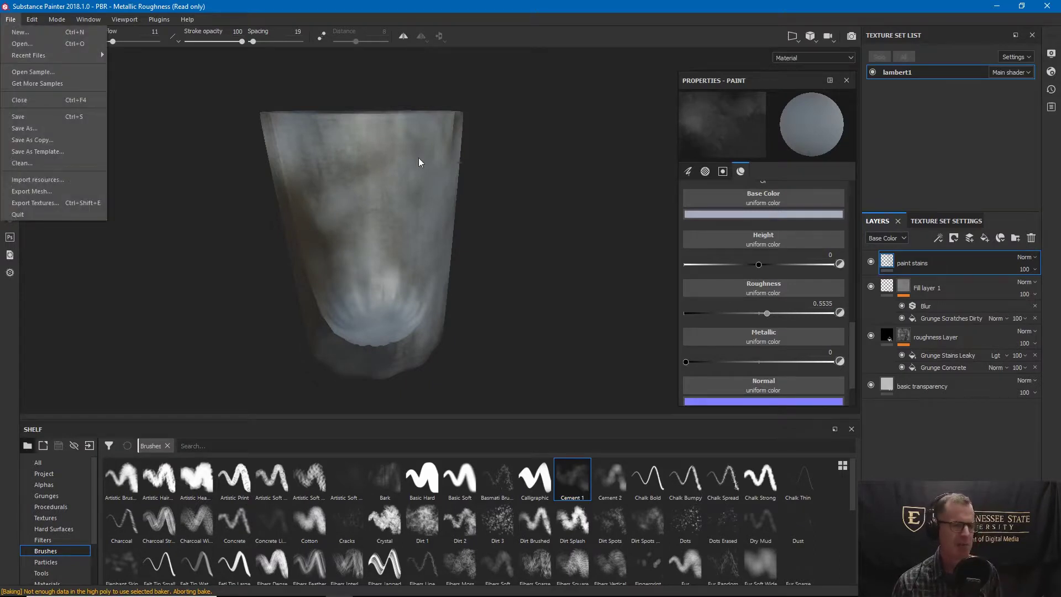
pyautogui.click(43, 203)
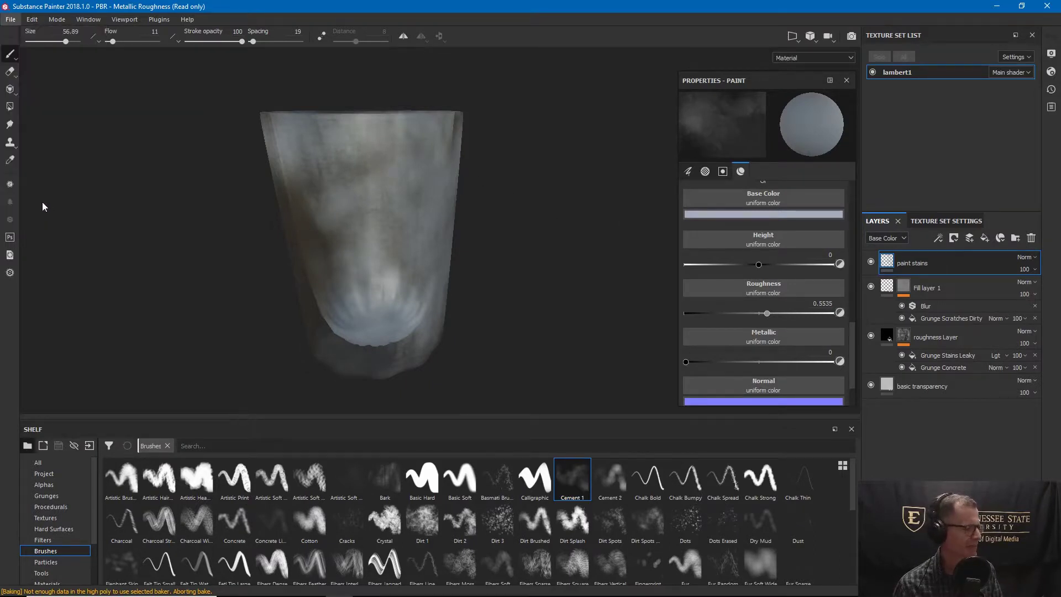
pyautogui.moveTo(580, 100); pyautogui.dragTo(686, 100)
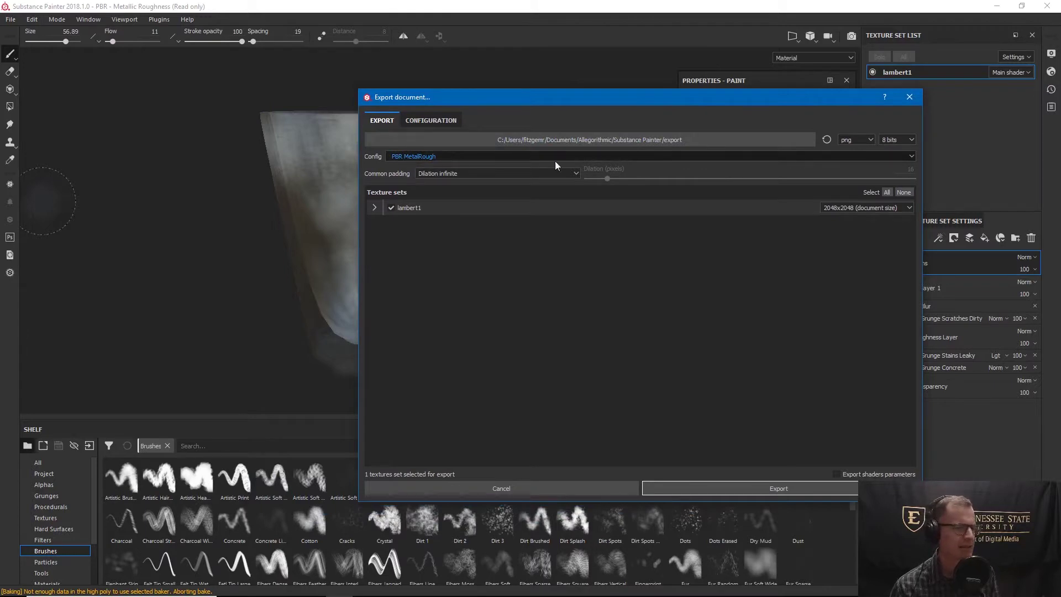
pyautogui.click(897, 157)
pyautogui.scroll(-1, 452, 224)
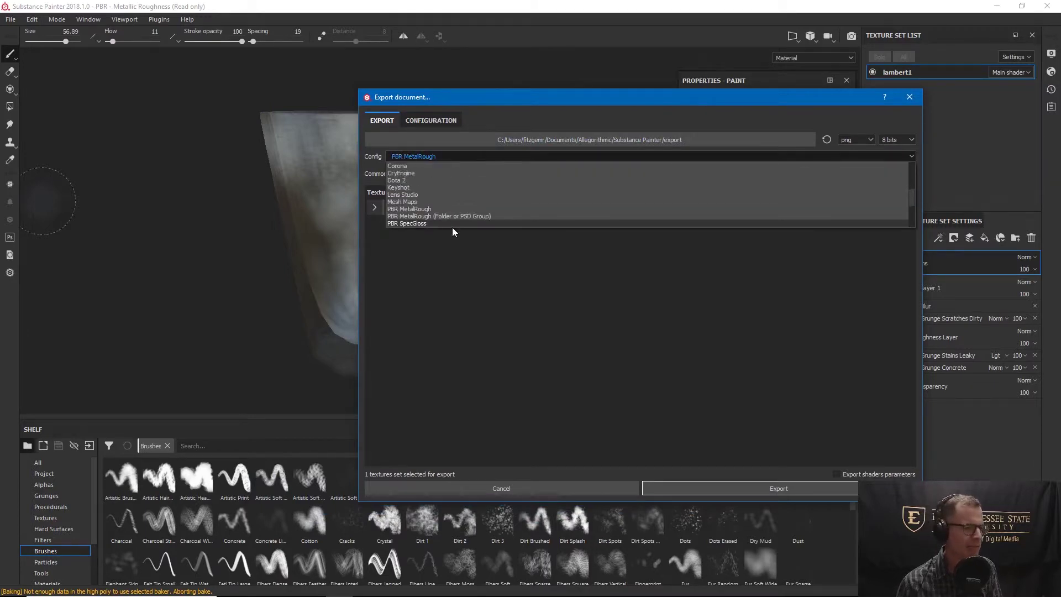
pyautogui.moveTo(911, 199); pyautogui.dragTo(873, 270)
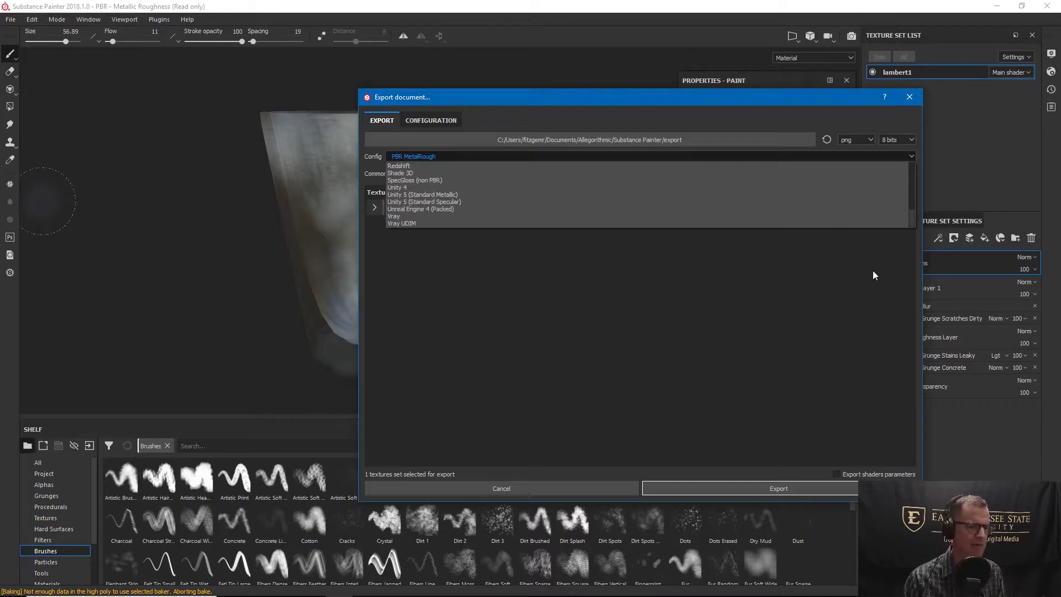
pyautogui.click(705, 244)
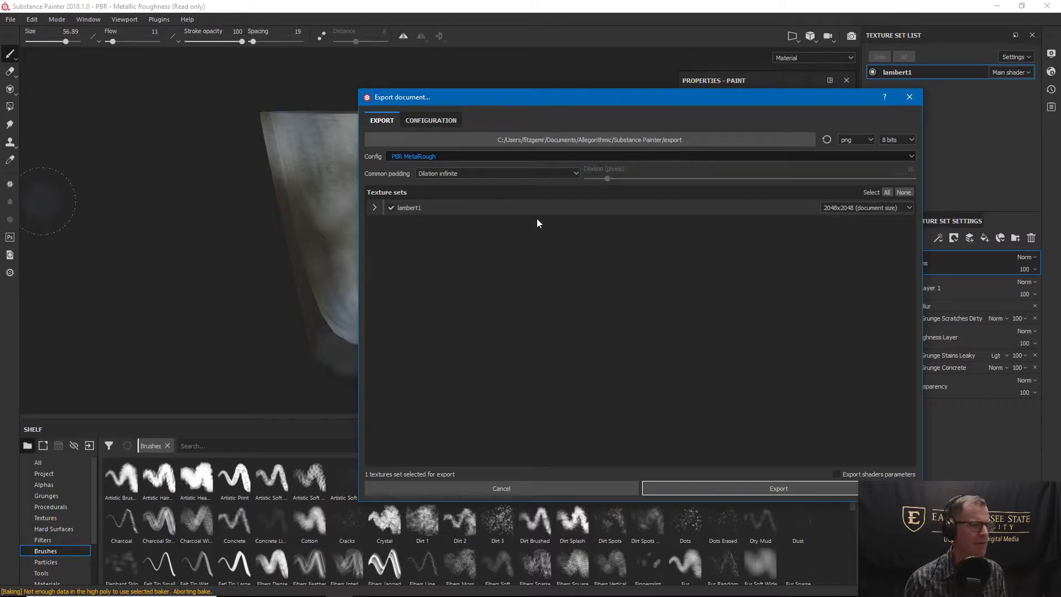
pyautogui.click(429, 118)
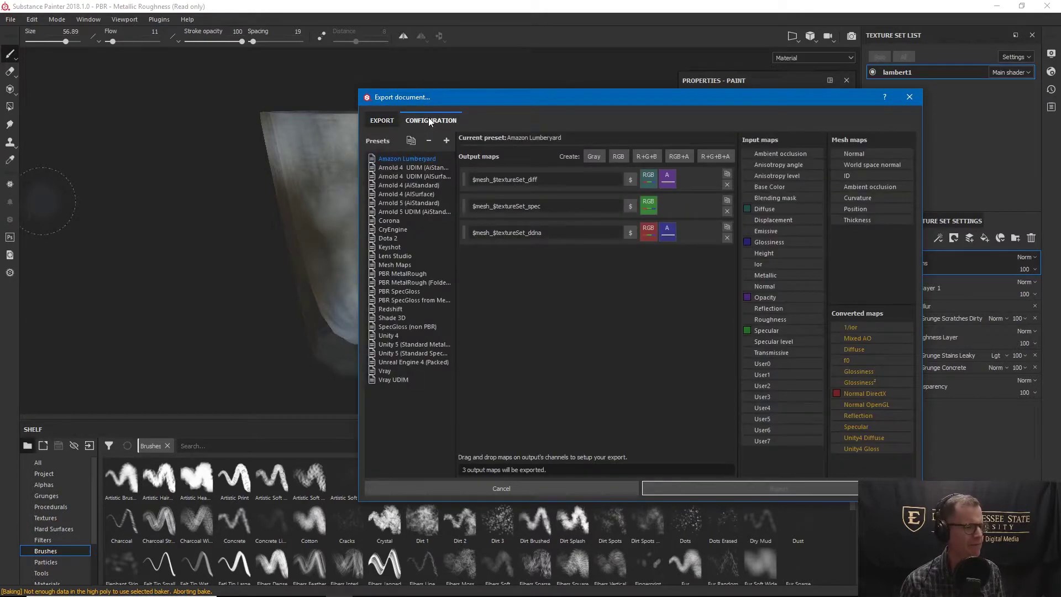
# Duplicate the Arnold 5 (AiStandard) export preset and rename the copy "Arnold 5 wth Opacity"
pyautogui.click(392, 202)
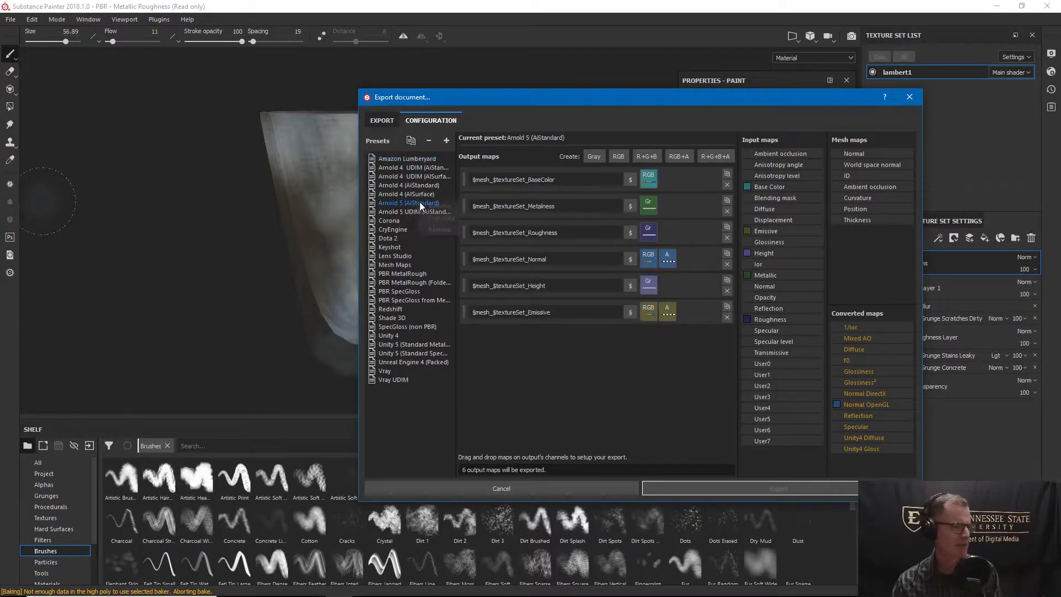
pyautogui.rightClick(420, 203)
pyautogui.click(435, 220)
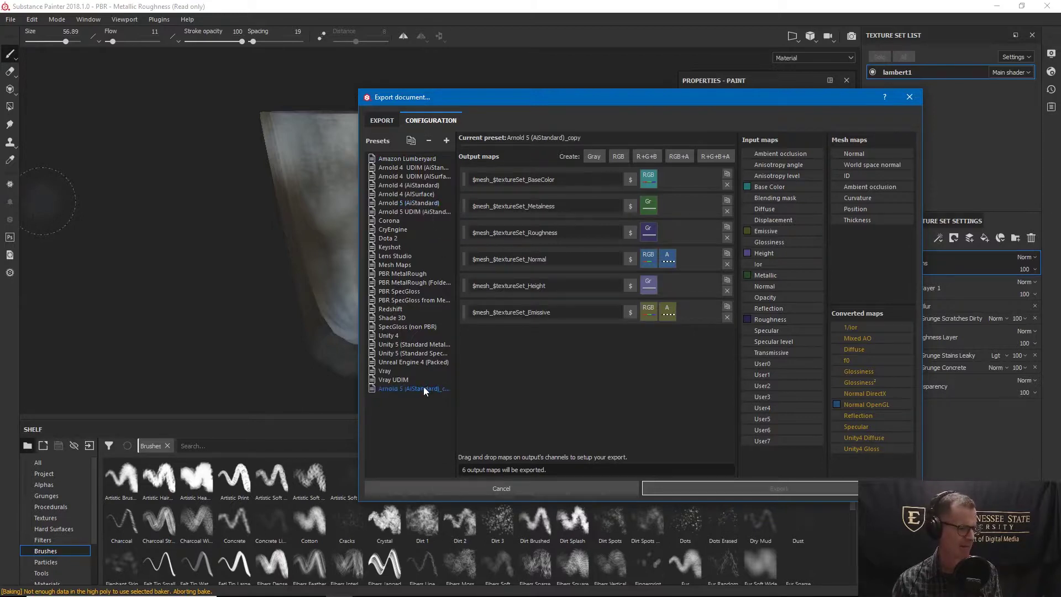
pyautogui.rightClick(422, 389)
pyautogui.click(435, 394)
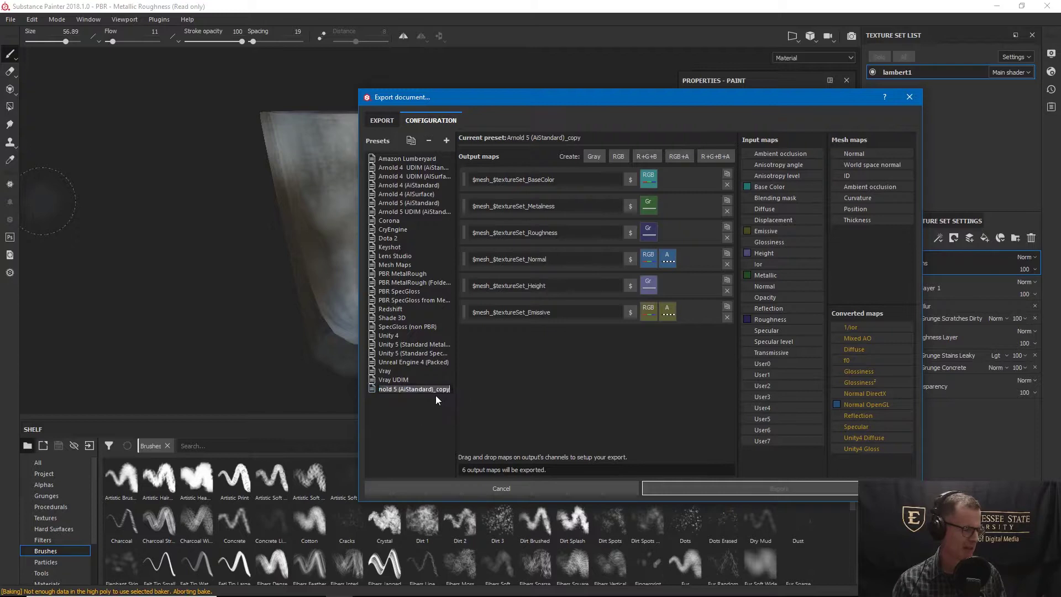
pyautogui.write('Arnold 5')
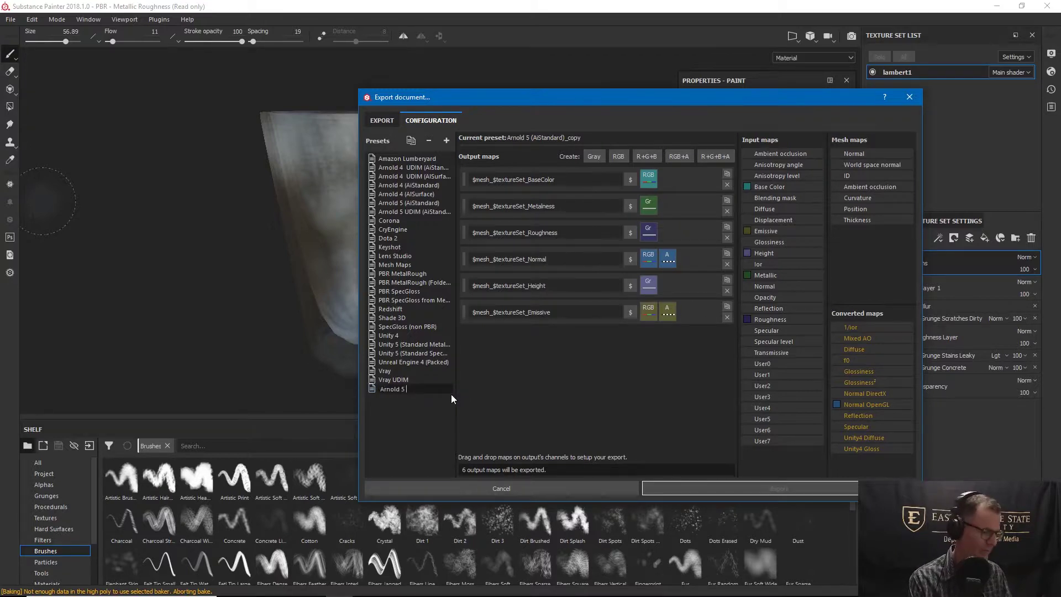
pyautogui.write(' wth Opacity')
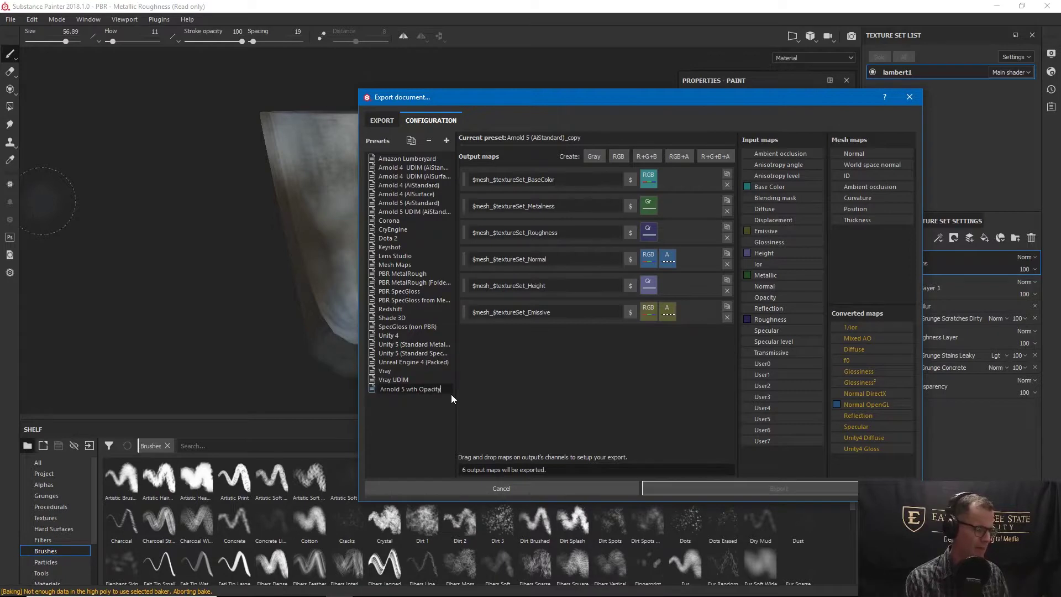
pyautogui.press('Return')
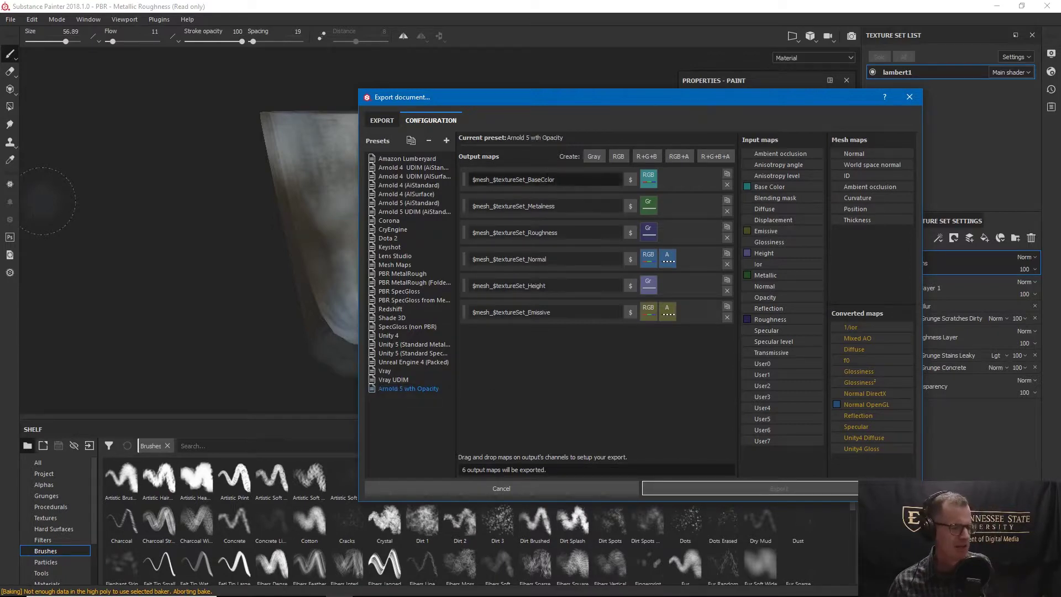
# Duplicate the preset's BaseColor output map, assign the Opacity input to it as a gray channel, and name it $mesh_$textureSet_Opacity
pyautogui.click(727, 174)
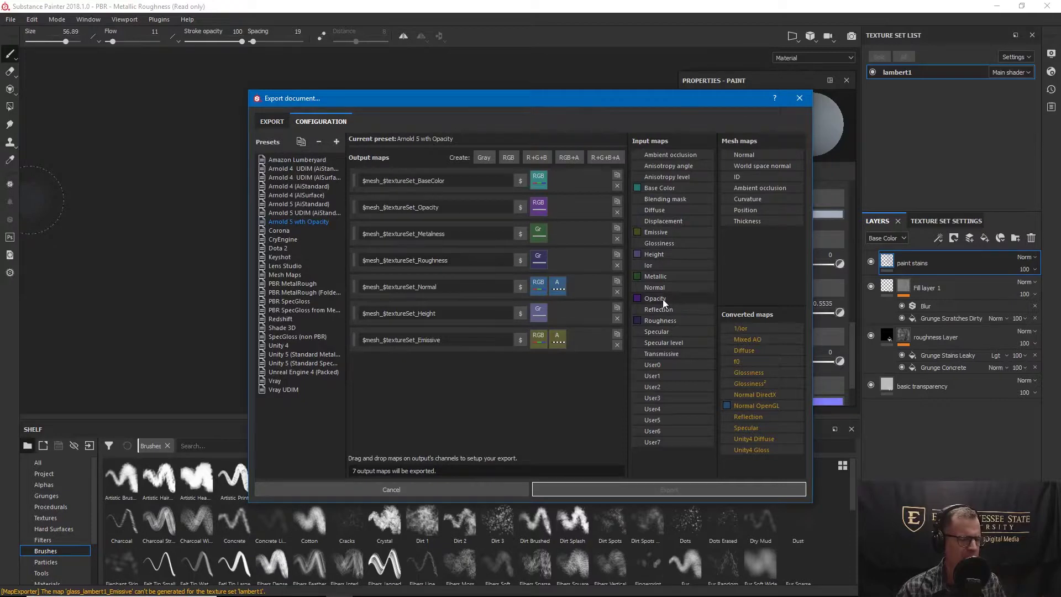
pyautogui.moveTo(662, 297); pyautogui.dragTo(541, 209)
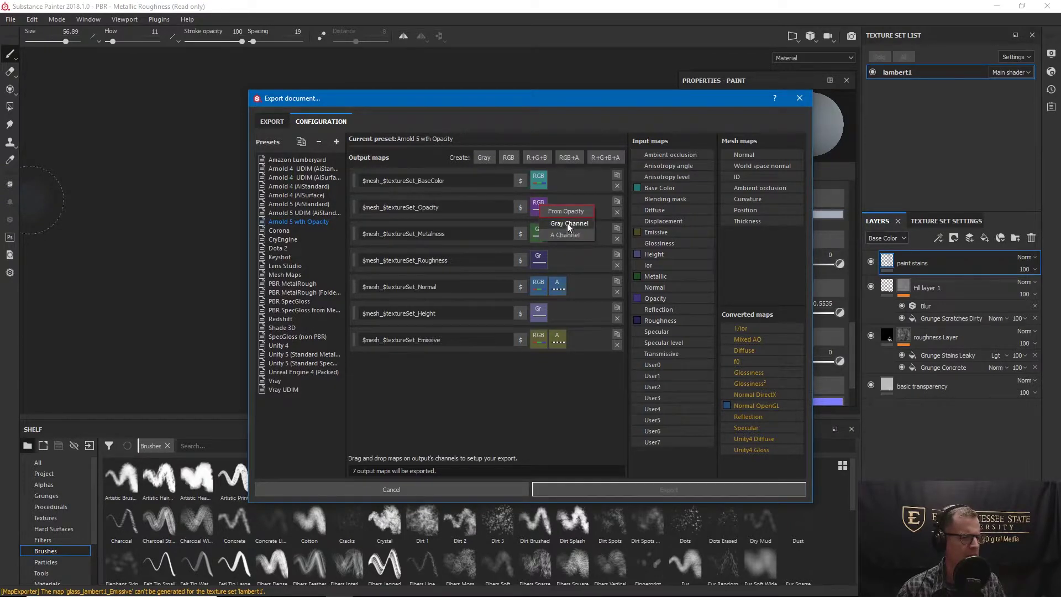
pyautogui.click(567, 224)
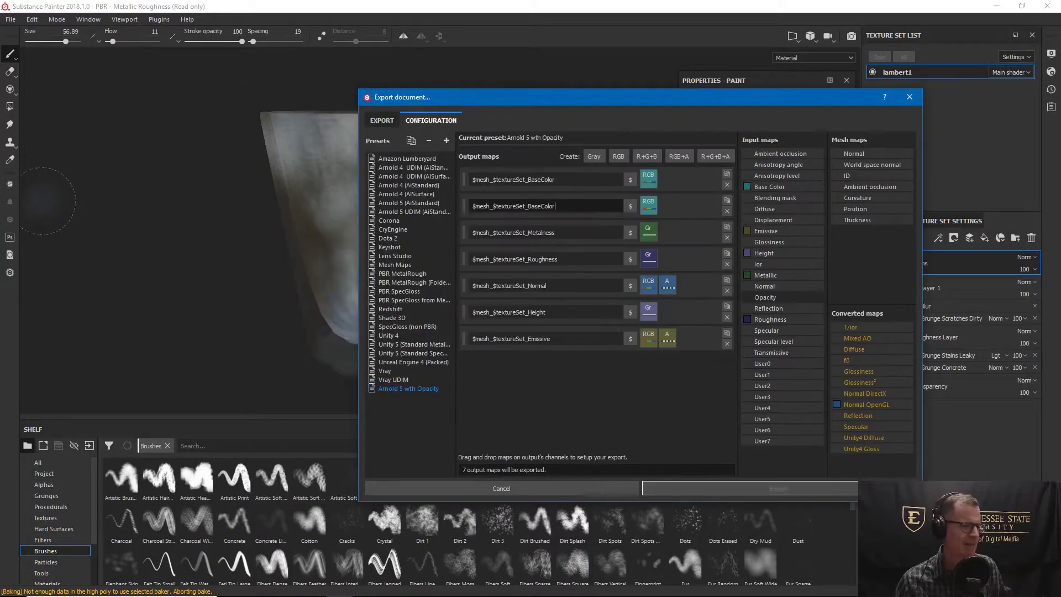
pyautogui.moveTo(555, 207); pyautogui.dragTo(529, 207)
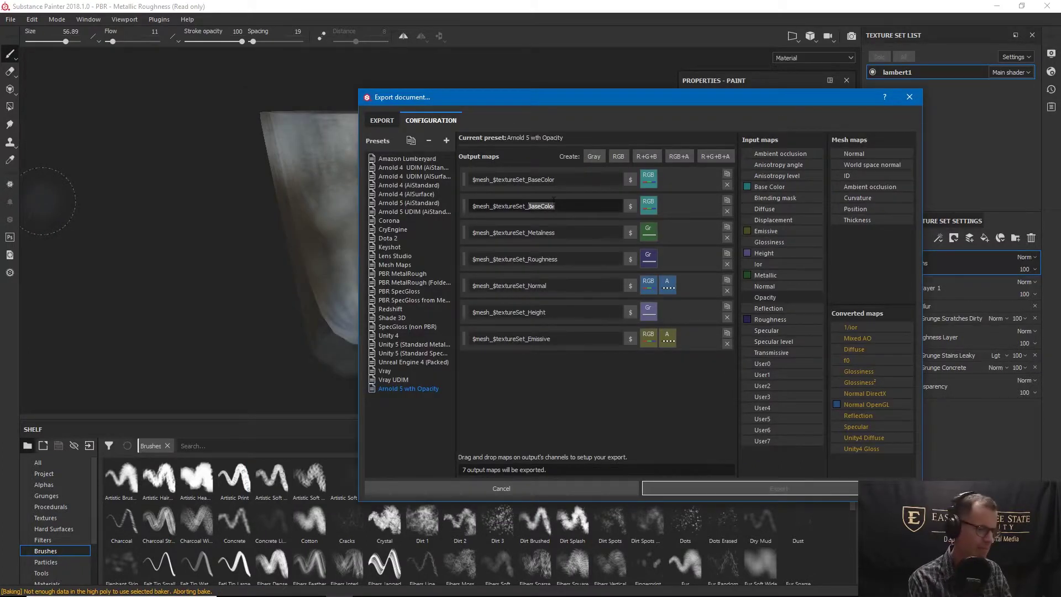
pyautogui.write('Opacity')
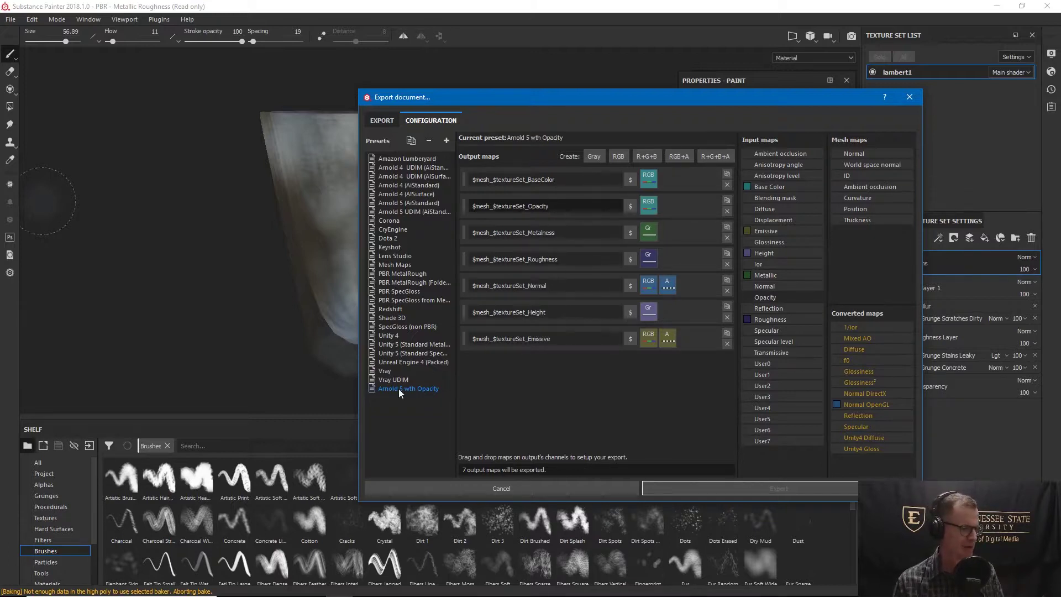
# Set the export config to the custom preset "Arnold 5 wth Opacity"
pyautogui.click(382, 121)
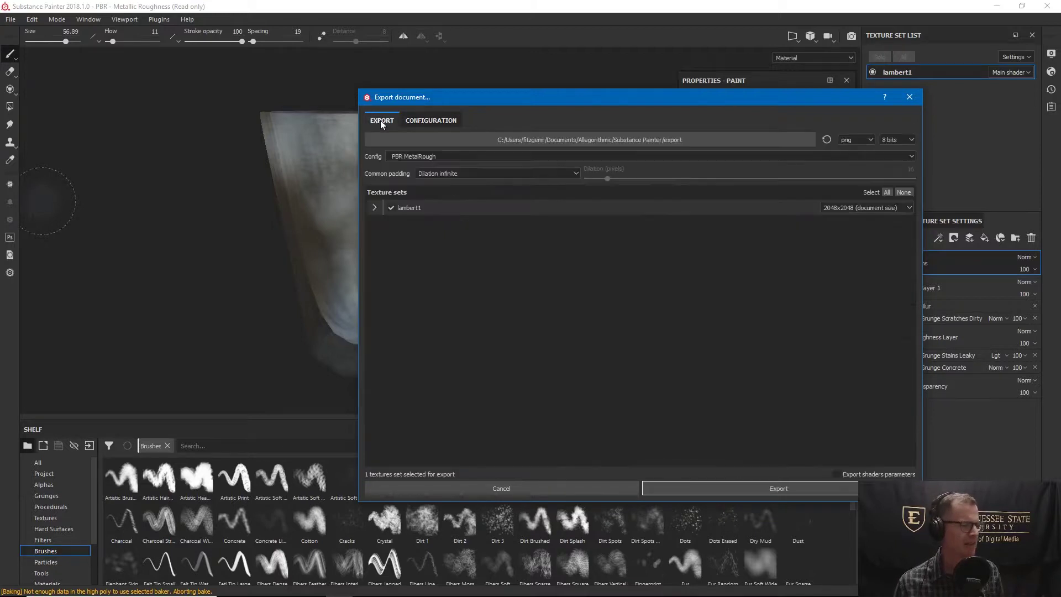
pyautogui.click(906, 155)
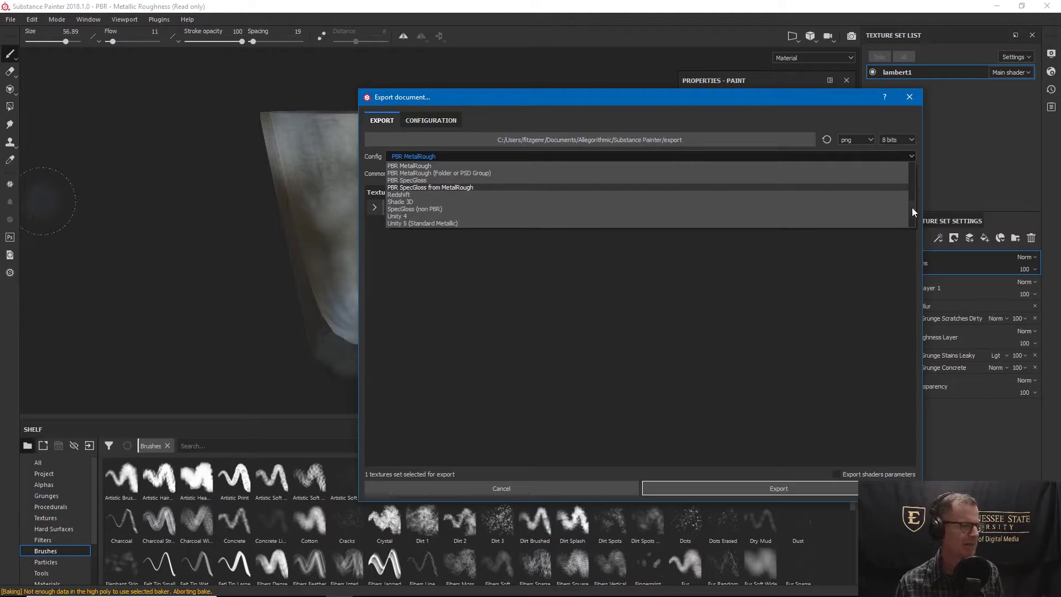
pyautogui.moveTo(912, 208)
pyautogui.mouseDown()
pyautogui.moveTo(913, 180)
pyautogui.moveTo(920, 227)
pyautogui.mouseUp()
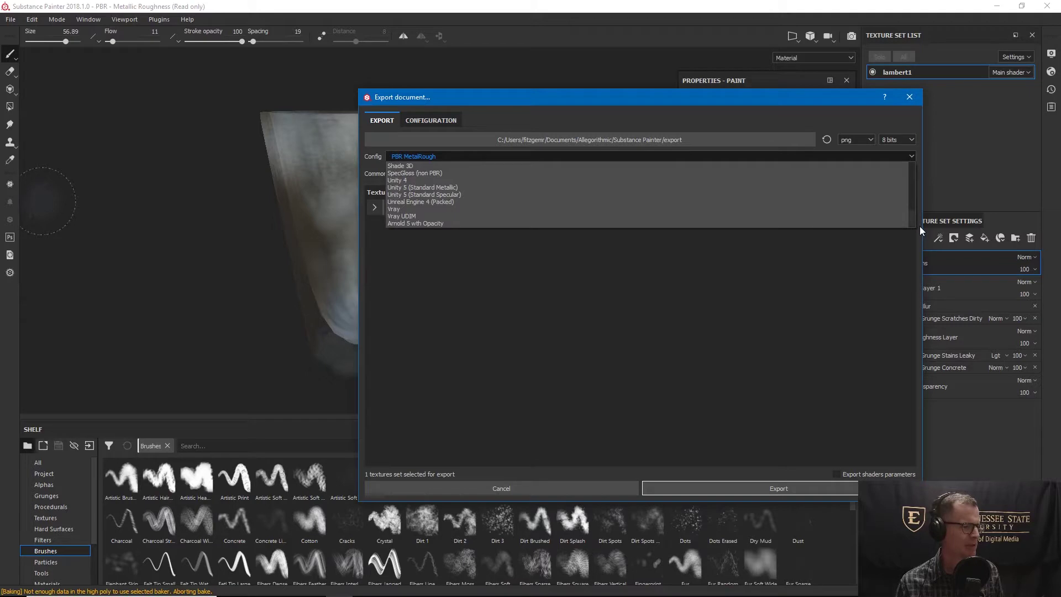
pyautogui.click(421, 222)
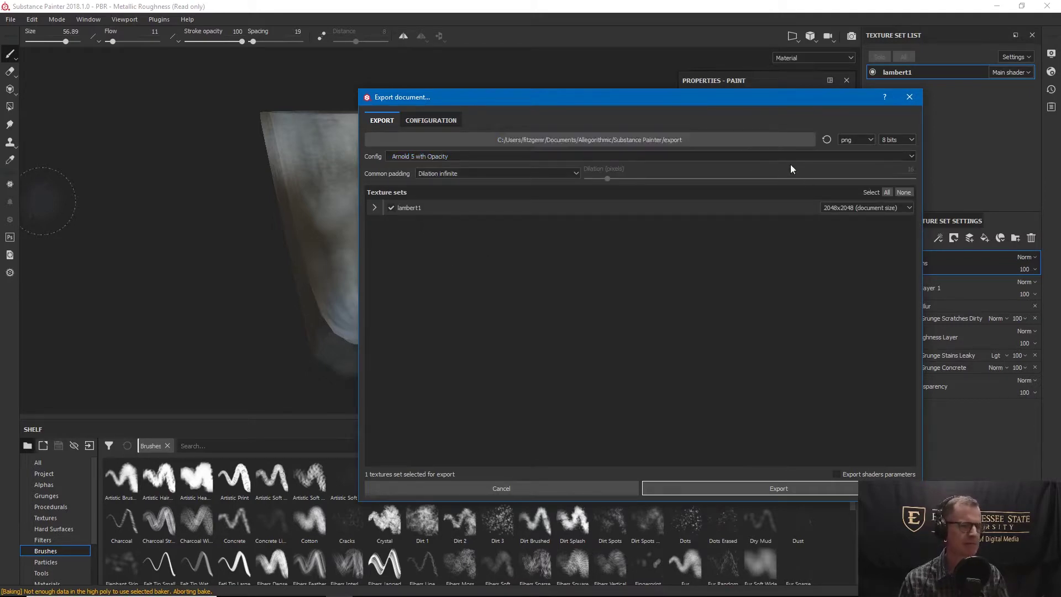
# Create a folder named "glass" on the BDEDrive (D:) drive and choose it as the export destination
pyautogui.click(661, 141)
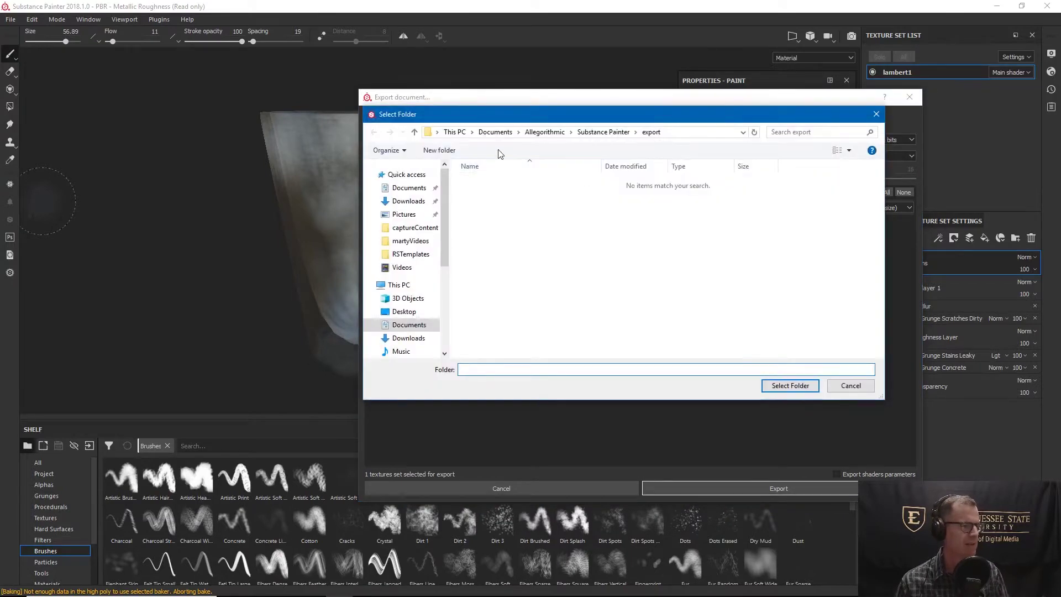
pyautogui.scroll(-3, 412, 354)
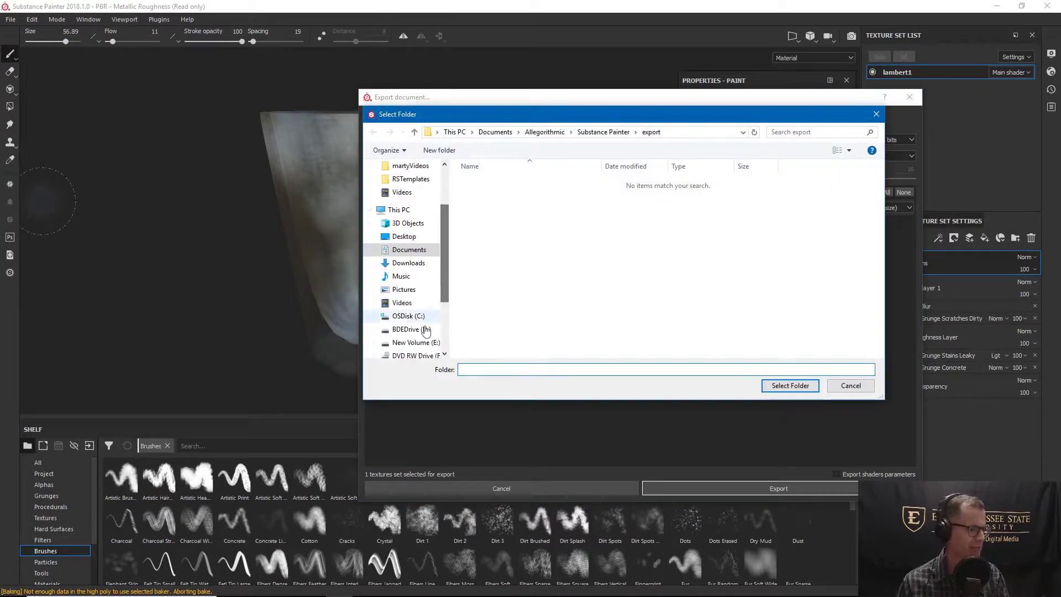
pyautogui.click(423, 330)
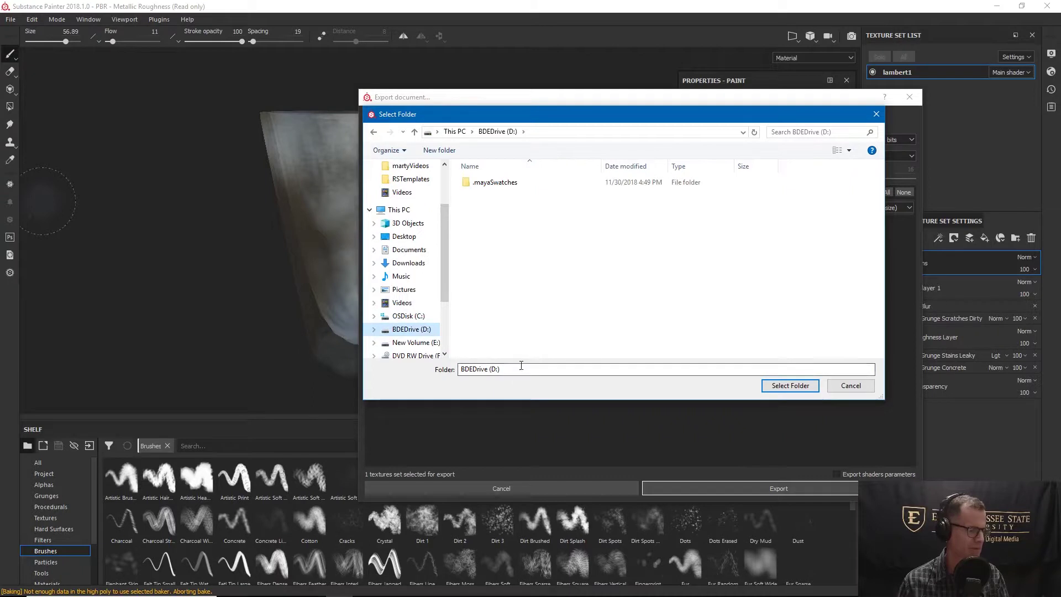
pyautogui.click(439, 150)
pyautogui.write('glass')
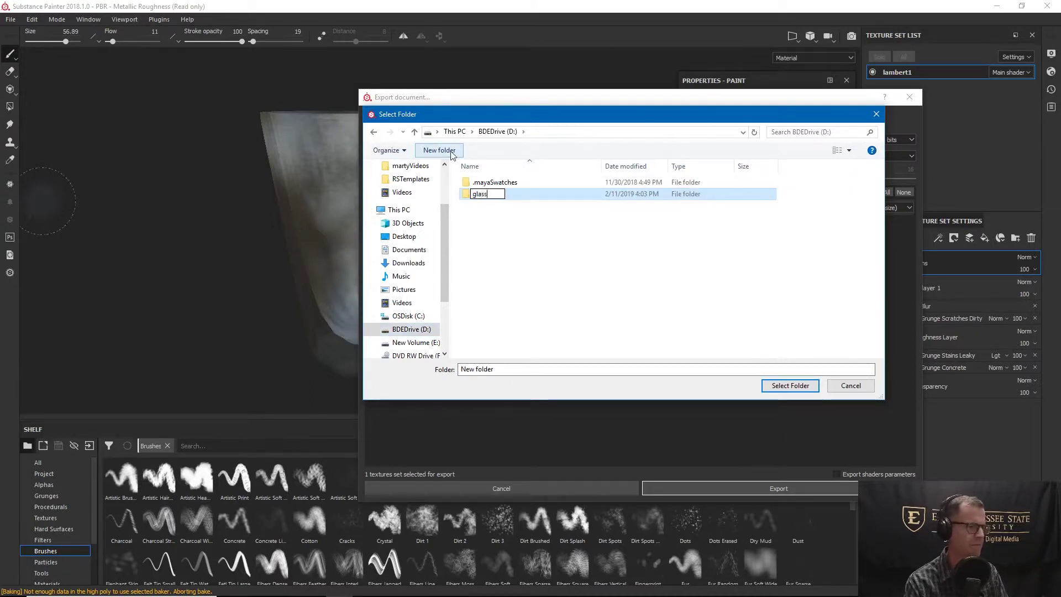
pyautogui.press('Return')
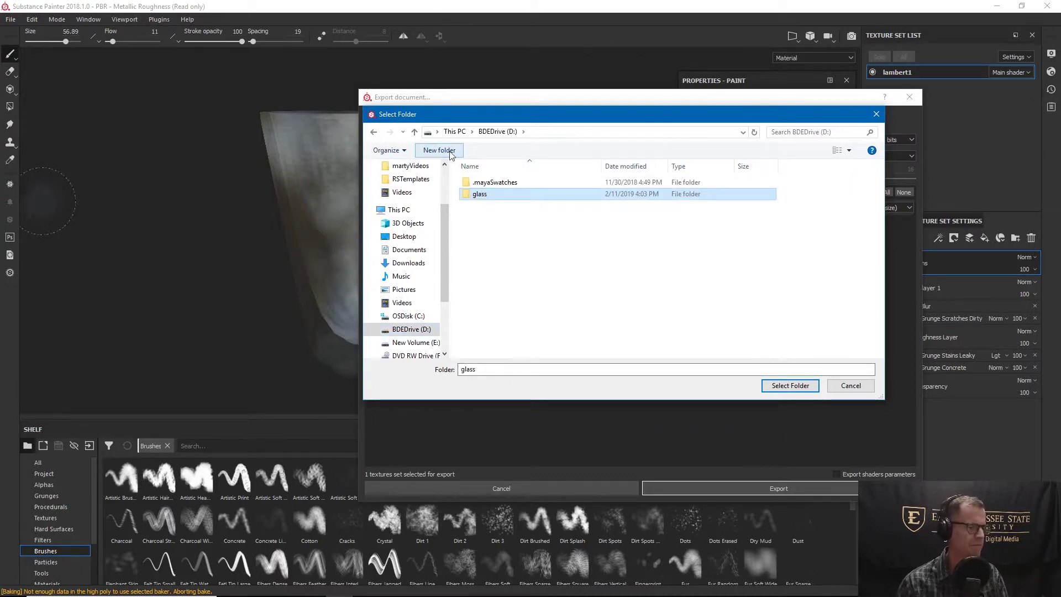
pyautogui.doubleClick(482, 195)
pyautogui.click(792, 387)
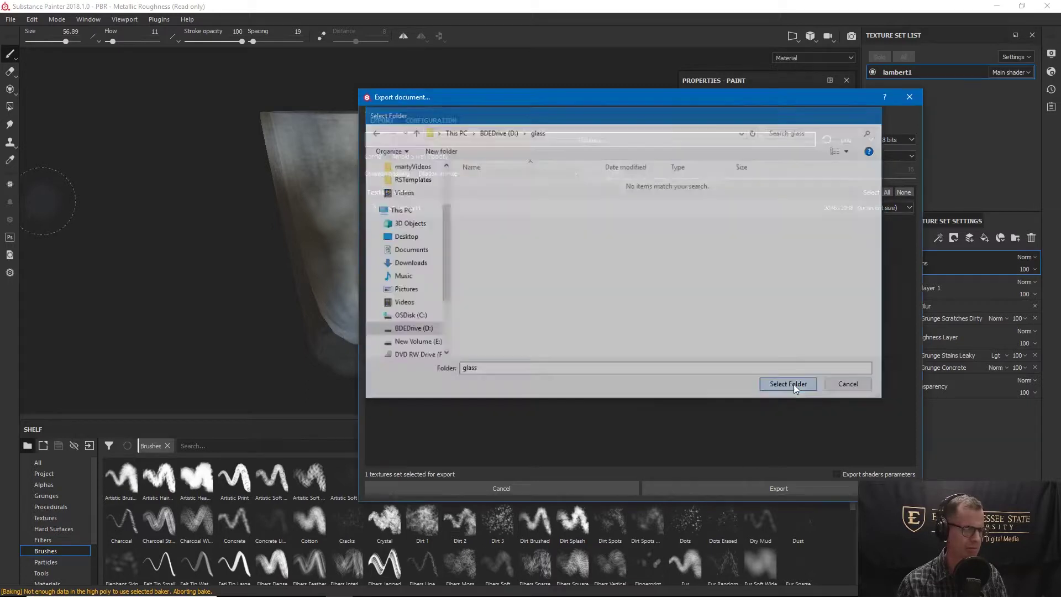
# Export the lambert1 textures, open the output folder, and move its window aside
pyautogui.click(779, 489)
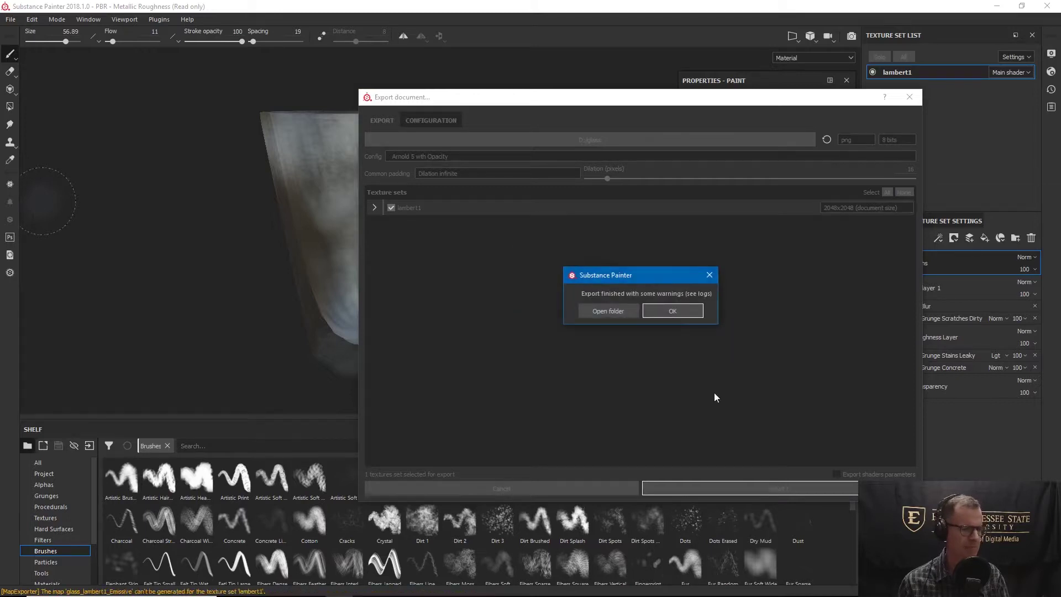
pyautogui.click(609, 311)
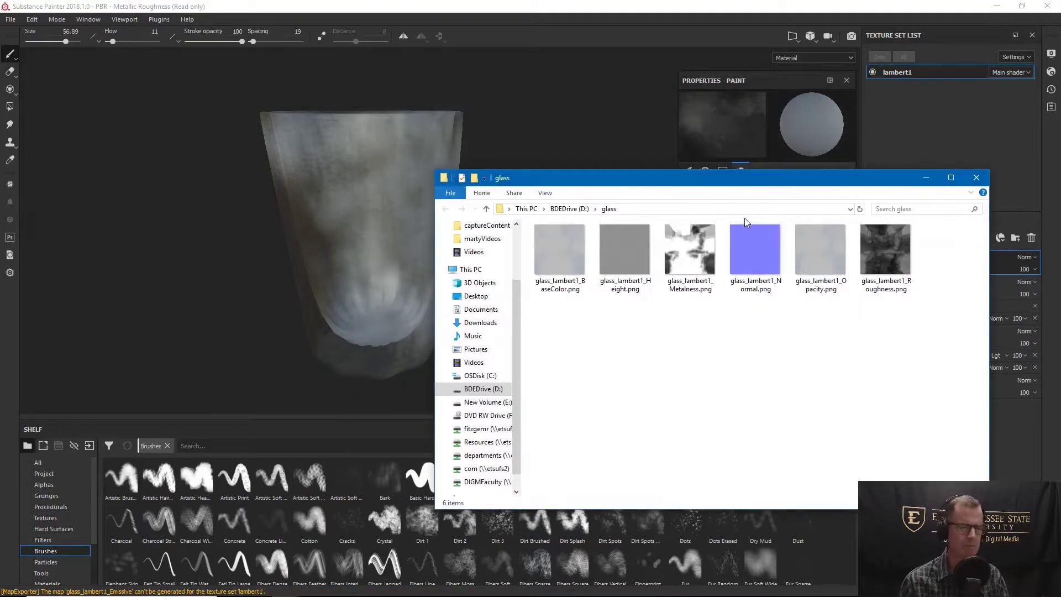
pyautogui.moveTo(733, 183); pyautogui.dragTo(771, 103)
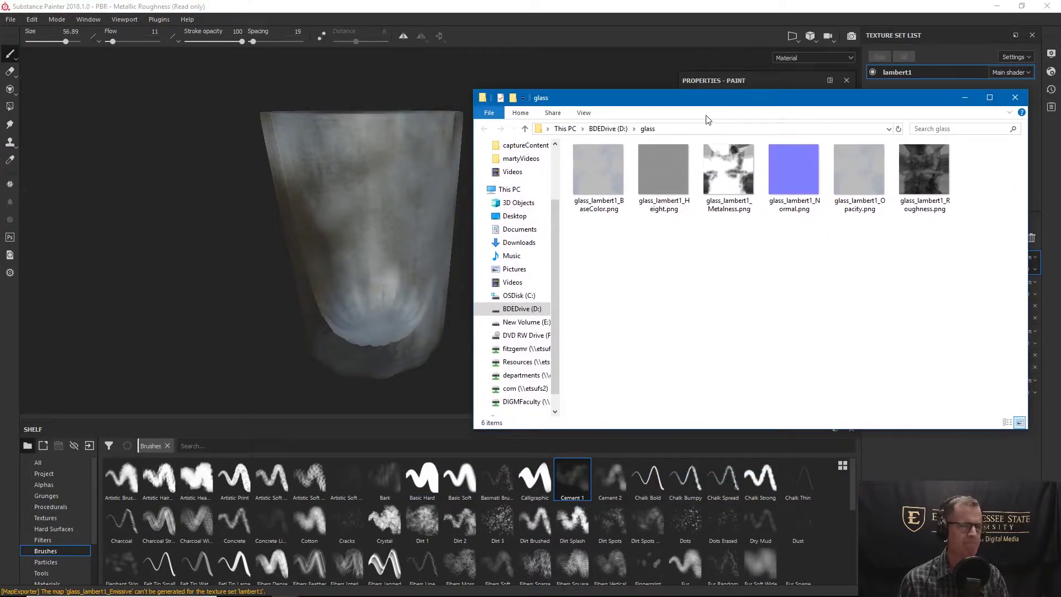
pyautogui.moveTo(689, 102); pyautogui.dragTo(914, 110)
# Switch to Maya, widen the Hypershade, and shift the S_glass shader and its shading group over to free space for texture nodes
pyautogui.click(614, 307)
pyautogui.moveTo(313, 593)
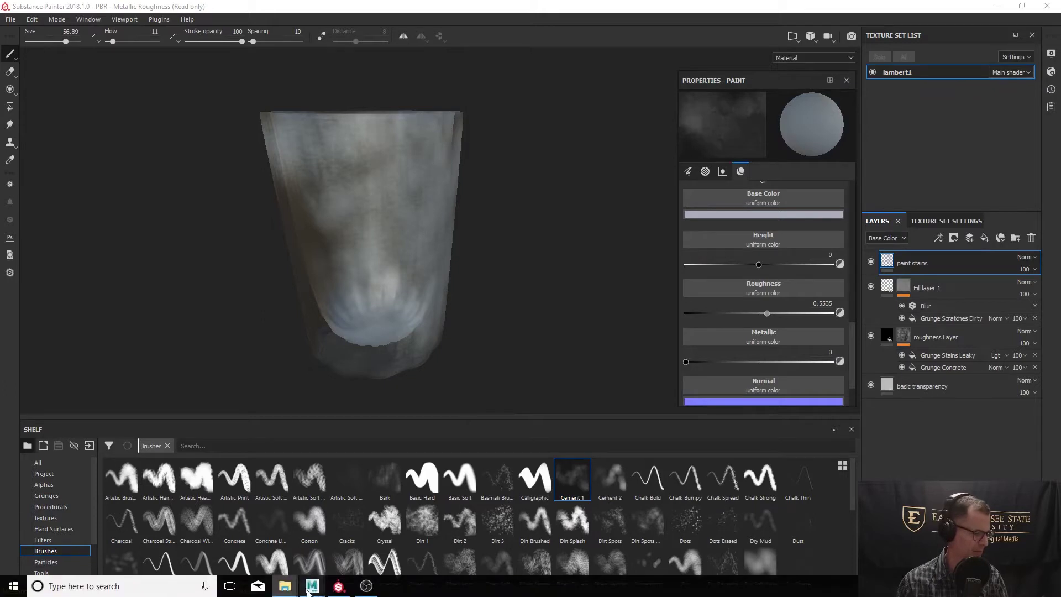
pyautogui.click(337, 556)
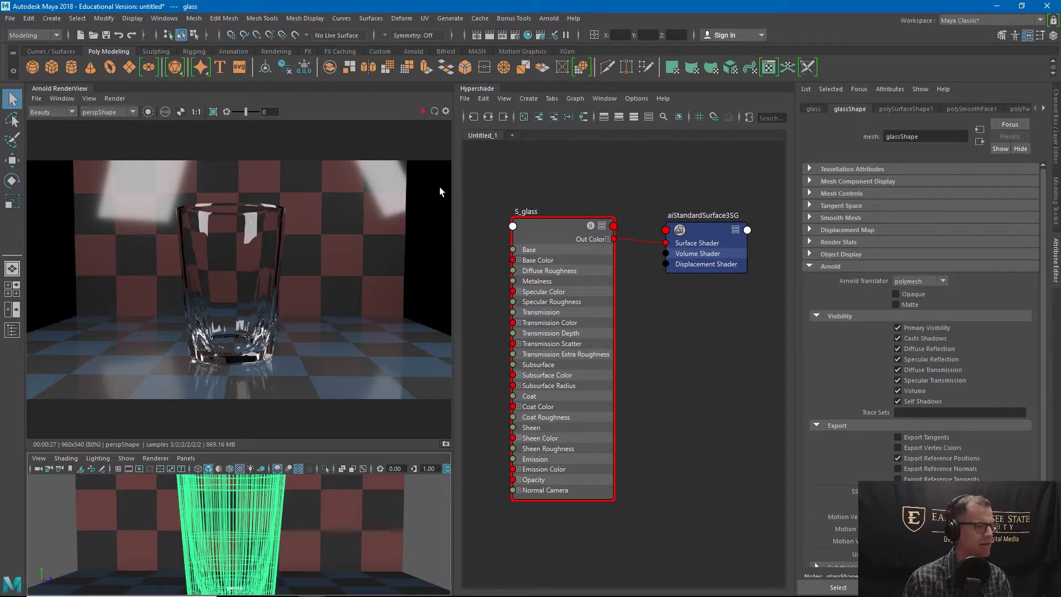
pyautogui.moveTo(453, 225); pyautogui.dragTo(241, 225)
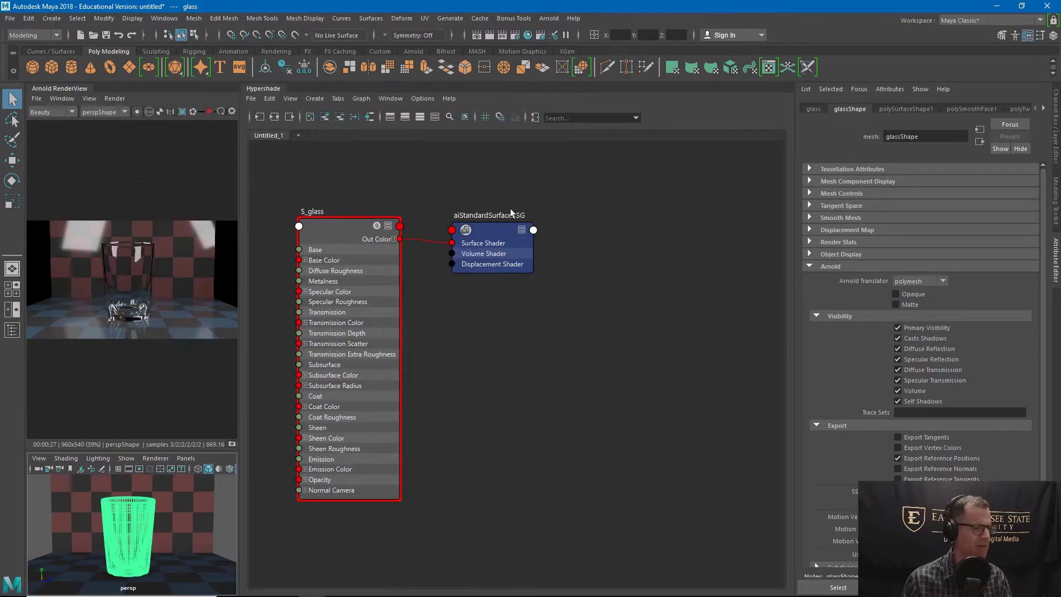
pyautogui.moveTo(281, 190); pyautogui.dragTo(655, 533)
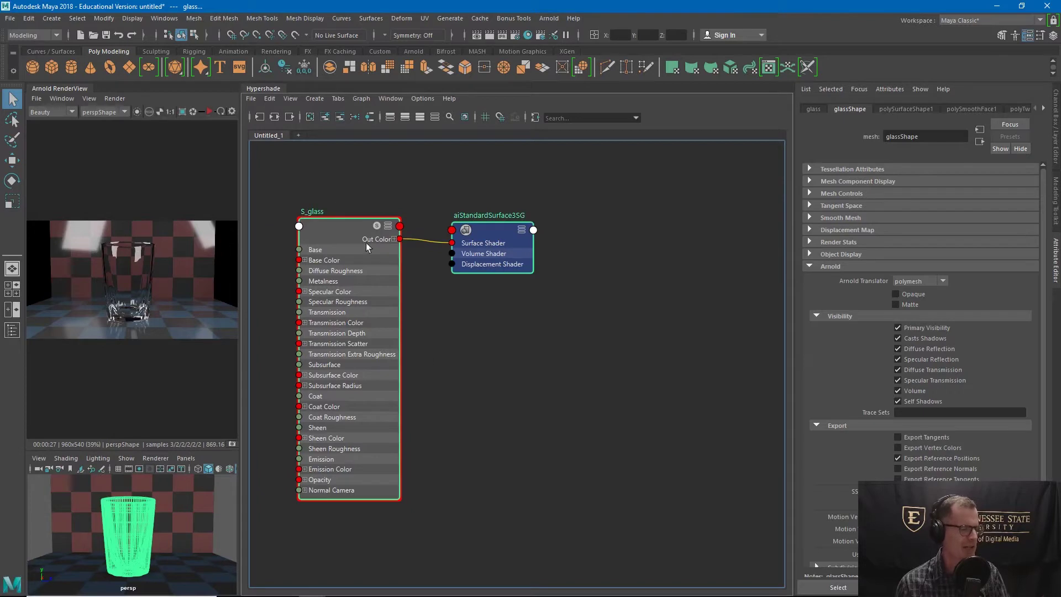
pyautogui.moveTo(331, 237); pyautogui.dragTo(543, 230)
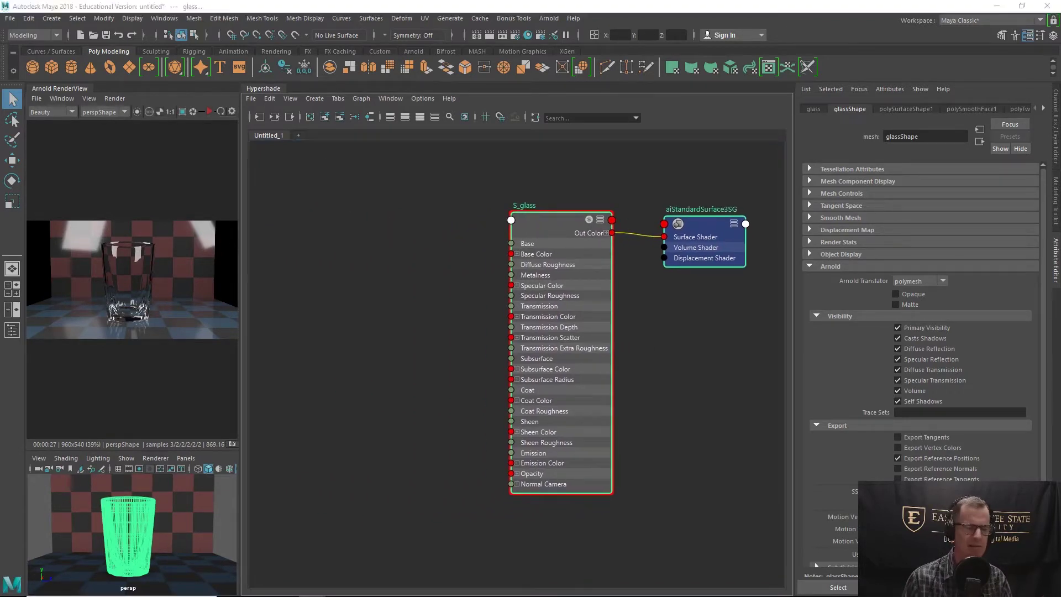
# Bring the exported BaseColor, Roughness, Normal and Opacity images into the Hypershade as file nodes beside S_glass, and move the texture folder window into view
pyautogui.moveTo(1060, 354); pyautogui.dragTo(303, 247)
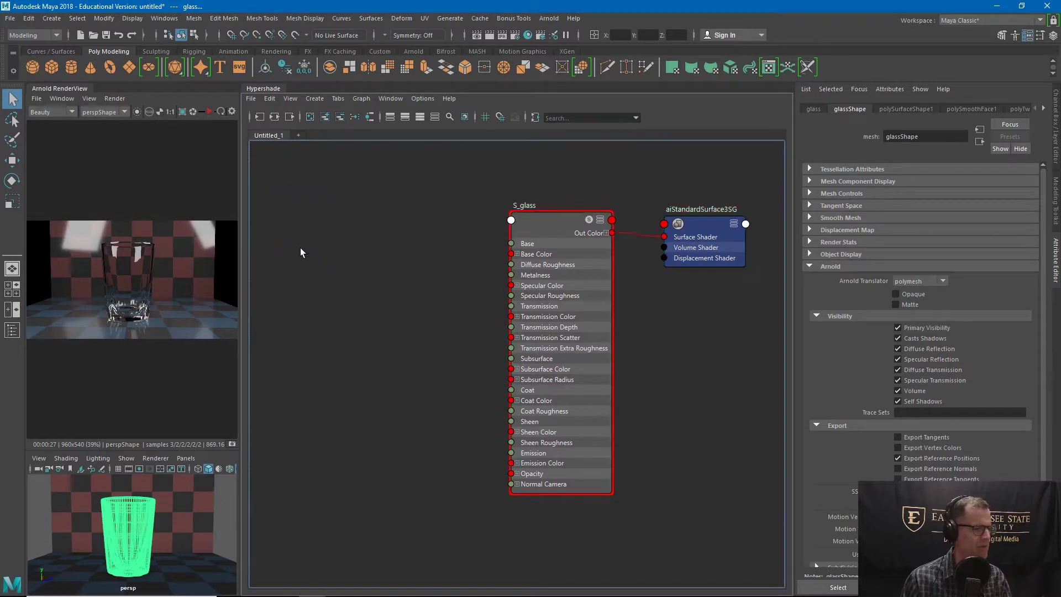
pyautogui.moveTo(444, 285); pyautogui.dragTo(386, 255)
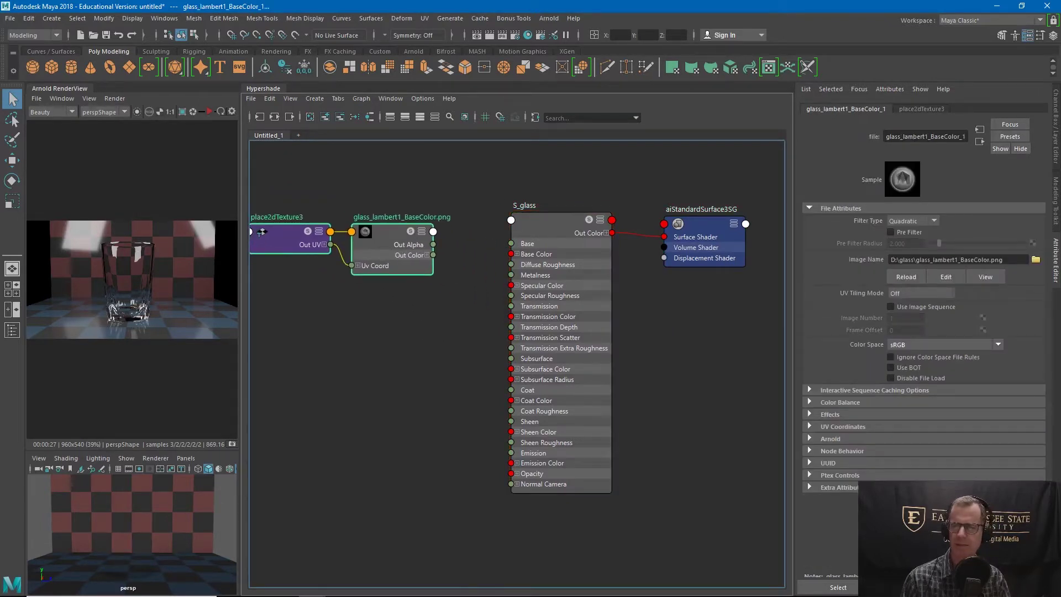
pyautogui.moveTo(1060, 386); pyautogui.dragTo(293, 352)
pyautogui.moveTo(353, 317); pyautogui.dragTo(397, 346)
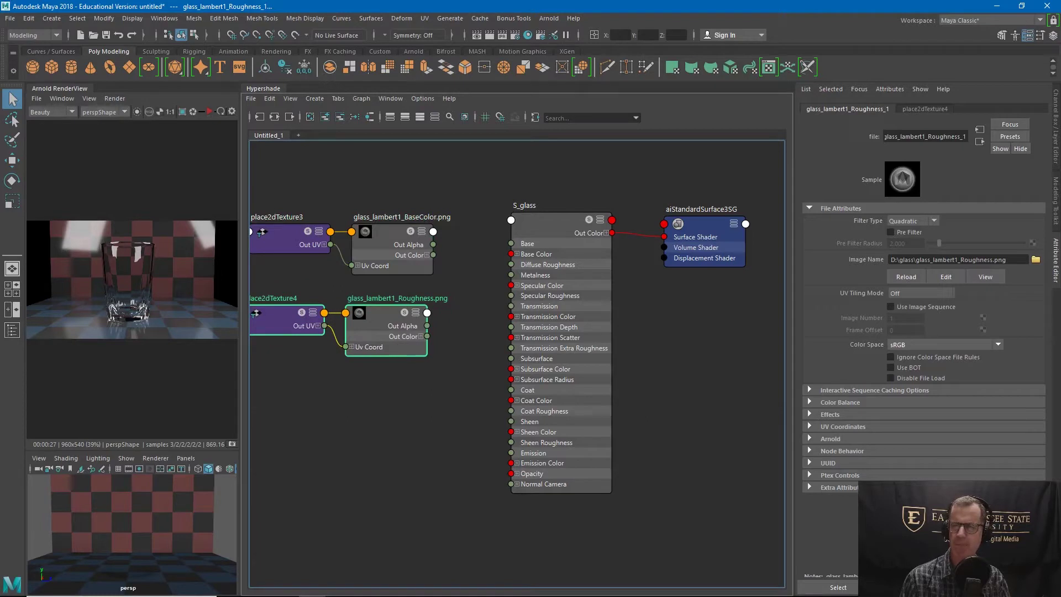
pyautogui.moveTo(1017, 461); pyautogui.dragTo(300, 478)
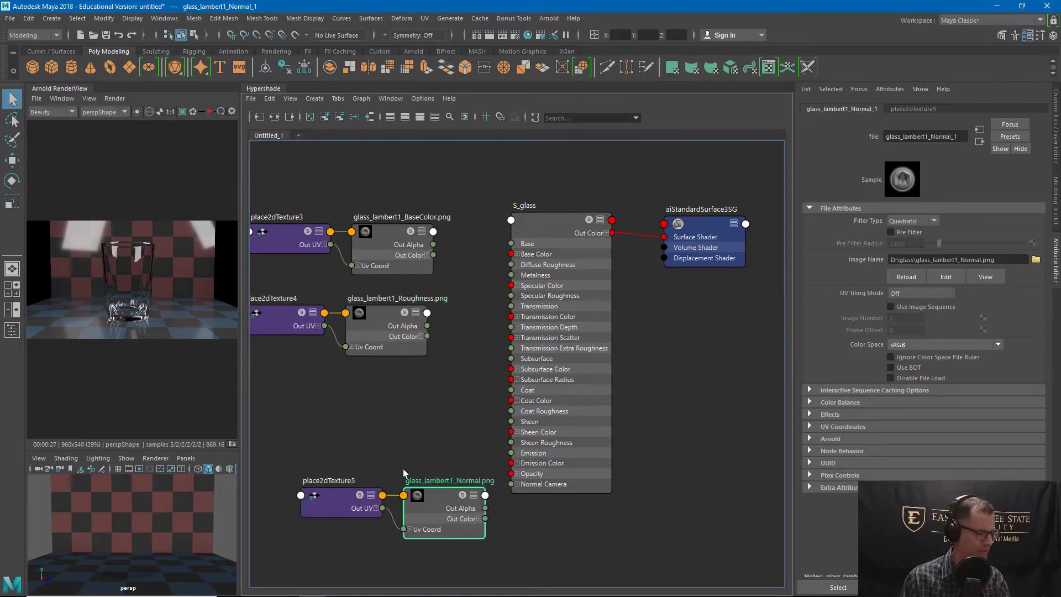
pyautogui.moveTo(416, 555); pyautogui.dragTo(356, 503)
pyautogui.moveTo(1017, 461); pyautogui.dragTo(384, 405)
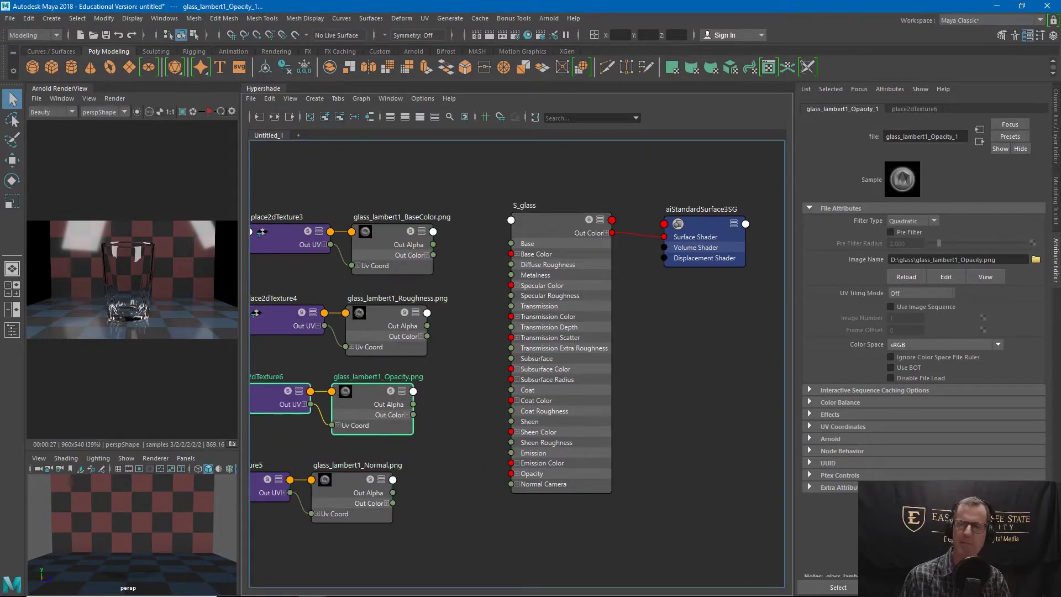
pyautogui.moveTo(1060, 154); pyautogui.dragTo(771, 155)
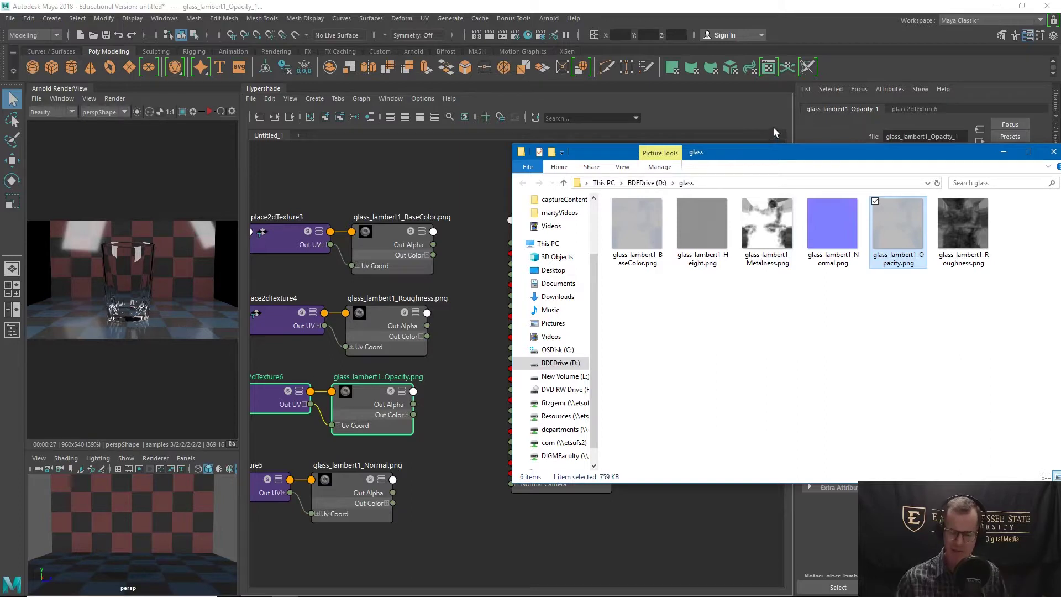
# Clear the texture folder window out of the way and set the Normal texture's color space to Raw
pyautogui.moveTo(799, 156); pyautogui.dragTo(1060, 154)
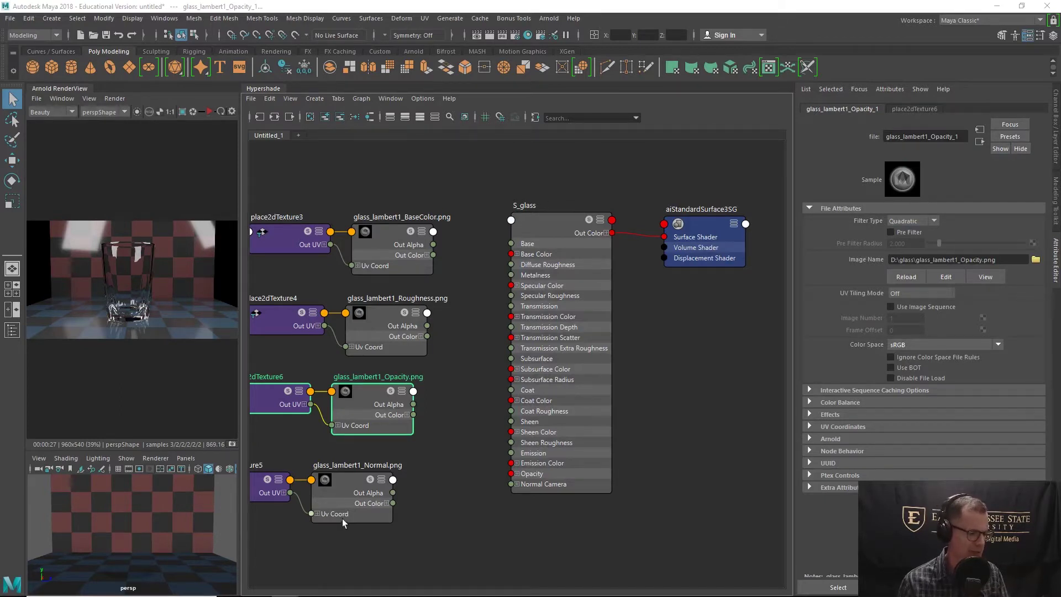
pyautogui.click(350, 492)
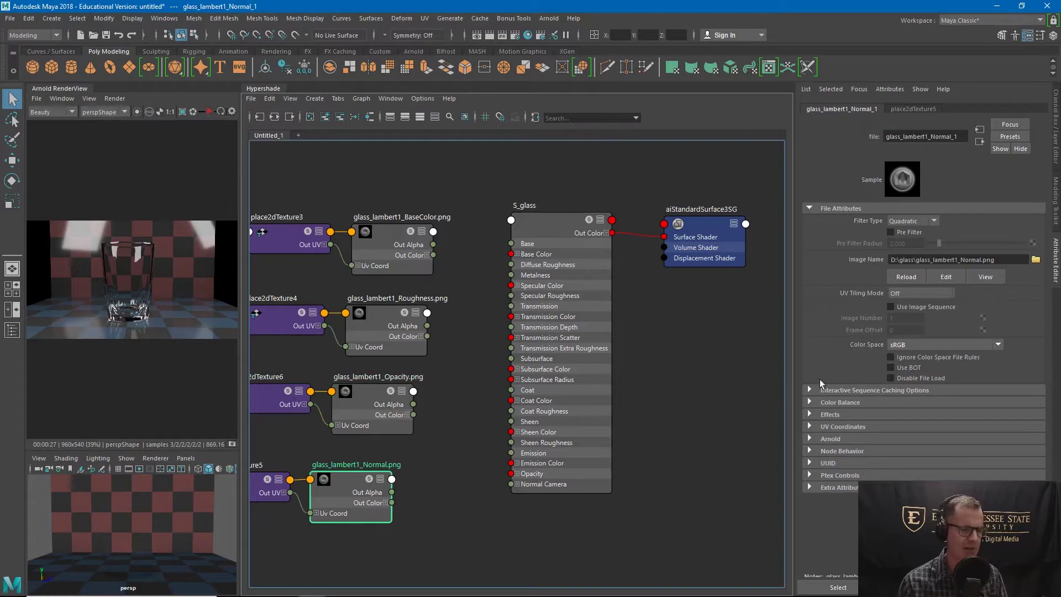
pyautogui.click(924, 345)
pyautogui.moveTo(994, 419); pyautogui.dragTo(997, 401)
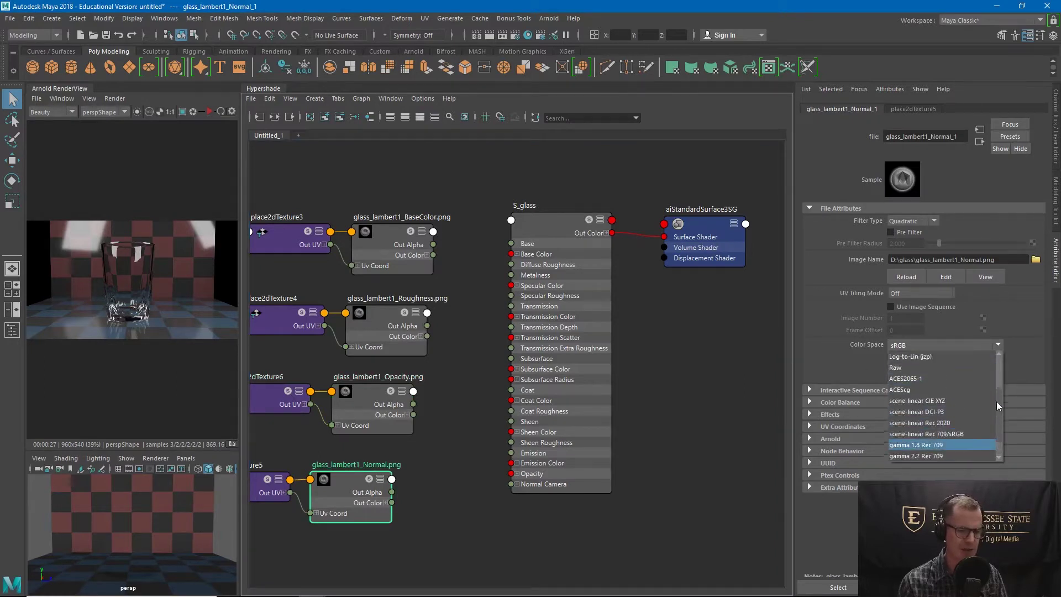
pyautogui.click(727, 369)
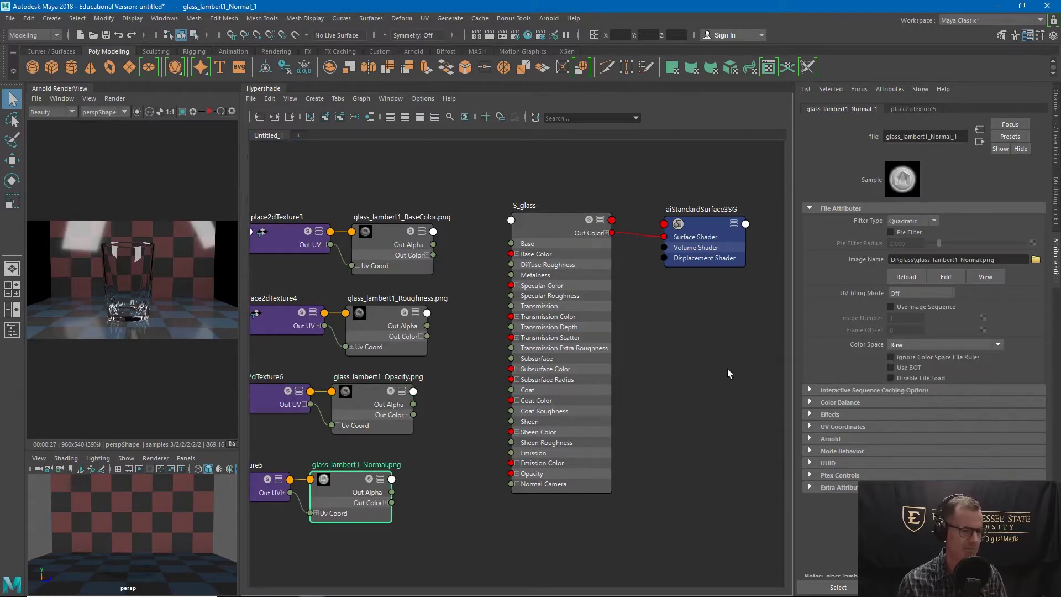
# Bring up the Opacity texture's color space options, set the Roughness texture's color space to Raw, and select the BaseColor node
pyautogui.click(366, 403)
pyautogui.click(998, 344)
pyautogui.moveTo(998, 364)
pyautogui.mouseDown()
pyautogui.moveTo(998, 405)
pyautogui.moveTo(999, 383)
pyautogui.mouseUp()
pyautogui.press('Escape')
pyautogui.click(387, 325)
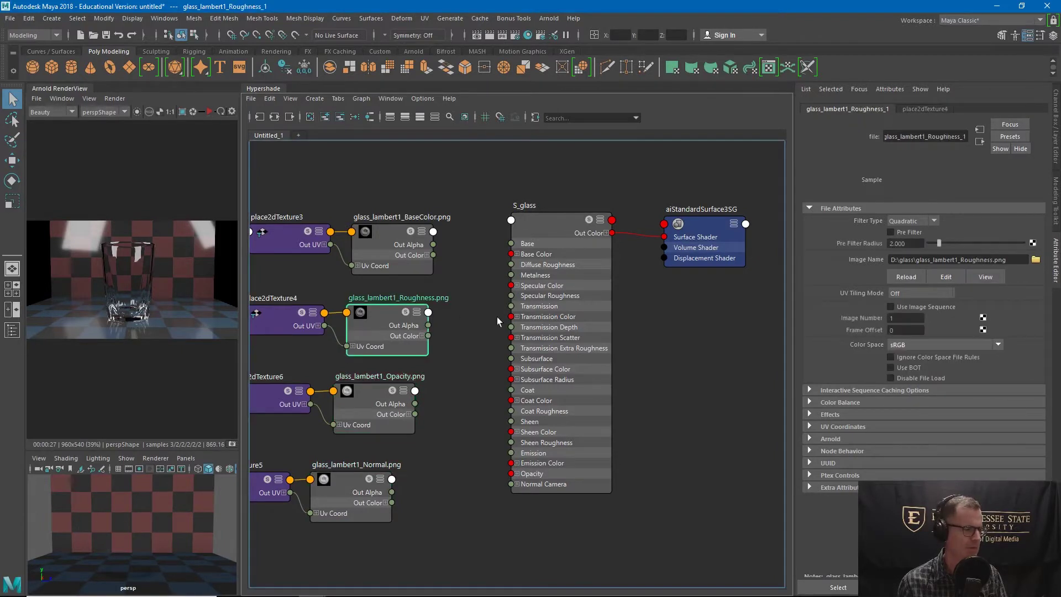
pyautogui.click(998, 344)
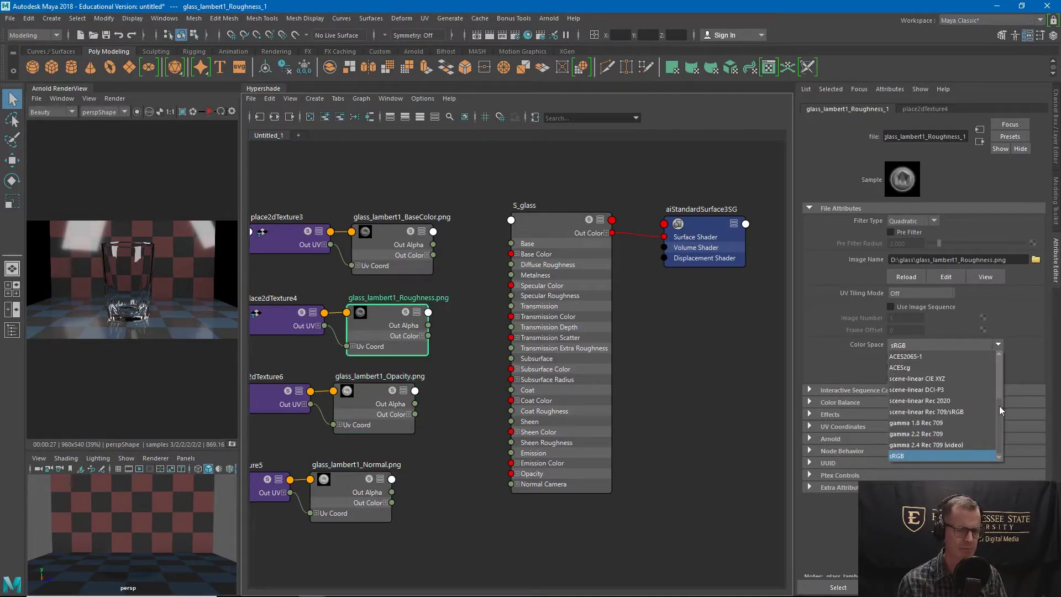
pyautogui.moveTo(1000, 406); pyautogui.dragTo(998, 379)
pyautogui.click(945, 389)
pyautogui.click(394, 243)
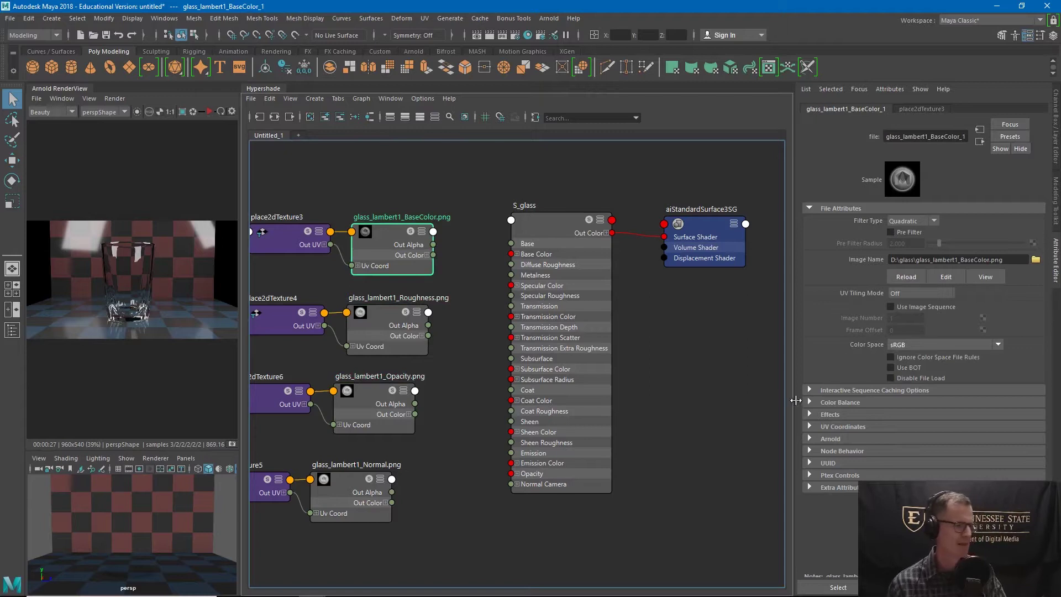
# Shift the Roughness file node aside, expand its Out Color, and connect Out Color R to Specular Roughness on S_glass
pyautogui.click(367, 346)
pyautogui.moveTo(374, 332); pyautogui.dragTo(343, 337)
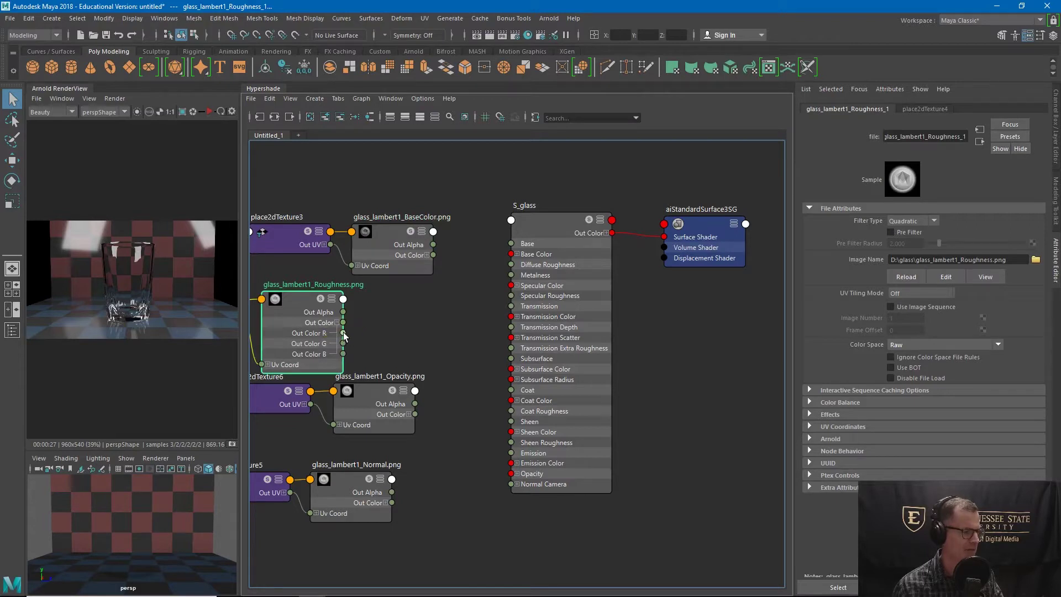
pyautogui.moveTo(438, 325); pyautogui.dragTo(516, 297)
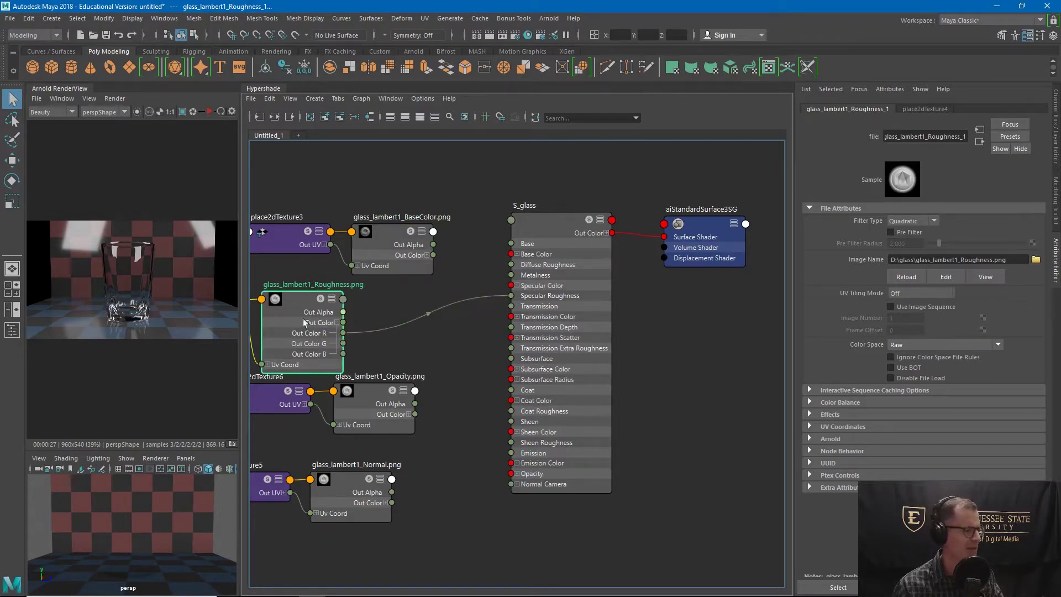
# Widen the render view and delete the direct connection between the Roughness texture and Specular Roughness
pyautogui.moveTo(238, 335); pyautogui.dragTo(349, 335)
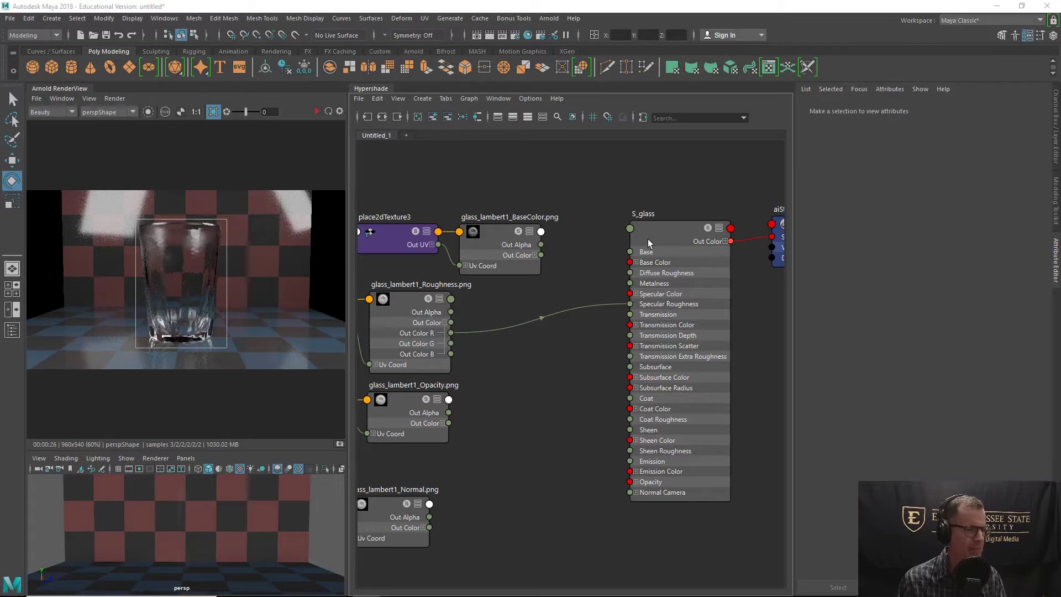
pyautogui.moveTo(532, 309); pyautogui.dragTo(552, 339)
pyautogui.press('Delete')
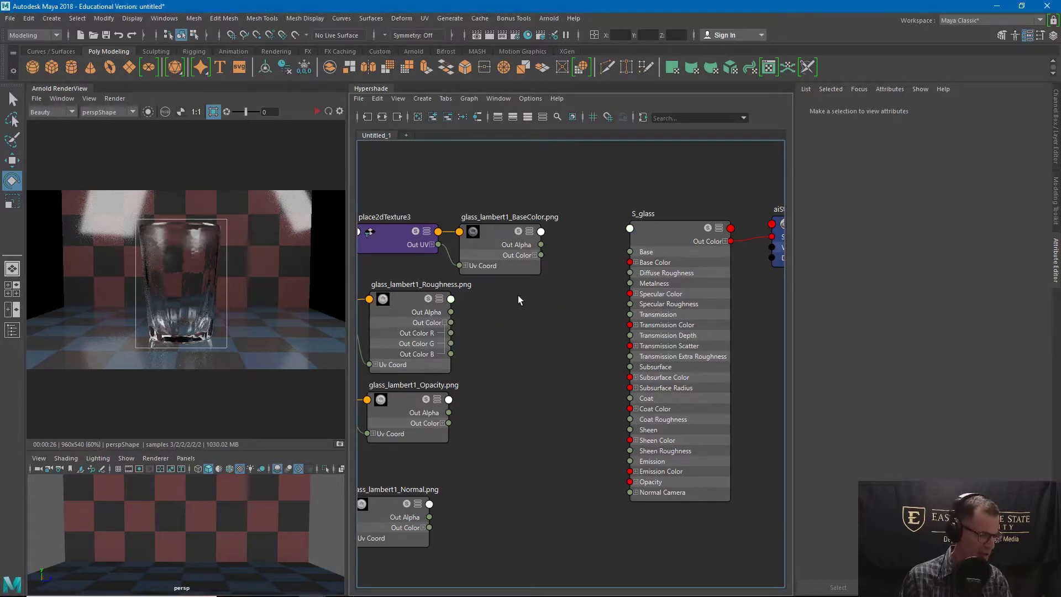
# Create a remapHsv node in the Hypershade and place it between the Roughness texture and S_glass
pyautogui.press('Tab')
pyautogui.write('remap')
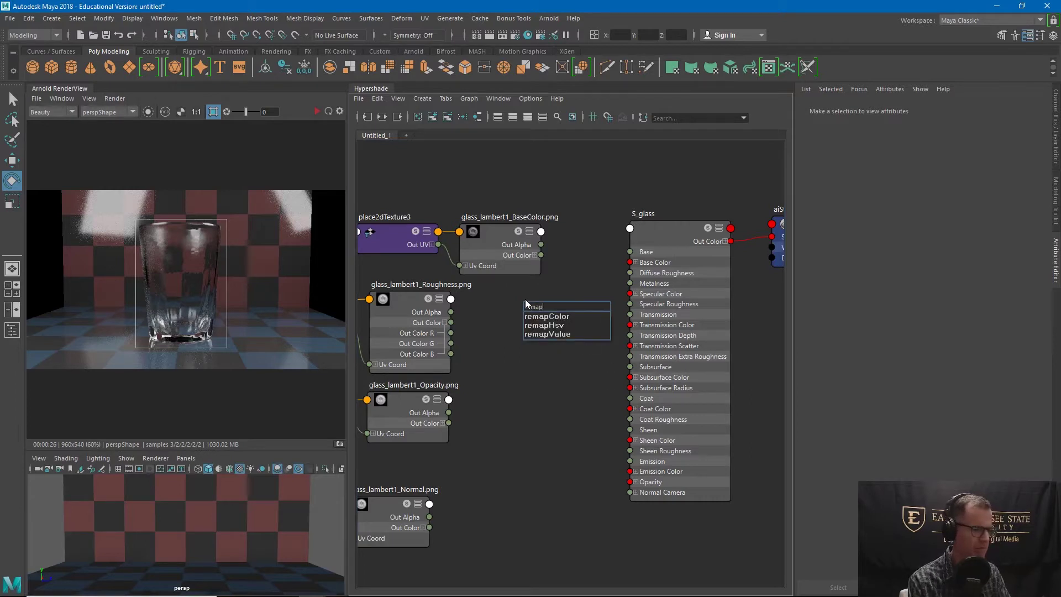
pyautogui.press('Down')
pyautogui.press('Down')
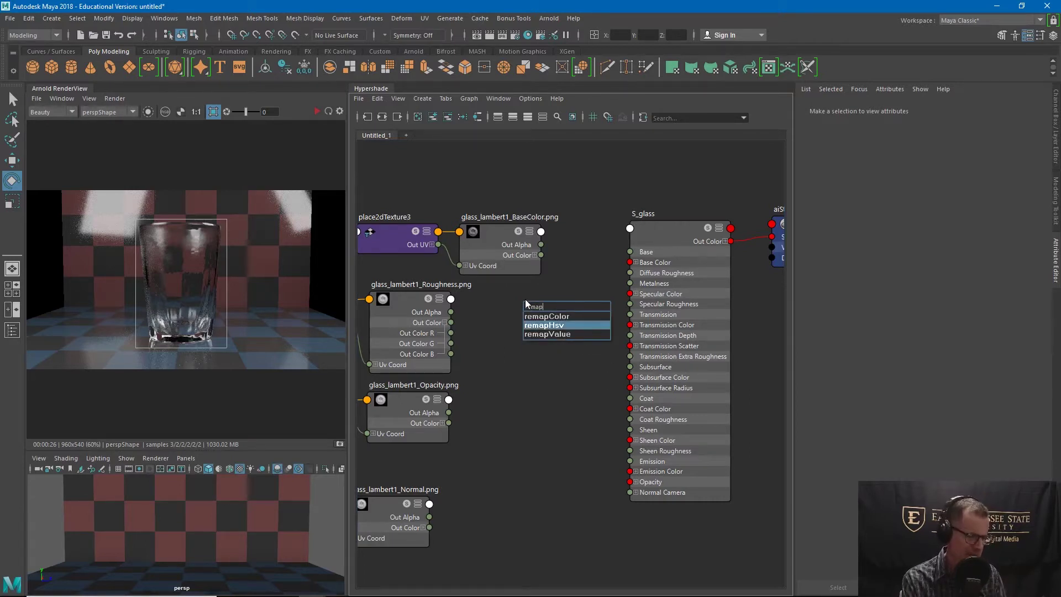
pyautogui.press('Return')
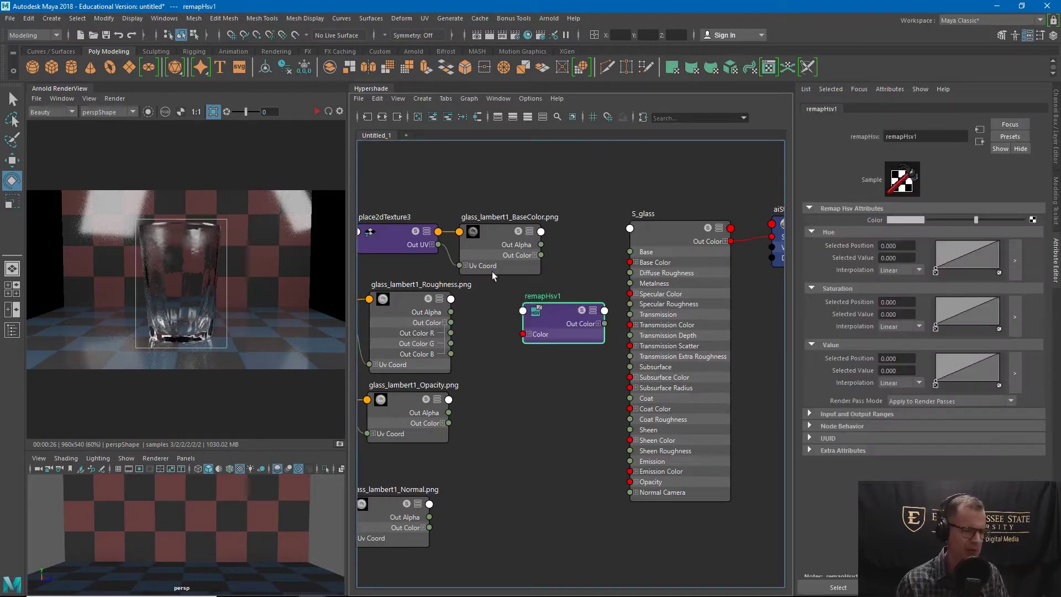
pyautogui.moveTo(560, 314); pyautogui.dragTo(519, 311)
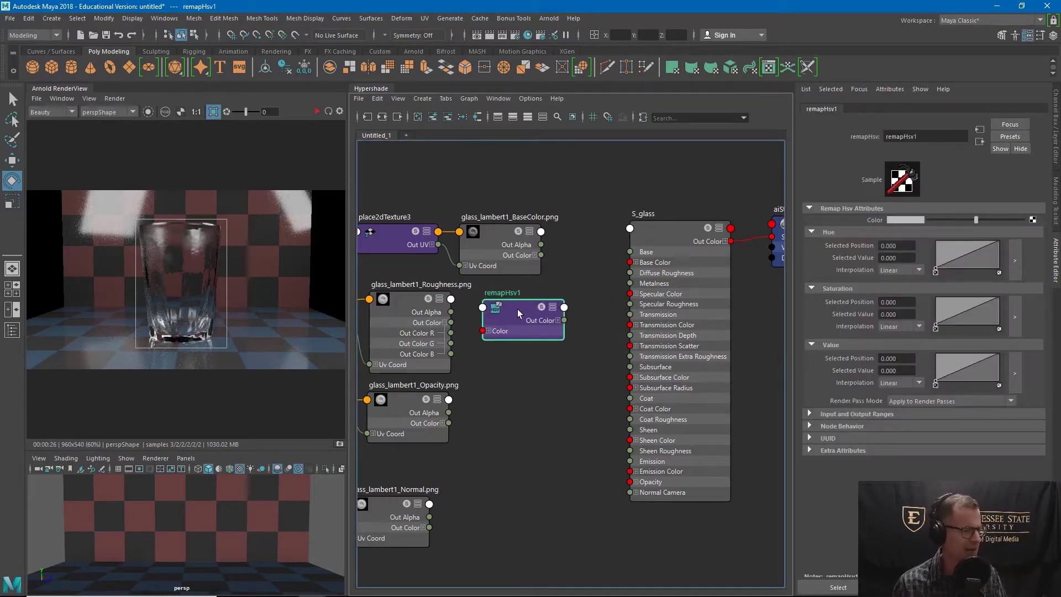
# Connect Roughness Out Color to the remapHsv Color input and its Out Color R to S_glass's Specular Roughness, and start the Arnold render
pyautogui.moveTo(471, 335); pyautogui.dragTo(482, 330)
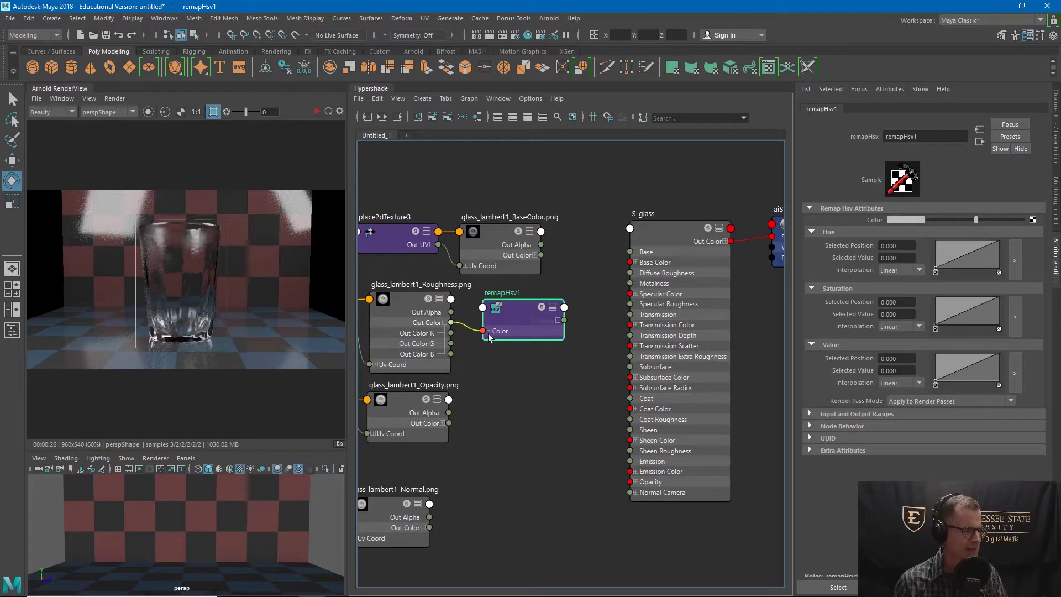
pyautogui.click(559, 320)
pyautogui.moveTo(564, 332); pyautogui.dragTo(631, 305)
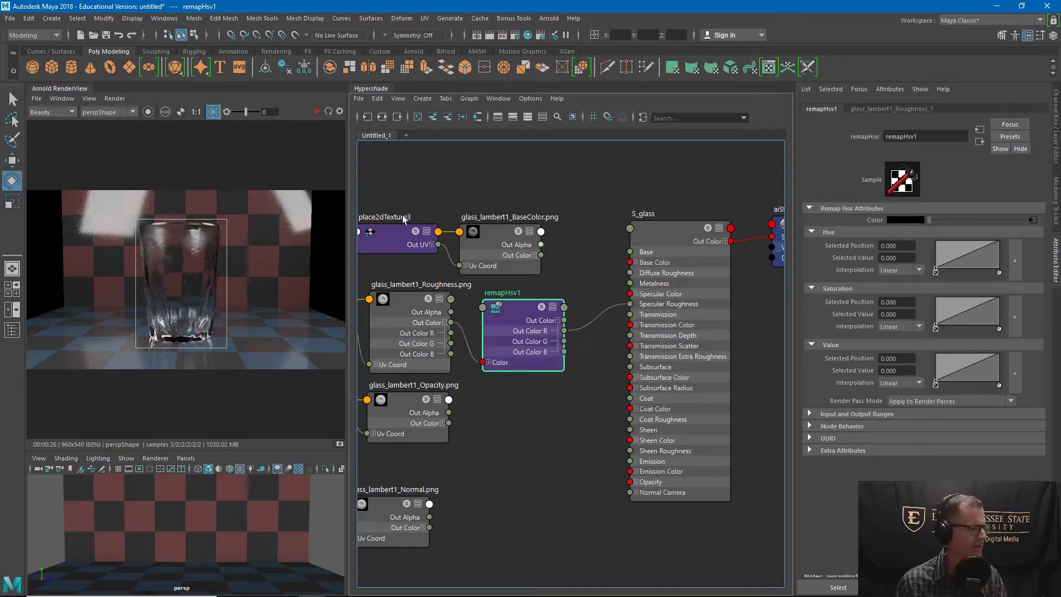
pyautogui.click(317, 111)
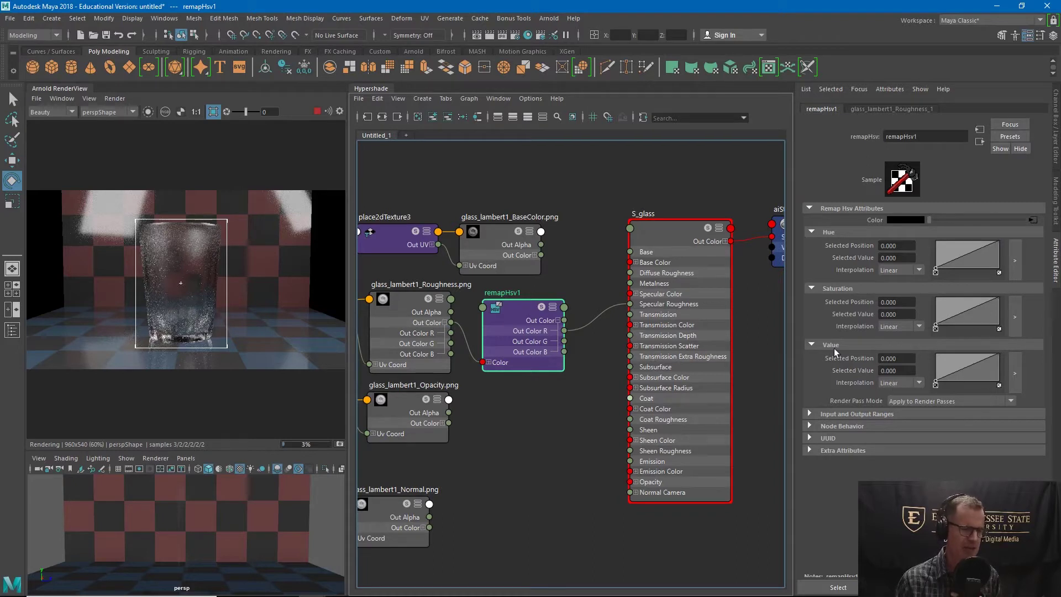
# Collapse the remapHsv Hue and Saturation sections, and shift the Value curve's start point to a position of about 0.635
pyautogui.click(812, 288)
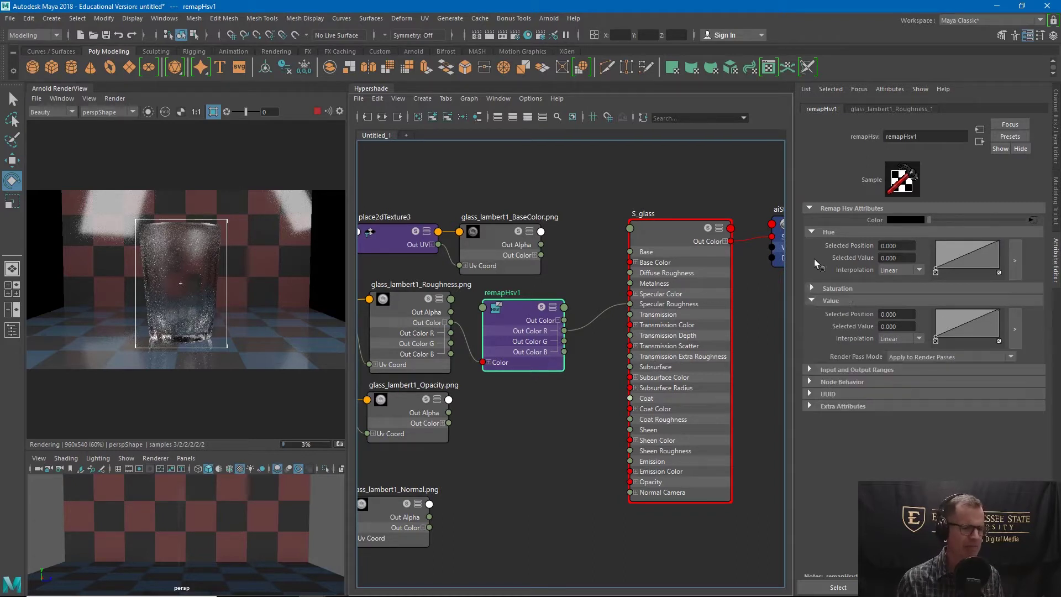
pyautogui.click(811, 232)
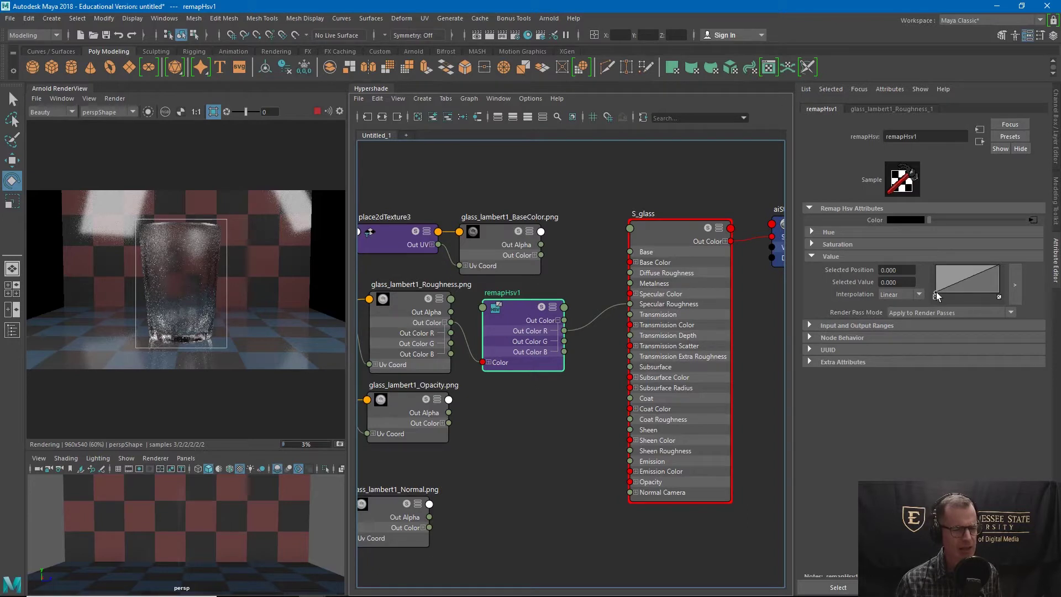
pyautogui.moveTo(936, 294); pyautogui.dragTo(944, 294)
pyautogui.moveTo(950, 298); pyautogui.dragTo(976, 300)
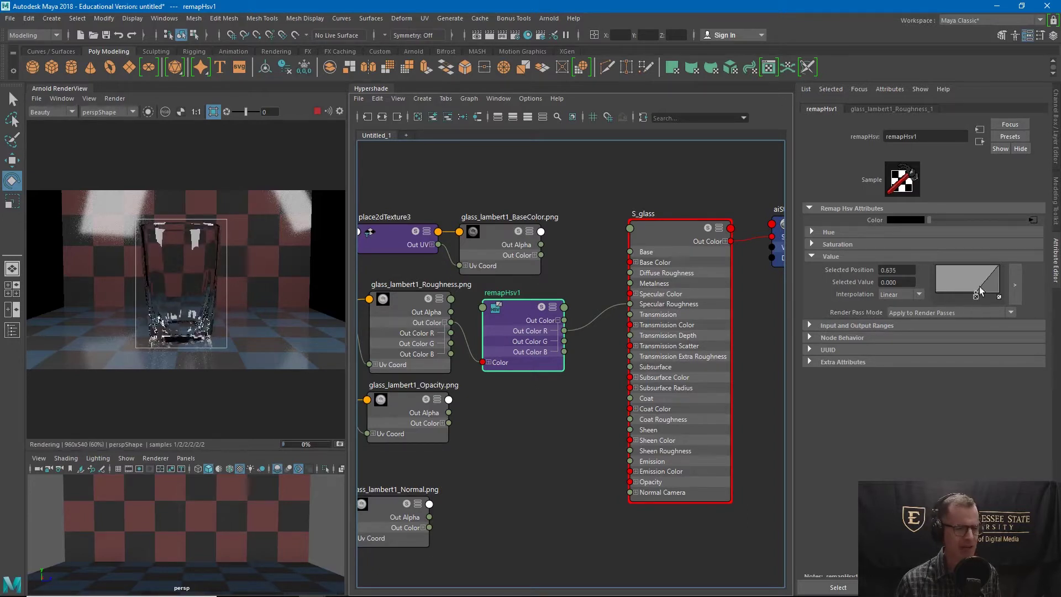
# Open the enlarged Value curve and reshape it with a zero point at about 0.179 and another at position 0.434, value 0.676
pyautogui.click(1016, 284)
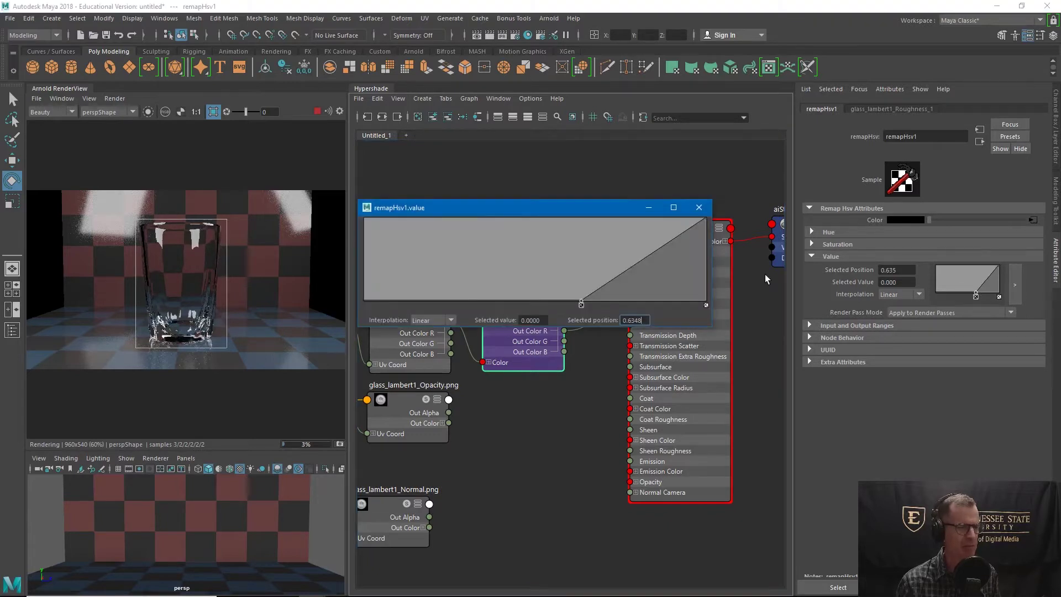
pyautogui.moveTo(593, 210); pyautogui.dragTo(635, 165)
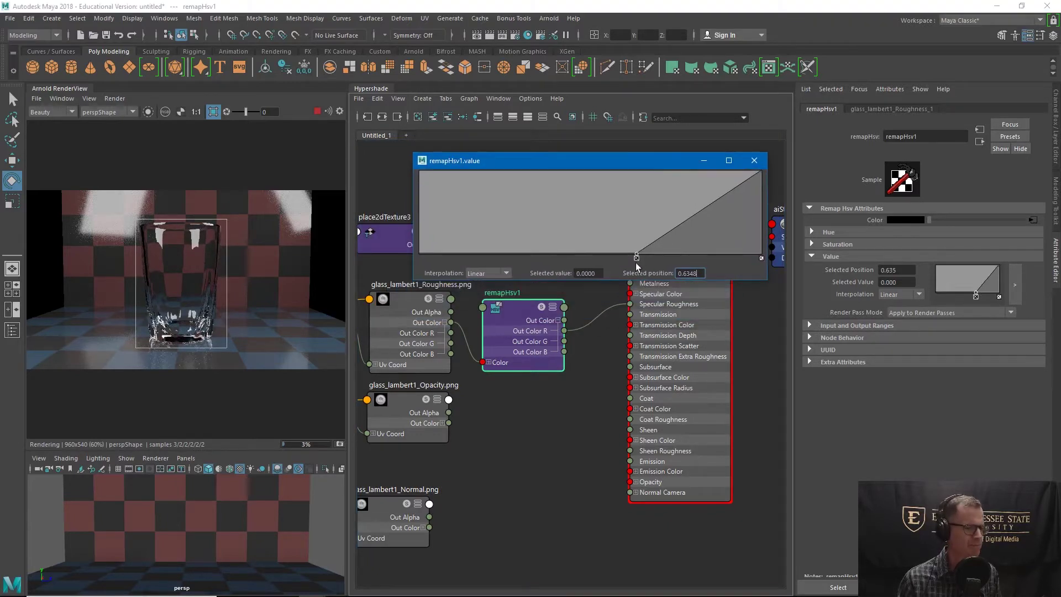
pyautogui.click(635, 257)
pyautogui.moveTo(625, 255)
pyautogui.mouseDown()
pyautogui.moveTo(500, 274)
pyautogui.moveTo(502, 258)
pyautogui.moveTo(479, 261)
pyautogui.moveTo(509, 204)
pyautogui.moveTo(571, 196)
pyautogui.mouseUp()
pyautogui.click(509, 237)
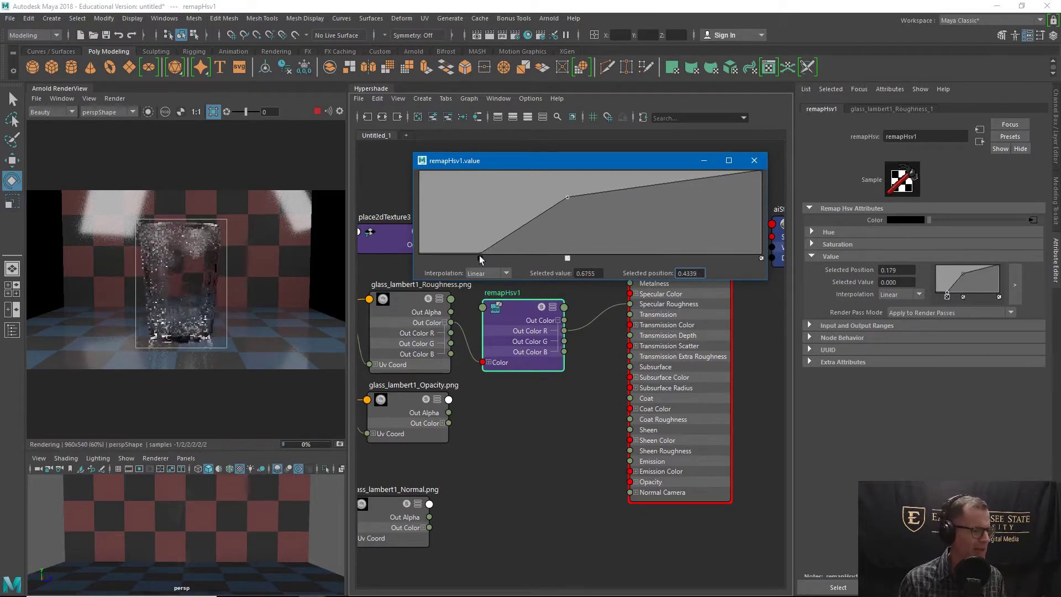
# Move the Value curve's zero point to about 0.248, lower the middle point to about 0.344, and close the curve window
pyautogui.moveTo(486, 256); pyautogui.dragTo(506, 258)
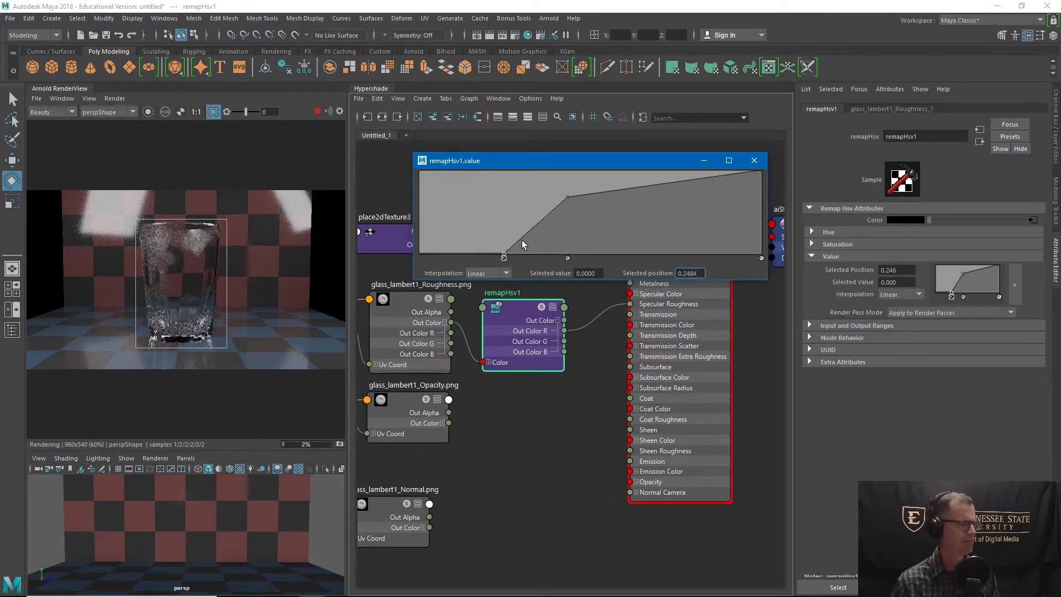
pyautogui.moveTo(567, 195); pyautogui.dragTo(567, 225)
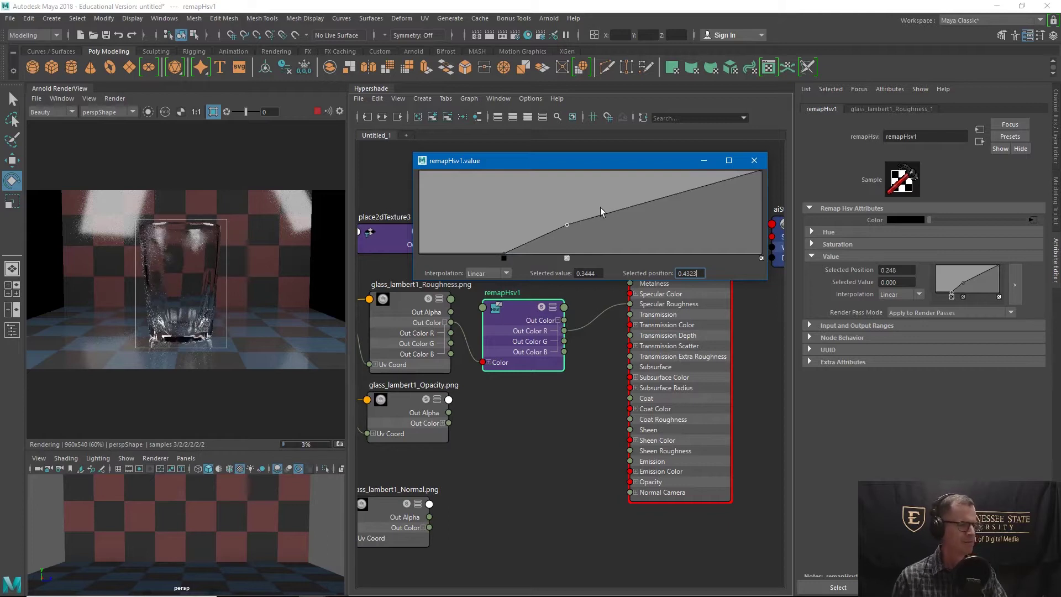
pyautogui.click(753, 161)
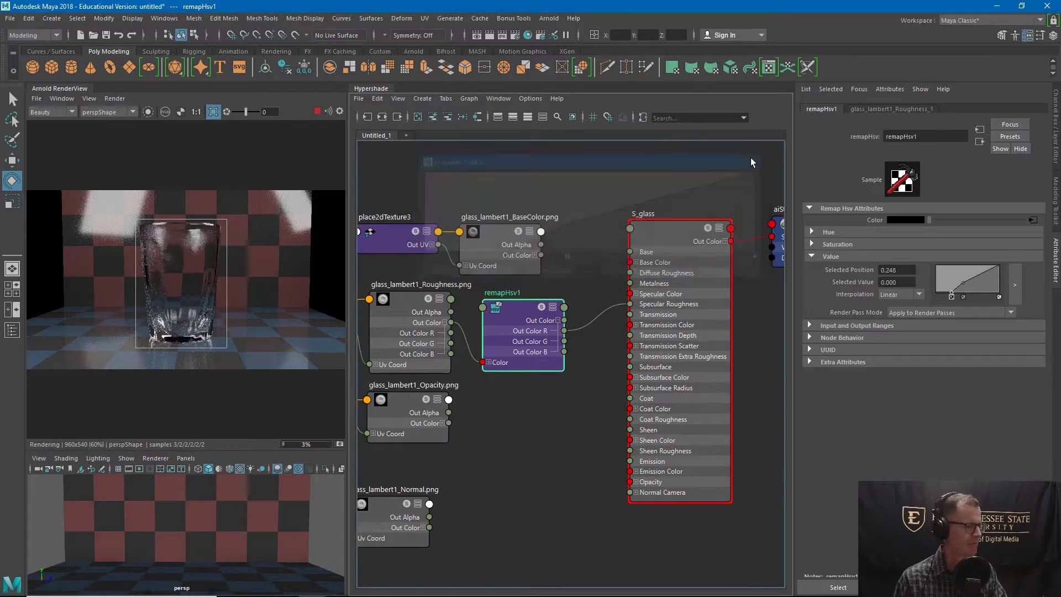
# Create an aiNormalMap node between the Normal texture and S_glass
pyautogui.click(503, 484)
pyautogui.press('Tab')
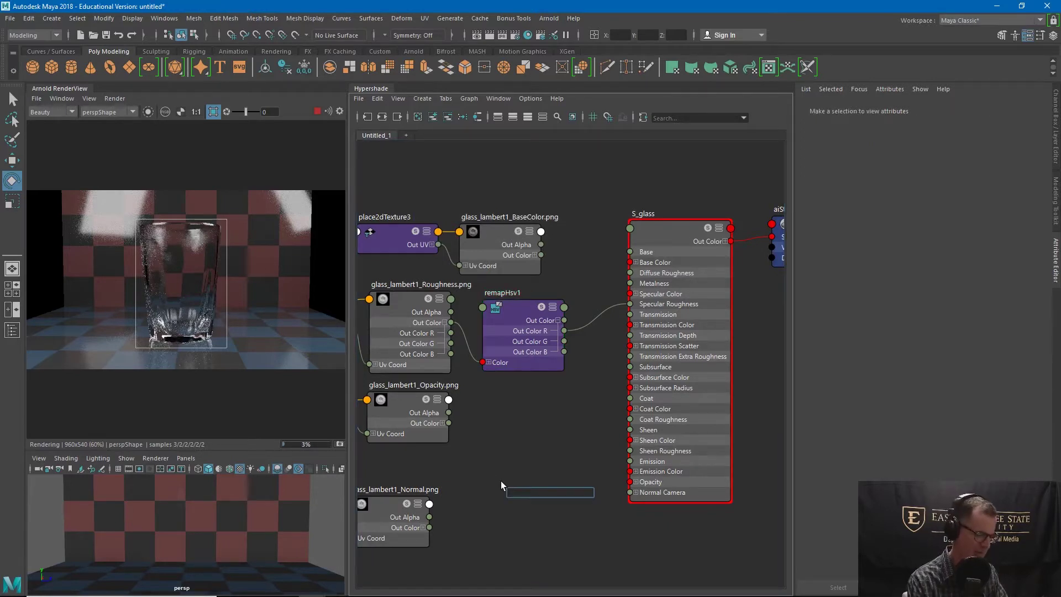
pyautogui.write('norma')
pyautogui.press('Down')
pyautogui.press('Down')
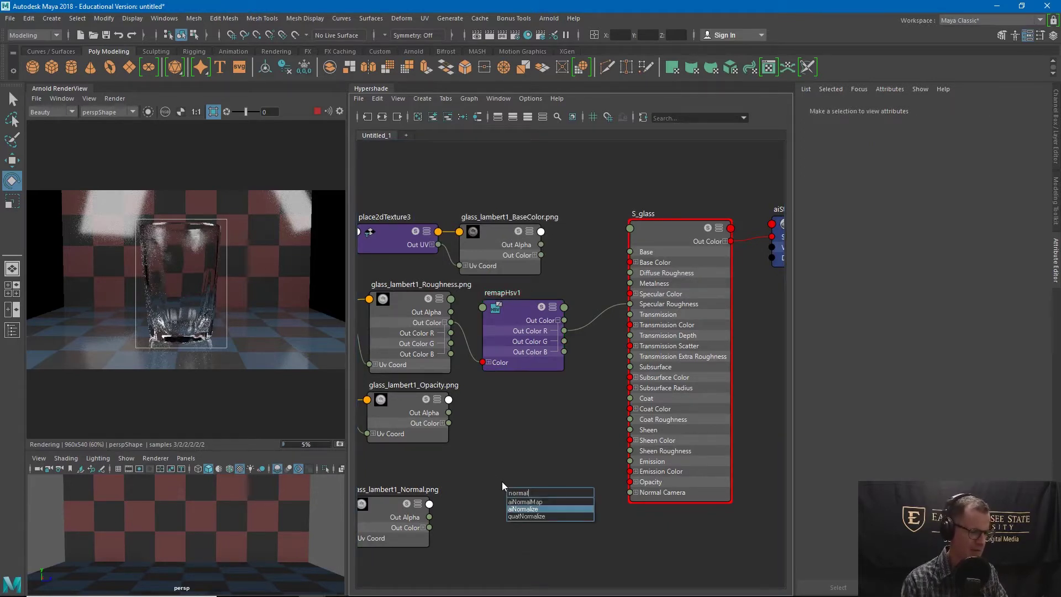
pyautogui.press('Up')
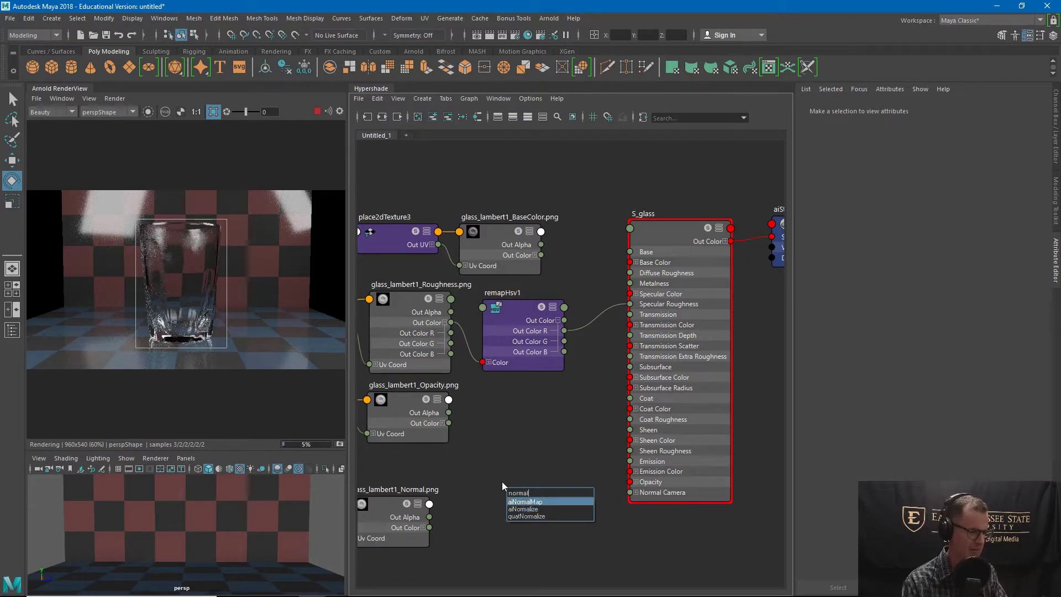
pyautogui.press('Return')
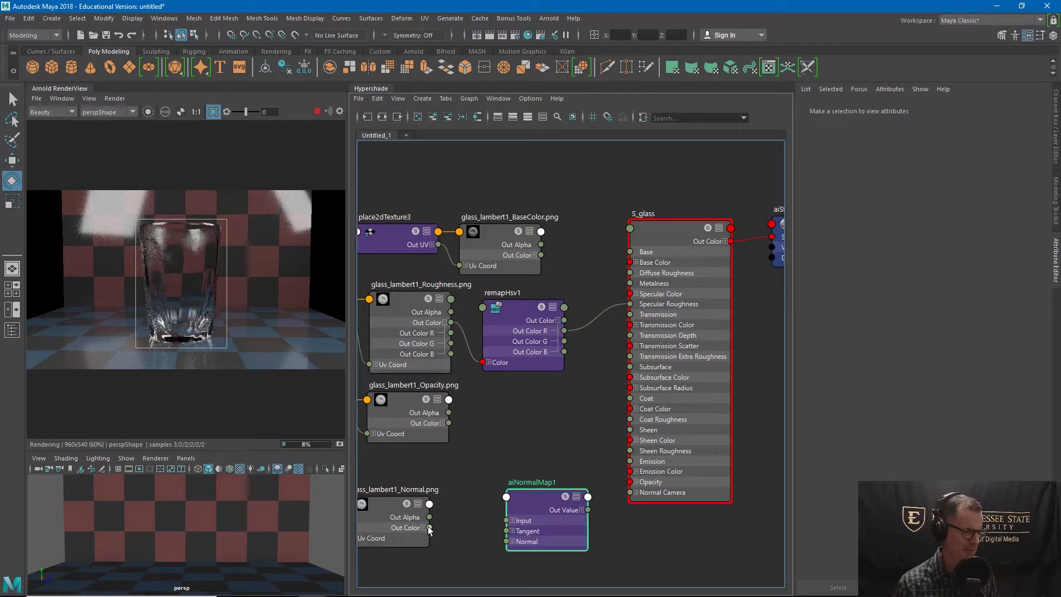
# Connect Normal Out Color to the aiNormalMap Input and its Out Value to S_glass's Normal Camera, and nudge the S_glass node over
pyautogui.moveTo(430, 530); pyautogui.dragTo(508, 521)
pyautogui.click(593, 514)
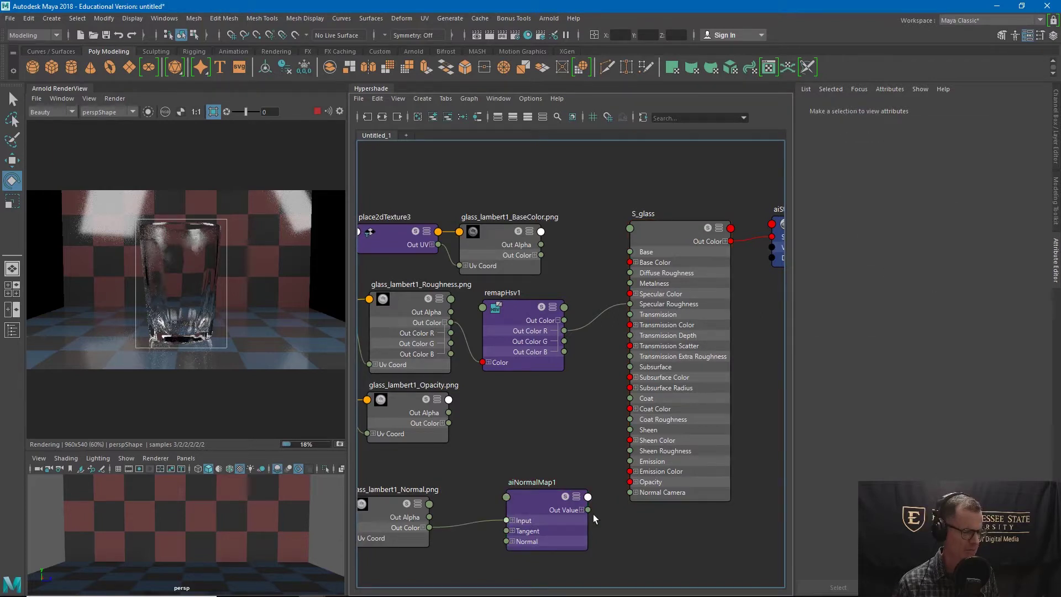
pyautogui.moveTo(589, 511); pyautogui.dragTo(628, 490)
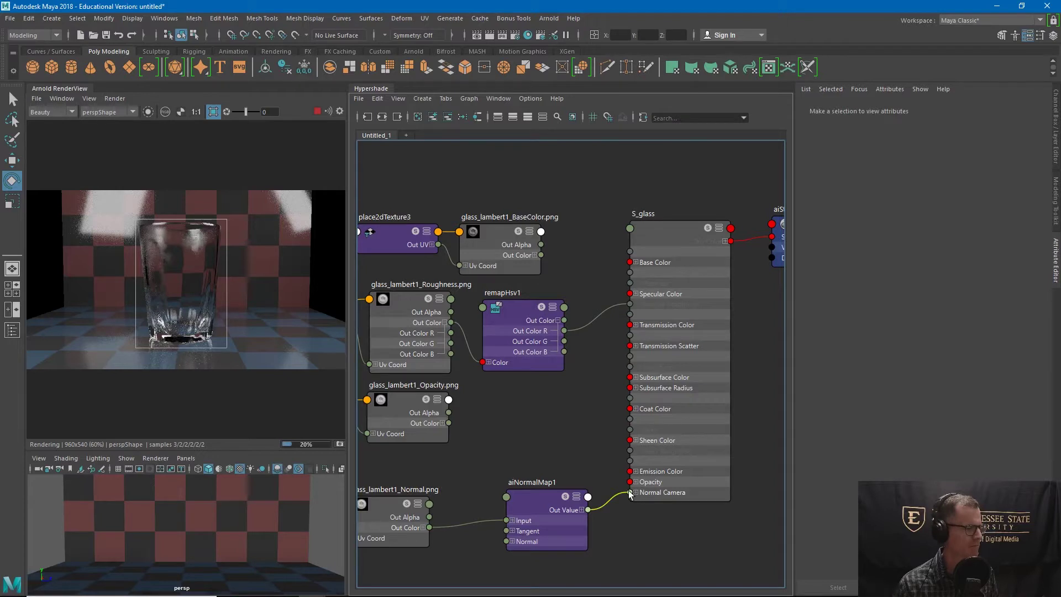
pyautogui.moveTo(630, 493); pyautogui.dragTo(631, 494)
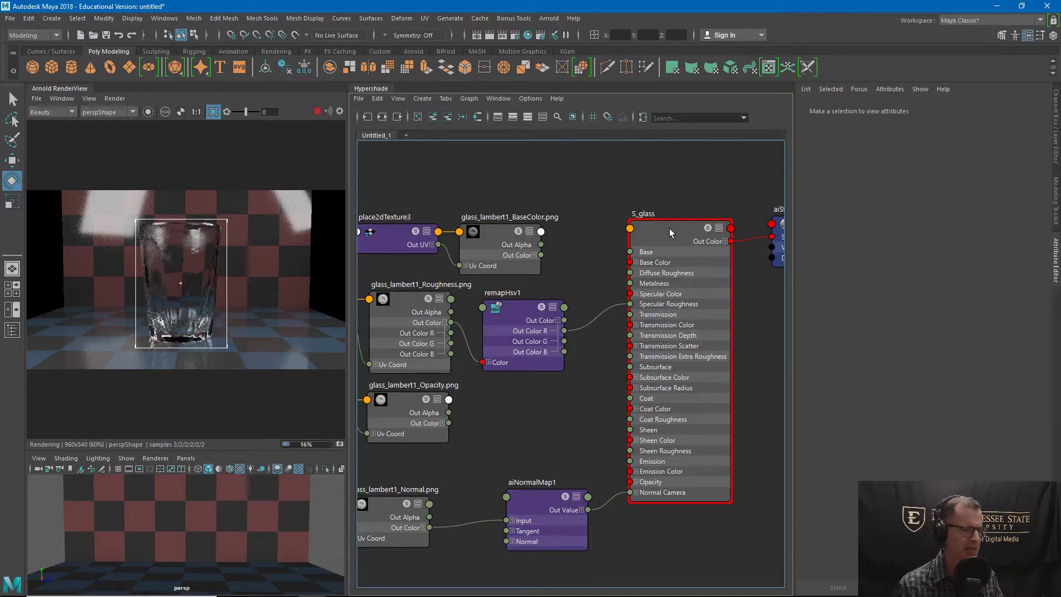
pyautogui.moveTo(669, 227); pyautogui.dragTo(681, 223)
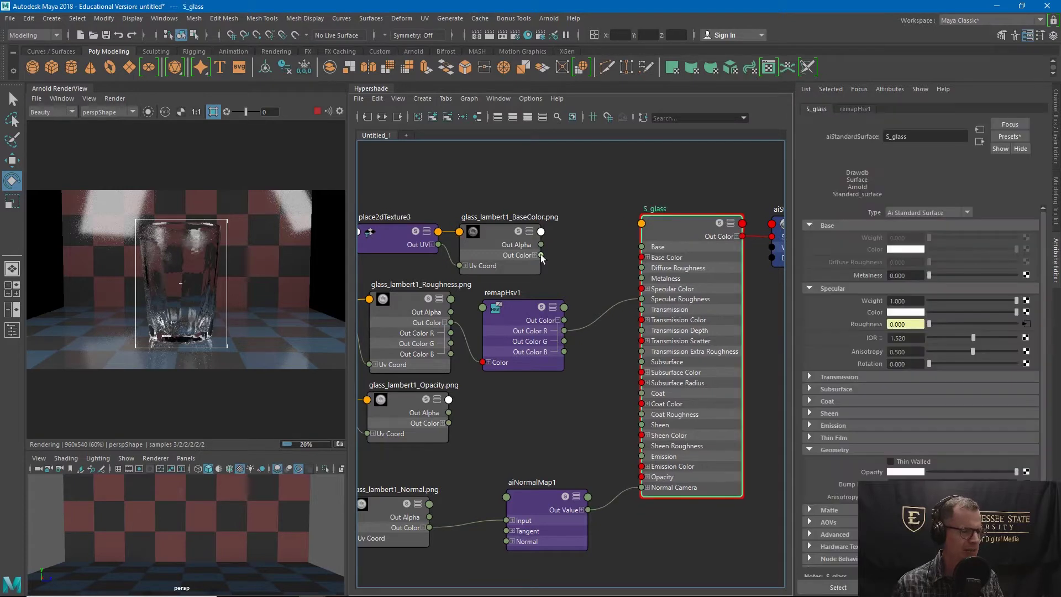
# Connect the BaseColor texture's Out Color to S_glass's Base Color and nudge the S_glass node over
pyautogui.moveTo(541, 258); pyautogui.dragTo(641, 258)
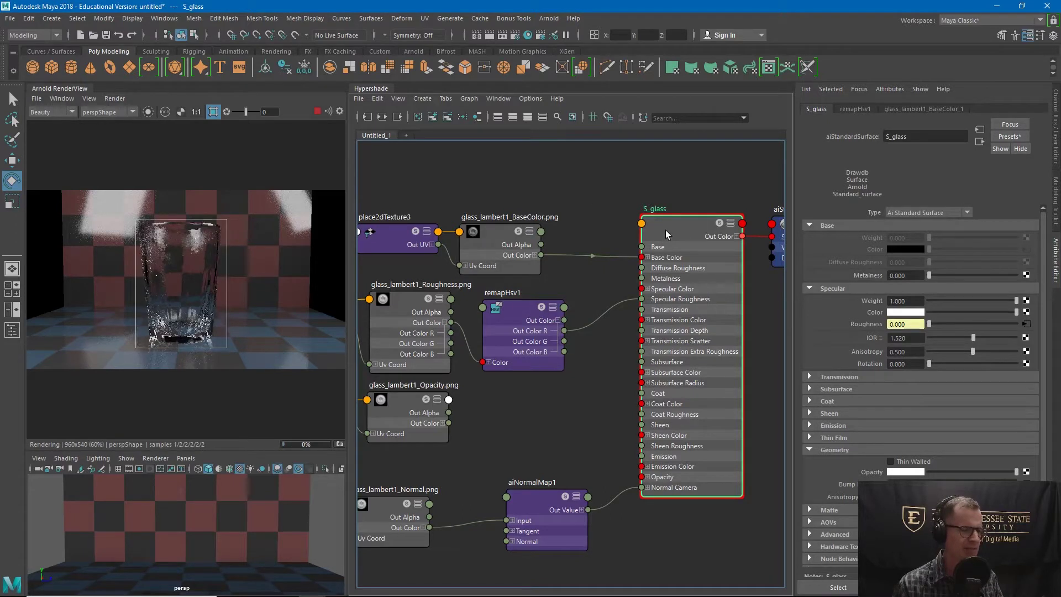
pyautogui.moveTo(665, 230); pyautogui.dragTo(664, 230)
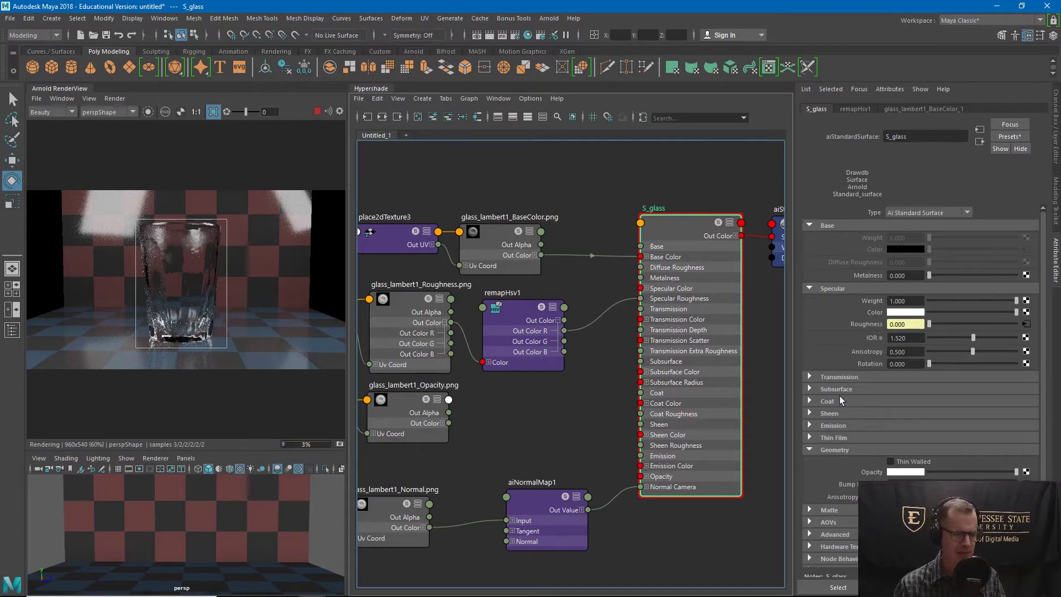
# Set S_glass's Transmission Weight to about 0.955 and its Base Weight to 1
pyautogui.click(809, 450)
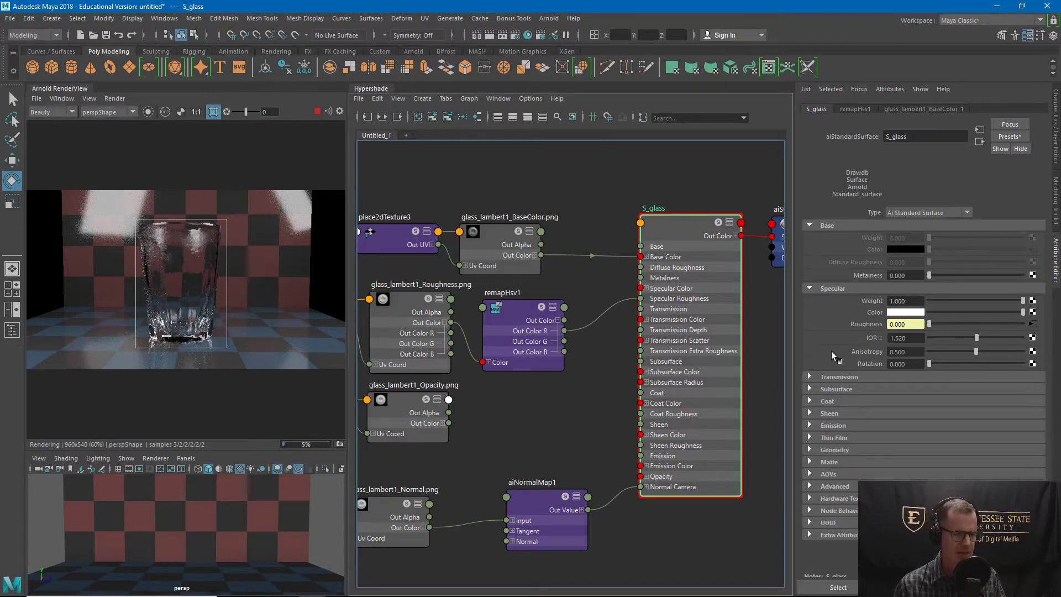
pyautogui.click(814, 378)
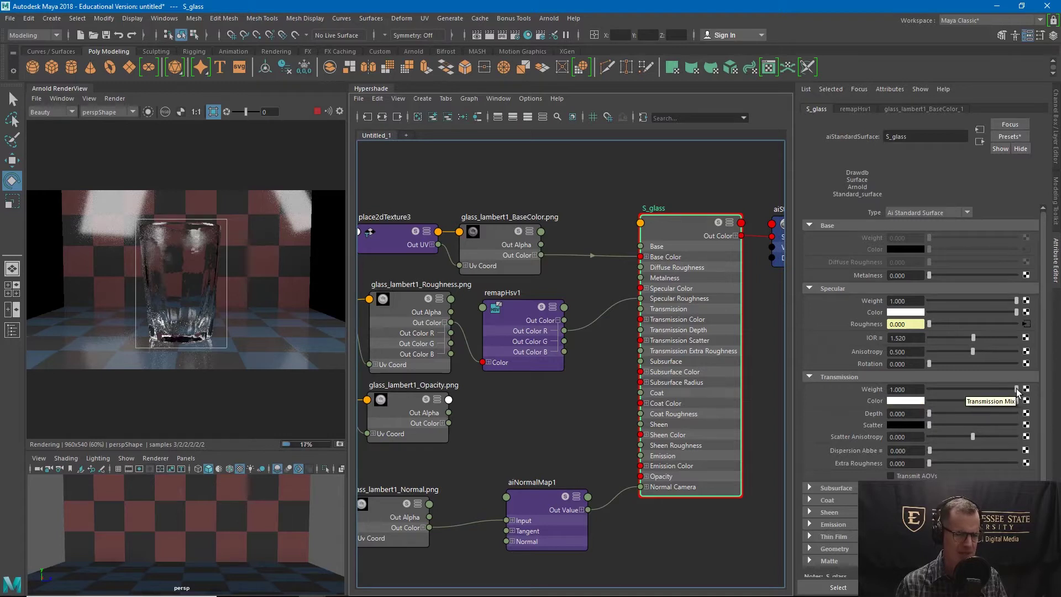
pyautogui.moveTo(1017, 389); pyautogui.dragTo(1012, 390)
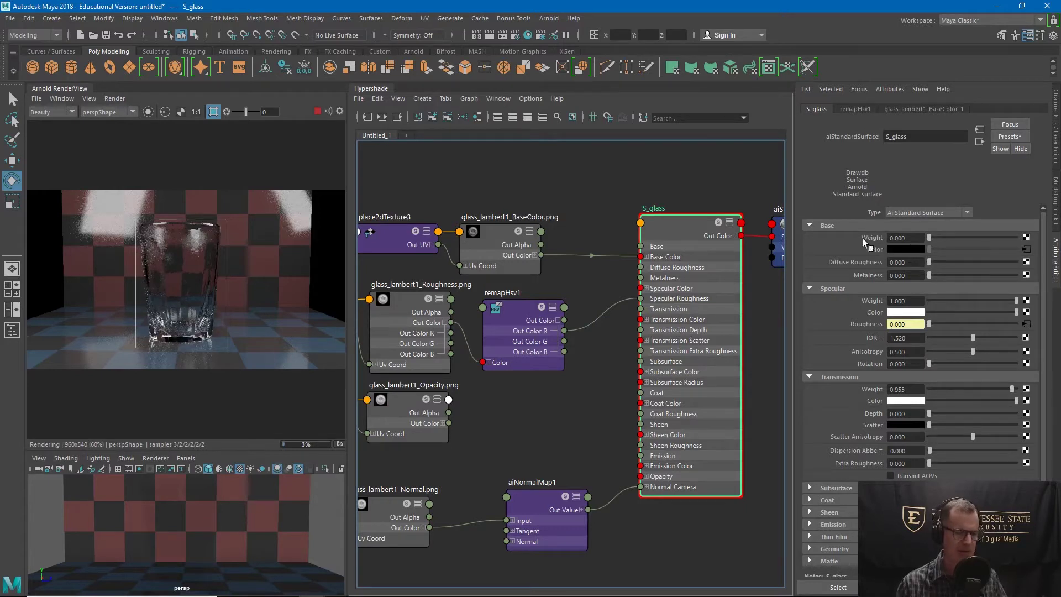
pyautogui.moveTo(930, 238); pyautogui.dragTo(1020, 238)
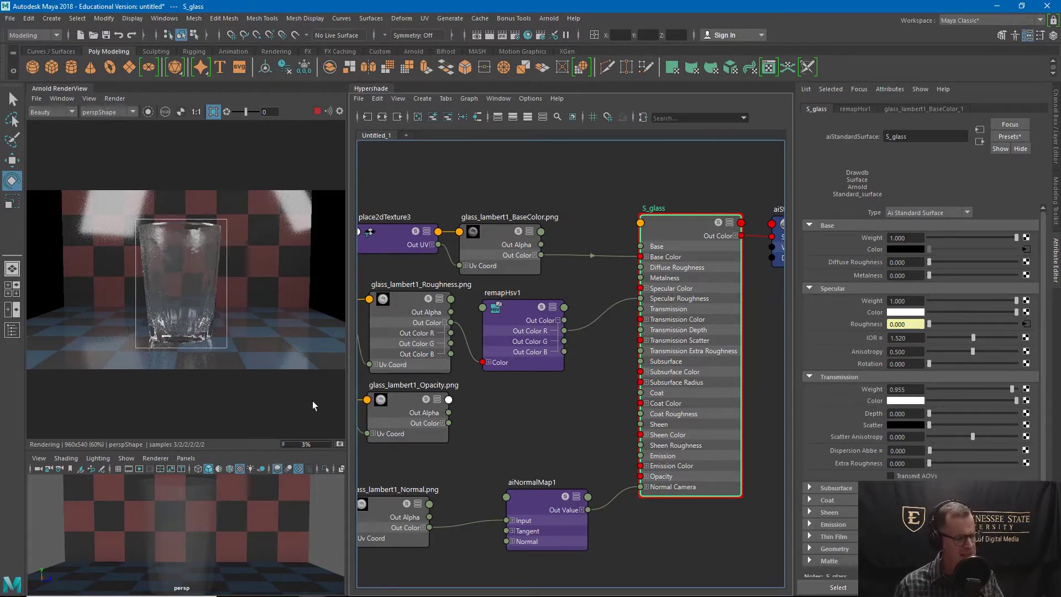
# View the glass_lambert1_Opacity.png image at full size from its file node, and close the viewer
pyautogui.moveTo(410, 403); pyautogui.dragTo(411, 409)
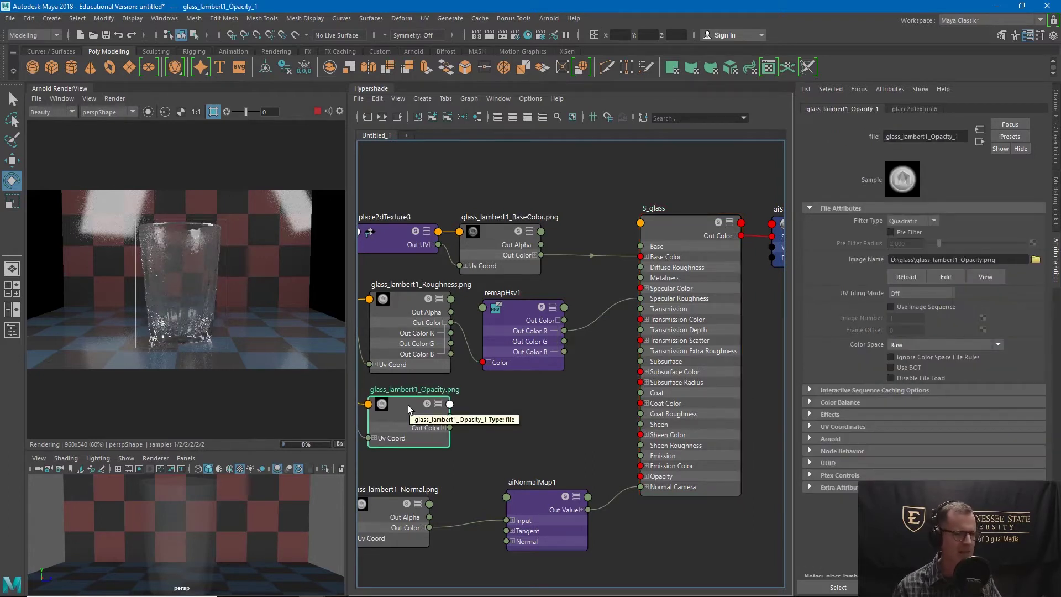
pyautogui.click(985, 276)
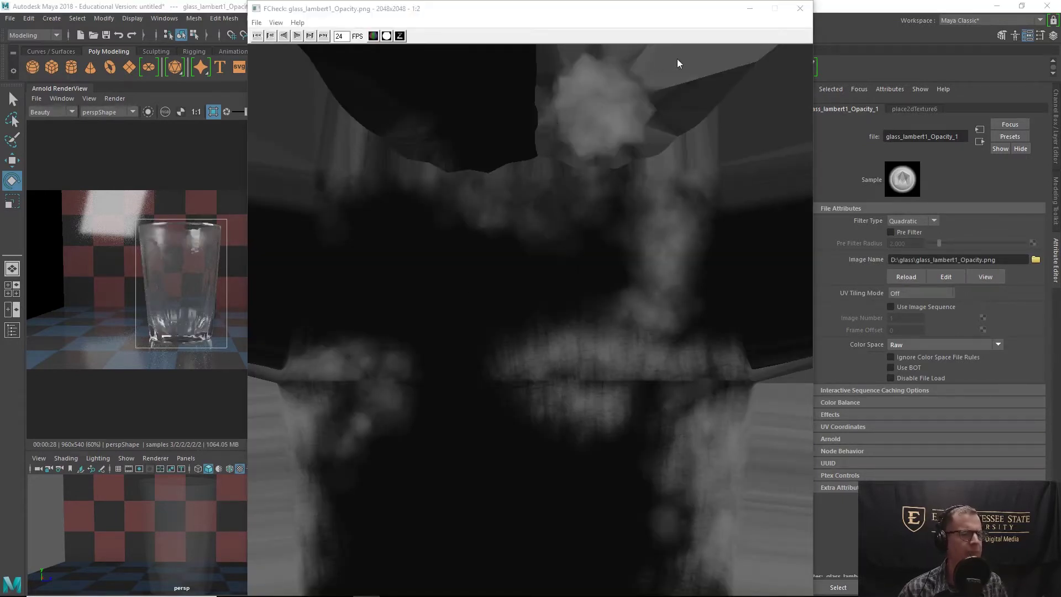
pyautogui.click(798, 10)
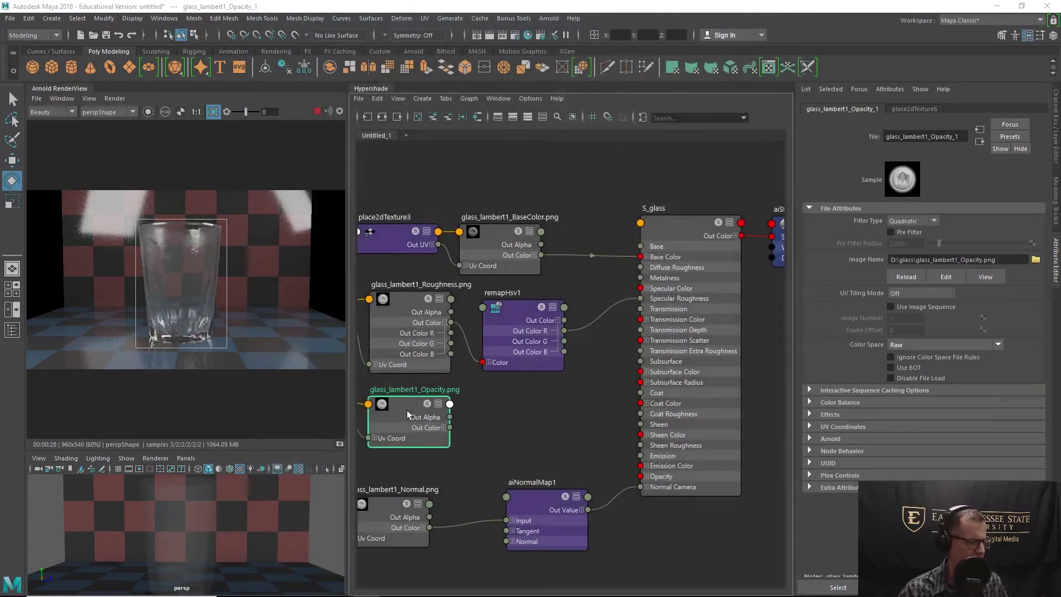
# Move the Opacity texture node and its place2dTexture6 node farther from S_glass to make room for another node
pyautogui.moveTo(399, 412); pyautogui.dragTo(418, 407)
pyautogui.click(683, 227)
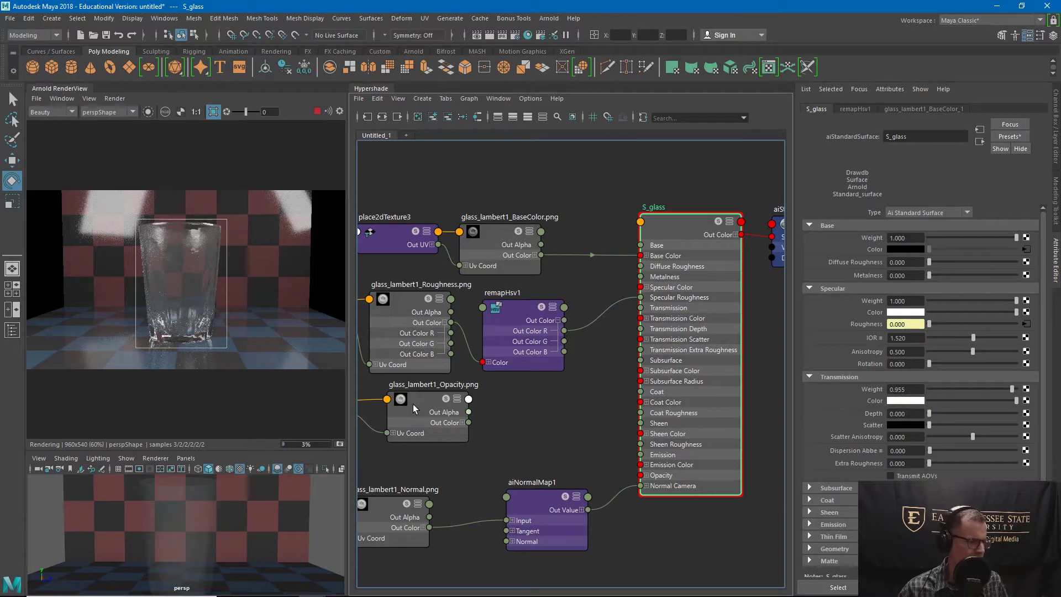
pyautogui.moveTo(419, 407); pyautogui.dragTo(416, 407)
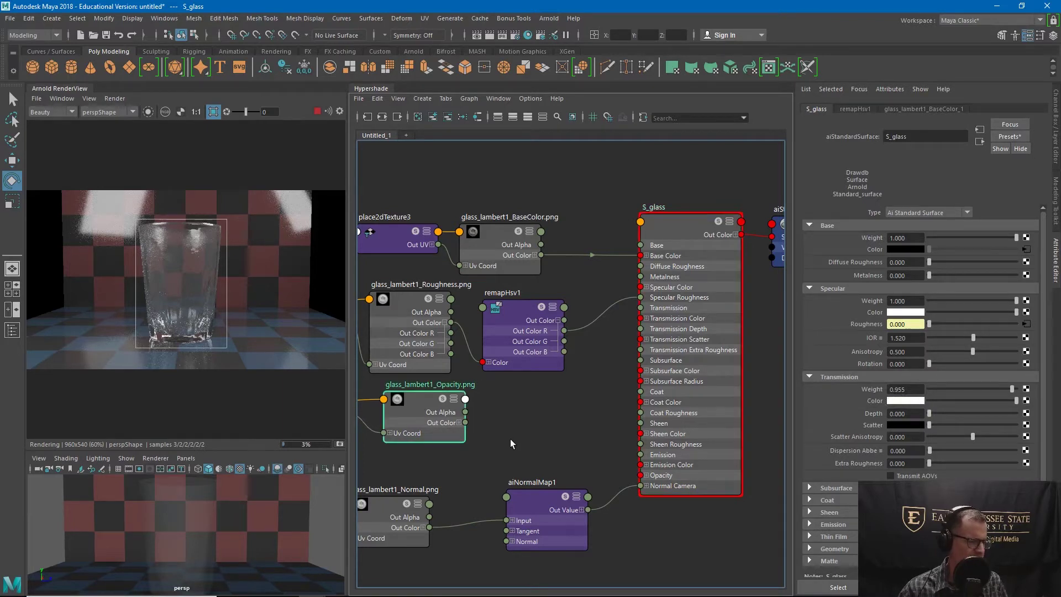
pyautogui.keyDown('alt'); pyautogui.moveTo(572, 408); pyautogui.dragTo(662, 411, button='middle'); pyautogui.keyUp('alt')
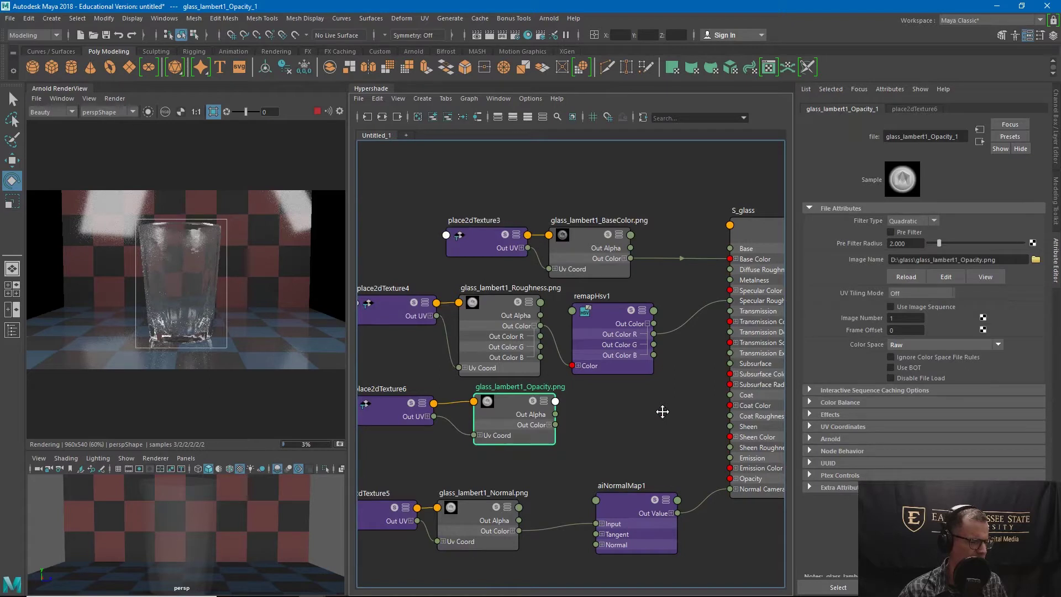
pyautogui.keyDown('alt'); pyautogui.moveTo(663, 411); pyautogui.dragTo(730, 421, button='middle'); pyautogui.keyUp('alt')
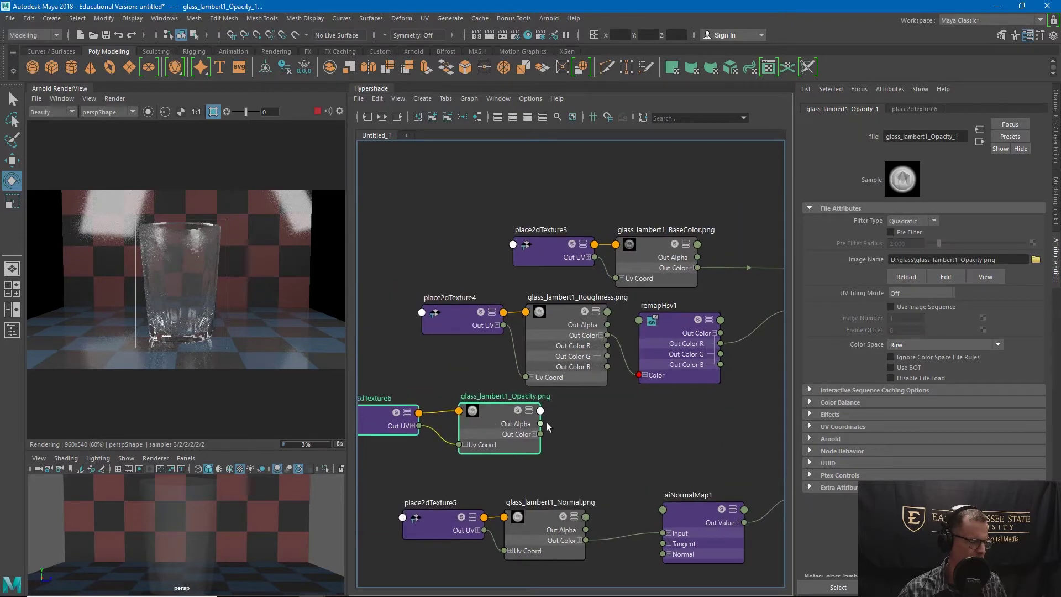
pyautogui.moveTo(490, 421); pyautogui.dragTo(446, 429)
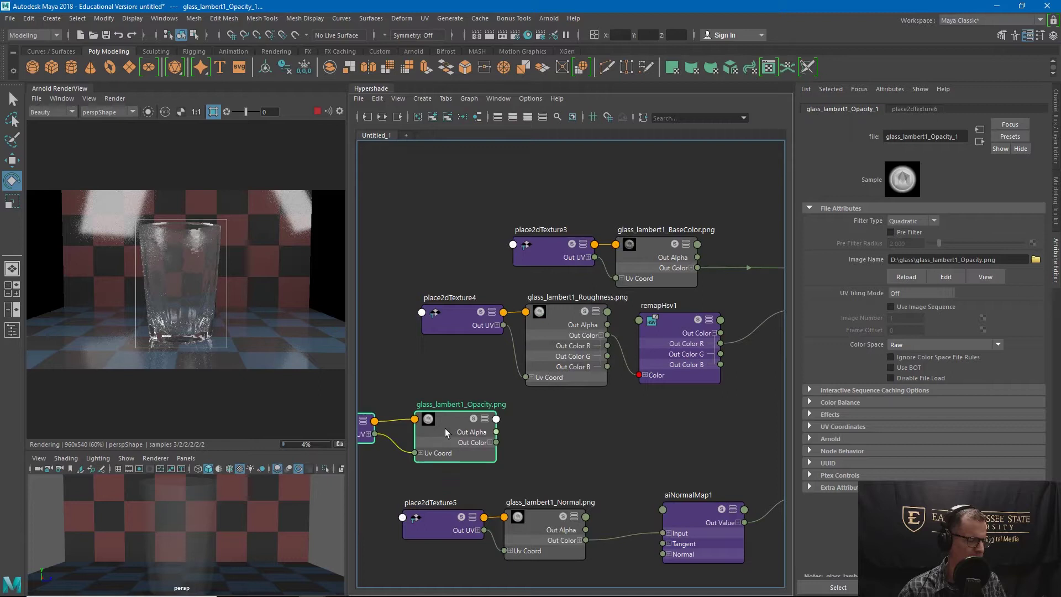
# Create a remapHsv node beside the Opacity texture and connect the texture's Out Color to its Color
pyautogui.press('Tab')
pyautogui.write('remapHsv')
pyautogui.press('Return')
pyautogui.moveTo(630, 423); pyautogui.dragTo(579, 422)
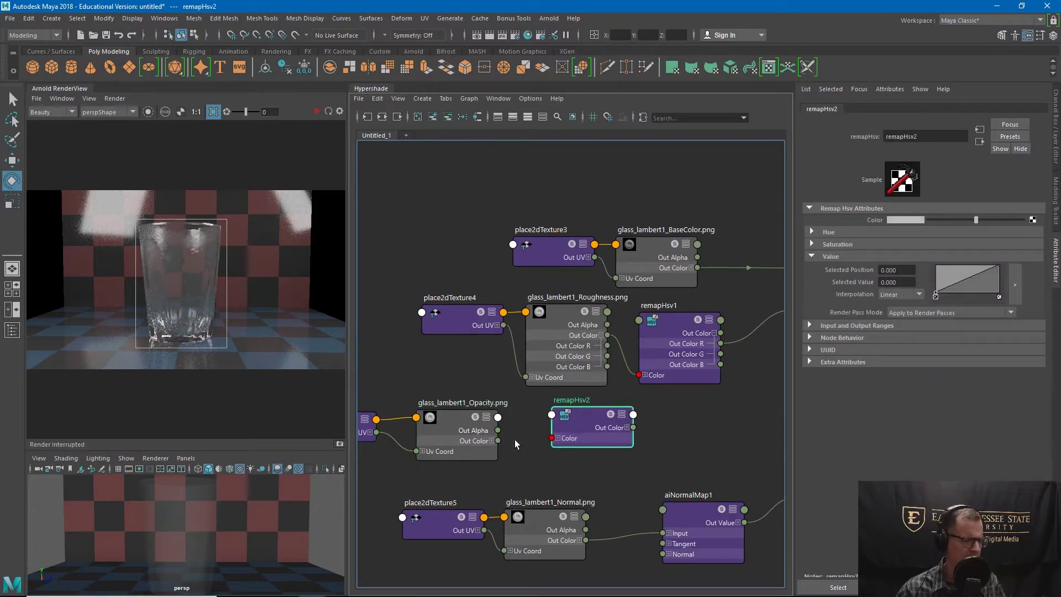
pyautogui.moveTo(499, 440); pyautogui.dragTo(552, 439)
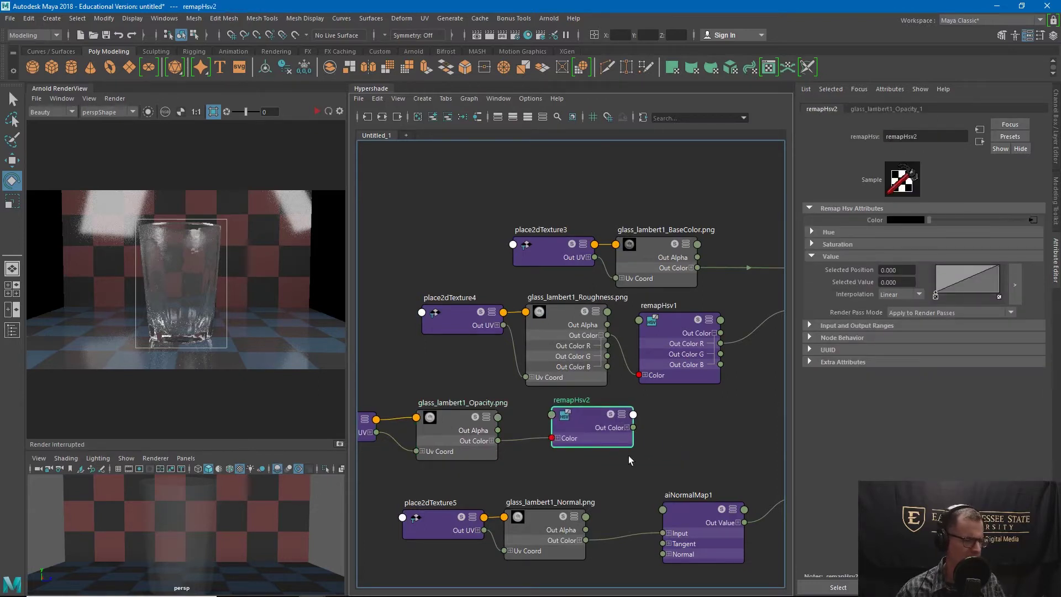
pyautogui.keyDown('alt'); pyautogui.moveTo(666, 441); pyautogui.dragTo(552, 417, button='middle'); pyautogui.keyUp('alt')
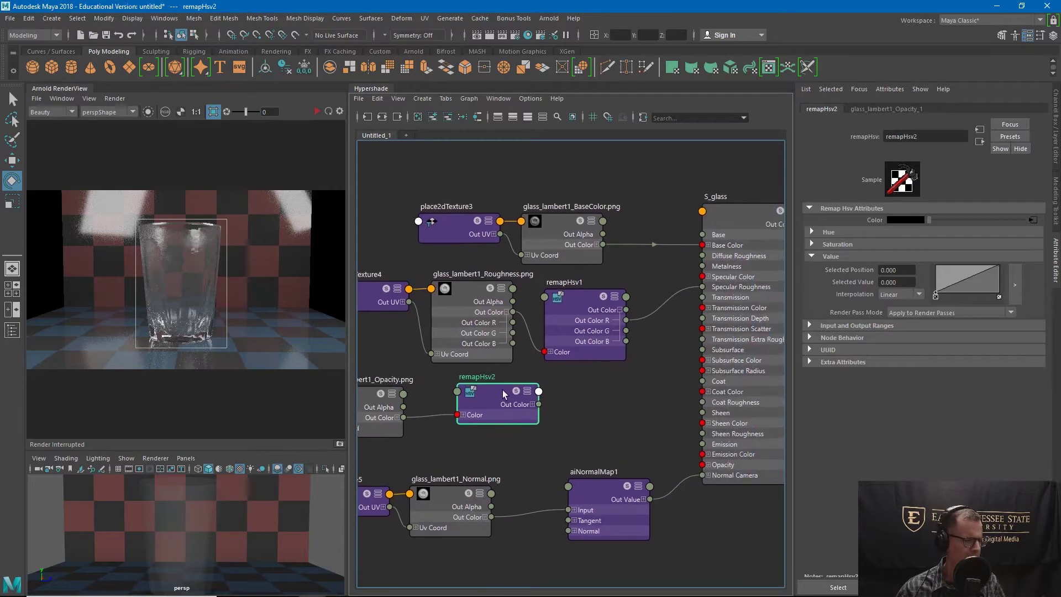
pyautogui.moveTo(500, 389); pyautogui.dragTo(497, 384)
# Create a reverse node after remapHsv2 and connect remapHsv2's Out Color to its Input
pyautogui.click(559, 435)
pyautogui.press('Tab')
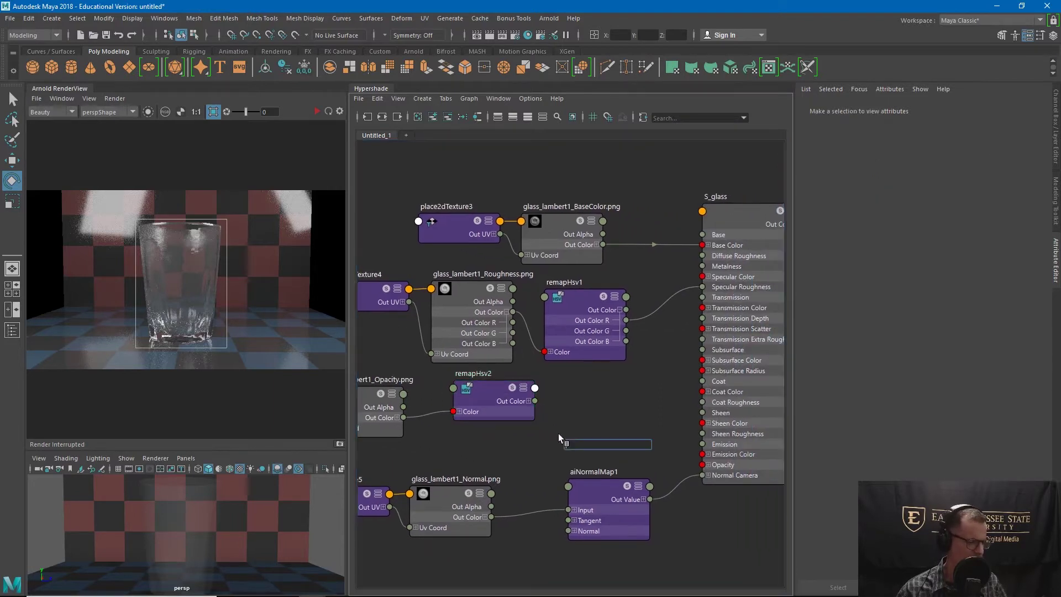
pyautogui.write('rev')
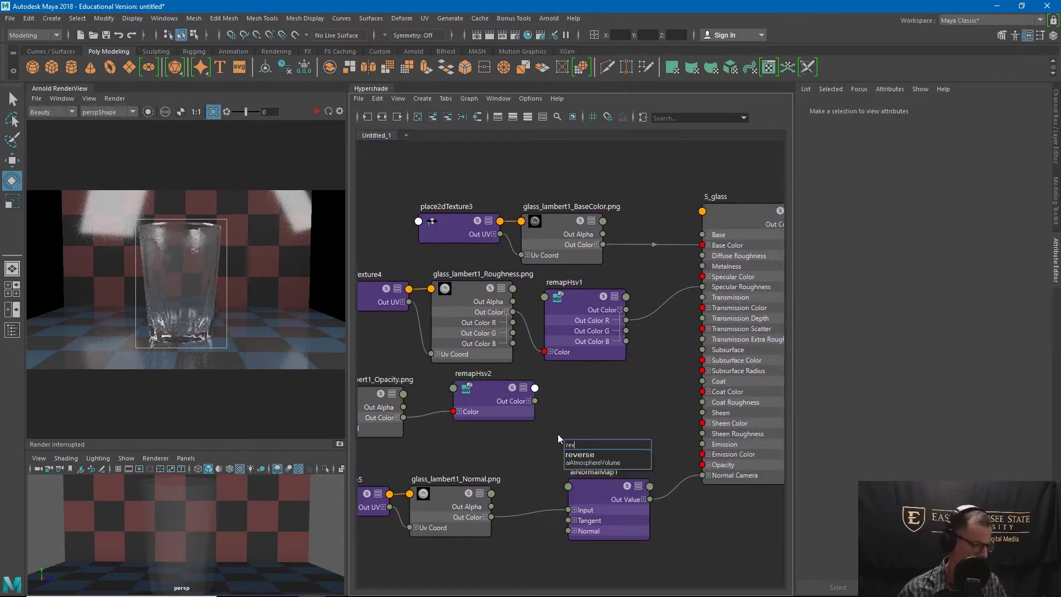
pyautogui.click(579, 455)
pyautogui.moveTo(598, 452); pyautogui.dragTo(588, 430)
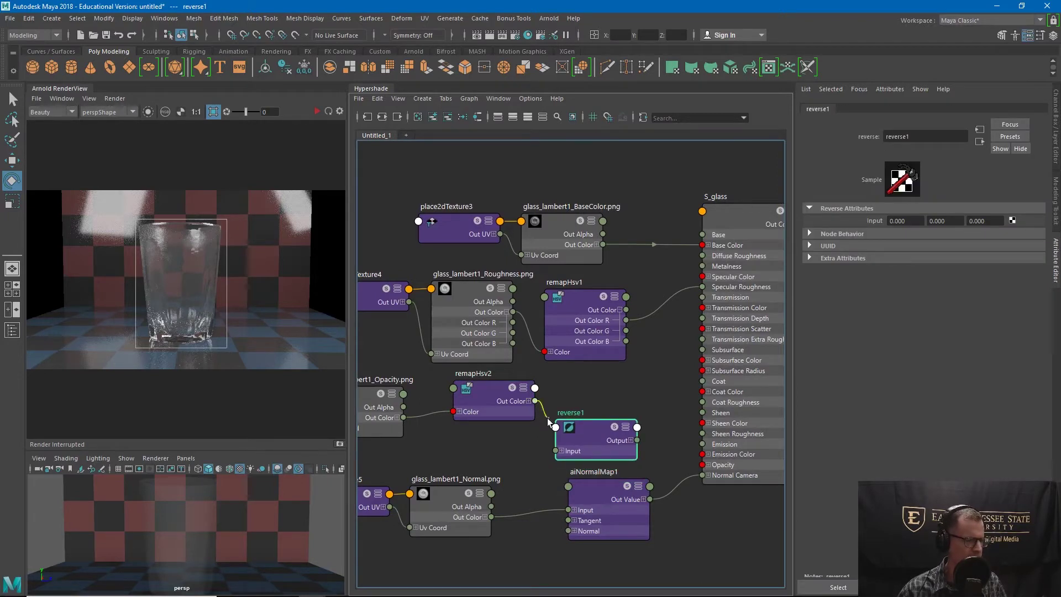
pyautogui.moveTo(551, 451); pyautogui.dragTo(557, 451)
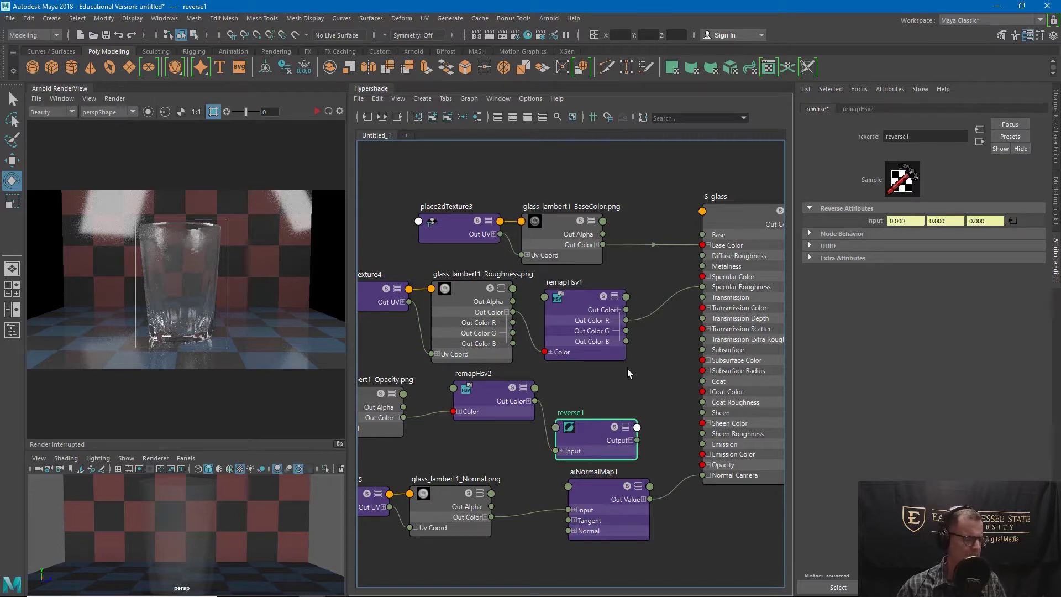
# Spread the texture, remap, reverse and normal nodes apart in the graph, and restart the Arnold render
pyautogui.keyDown('alt'); pyautogui.moveTo(628, 369); pyautogui.dragTo(594, 351, button='middle'); pyautogui.keyUp('alt')
pyautogui.keyDown('alt'); pyautogui.moveTo(560, 433); pyautogui.dragTo(650, 387, button='middle'); pyautogui.keyUp('alt')
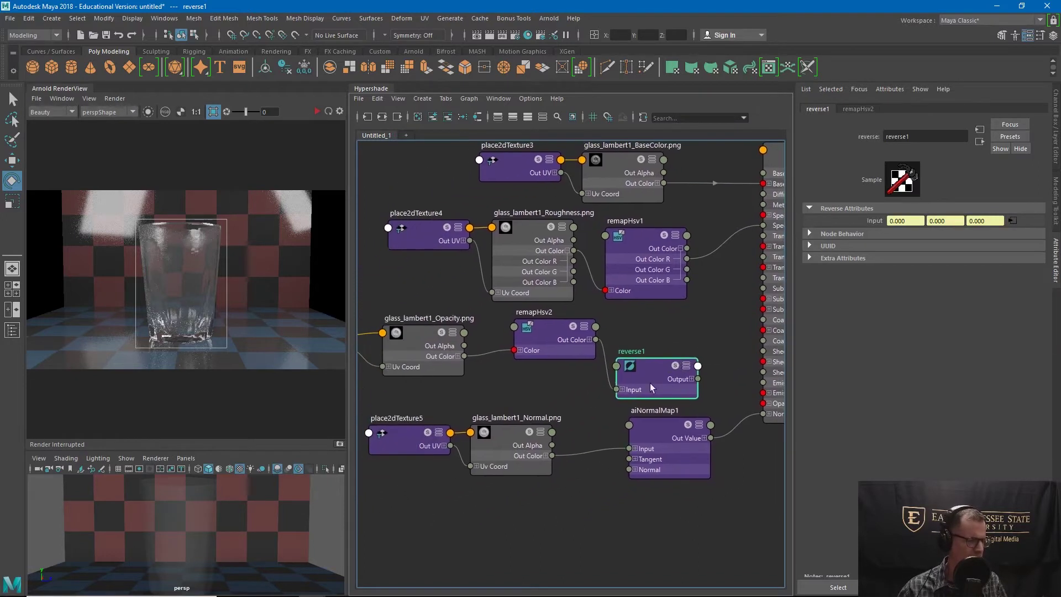
pyautogui.moveTo(478, 503); pyautogui.dragTo(653, 526)
pyautogui.keyDown('alt'); pyautogui.moveTo(675, 291); pyautogui.dragTo(658, 387, button='middle'); pyautogui.keyUp('alt')
pyautogui.moveTo(412, 236); pyautogui.dragTo(518, 301)
pyautogui.moveTo(537, 421); pyautogui.dragTo(530, 425)
pyautogui.moveTo(629, 465); pyautogui.dragTo(618, 496)
pyautogui.keyDown('alt'); pyautogui.moveTo(645, 382); pyautogui.dragTo(580, 339, button='middle'); pyautogui.keyUp('alt')
pyautogui.click(317, 112)
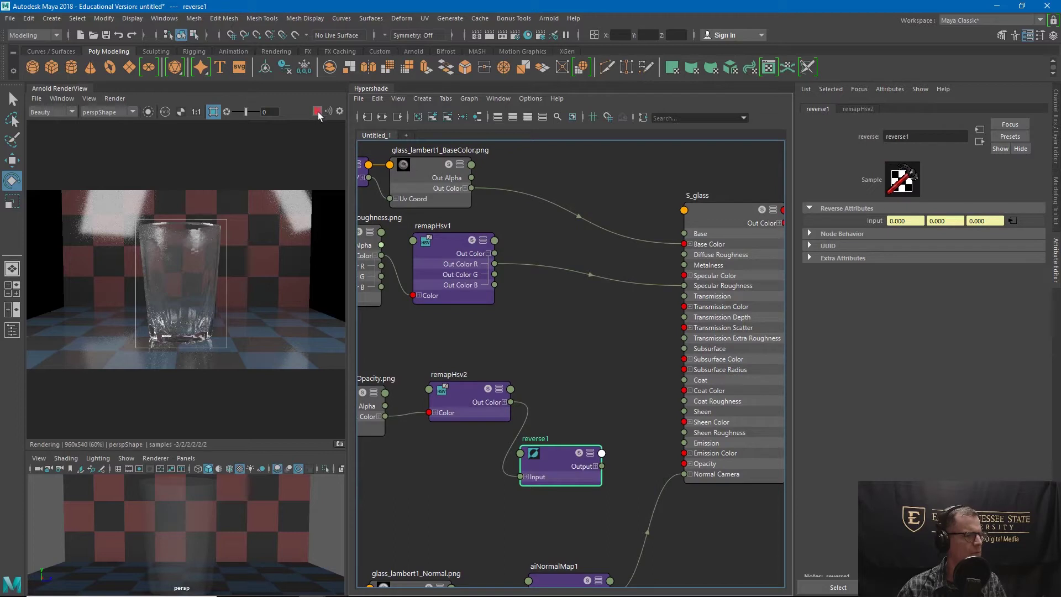
# Expand remapHsv2's Out Color, connect its Out Color R to S_glass's Base, and select S_glass to check its Base Weight
pyautogui.click(713, 217)
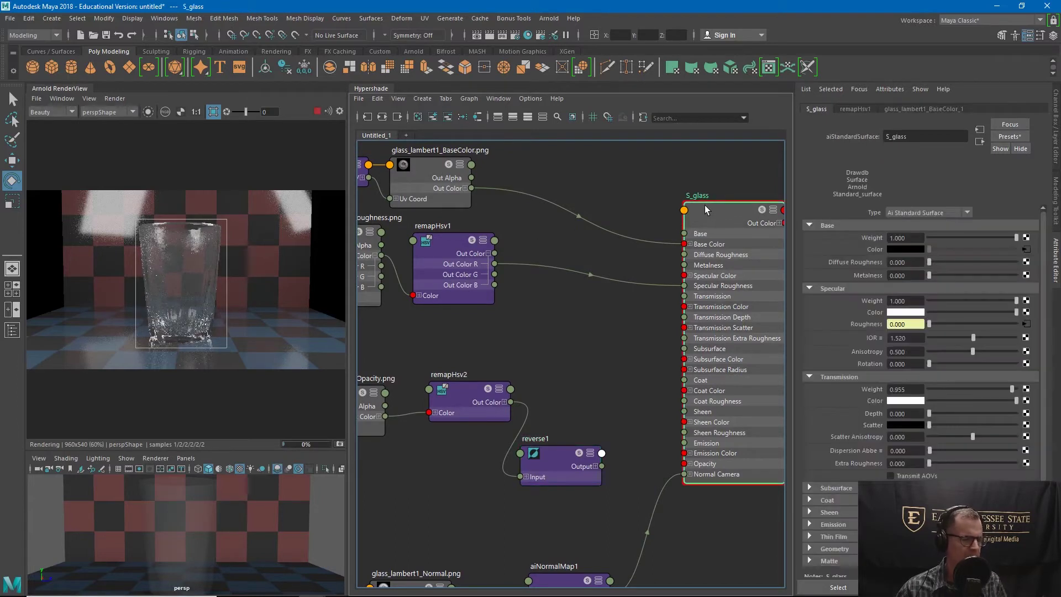
pyautogui.click(504, 402)
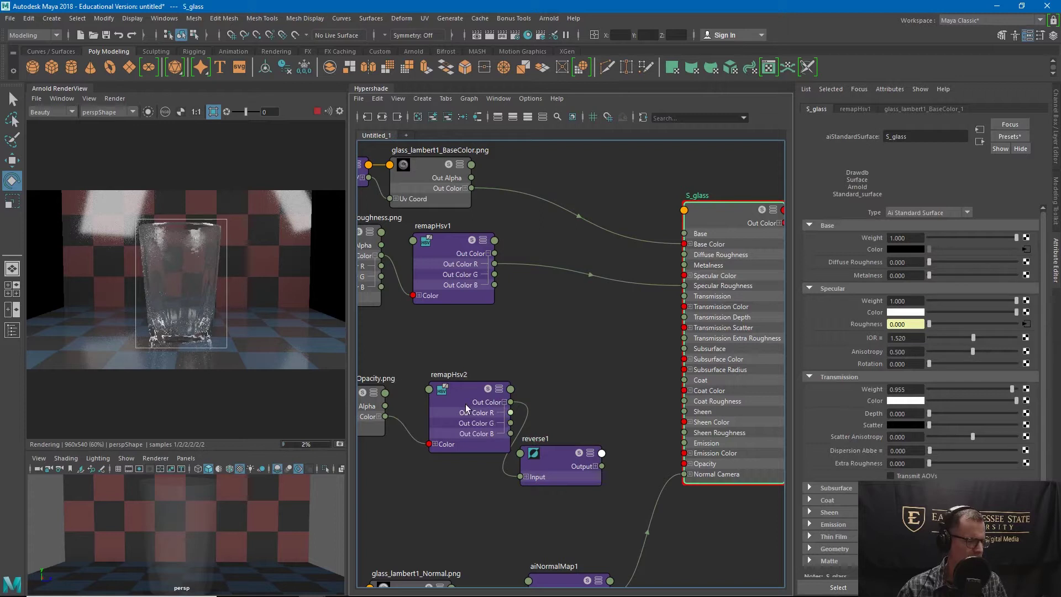
pyautogui.moveTo(465, 404); pyautogui.dragTo(686, 232)
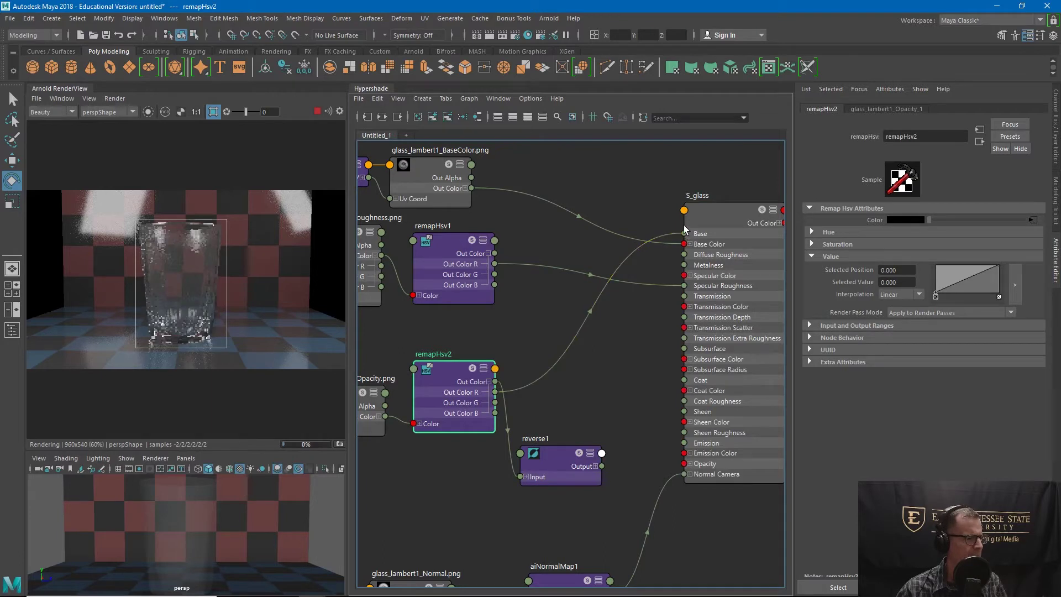
pyautogui.click(719, 208)
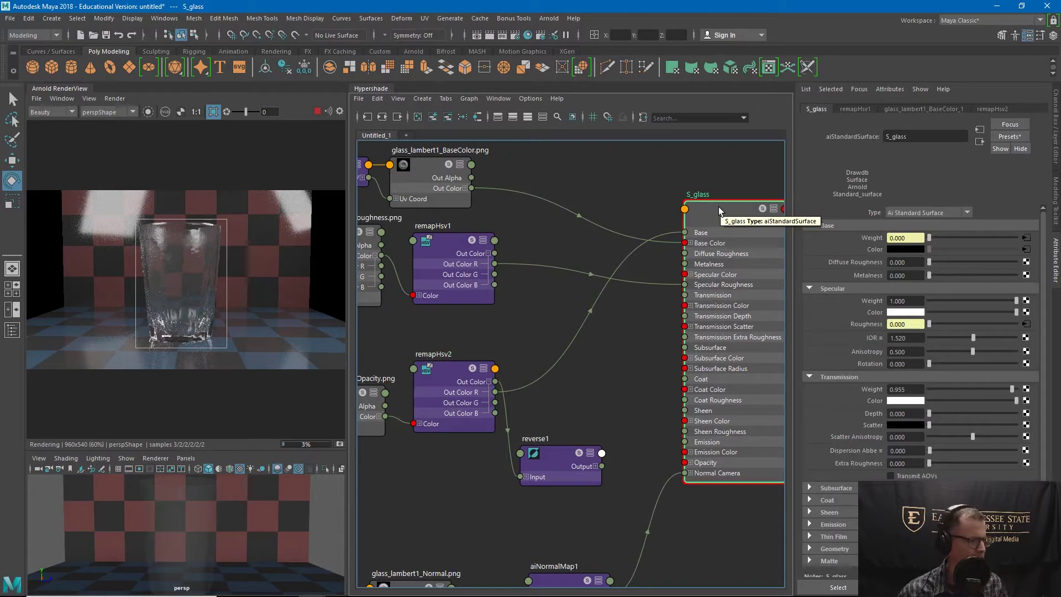
# Expand the reverse1 Output and connect its Output X to S_glass's Transmission
pyautogui.click(562, 454)
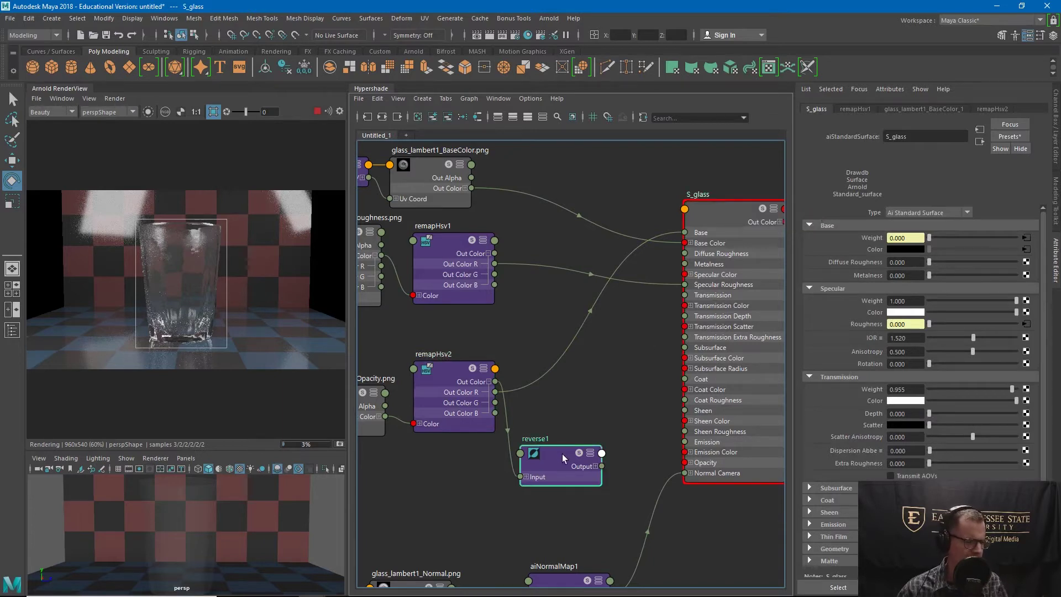
pyautogui.click(595, 467)
pyautogui.moveTo(601, 476); pyautogui.dragTo(687, 294)
# Open remapHsv2's enlarged Value curve and move its value 1 point to position about 0.16, keeping the zero point at 0
pyautogui.click(454, 401)
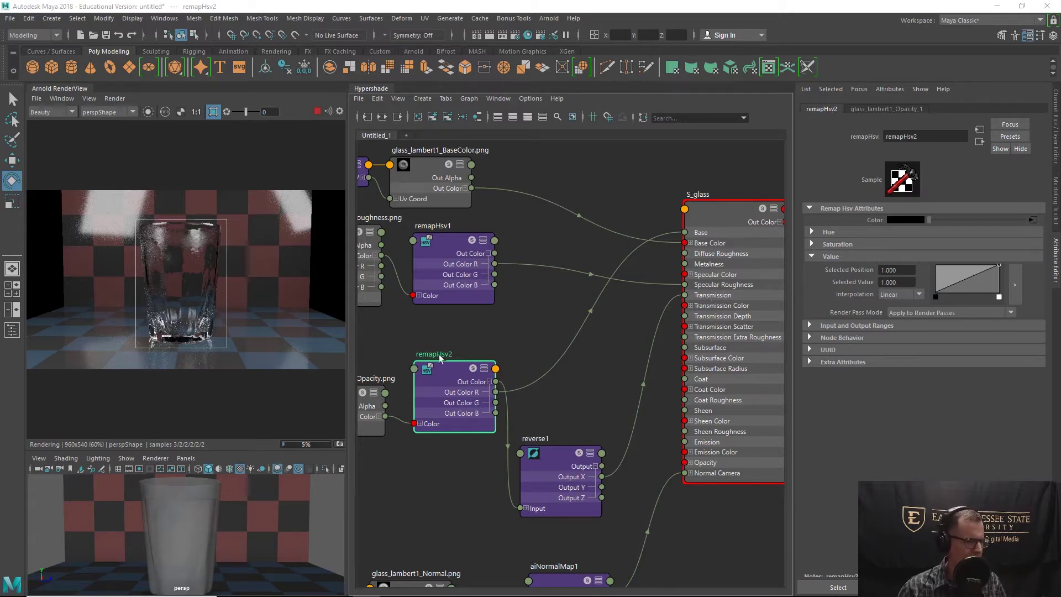
pyautogui.moveTo(443, 374); pyautogui.dragTo(446, 370)
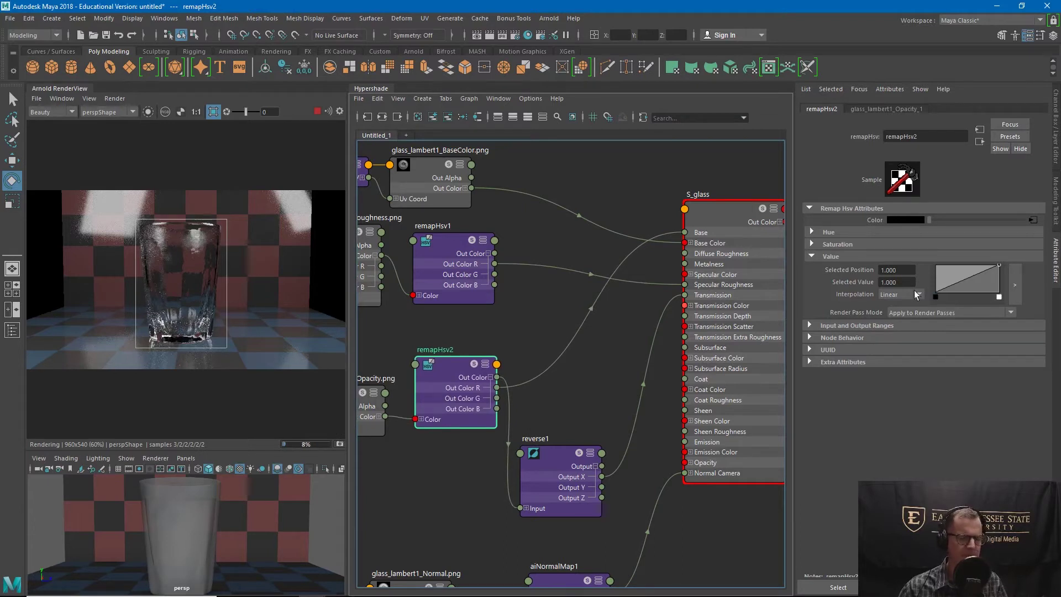
pyautogui.click(1016, 286)
pyautogui.moveTo(654, 168); pyautogui.dragTo(709, 180)
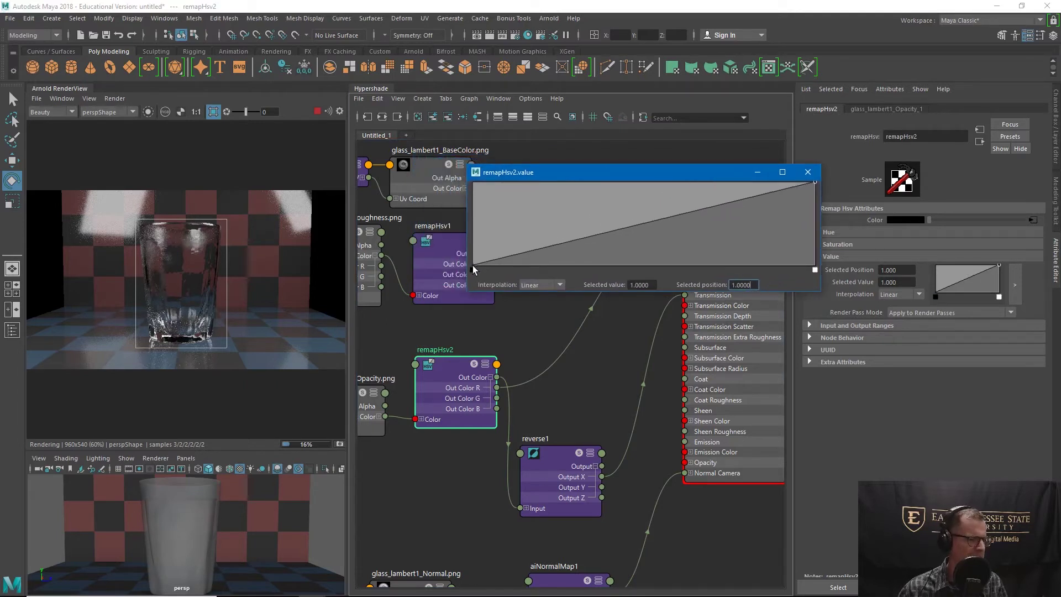
pyautogui.moveTo(475, 269); pyautogui.dragTo(650, 270)
pyautogui.moveTo(684, 302); pyautogui.dragTo(474, 268)
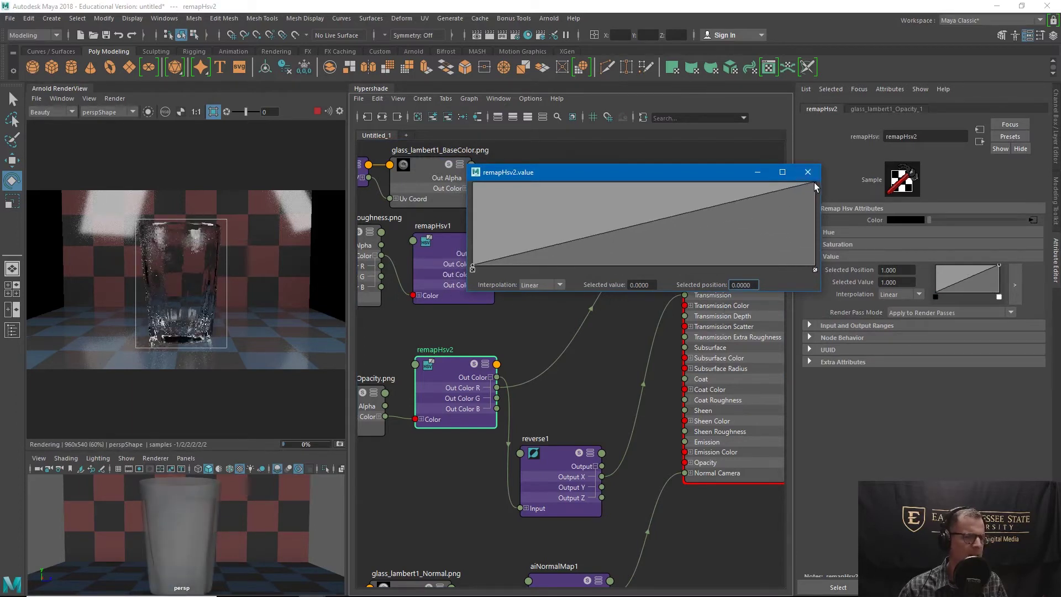
pyautogui.moveTo(814, 183); pyautogui.dragTo(526, 154)
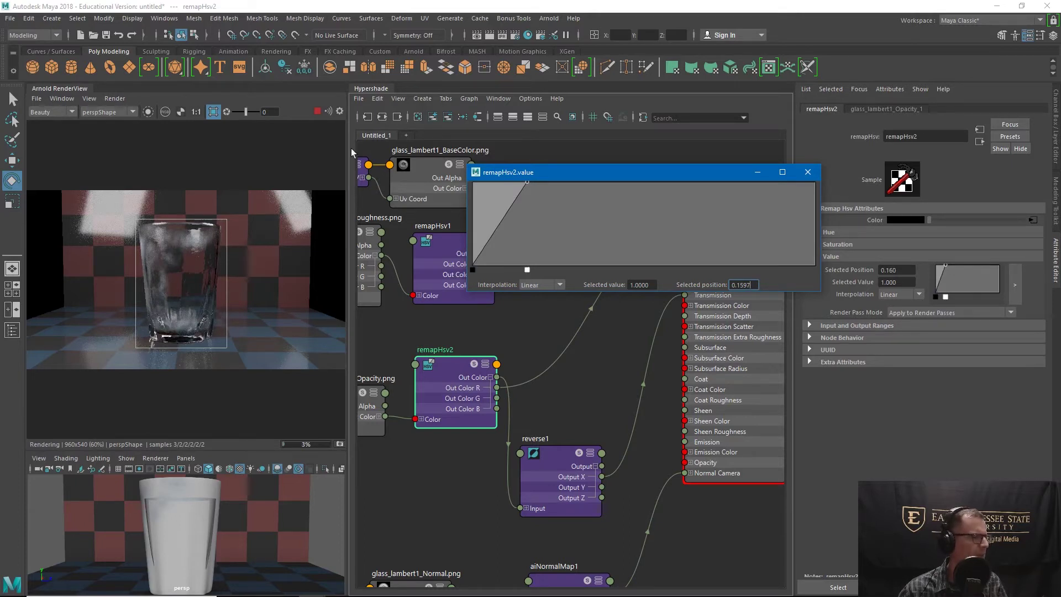
# Stop the Arnold render, set the glass's Rotate Y to 0, and restart the render
pyautogui.click(317, 113)
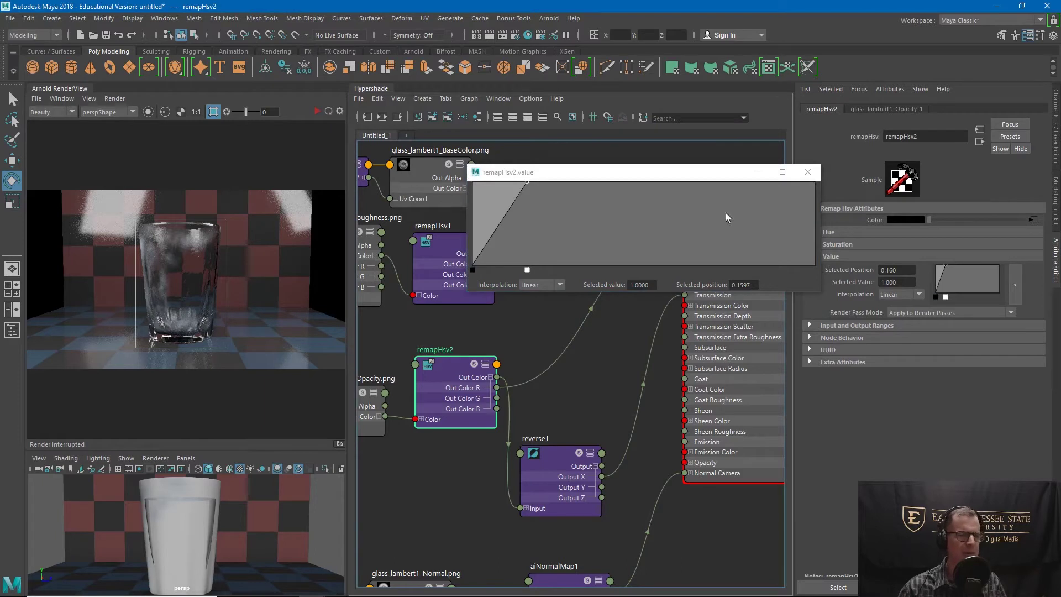
pyautogui.click(155, 532)
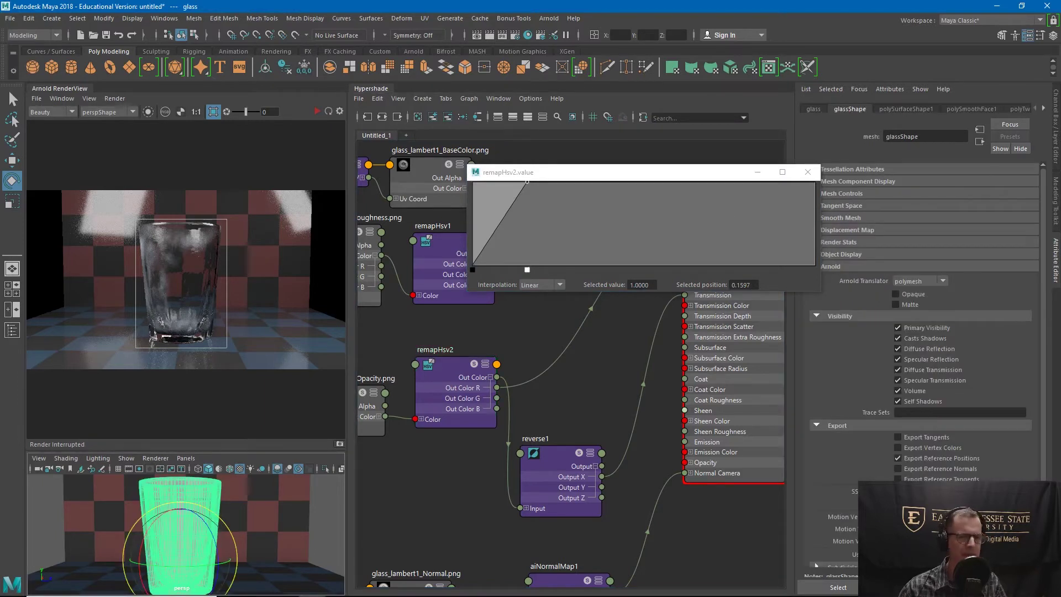
pyautogui.click(1054, 158)
pyautogui.click(1031, 156)
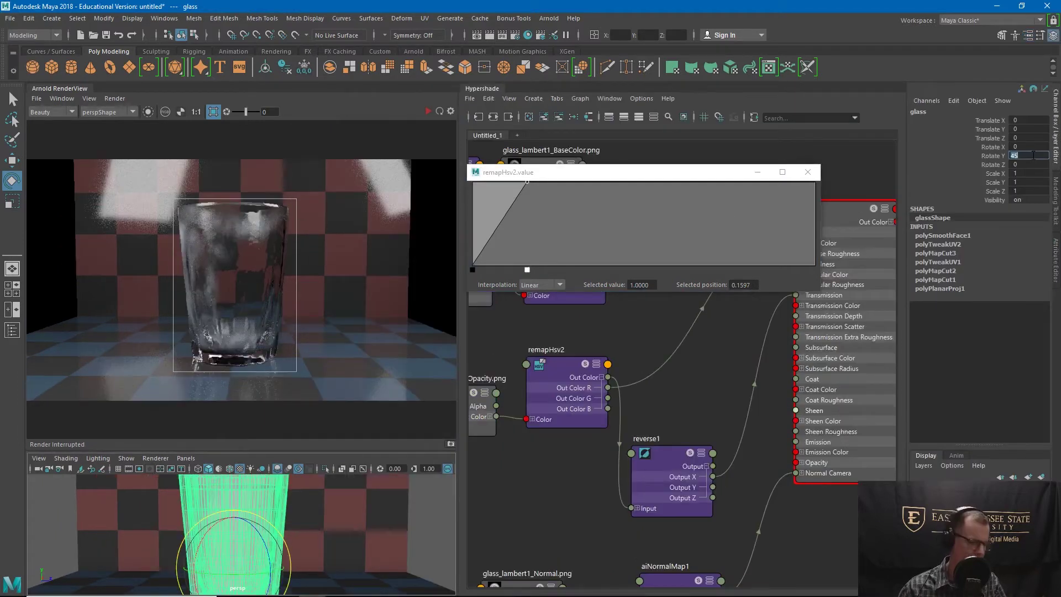
pyautogui.write('0')
pyautogui.press('Return')
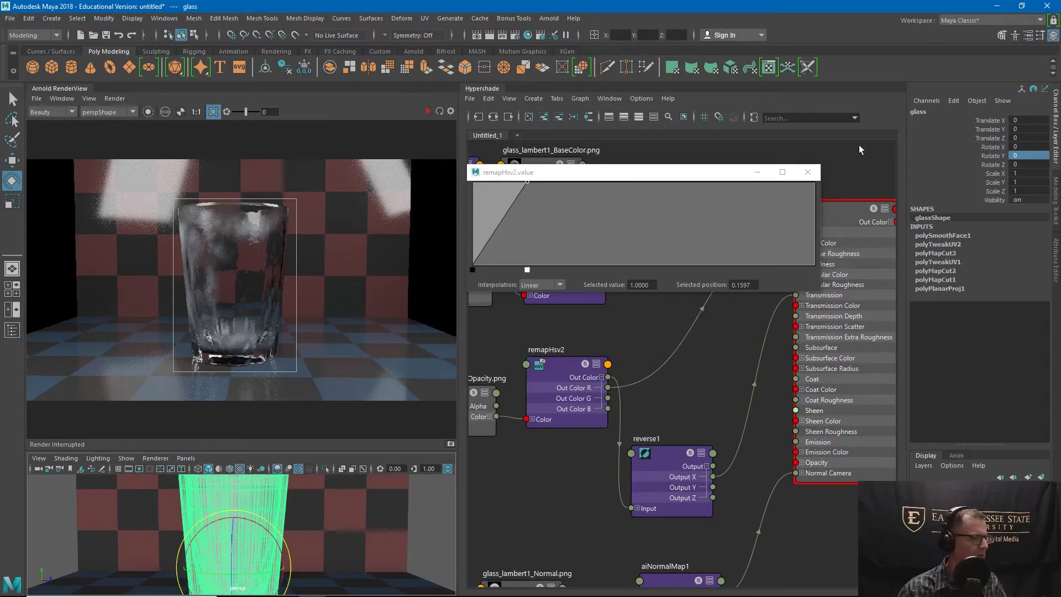
pyautogui.click(429, 112)
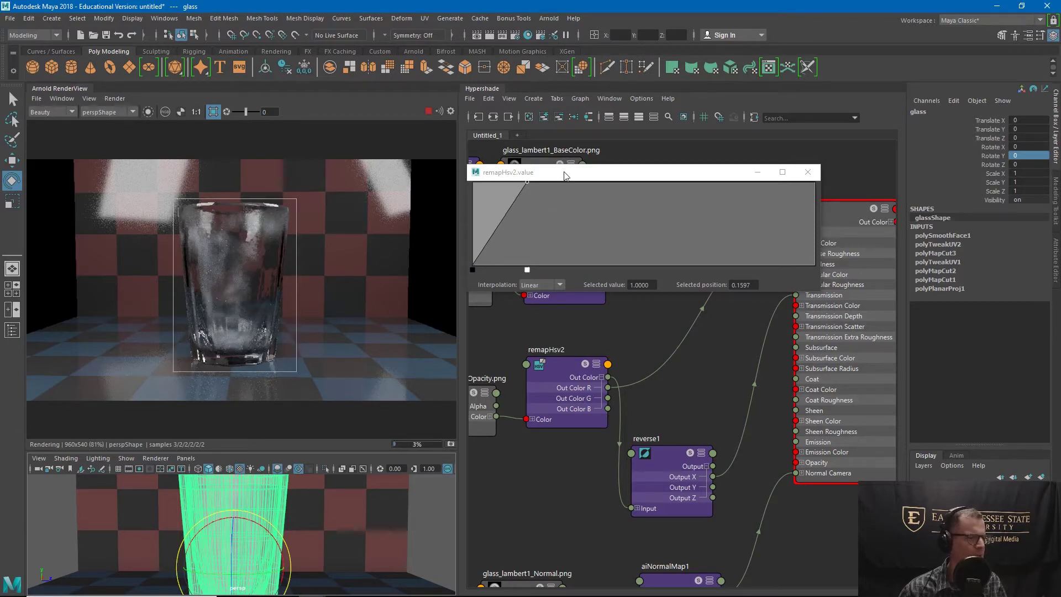
# In remapHsv2's Value curve, move the value 1 point to position about 0.17 and add a point at position about 0.08, value about 0.69
pyautogui.moveTo(566, 176); pyautogui.dragTo(427, 430)
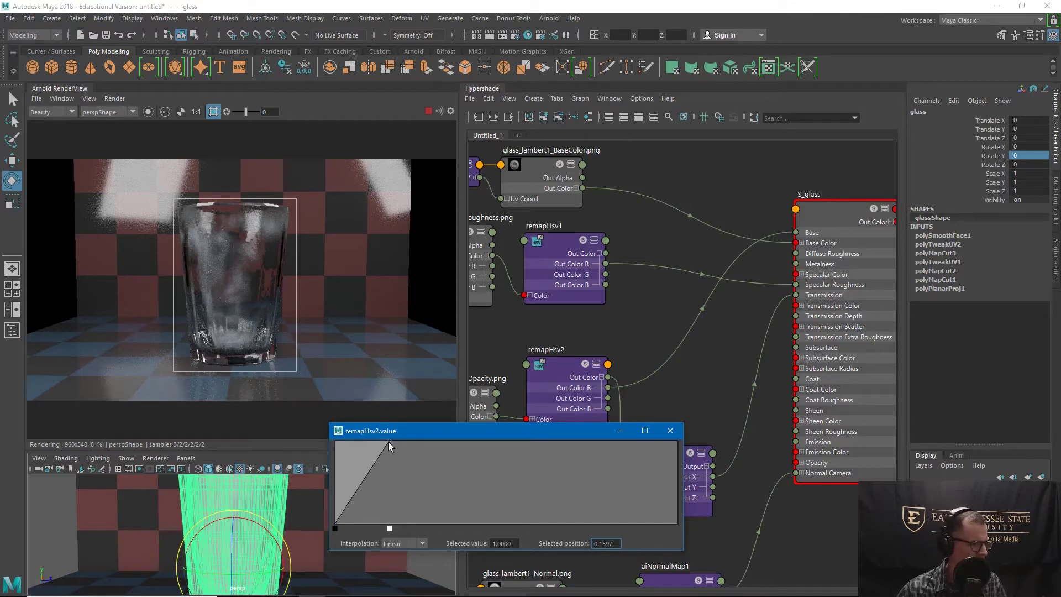
pyautogui.moveTo(389, 442)
pyautogui.mouseDown()
pyautogui.moveTo(434, 442)
pyautogui.moveTo(394, 440)
pyautogui.mouseUp()
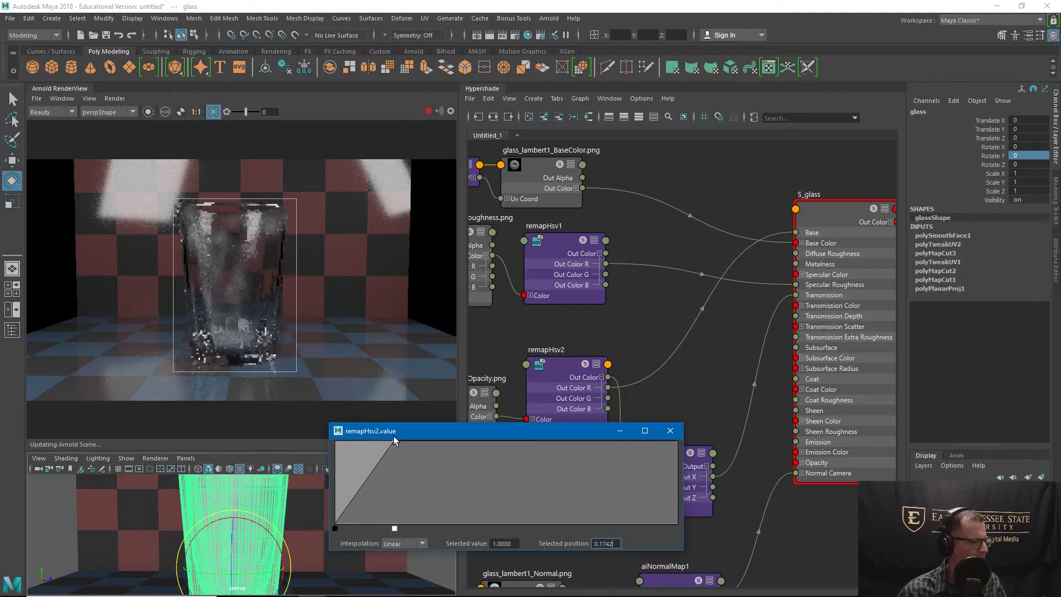
pyautogui.click(363, 484)
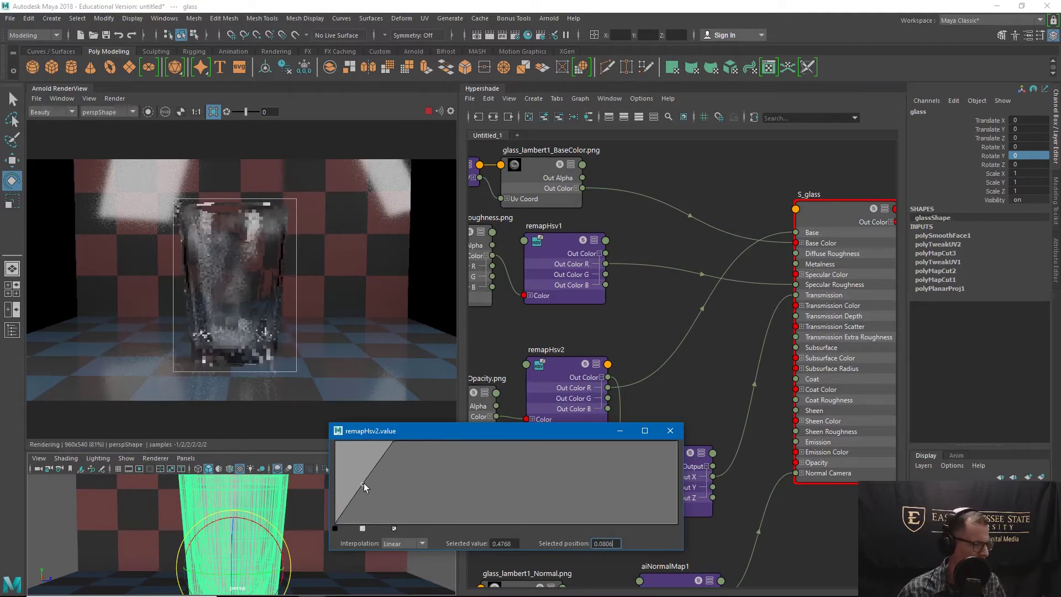
pyautogui.moveTo(363, 483); pyautogui.dragTo(360, 460)
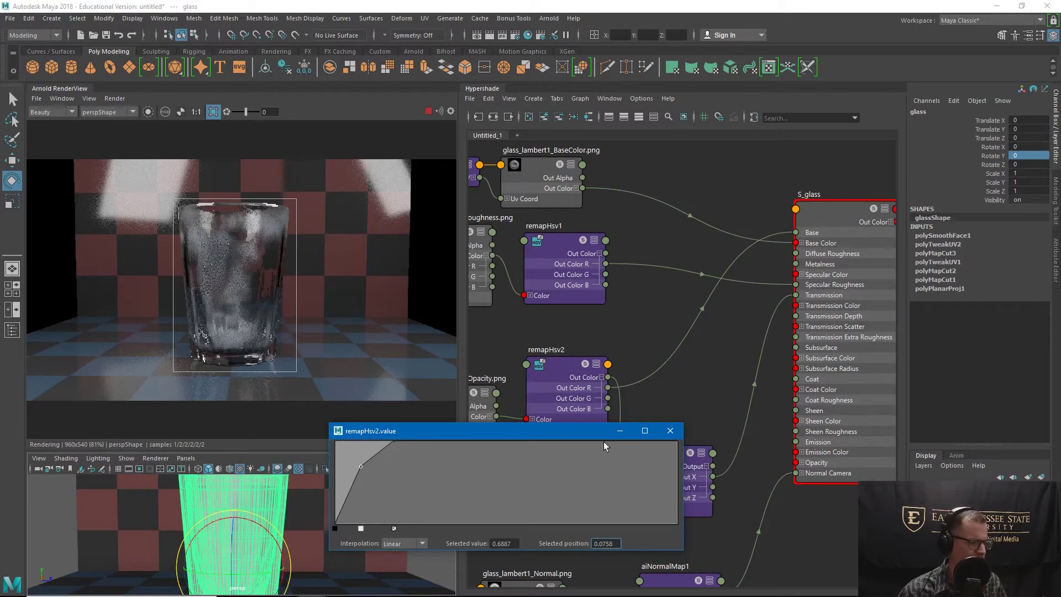
pyautogui.click(671, 431)
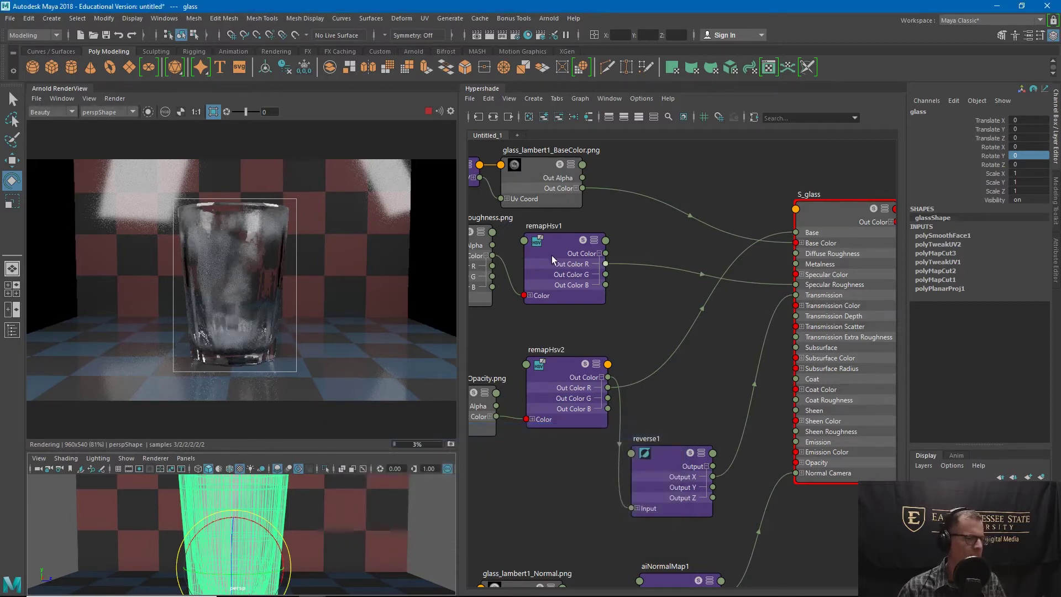
# In remapHsv1's enlarged Value curve, raise the middle point to value about 0.63 at position about 0.43
pyautogui.moveTo(556, 245); pyautogui.dragTo(562, 241)
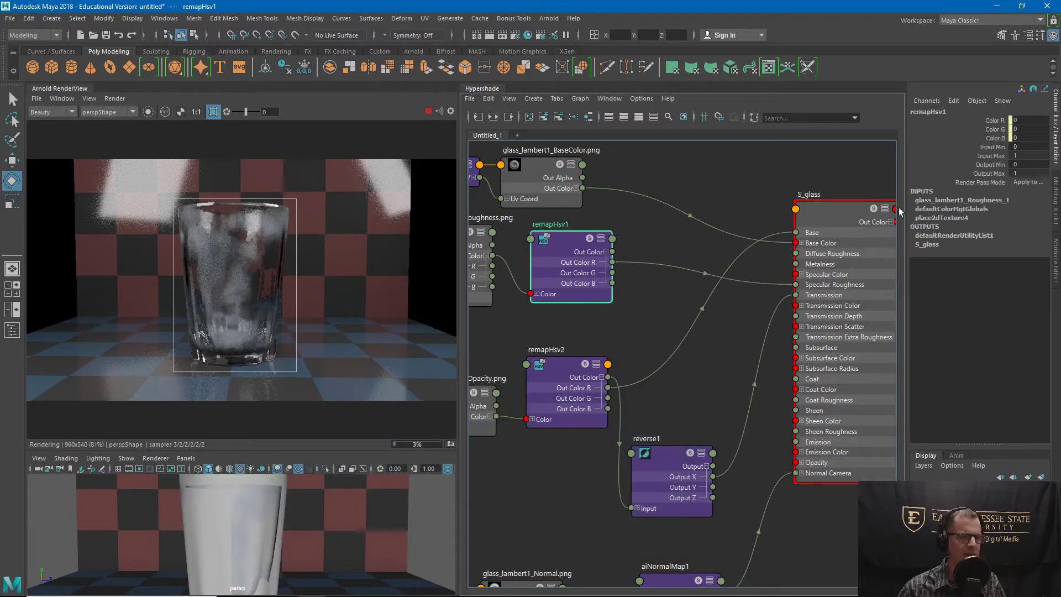
pyautogui.click(1053, 255)
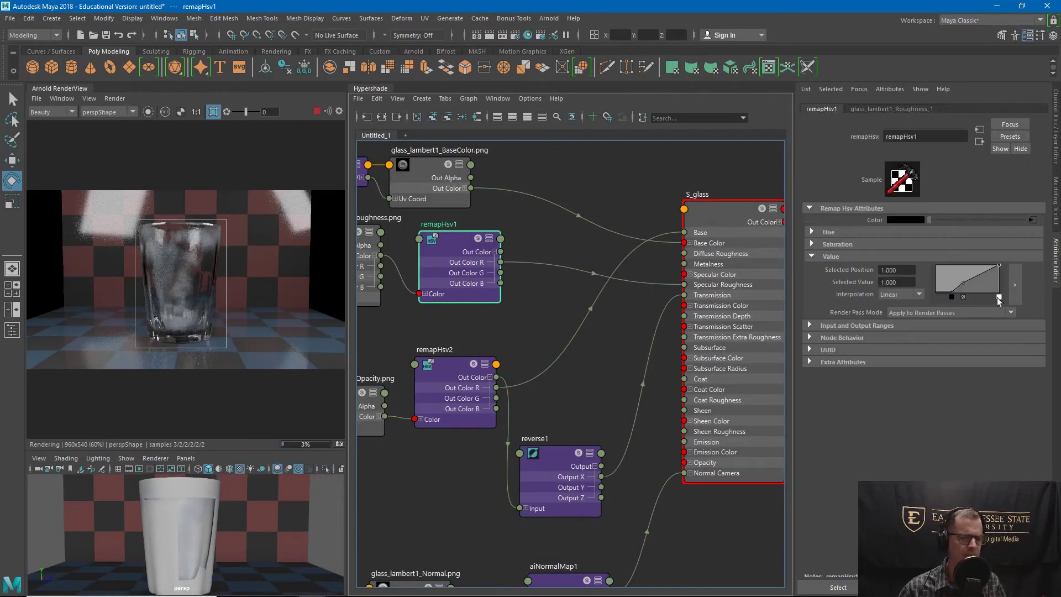
pyautogui.click(1015, 284)
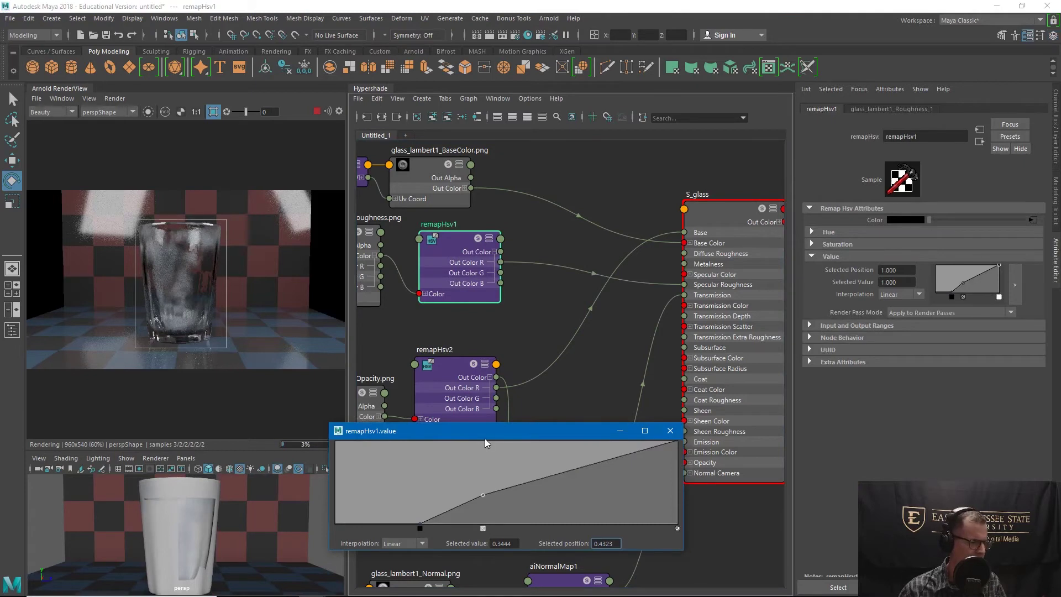
pyautogui.moveTo(486, 439); pyautogui.dragTo(534, 310)
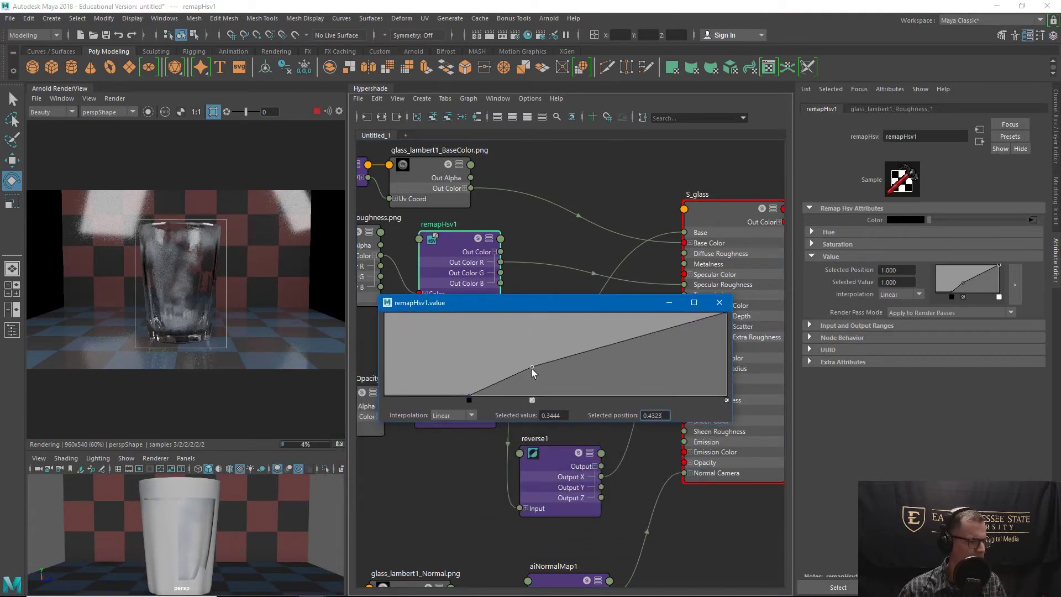
pyautogui.moveTo(532, 365); pyautogui.dragTo(530, 342)
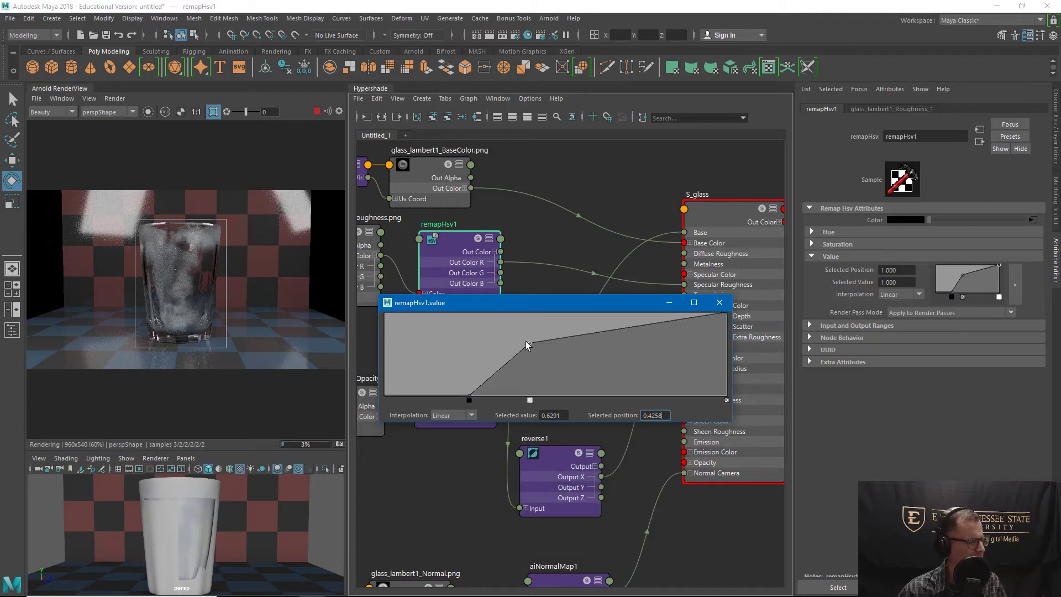
pyautogui.click(719, 303)
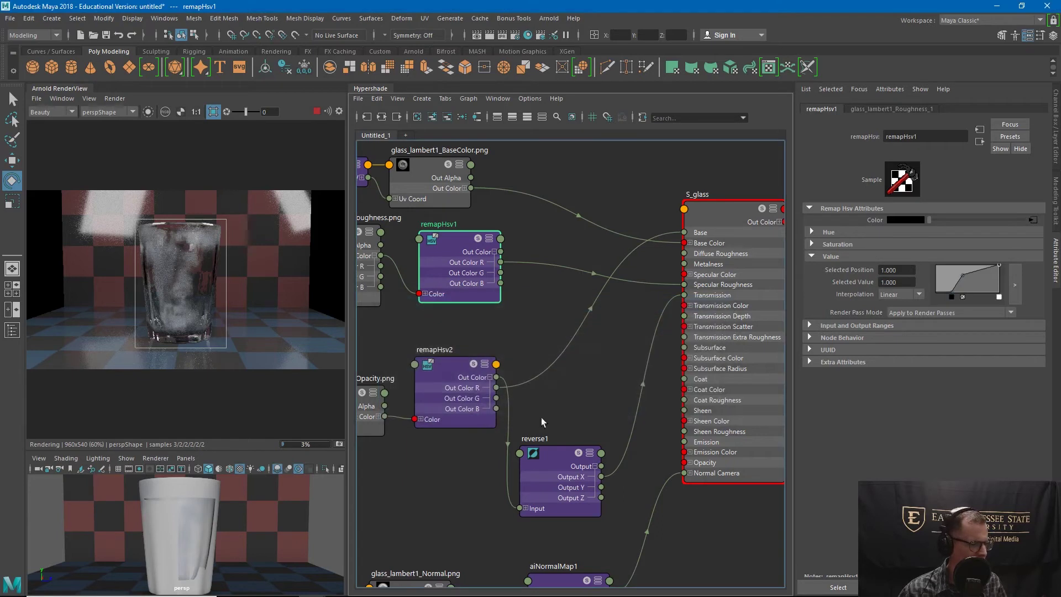
# Reshape remapHsv2's Value curve with its end point at position 1, value 1 and its middle point at position about 0.19, value about 0.64
pyautogui.click(453, 369)
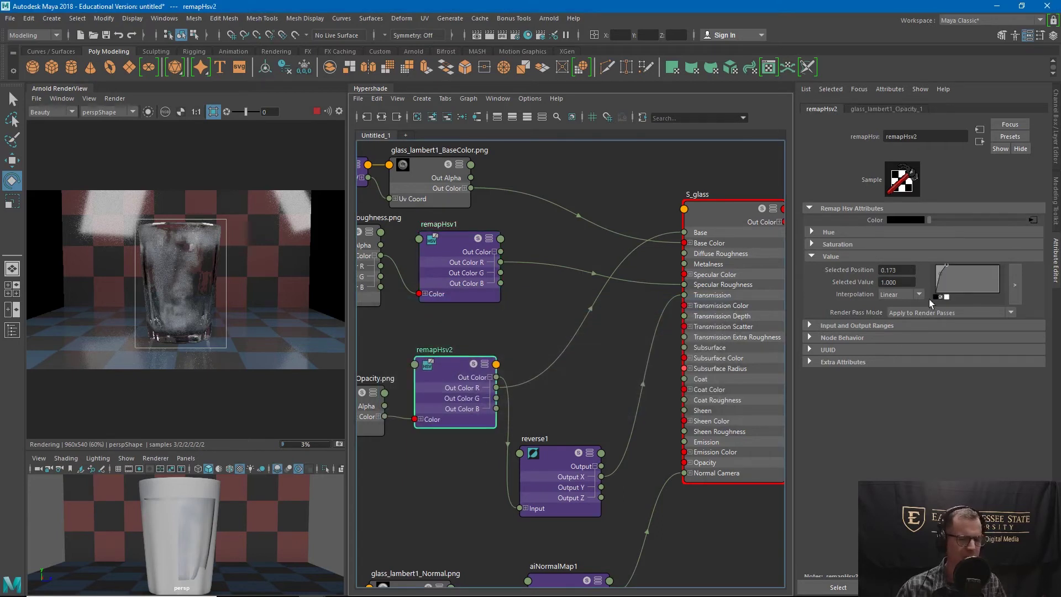
pyautogui.click(1015, 284)
pyautogui.click(409, 338)
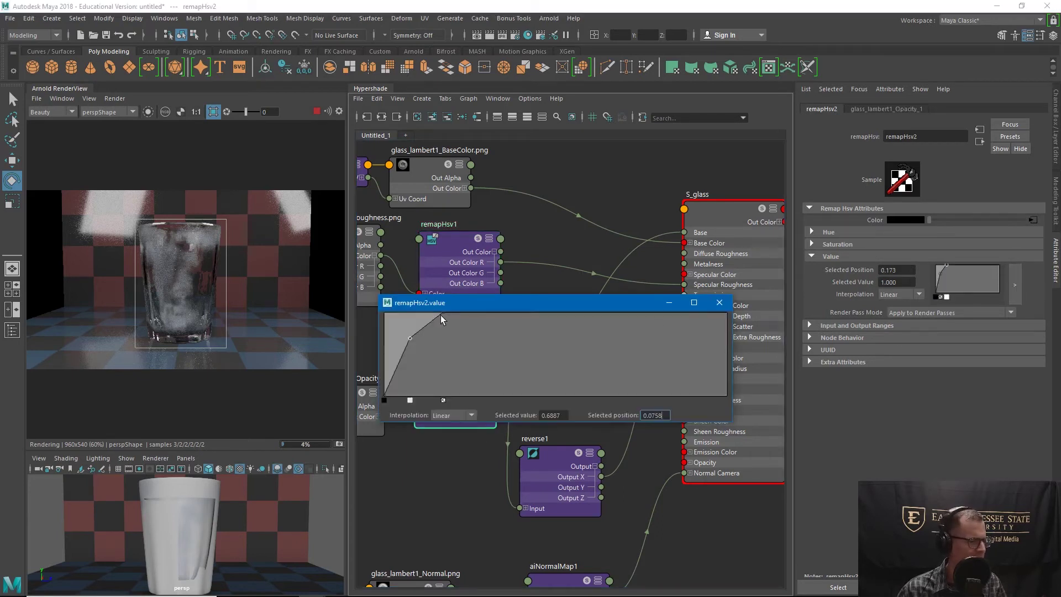
pyautogui.moveTo(443, 313); pyautogui.dragTo(587, 316)
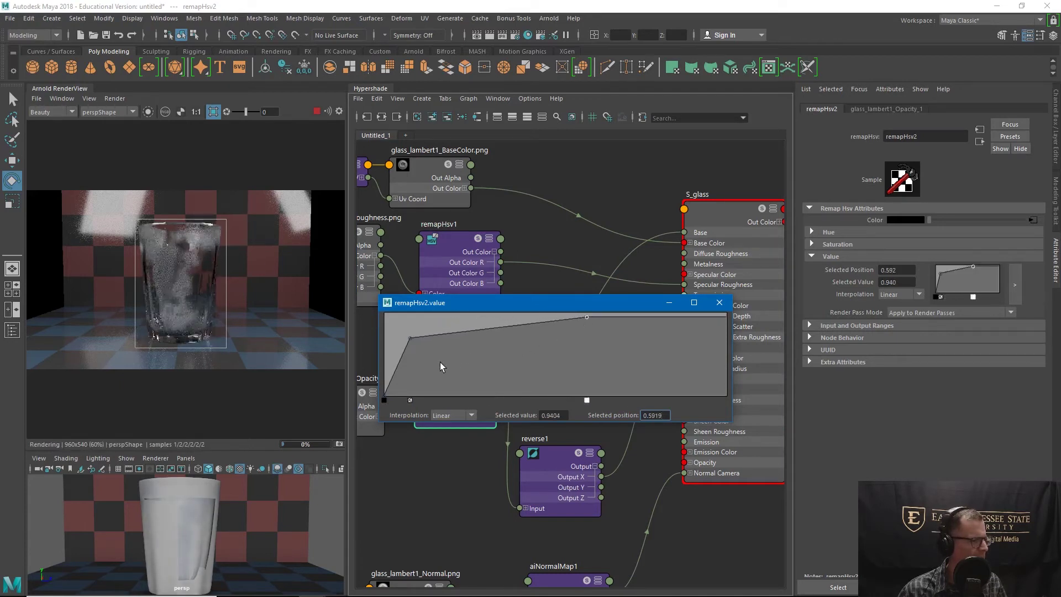
pyautogui.moveTo(410, 339); pyautogui.dragTo(419, 342)
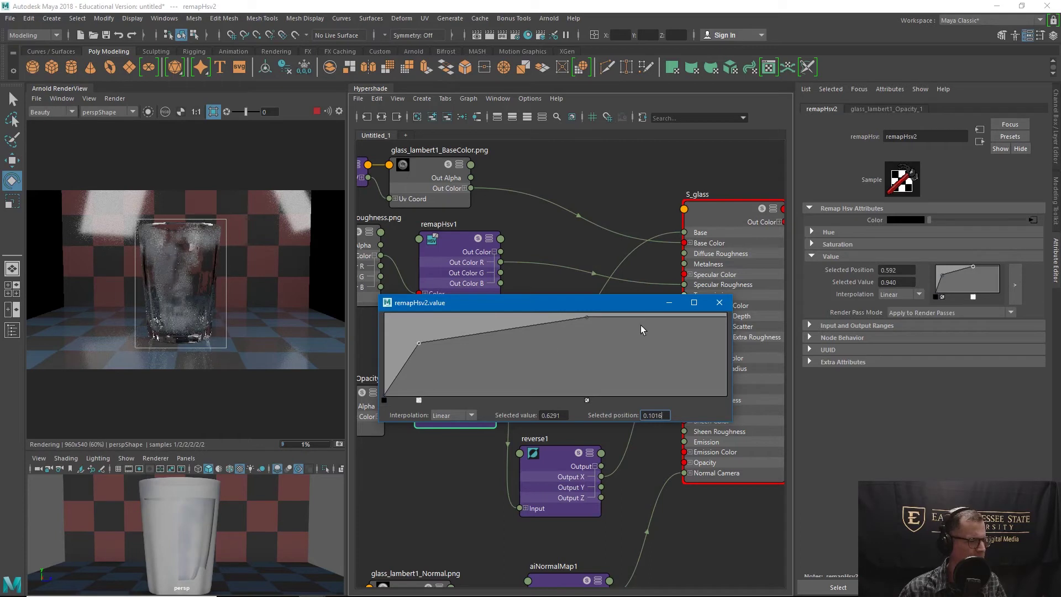
pyautogui.moveTo(587, 317); pyautogui.dragTo(747, 314)
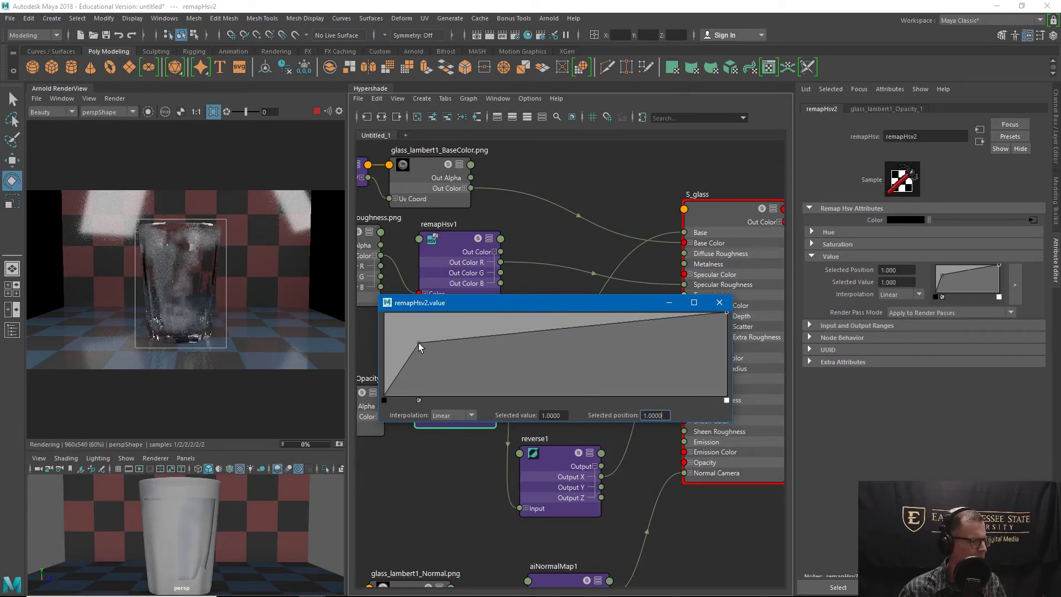
pyautogui.moveTo(419, 343); pyautogui.dragTo(449, 342)
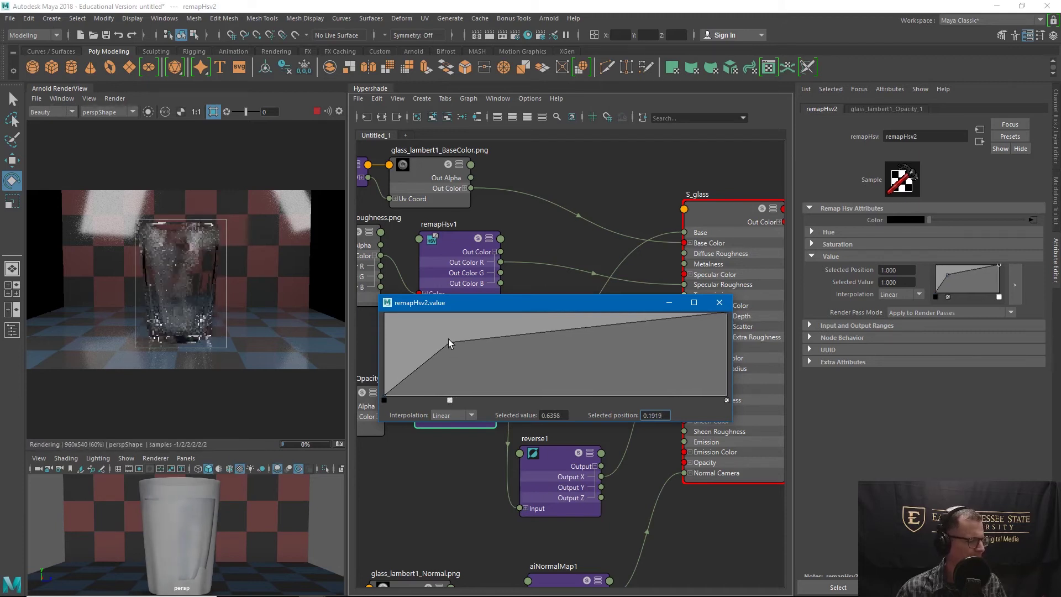
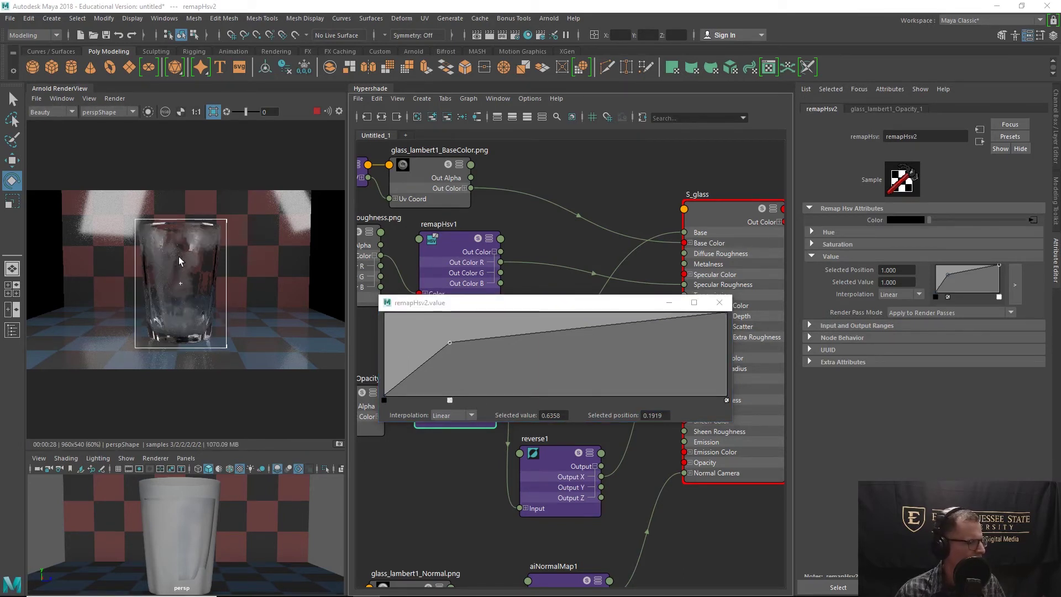
pyautogui.moveTo(349, 289); pyautogui.dragTo(430, 287)
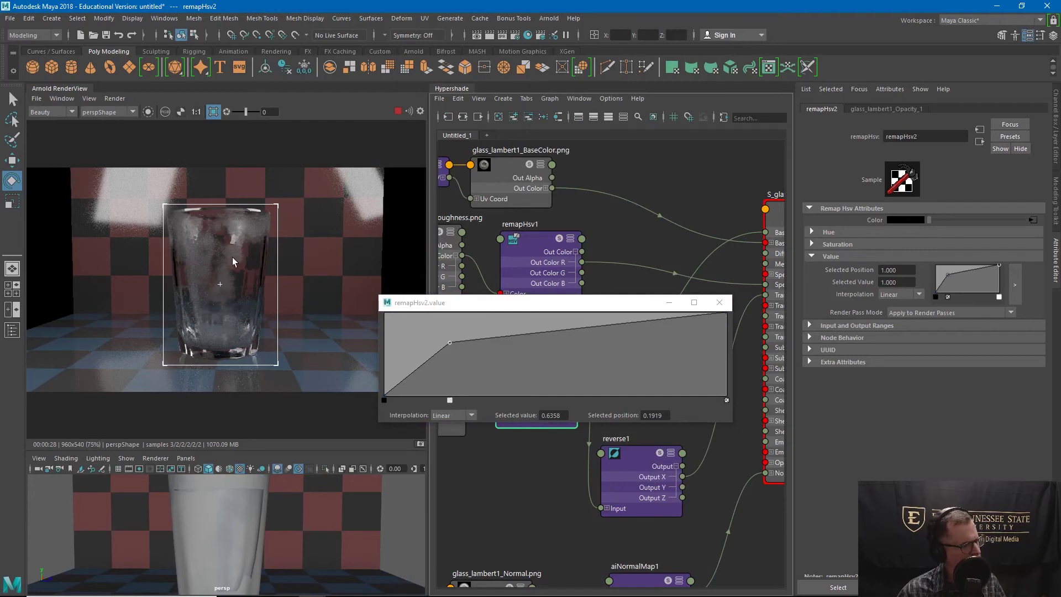
pyautogui.click(719, 302)
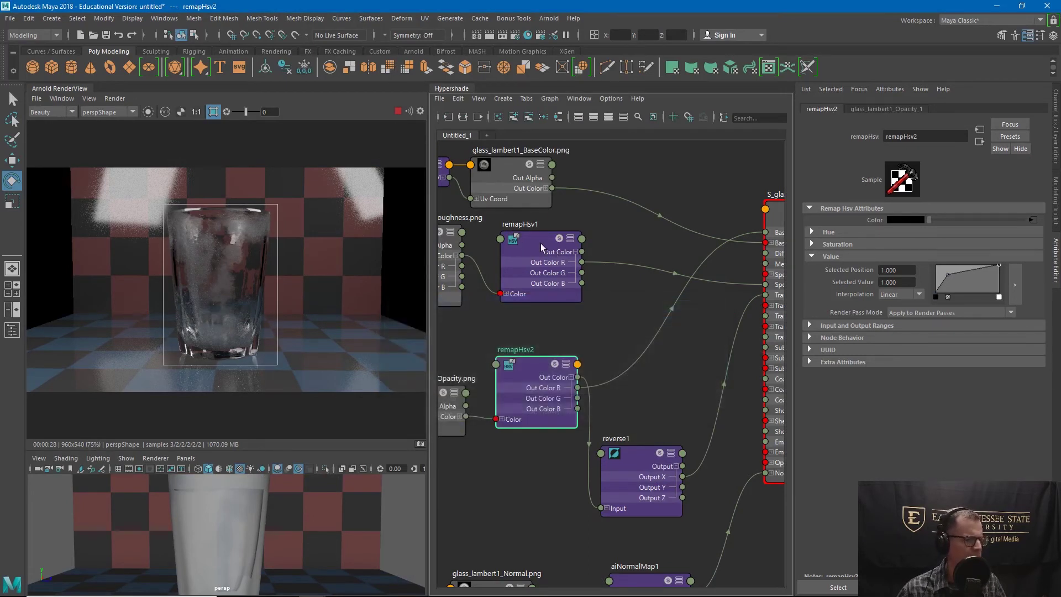
# In remapHsv1's Value curve, raise the zero-value point to about 0.17 and add a start point at position 0, value about 0.07
pyautogui.click(539, 241)
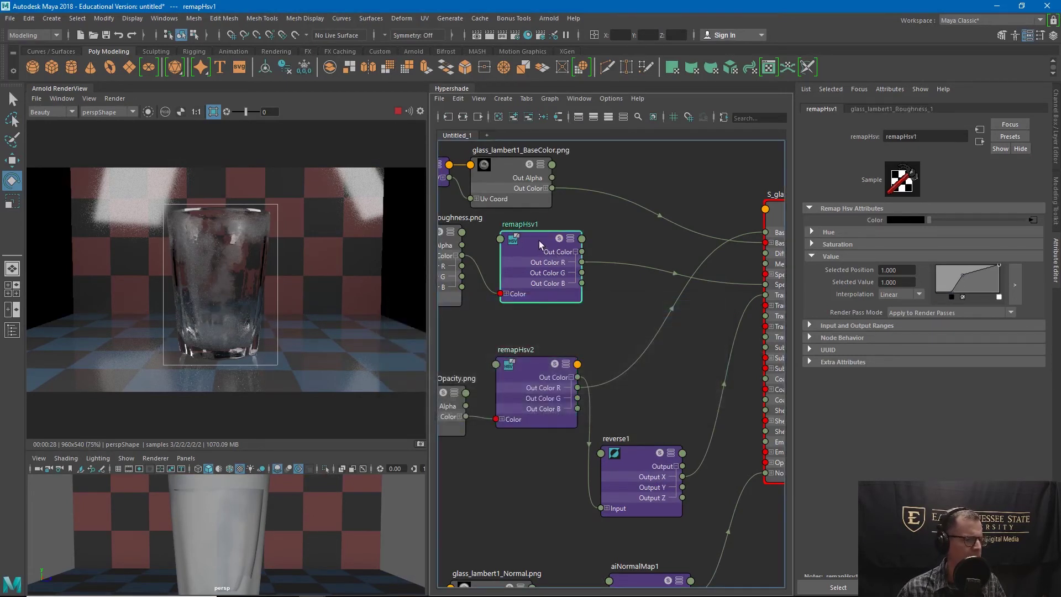
pyautogui.click(1015, 283)
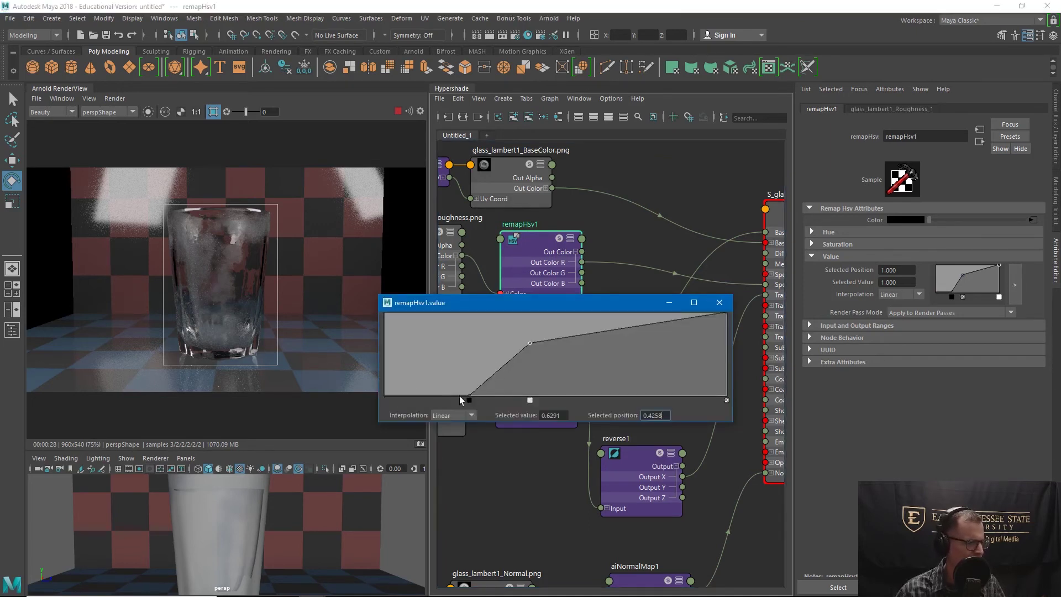
pyautogui.moveTo(469, 394); pyautogui.dragTo(467, 377)
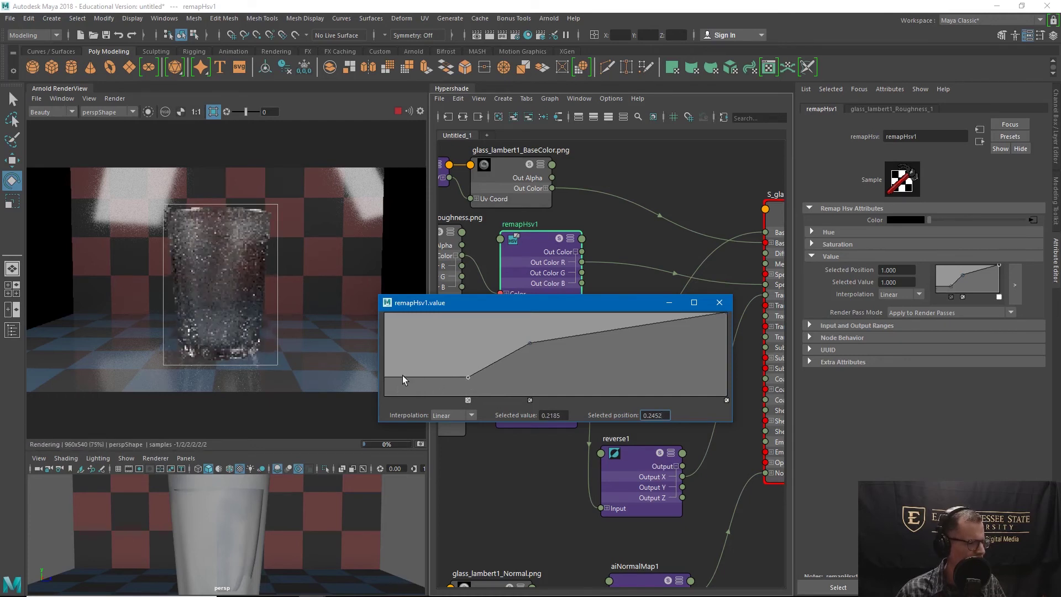
pyautogui.moveTo(402, 380); pyautogui.dragTo(380, 387)
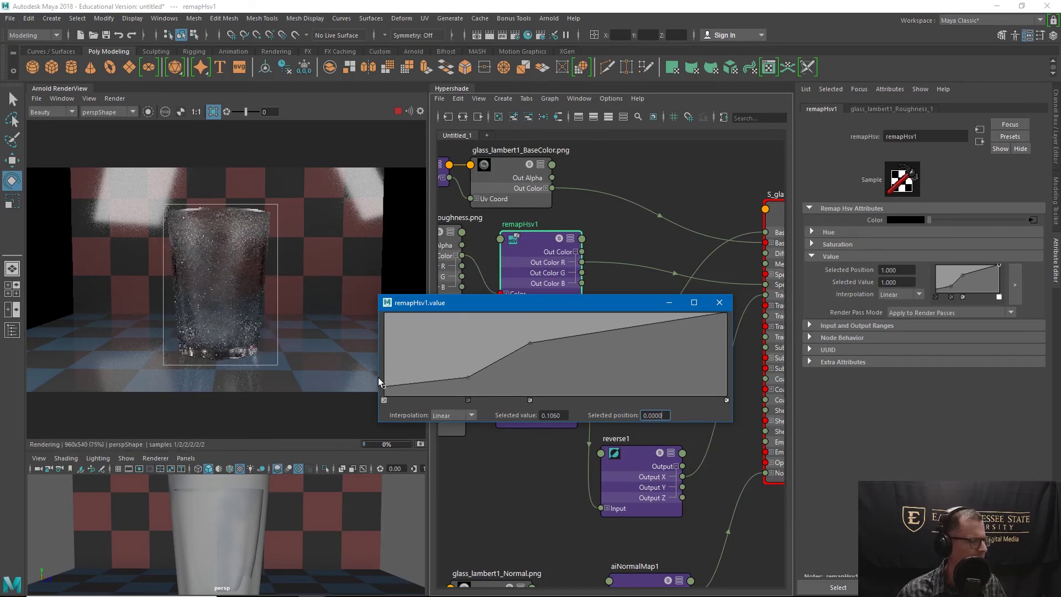
pyautogui.moveTo(384, 387); pyautogui.dragTo(380, 390)
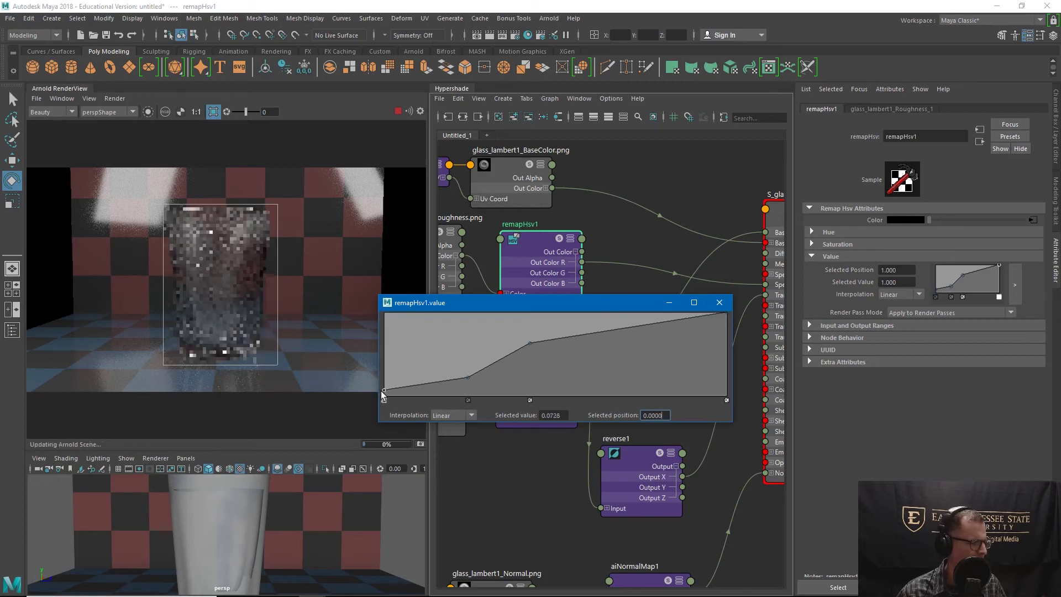
pyautogui.click(467, 380)
pyautogui.moveTo(468, 380); pyautogui.dragTo(468, 382)
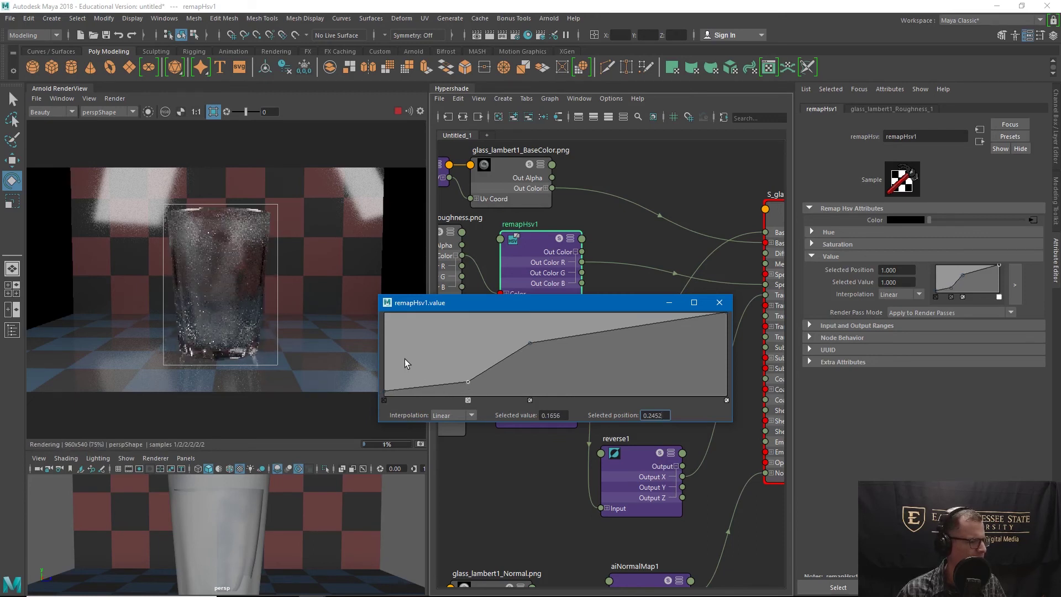
pyautogui.click(720, 303)
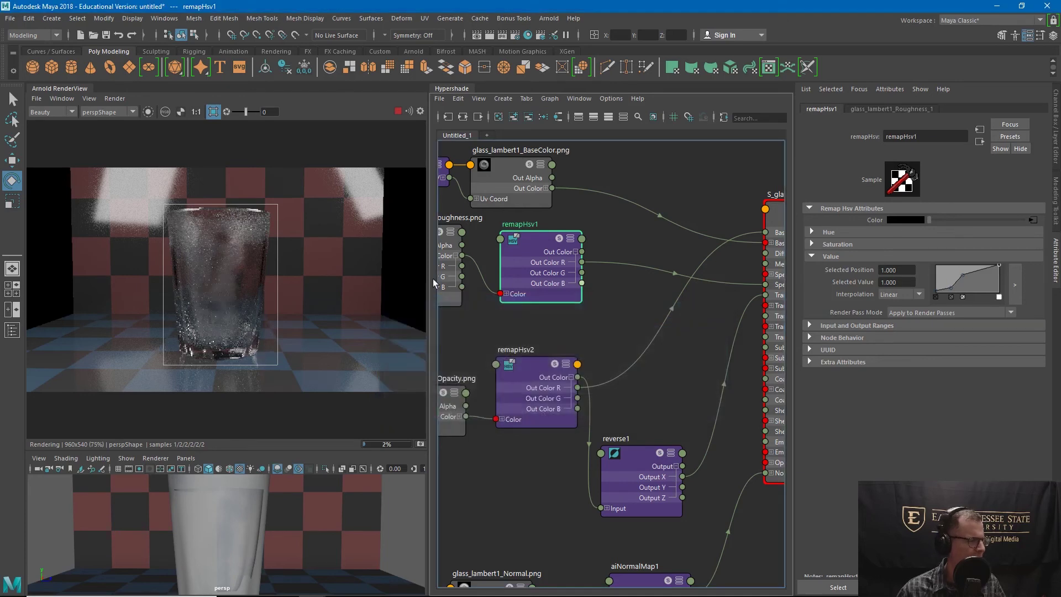
# In remapHsv2's Value curve, raise the start point to about 0.11 and lower the middle point to value about 0.34 at position about 0.21
pyautogui.click(543, 367)
pyautogui.click(1015, 289)
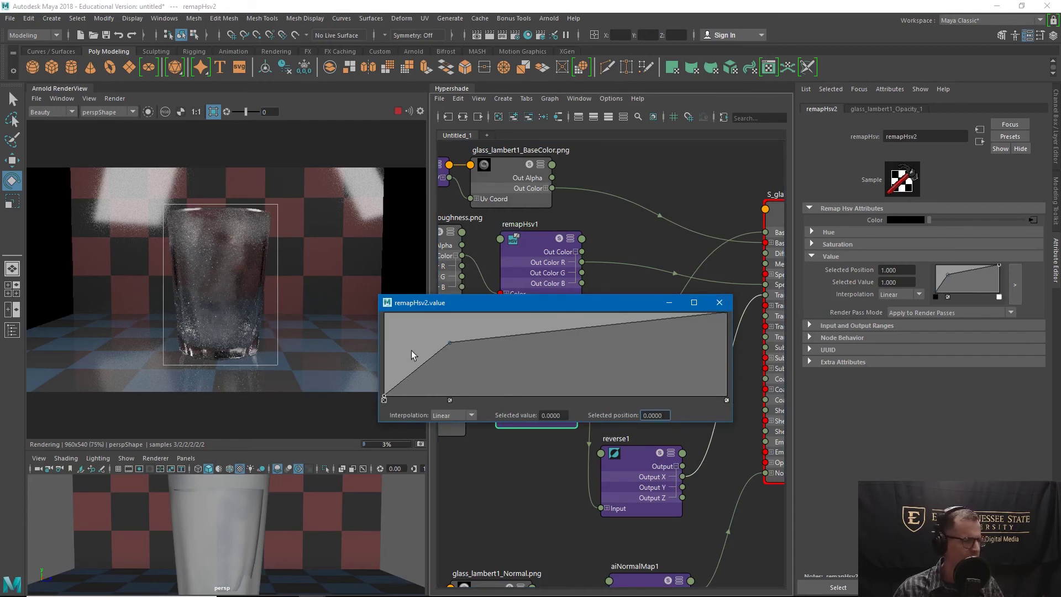
pyautogui.moveTo(529, 304); pyautogui.dragTo(579, 305)
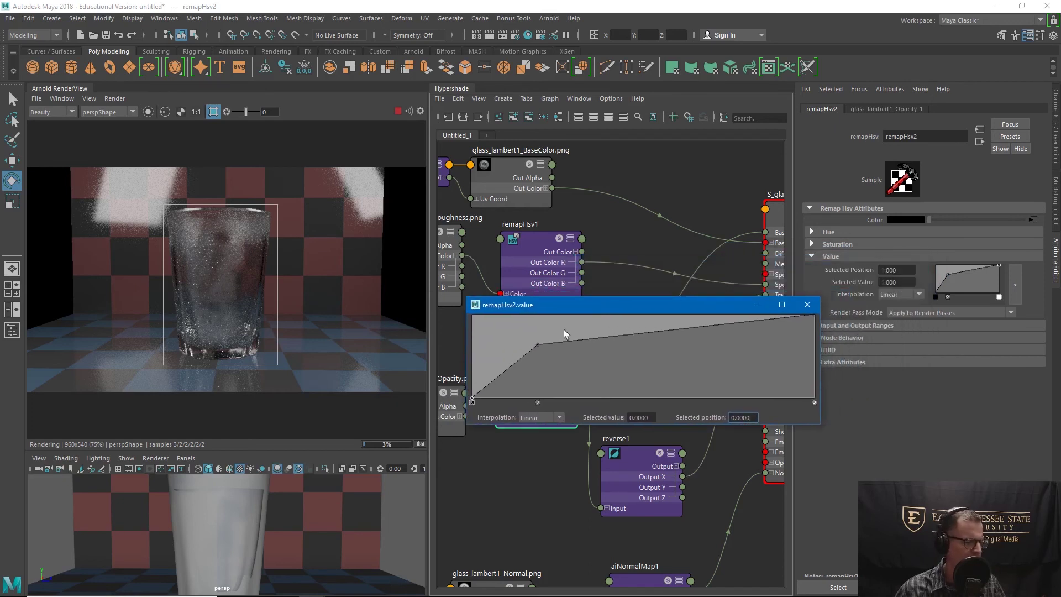
pyautogui.click(471, 400)
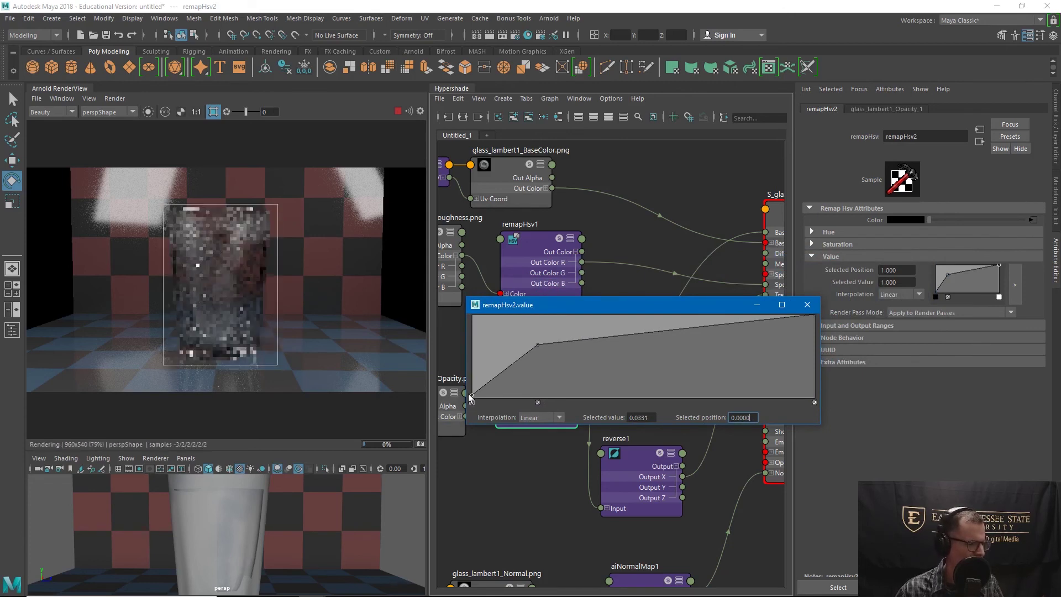
pyautogui.moveTo(469, 394); pyautogui.dragTo(439, 380)
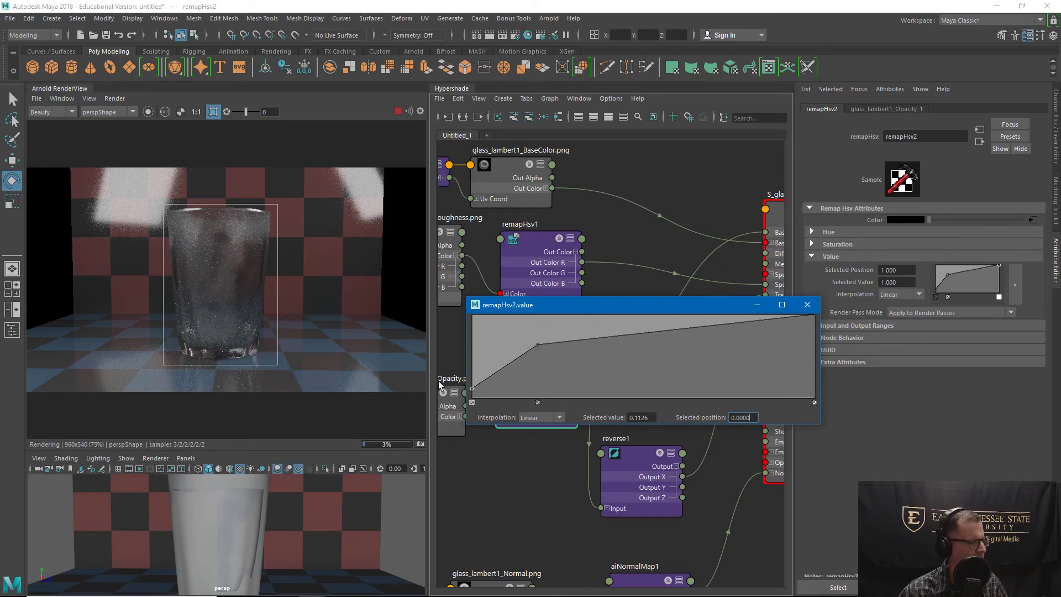
pyautogui.hotkey('ctrl', 'z')
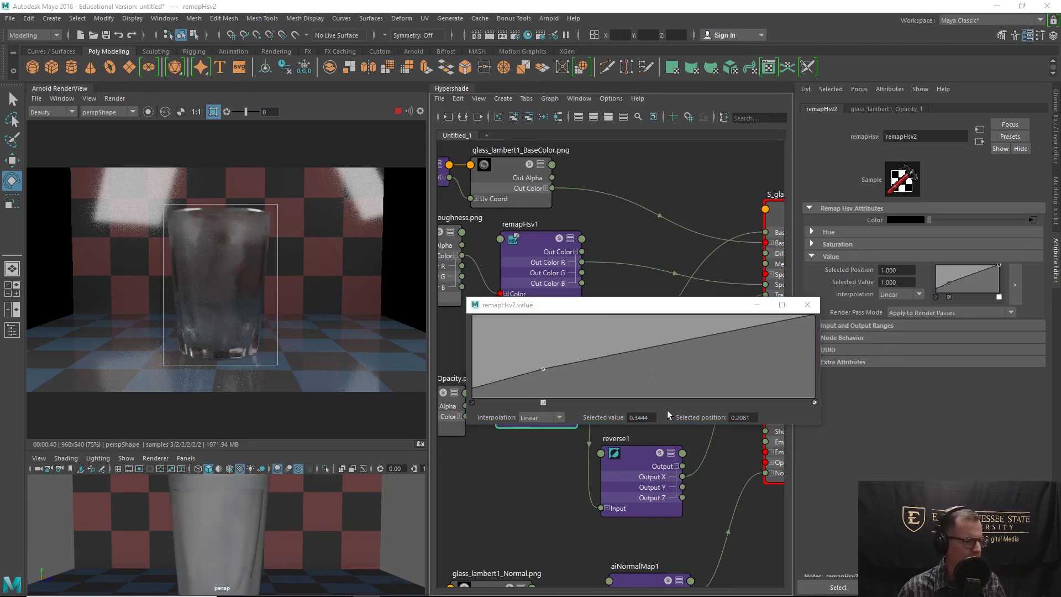